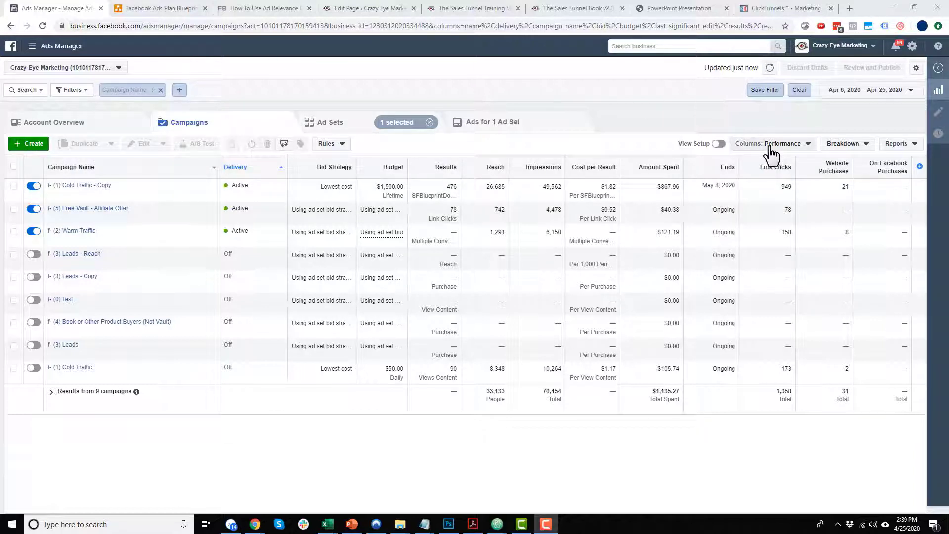
Step: View the campaigns table with the Setup and Delivery column presets, and return it to the Performance preset
click(790, 149)
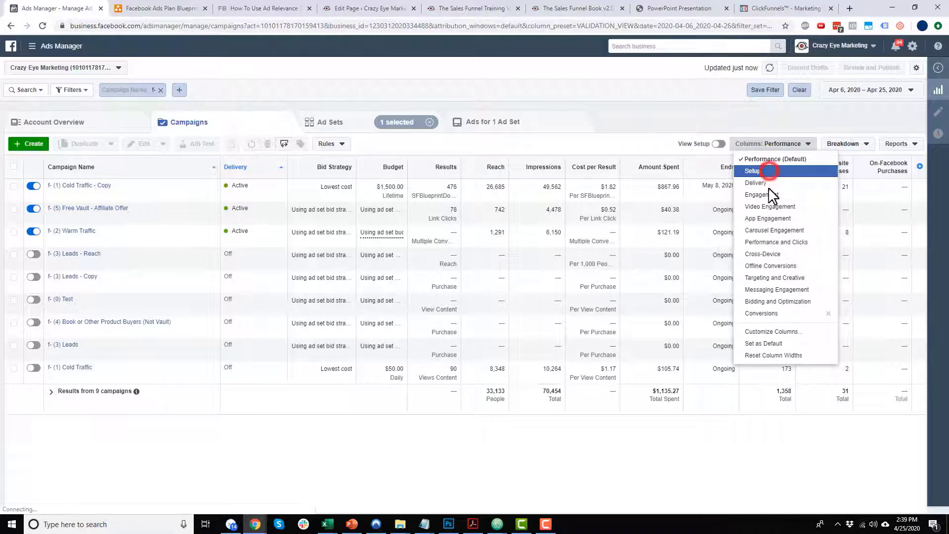
click(770, 174)
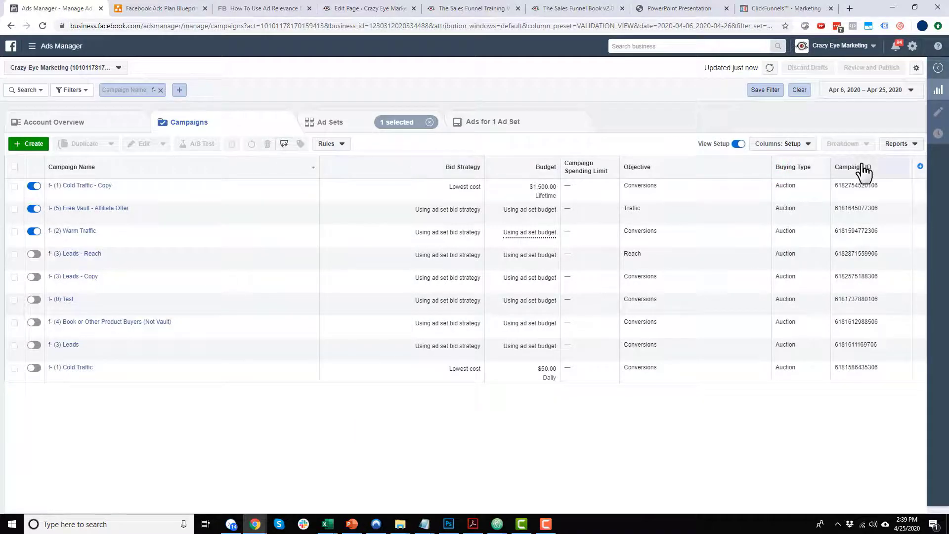
click(794, 144)
click(791, 184)
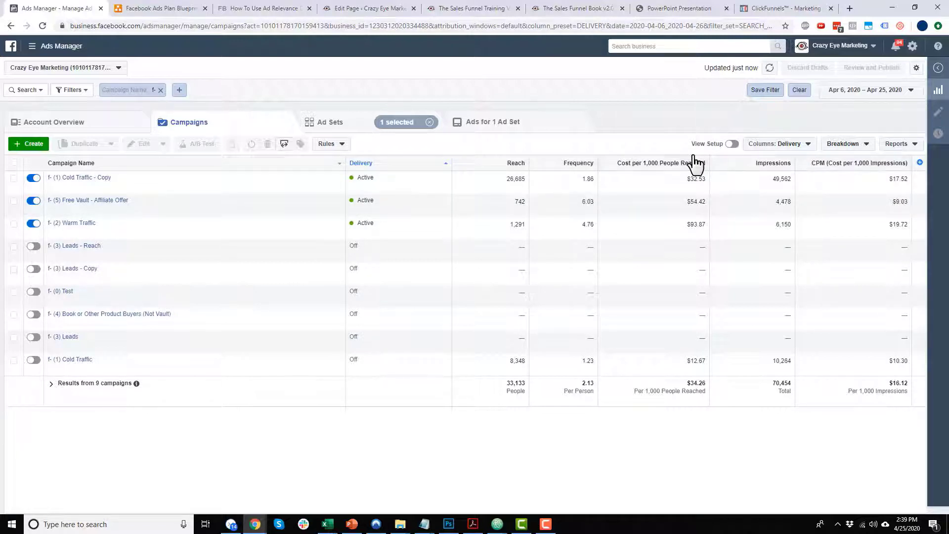
click(796, 146)
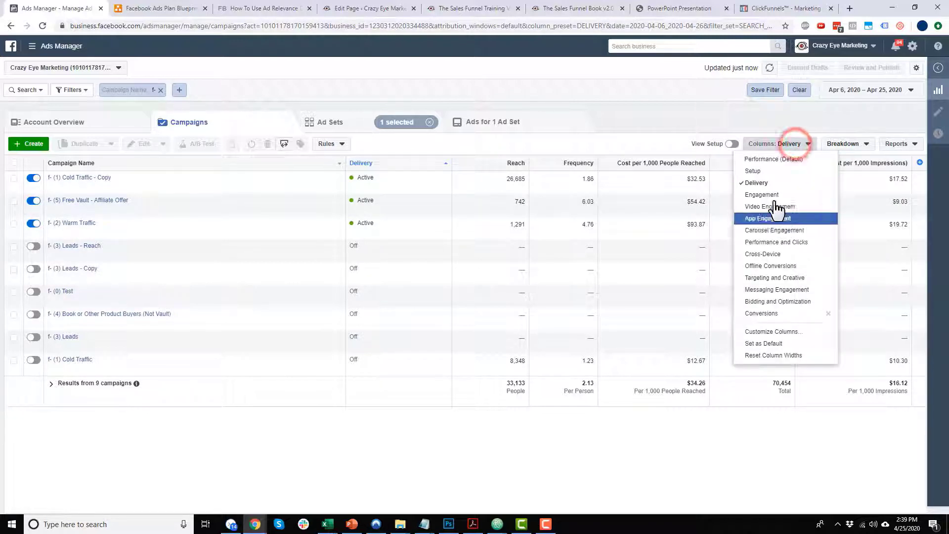
click(761, 161)
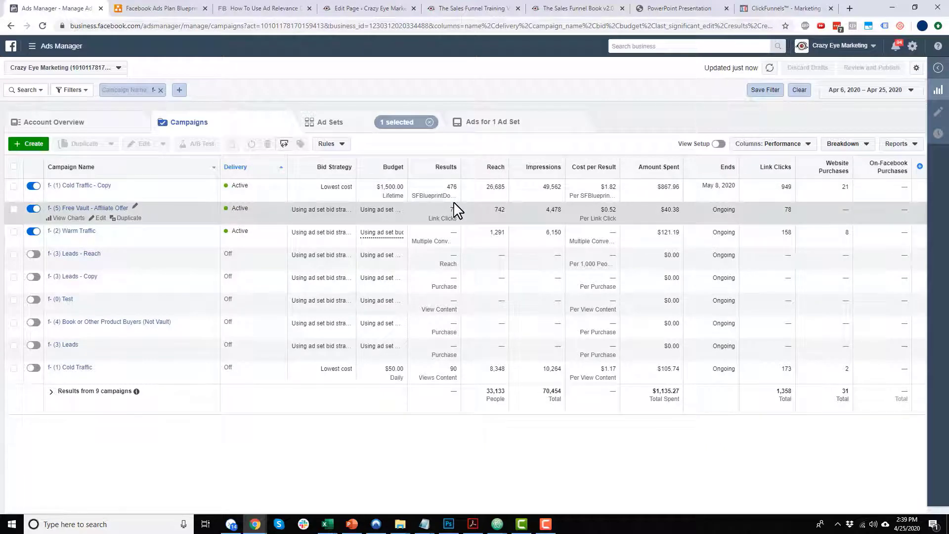
Step: Customize the table columns by adding Result Rate, Frequency, Ad Set Delivery, Clicks (All), CPC (All), CTR (All) and Gross Impressions
click(797, 144)
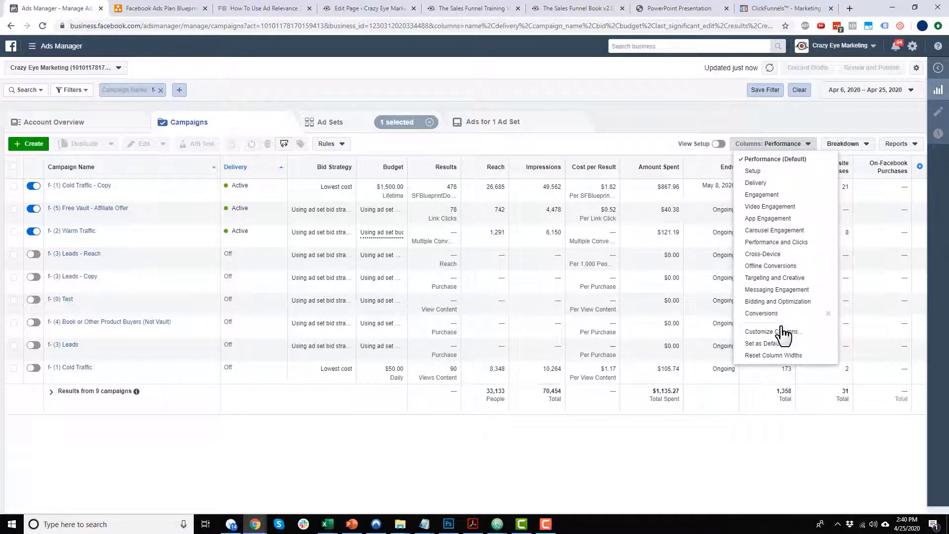
click(764, 332)
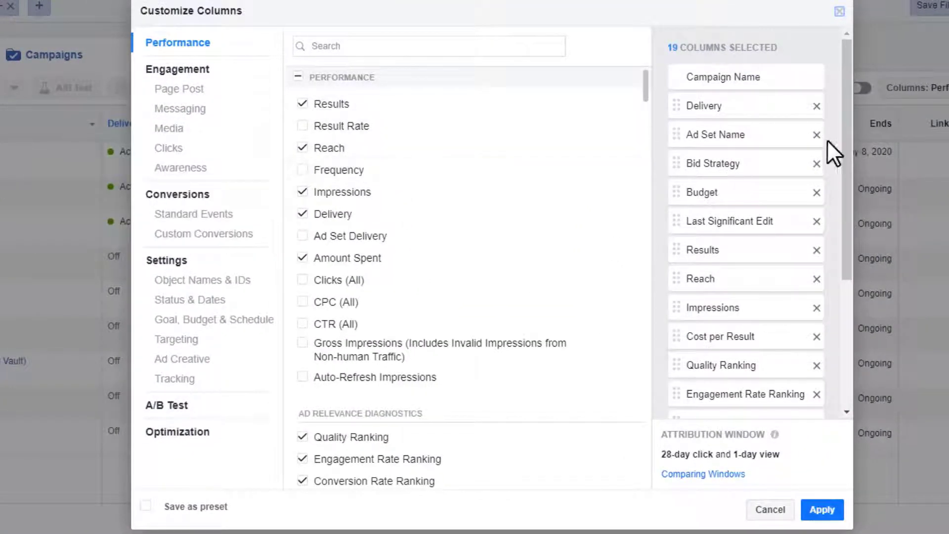
drag(848, 138, 823, 94)
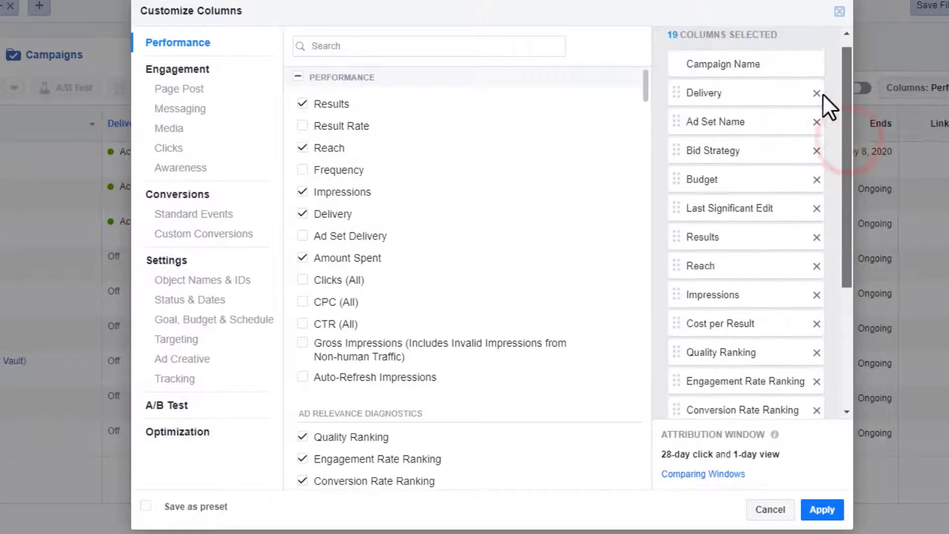
scroll(823, 93, up, 1)
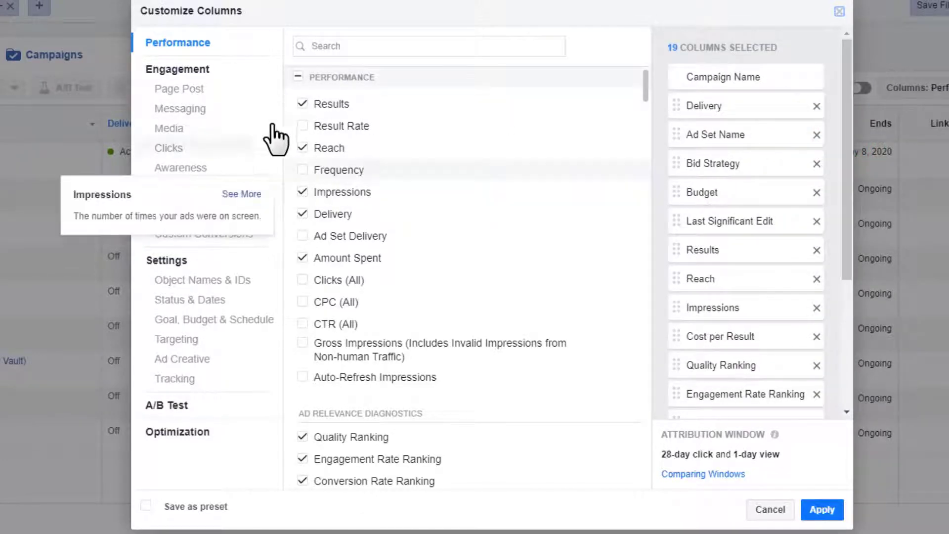
click(302, 126)
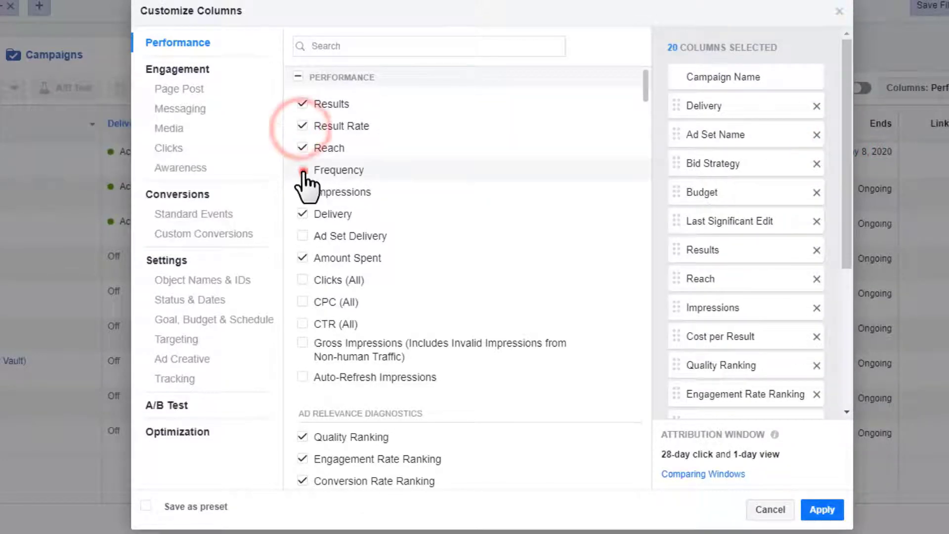
click(302, 170)
click(303, 236)
click(302, 280)
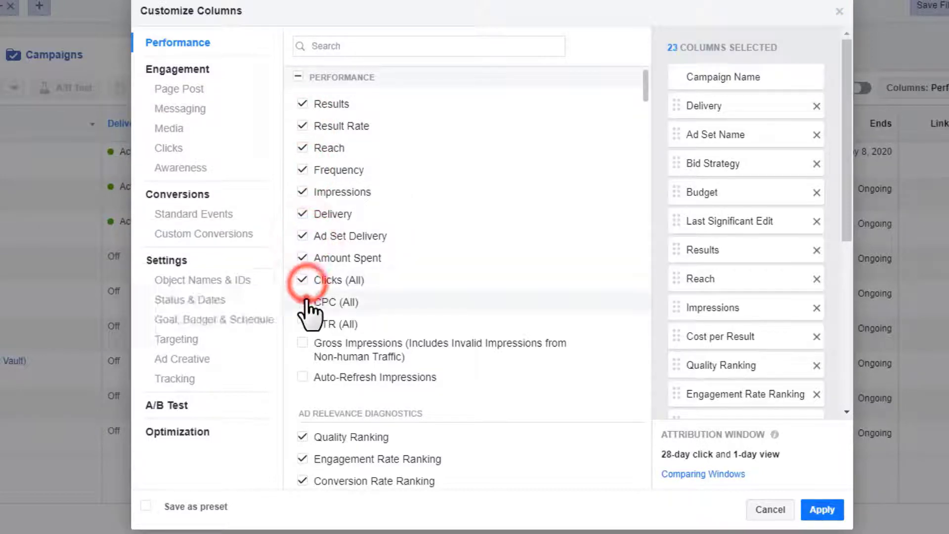
click(306, 302)
click(303, 324)
click(303, 343)
Step: Examine the available column metrics across the Engagement, Conversions, Settings, A/B Test and Optimization categories
scroll(372, 286, down, 10)
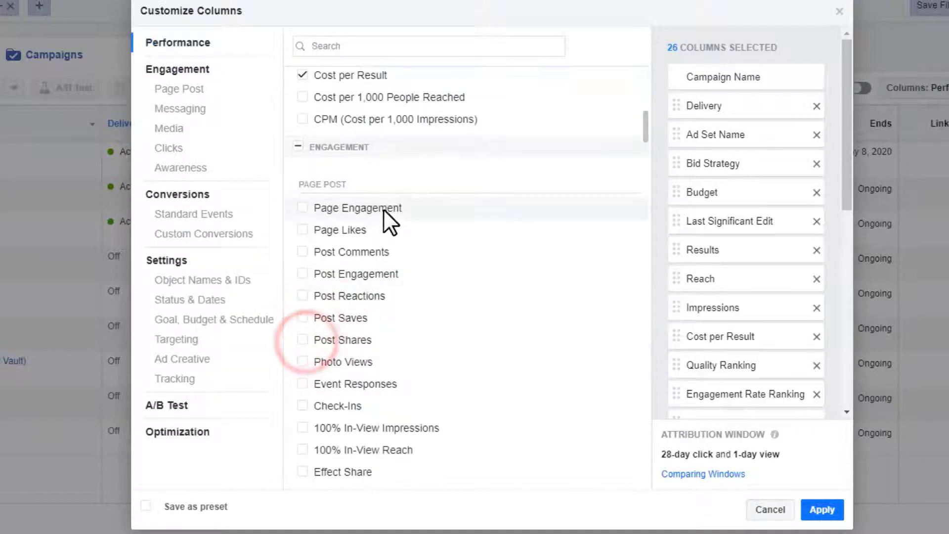
scroll(396, 213, down, 2)
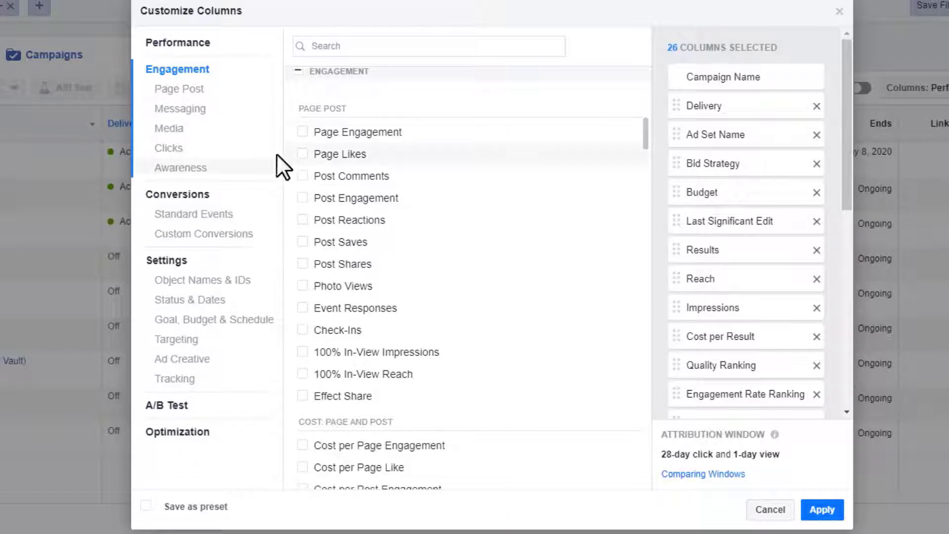
scroll(395, 131, down, 8)
scroll(433, 210, down, 12)
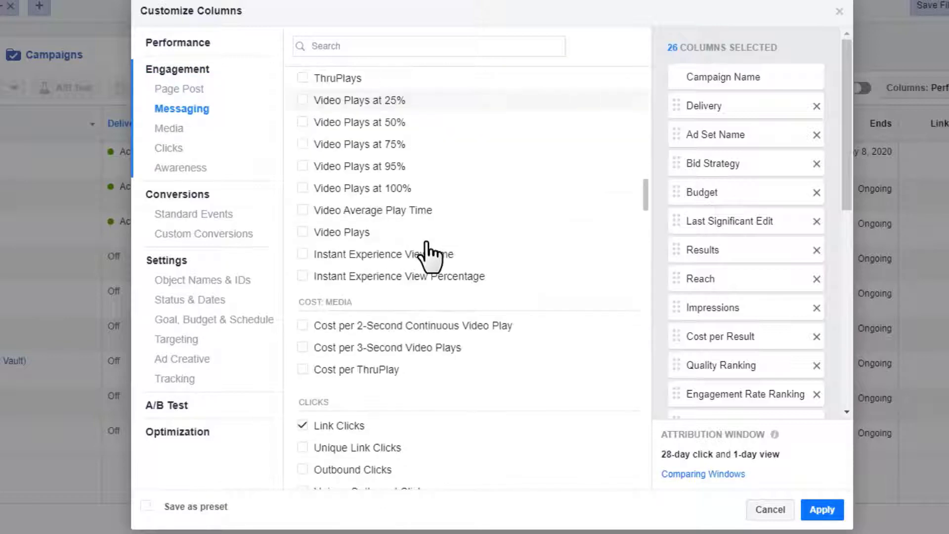
scroll(428, 266, down, 5)
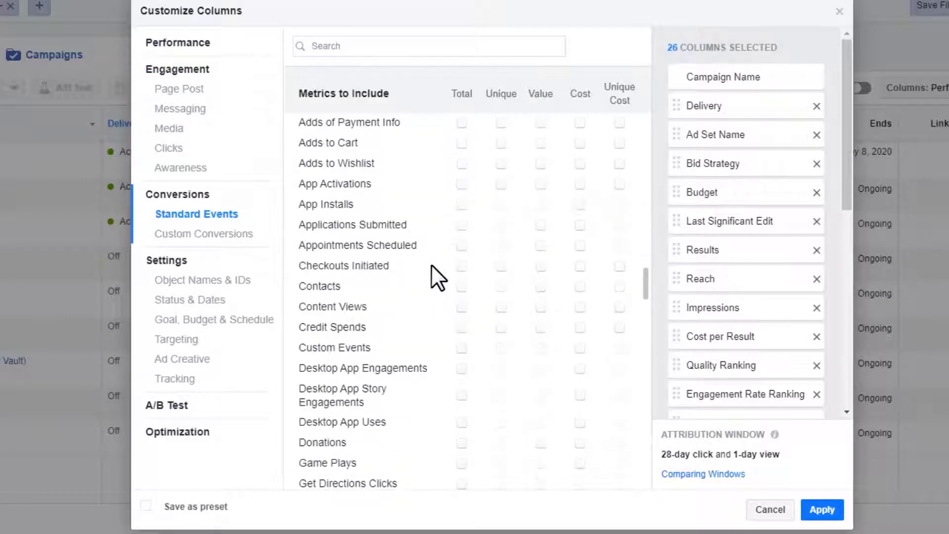
scroll(442, 273, down, 2)
scroll(533, 237, down, 15)
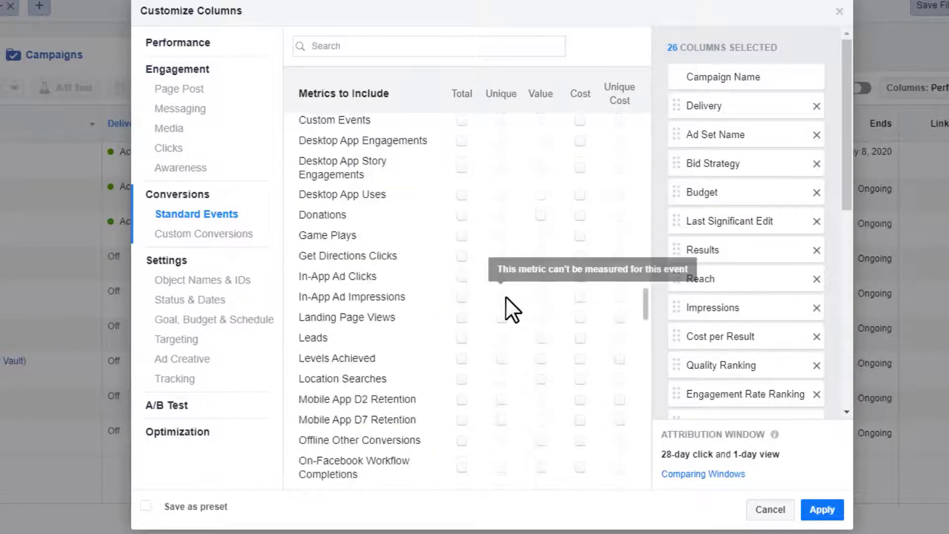
scroll(539, 310, down, 15)
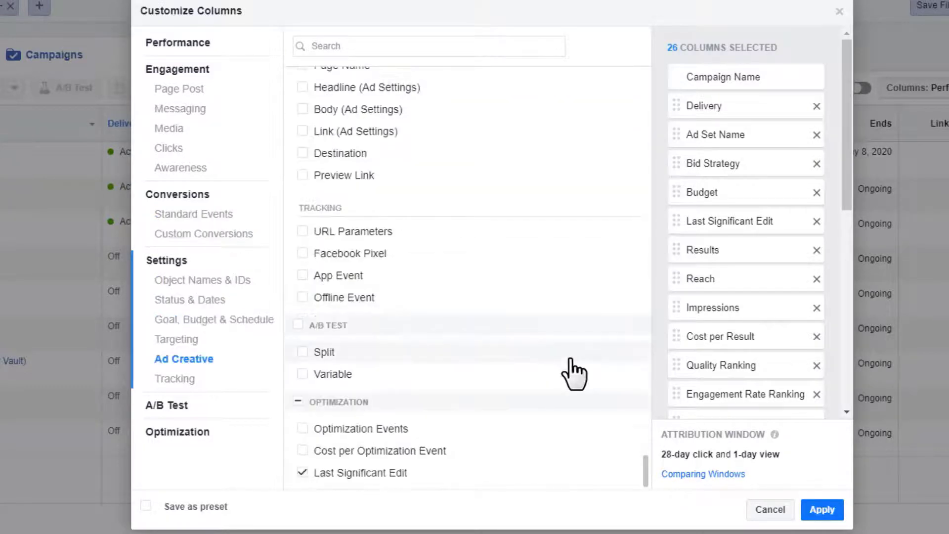
scroll(572, 374, up, 20)
scroll(484, 371, up, 20)
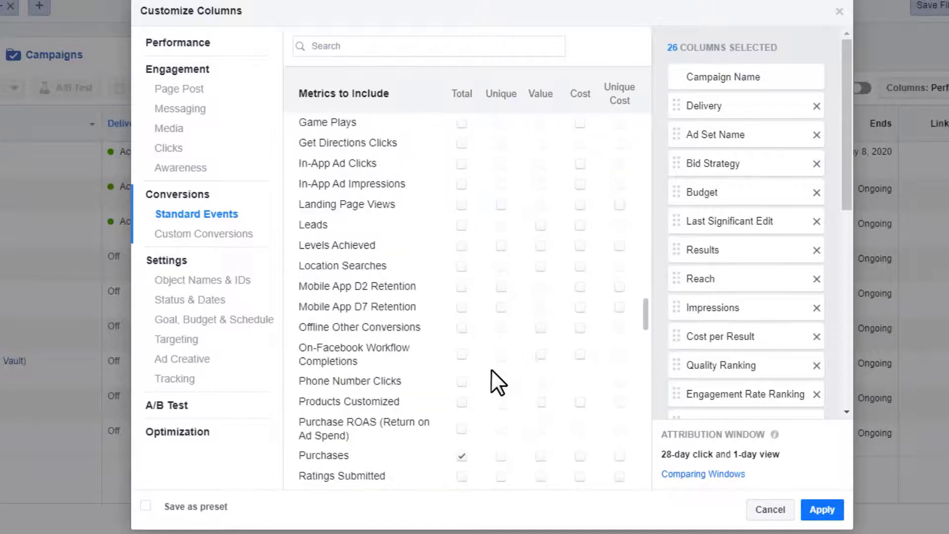
scroll(472, 395, up, 20)
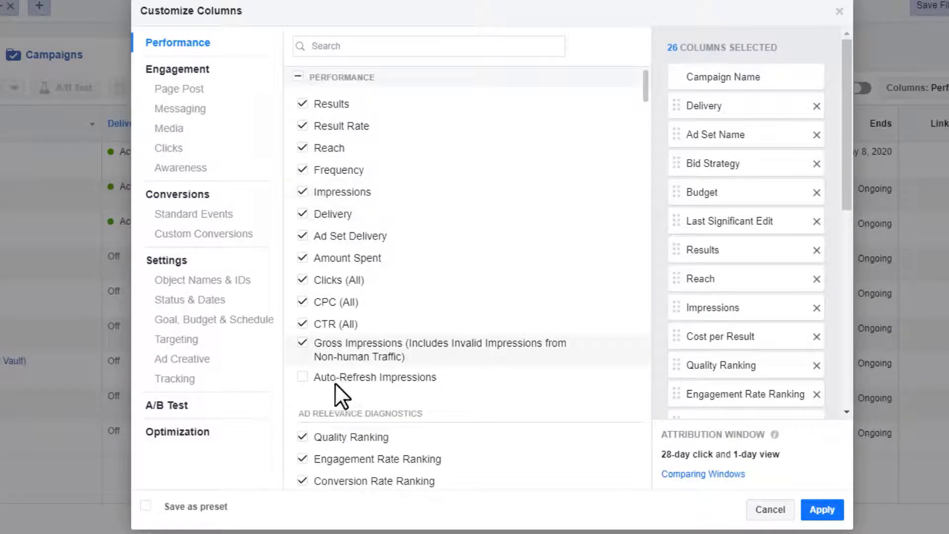
Step: Add the Post Engagement, Post Reactions and Post Saves page post metrics to the selected columns
scroll(335, 383, down, 8)
click(305, 350)
click(310, 373)
click(306, 393)
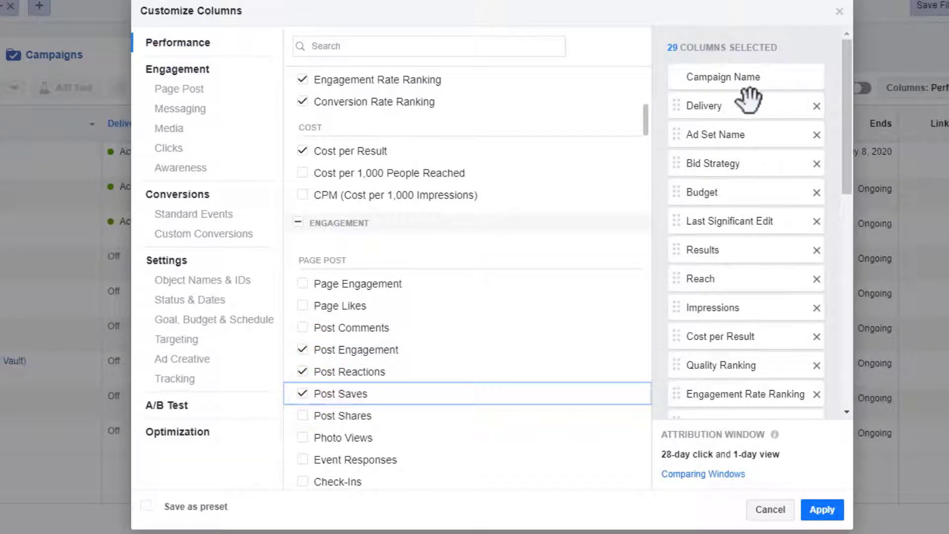
Step: Move Ad Set Name above Delivery and Results above Bid Strategy, and remove Results, Budget, Bid Strategy and Reach from the selected columns
drag(743, 136, 746, 83)
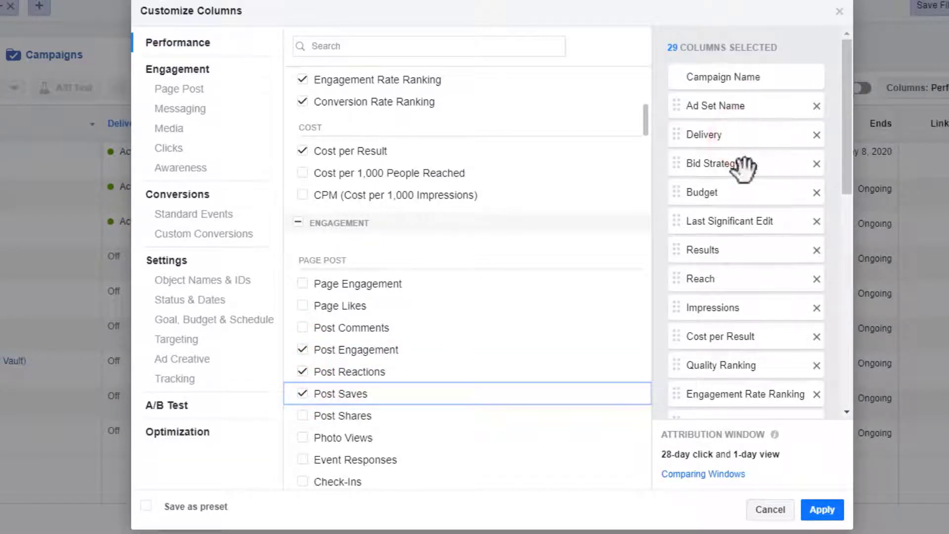
drag(692, 248, 700, 163)
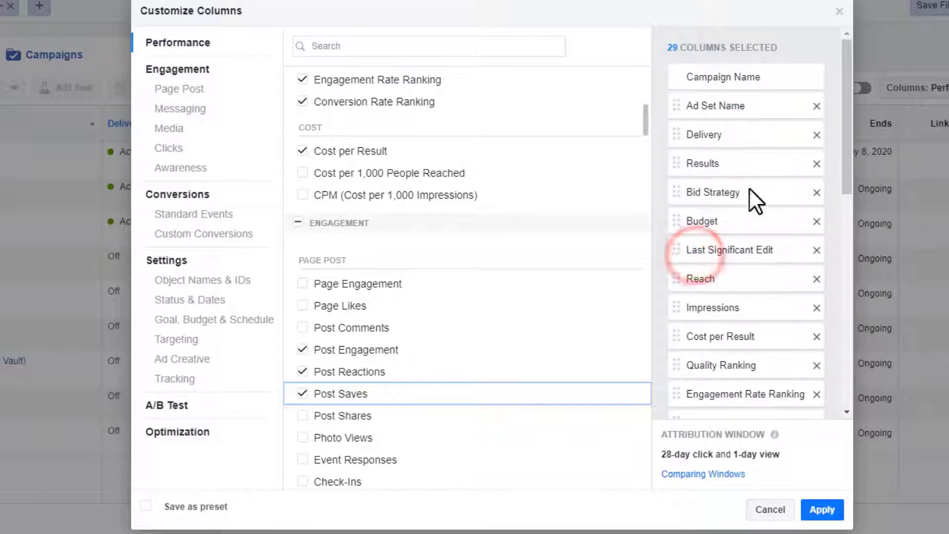
click(816, 164)
click(816, 164)
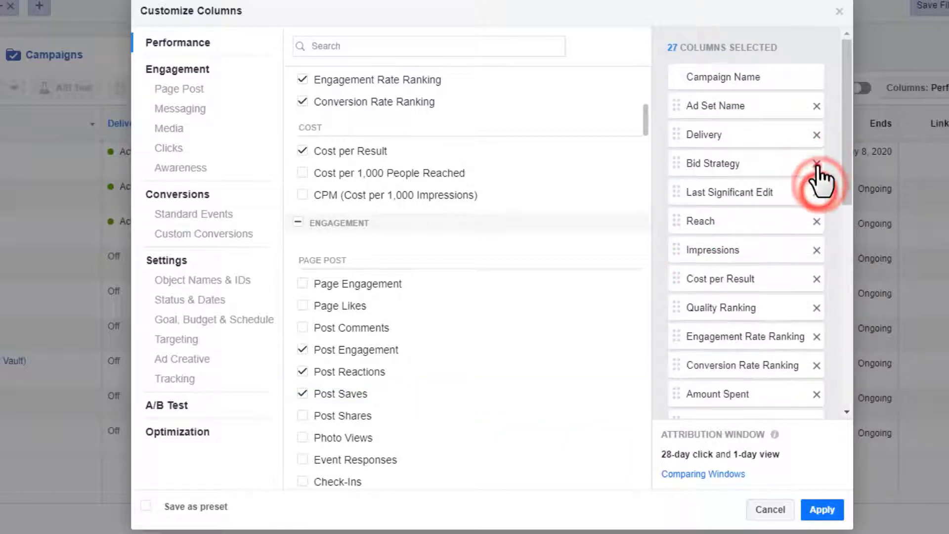
click(817, 164)
click(817, 192)
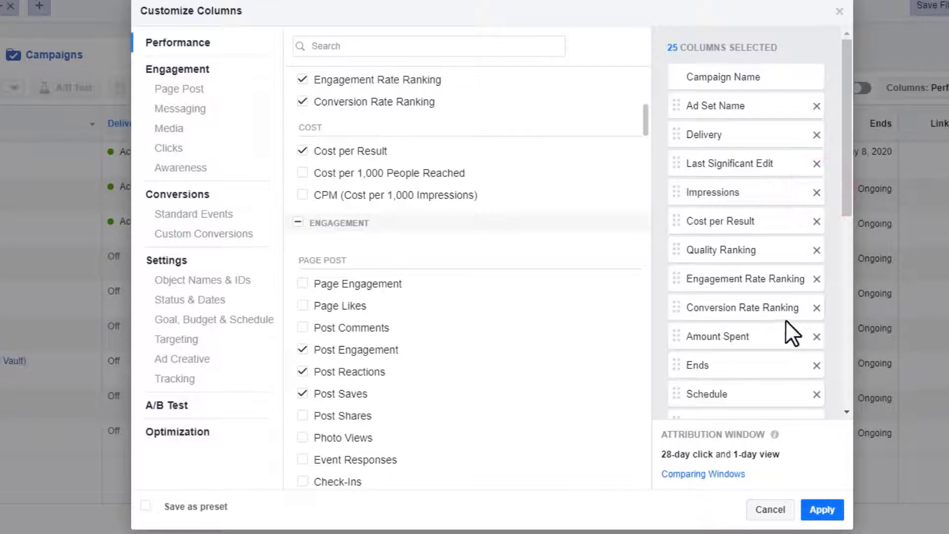
Step: Save the column selection as a preset named Demo, apply it, and check its entry among the column presets
scroll(625, 307, down, 5)
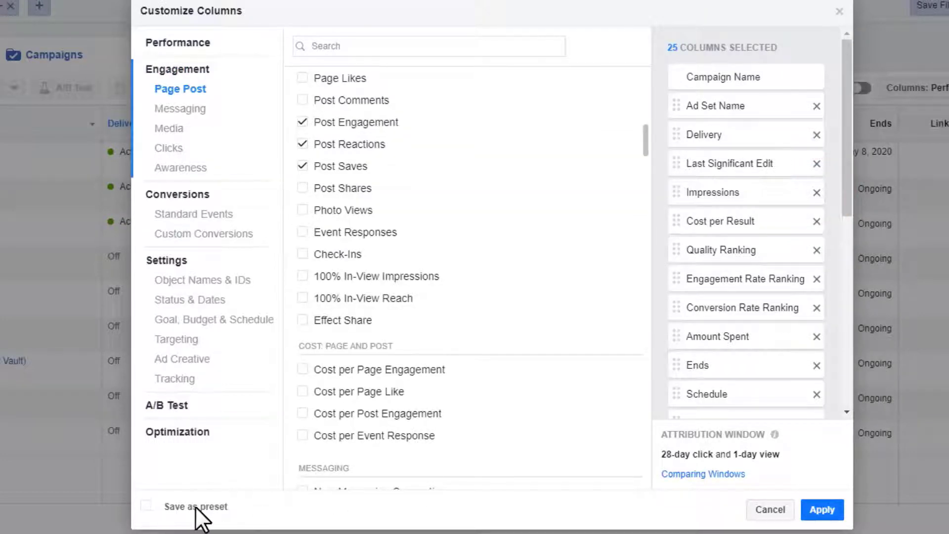
click(145, 505)
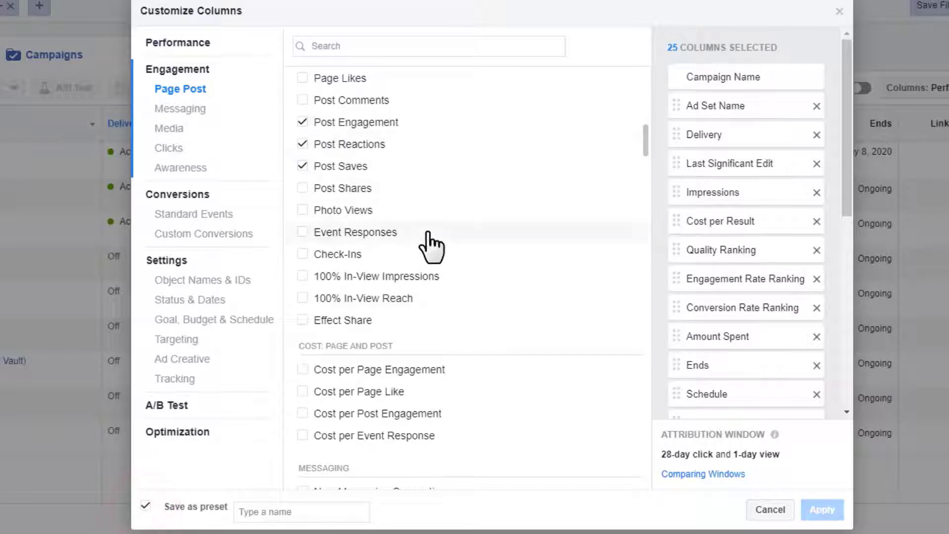
scroll(432, 245, down, 8)
click(270, 511)
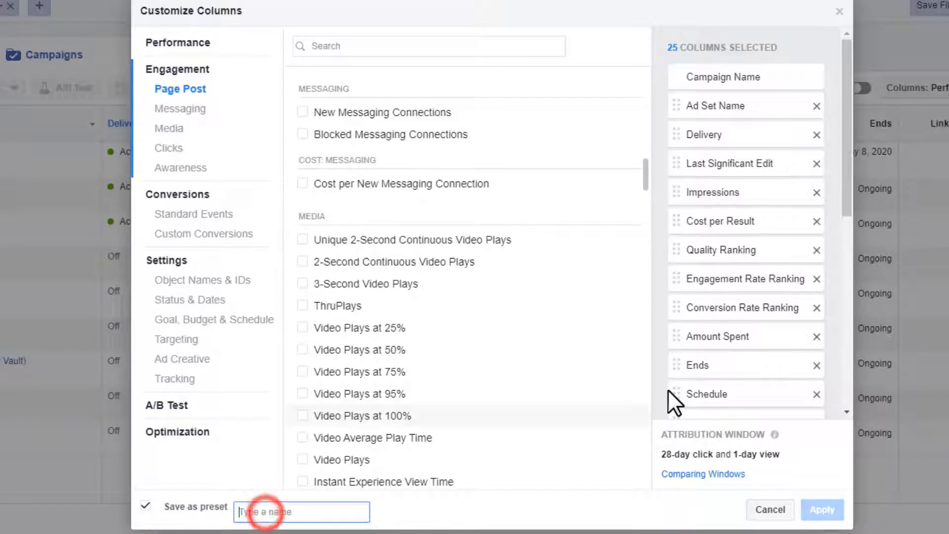
text(Demo)
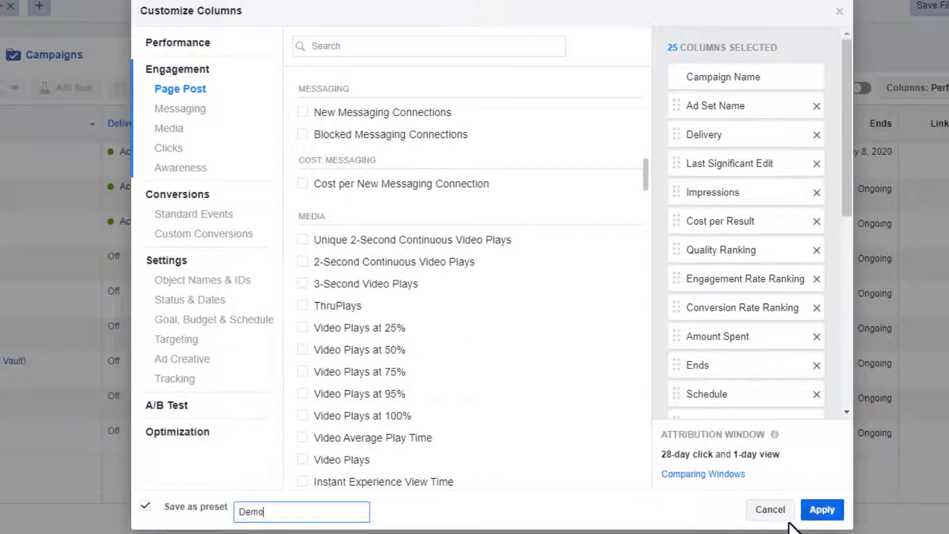
click(822, 510)
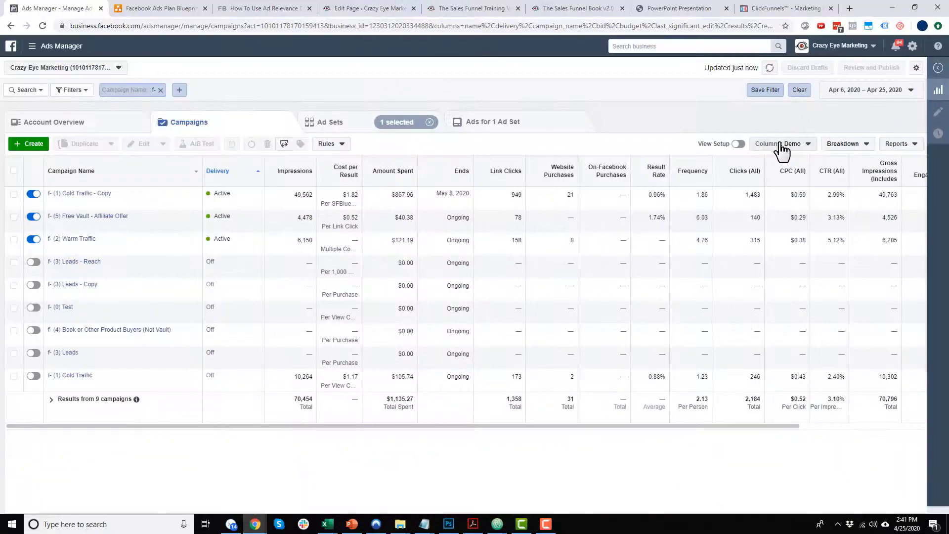
click(779, 144)
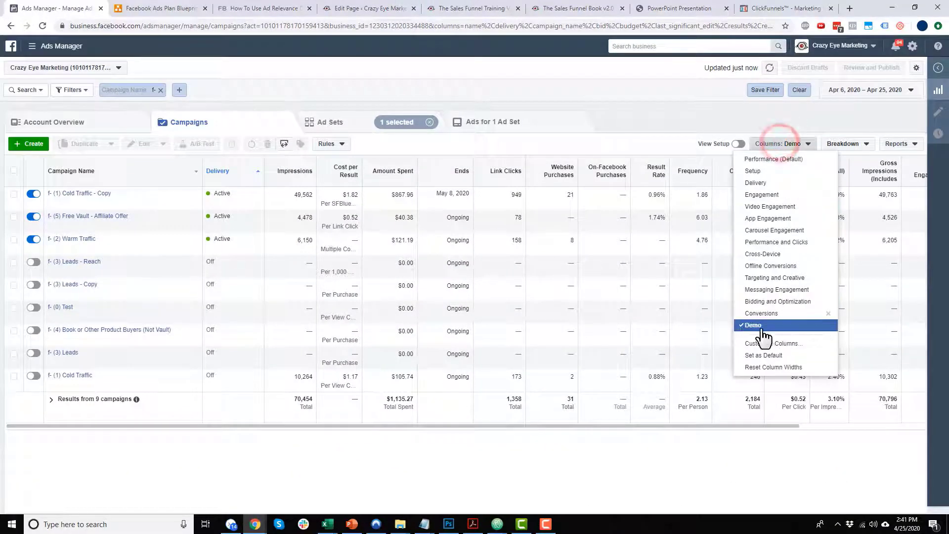
click(652, 96)
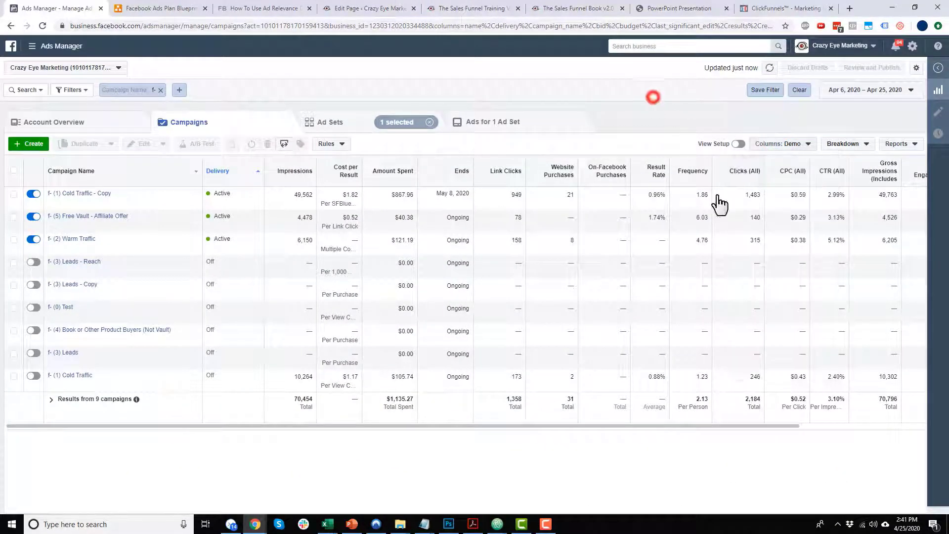
Step: Reopen column customization for the Demo preset and remove Cost per Result, Engagement Rate Ranking and Amount Spent
click(786, 147)
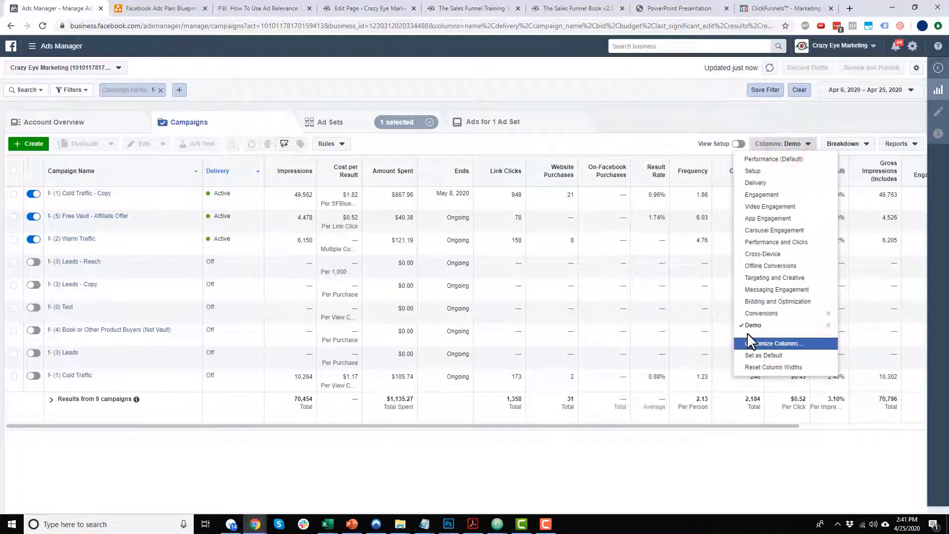
click(760, 344)
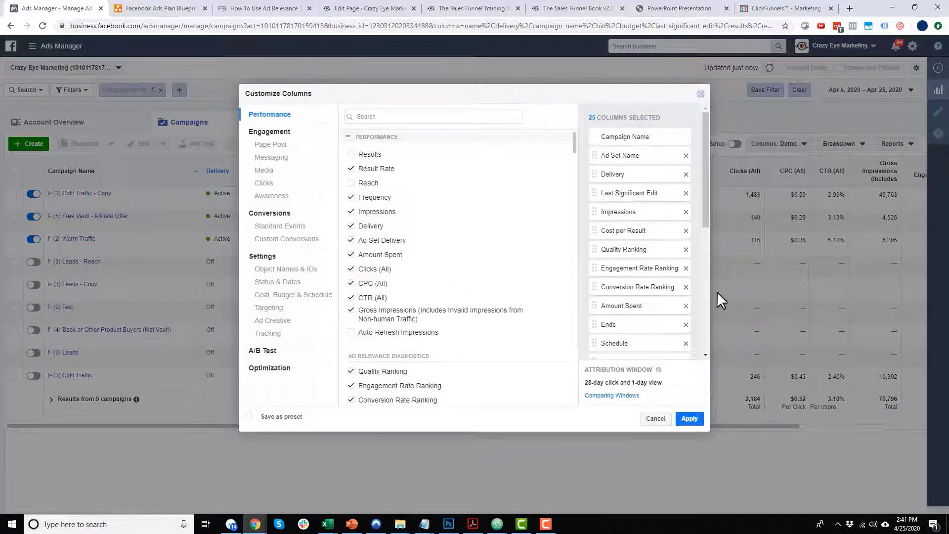
click(686, 231)
click(686, 249)
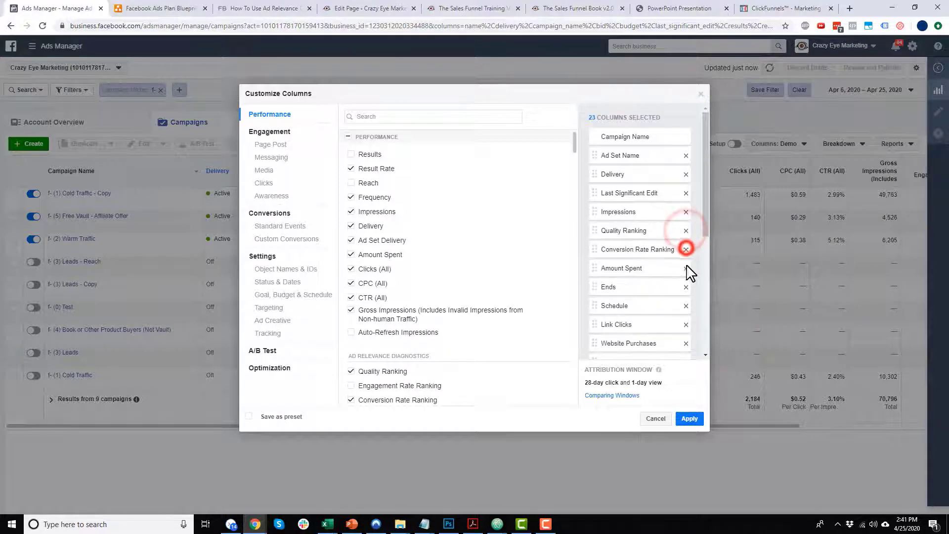
click(686, 268)
Step: Add Instant Experience View Time, Video Plays, Video Average Play Time and Video Plays at 100% to the selected columns
scroll(447, 287, down, 1)
scroll(430, 299, down, 10)
click(364, 303)
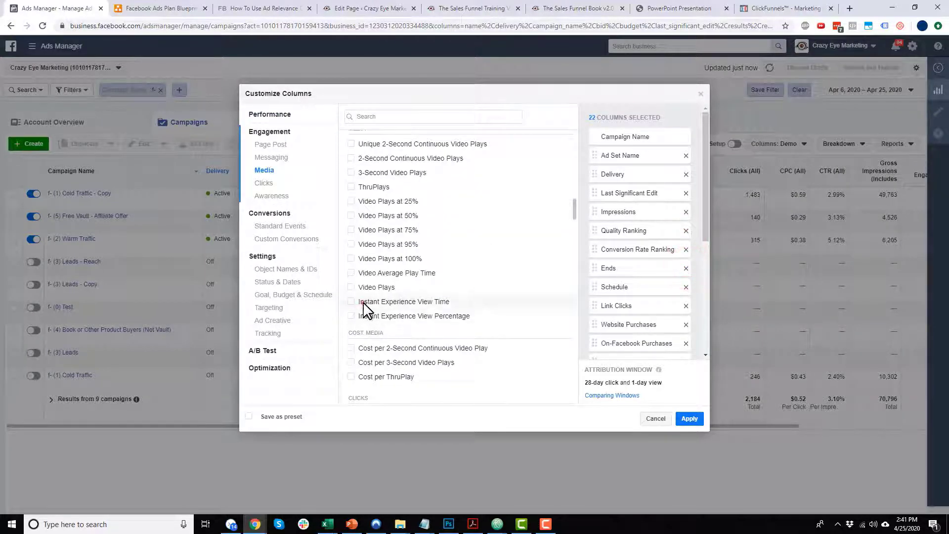
click(369, 287)
click(377, 273)
click(377, 259)
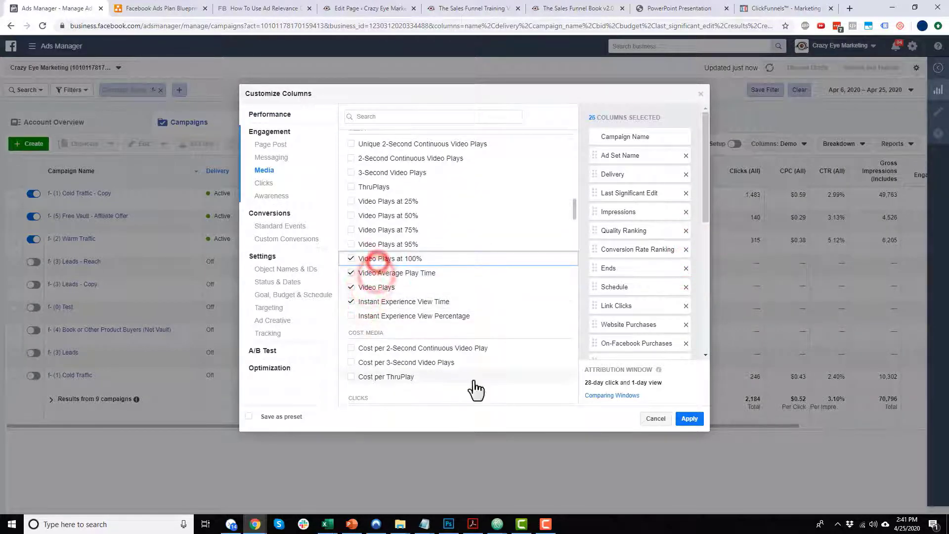
Step: Save the revised column selection as a preset over the existing Demo preset
click(271, 416)
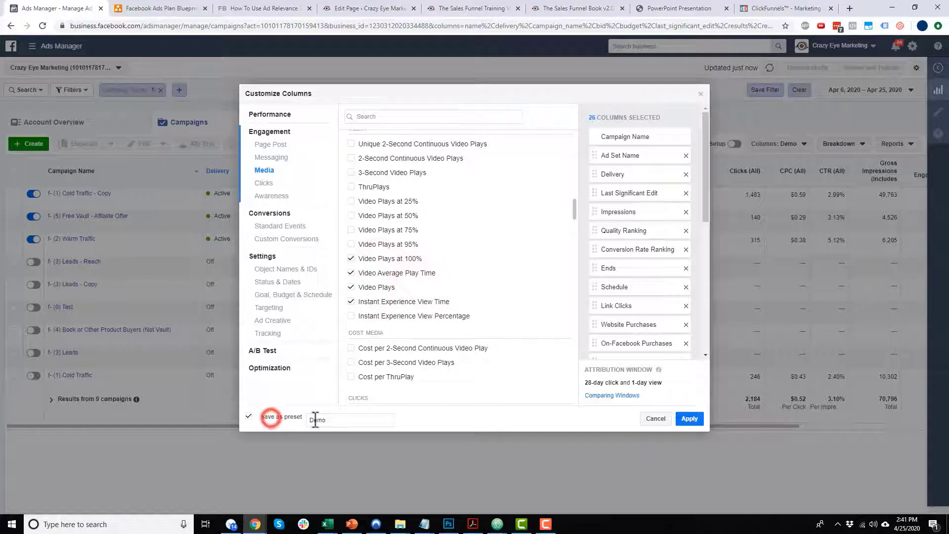
click(689, 420)
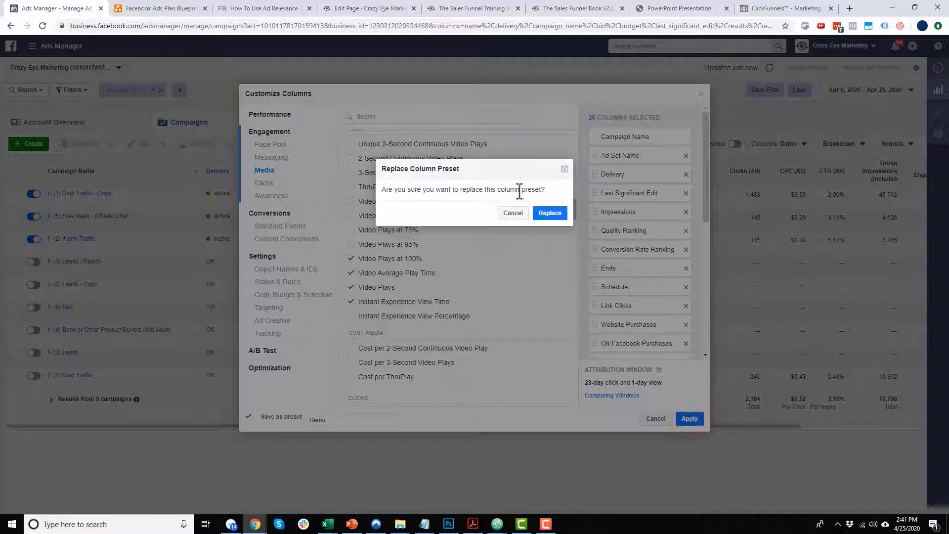
click(552, 213)
Step: Delete the Demo preset from the column presets
click(799, 143)
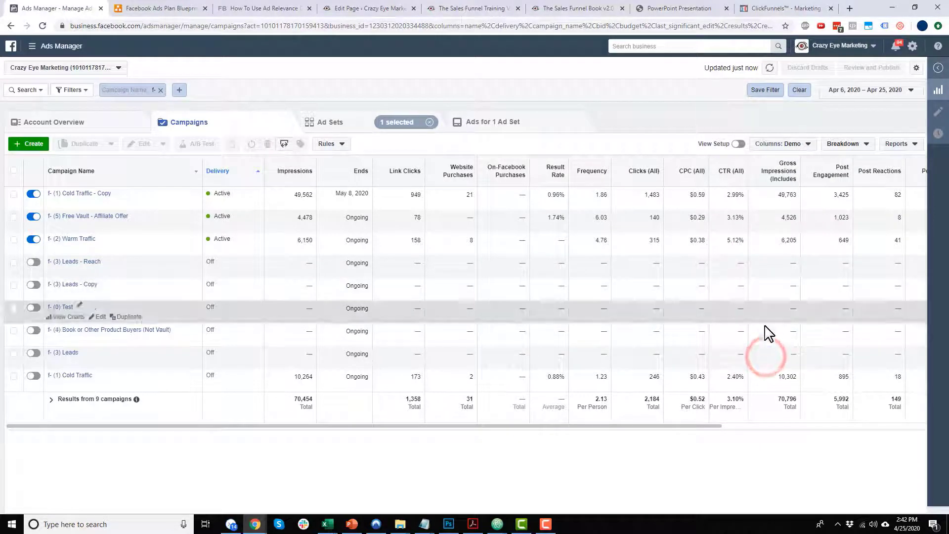
click(793, 143)
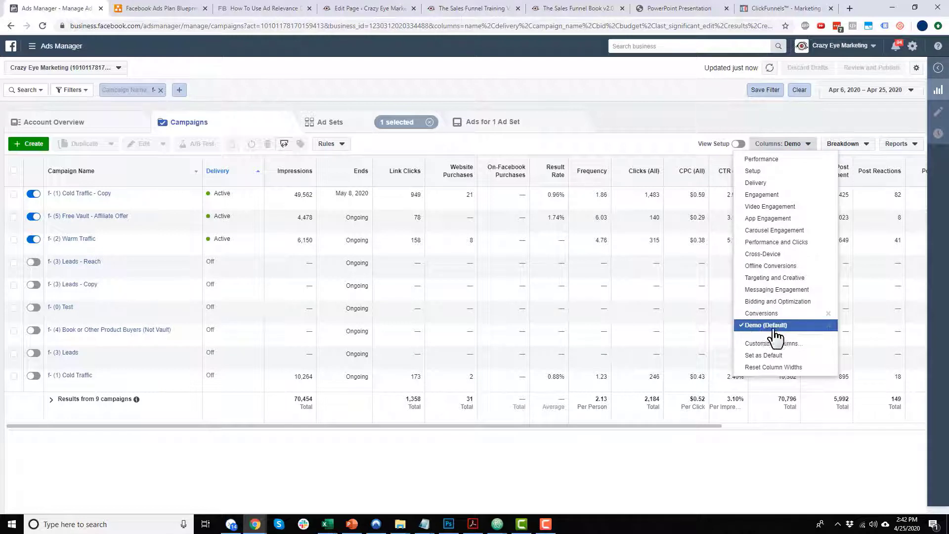
click(829, 325)
click(821, 303)
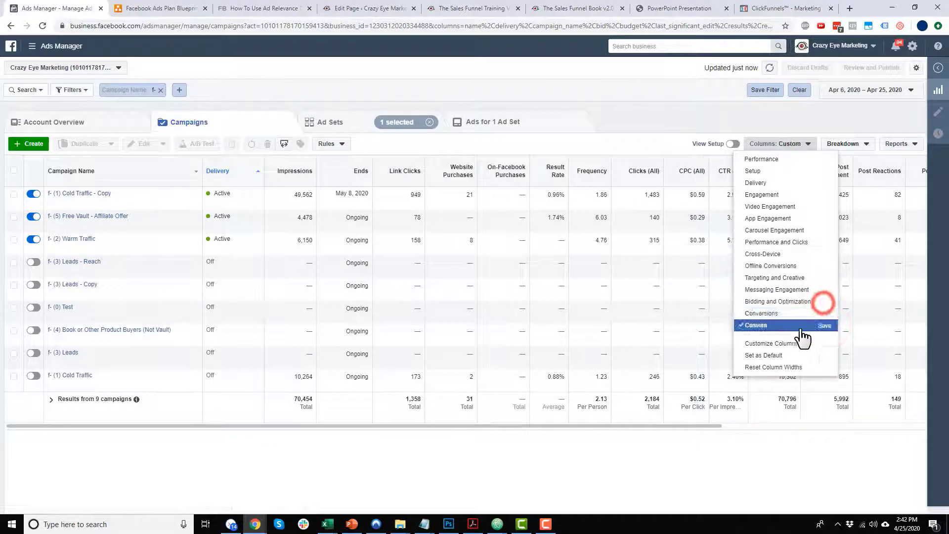
Step: Apply the Conversions column preset to the campaigns table and set it as the default
click(772, 314)
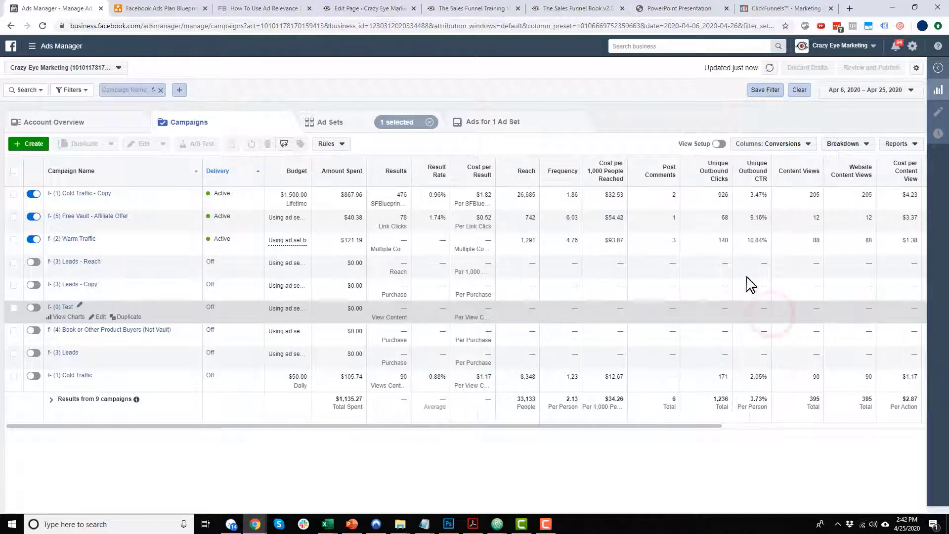
click(771, 143)
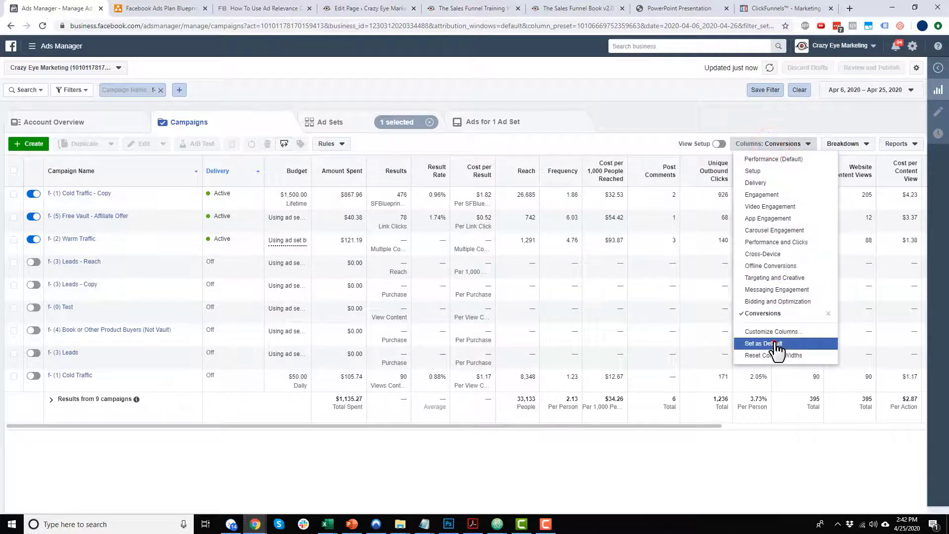
click(775, 342)
Step: Open column customization for the Conversions preset, and switch the Website Purchases sub-metric under Purchases on and off again
click(780, 143)
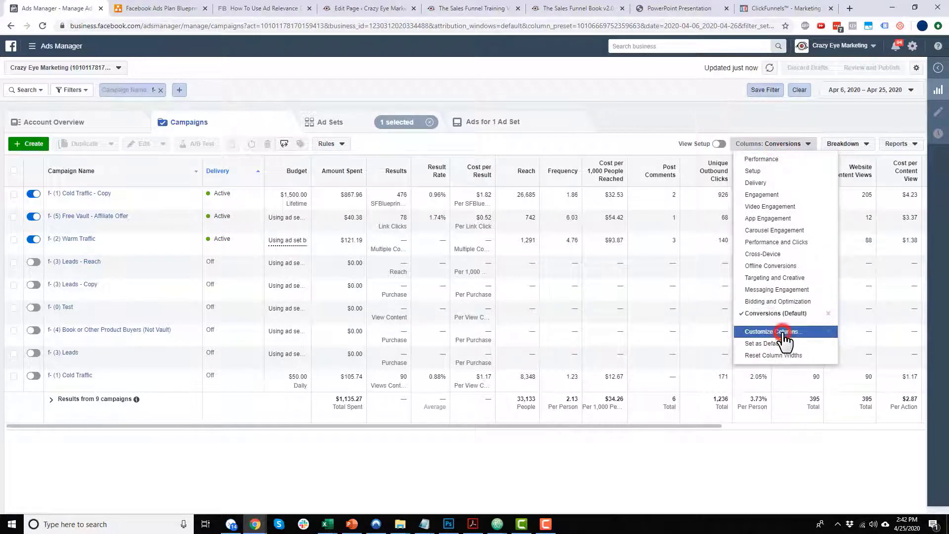
click(783, 333)
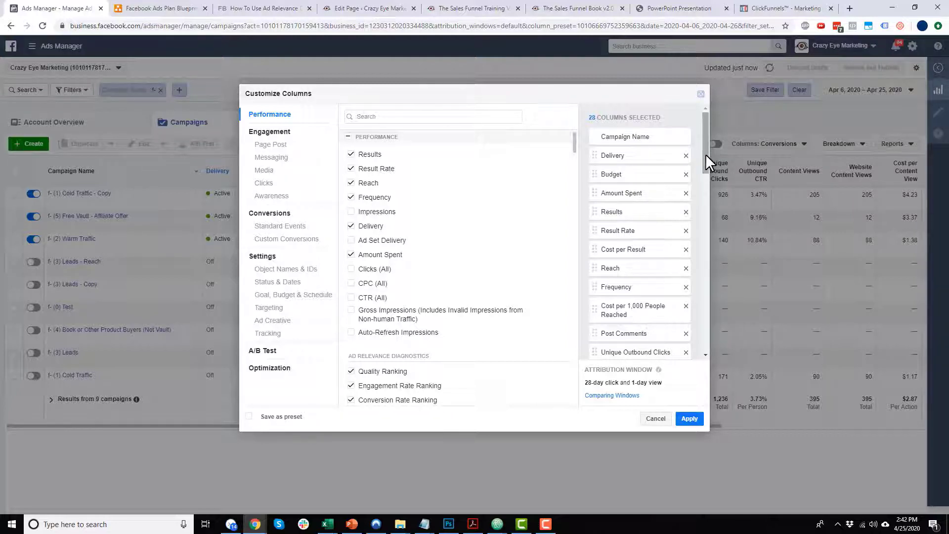
drag(705, 153, 706, 283)
click(605, 175)
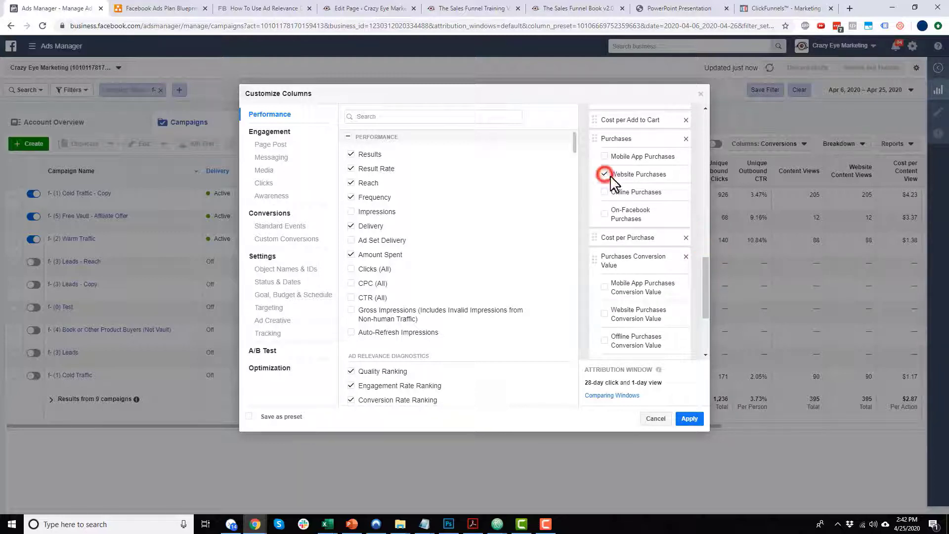
drag(707, 281, 705, 242)
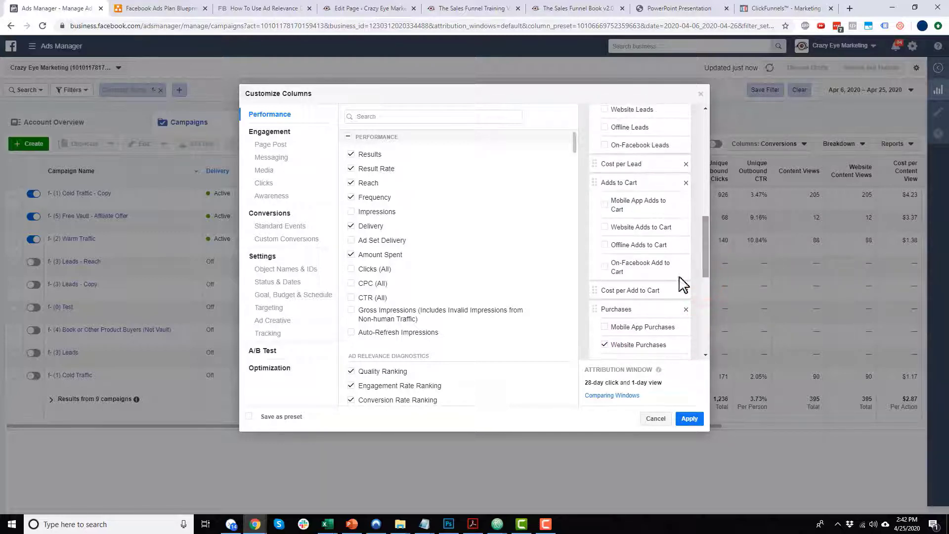
click(605, 344)
Step: Clear the Website Content Views sub-metric and review the remaining selected columns down to Conversion Rate Ranking
mouse_move(707, 259)
mouse_down()
mouse_move(715, 212)
mouse_move(705, 206)
mouse_move(711, 250)
mouse_up()
click(650, 190)
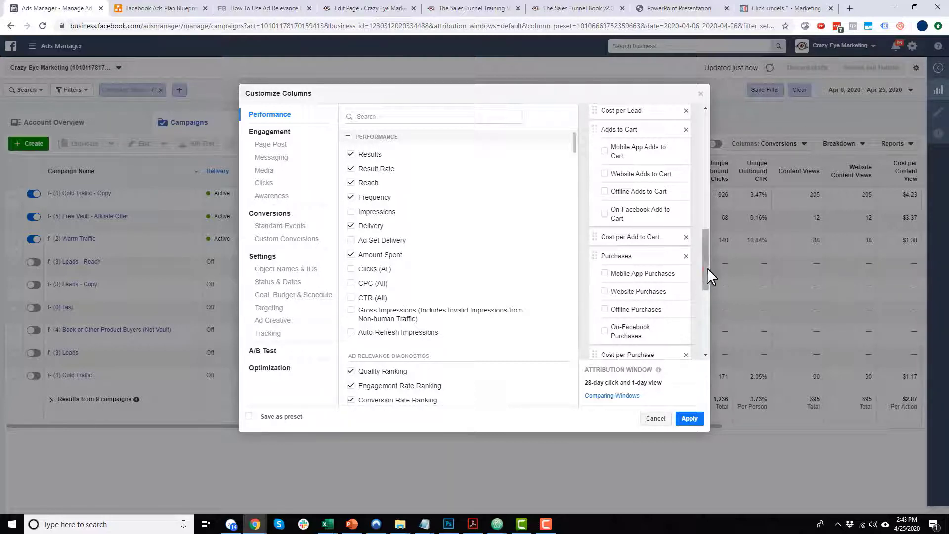
drag(707, 268, 709, 321)
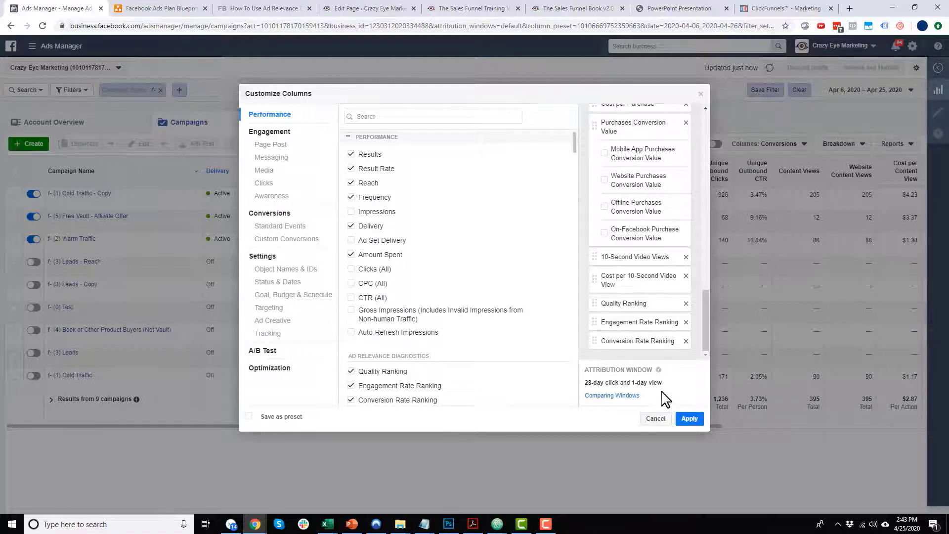
Step: Save the adjusted columns as a preset over the existing Conversions preset
click(278, 421)
double_click(350, 420)
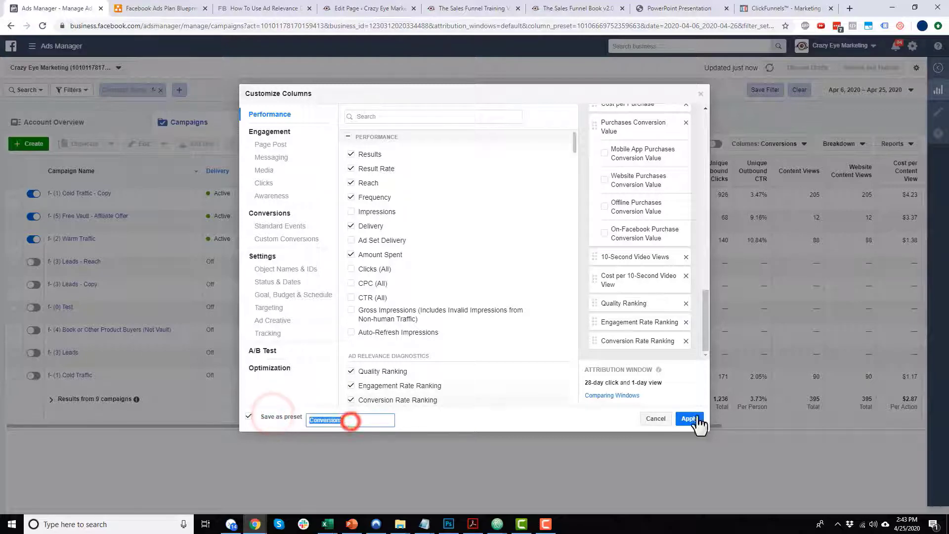
click(689, 419)
click(550, 214)
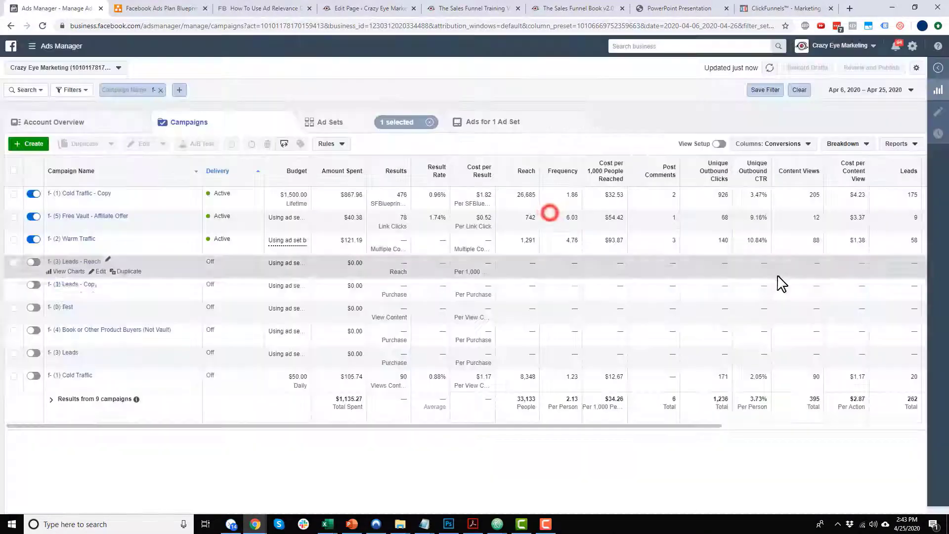
Step: Drill down through the "f- (1) Cold Traffic - Copy" campaign to the ads of one ad set
drag(464, 424, 307, 428)
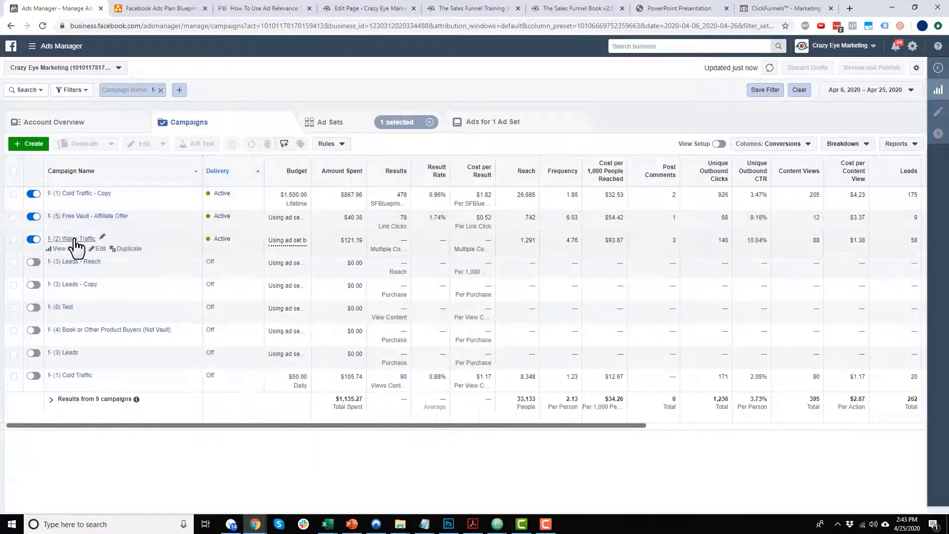
click(79, 193)
click(83, 217)
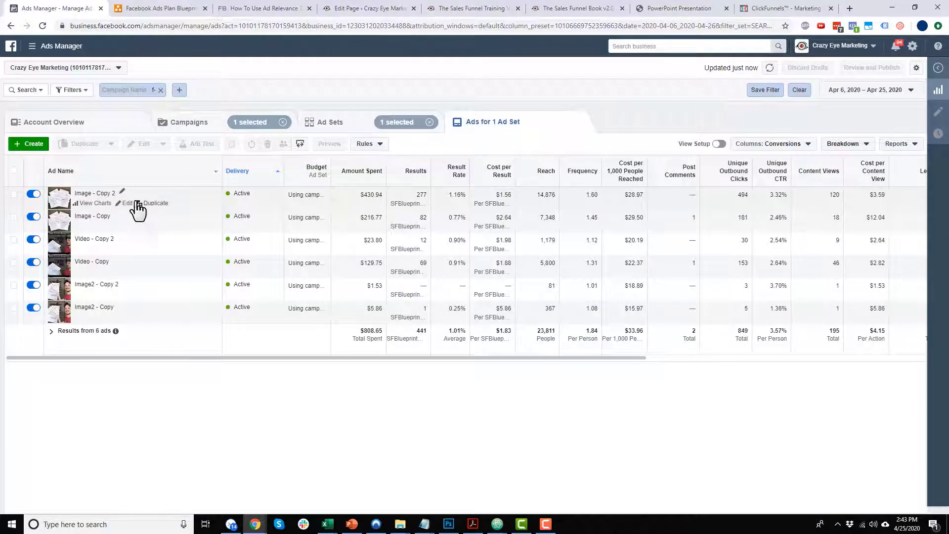
Step: Examine the ads' conversion breakdown, leads, carts, purchases, costs and relevance ranking columns, focusing on the Image - Copy 2 ad
drag(251, 357, 624, 375)
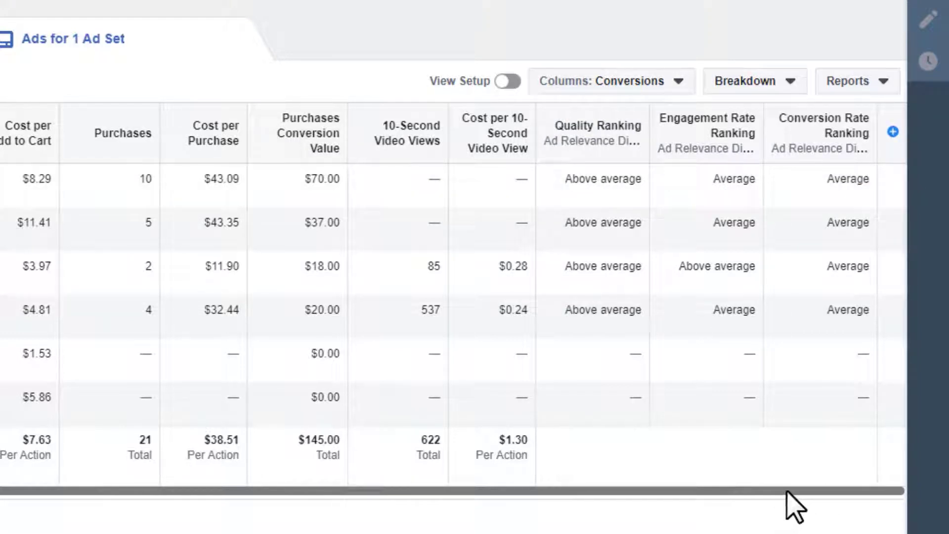
drag(790, 489, 140, 503)
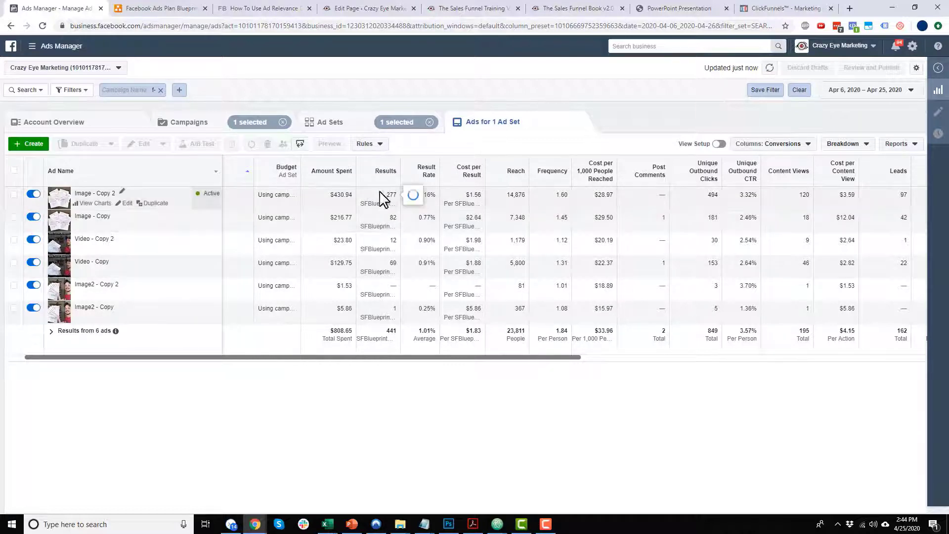
mouse_move(399, 195)
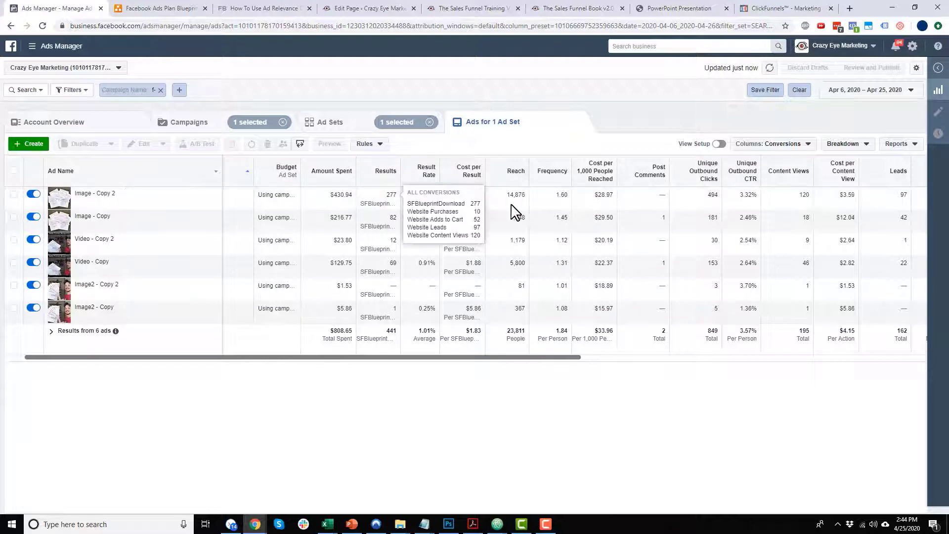
drag(562, 355, 671, 356)
click(555, 363)
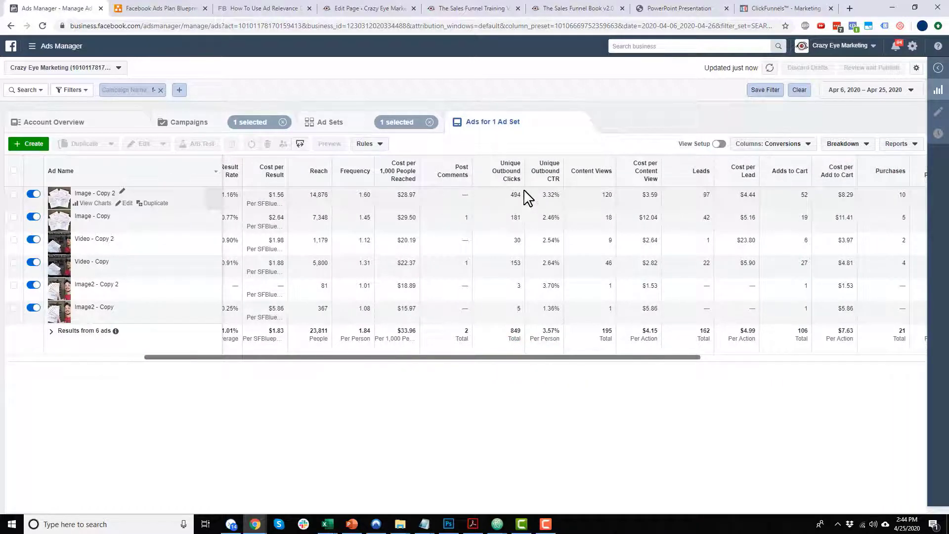
drag(705, 194, 792, 196)
drag(800, 195, 881, 197)
drag(656, 357, 808, 342)
click(642, 195)
click(692, 195)
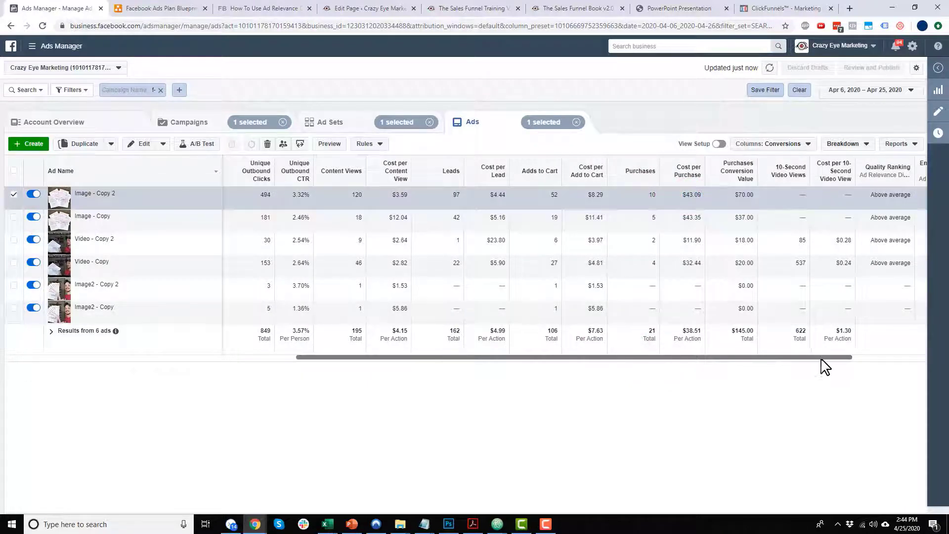
drag(835, 356, 860, 183)
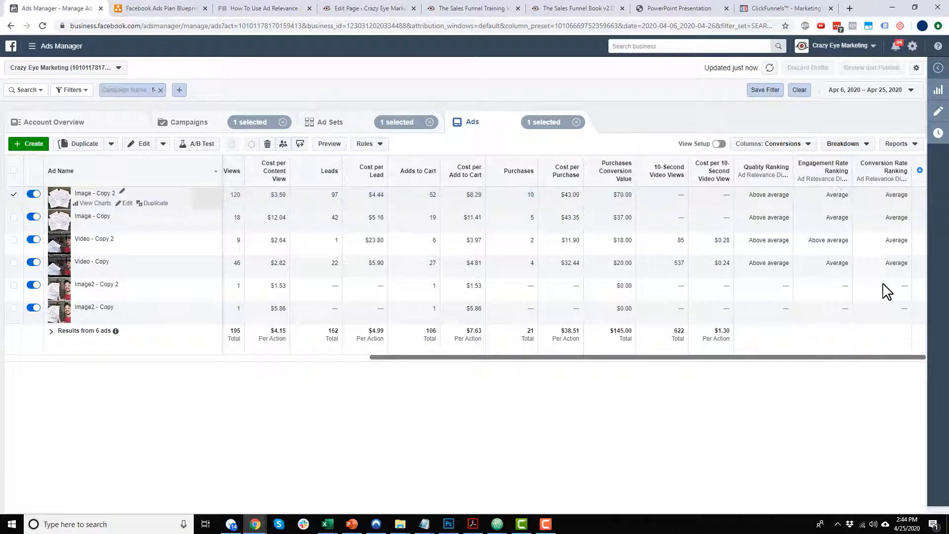
drag(838, 357, 396, 348)
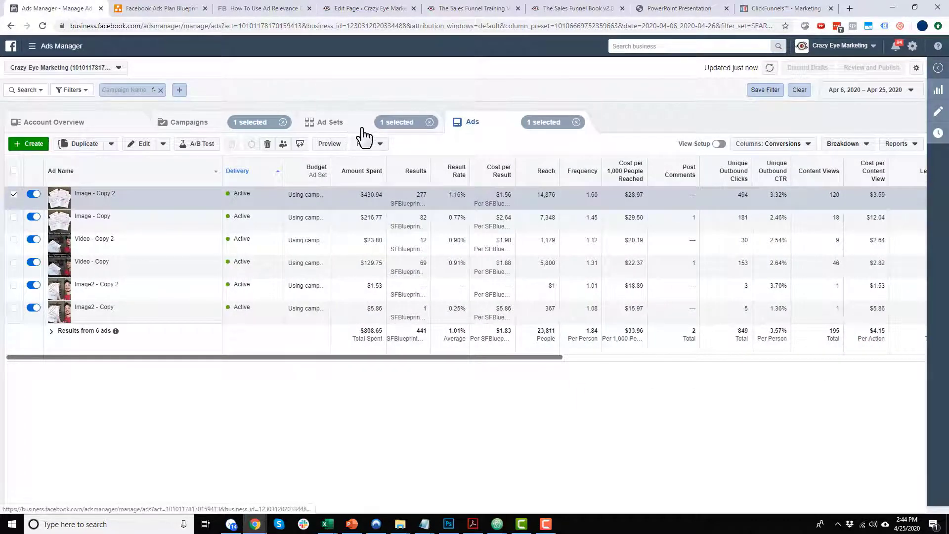
Step: Return to the campaigns list and review the available breakdowns by time, by delivery and by action
click(188, 125)
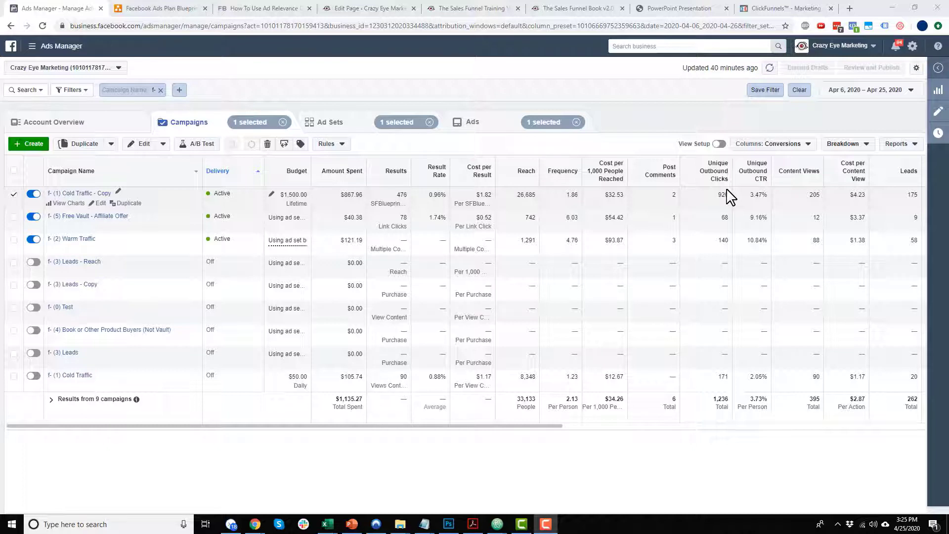
click(856, 148)
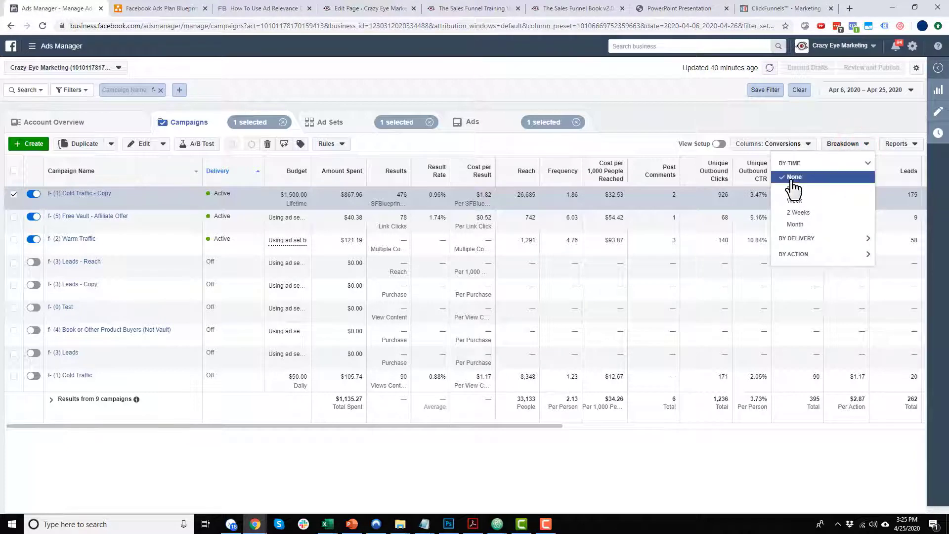
click(852, 238)
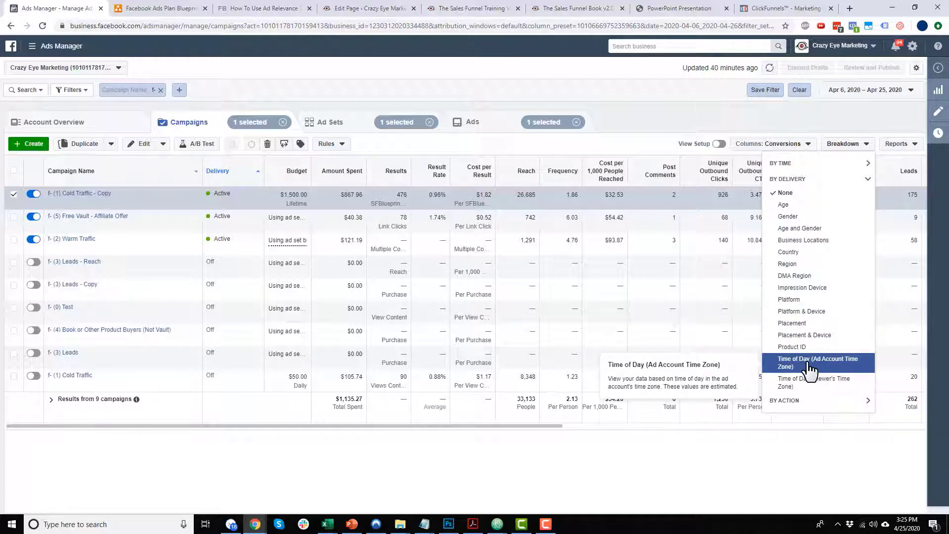
click(810, 400)
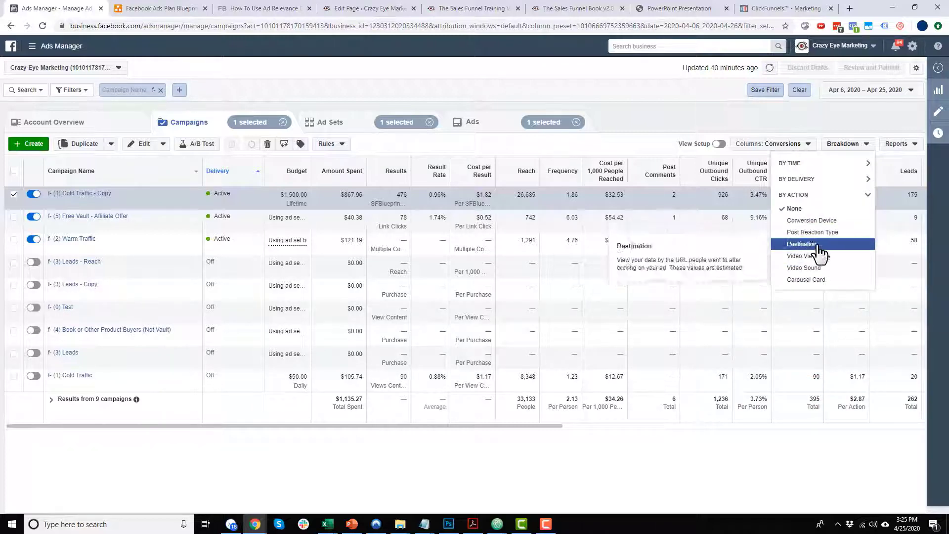
Step: Break down the campaigns by Age and Gender, and examine the resulting rows of the "f- (1) Cold Traffic - Copy" campaign
click(818, 179)
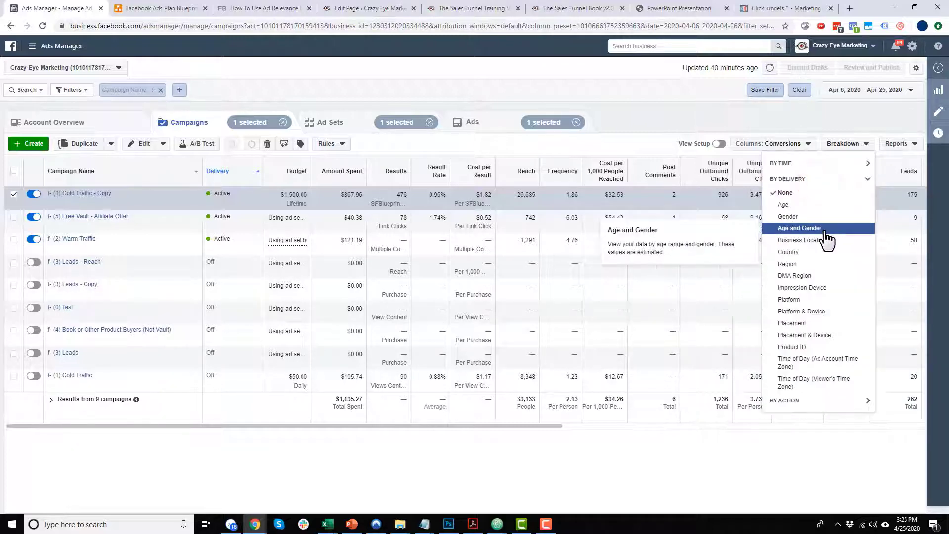
click(794, 230)
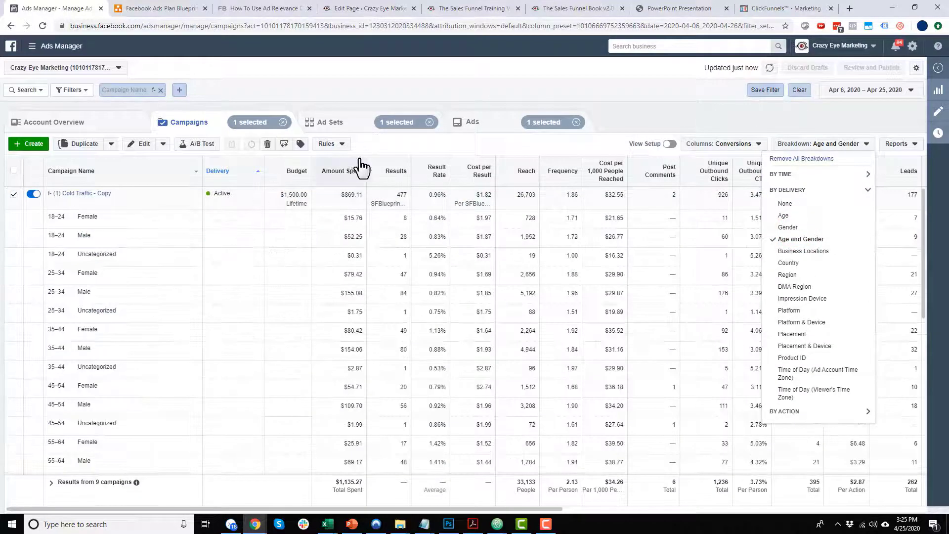
click(514, 149)
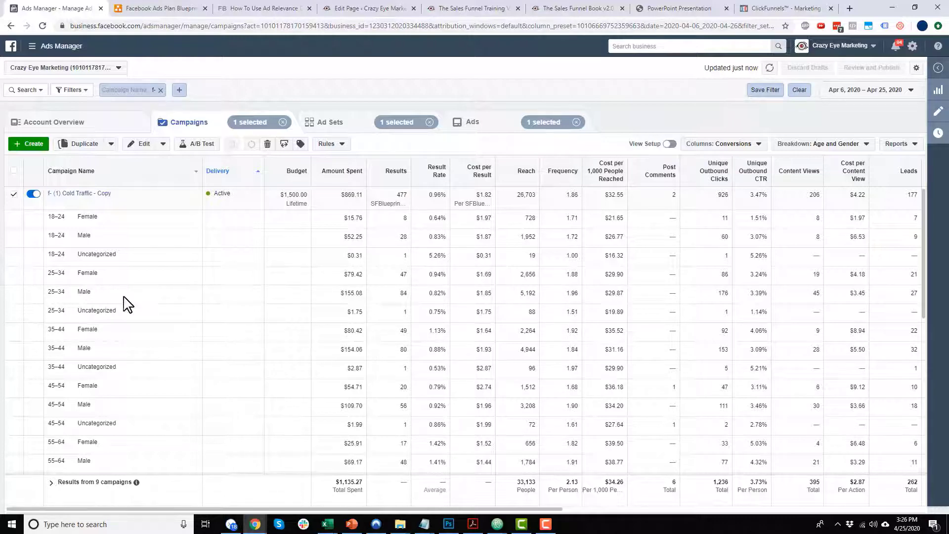
scroll(424, 313, down, 2)
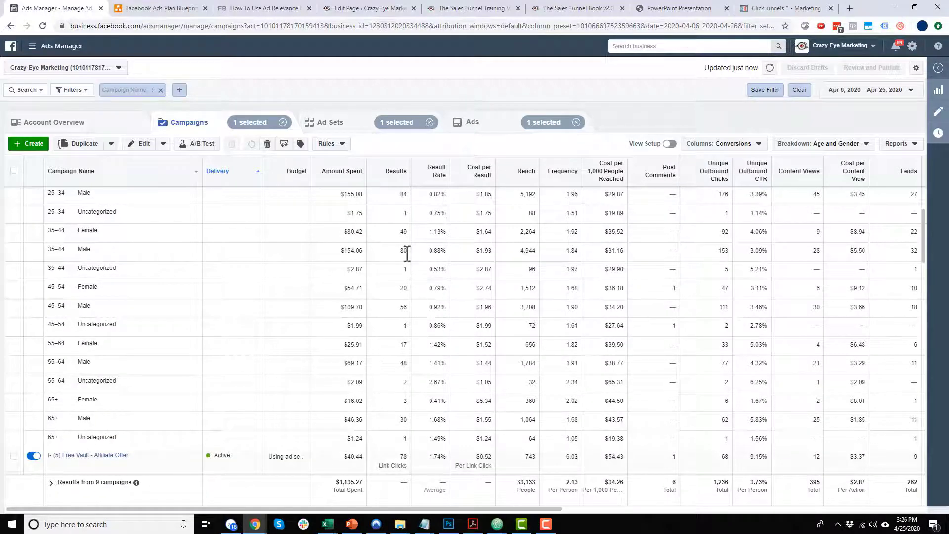
scroll(404, 254, up, 1)
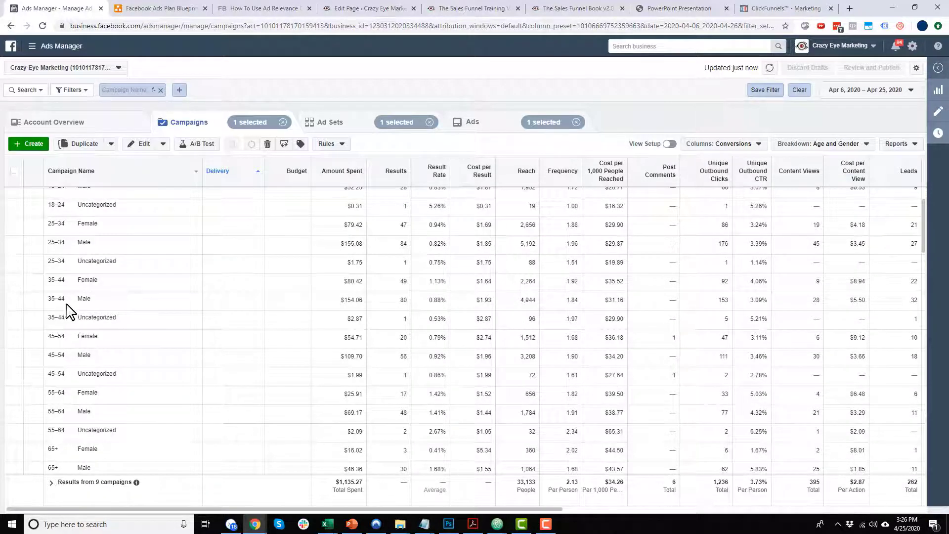
Step: Examine the age and gender rows of the campaigns, focusing on the amounts spent on males 18–24 and 25–34 in "f- (1) Cold Traffic - Copy"
scroll(457, 307, down, 1)
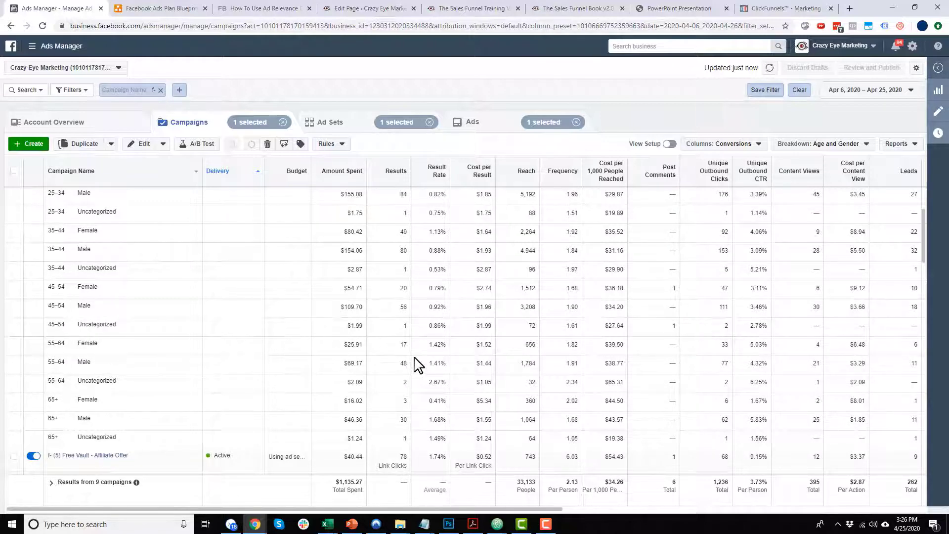
scroll(416, 363, down, 2)
scroll(418, 369, down, 2)
scroll(84, 304, down, 1)
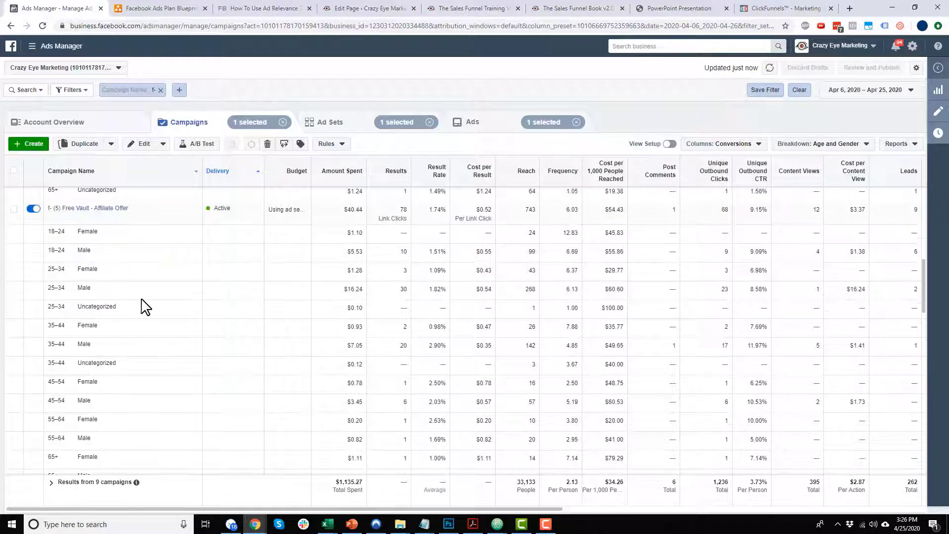
scroll(495, 311, down, 7)
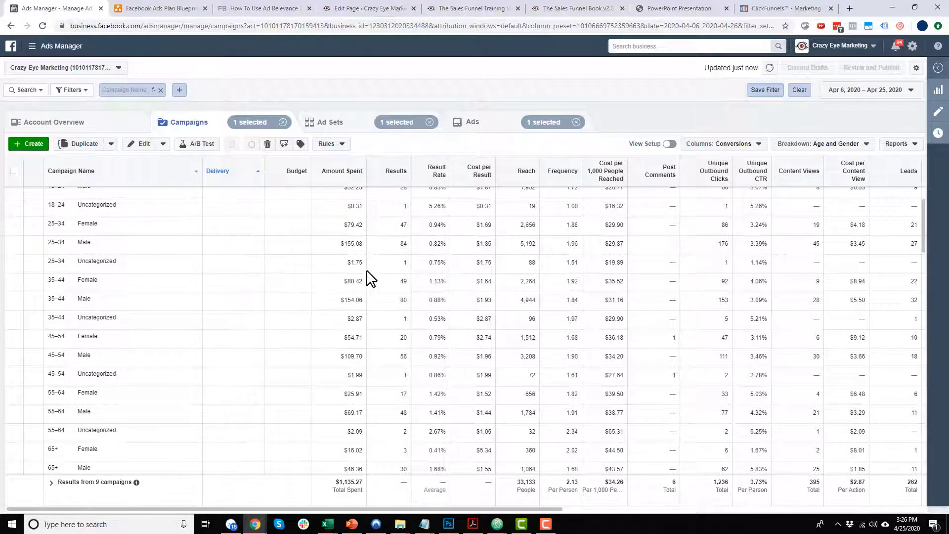
scroll(207, 269, up, 2)
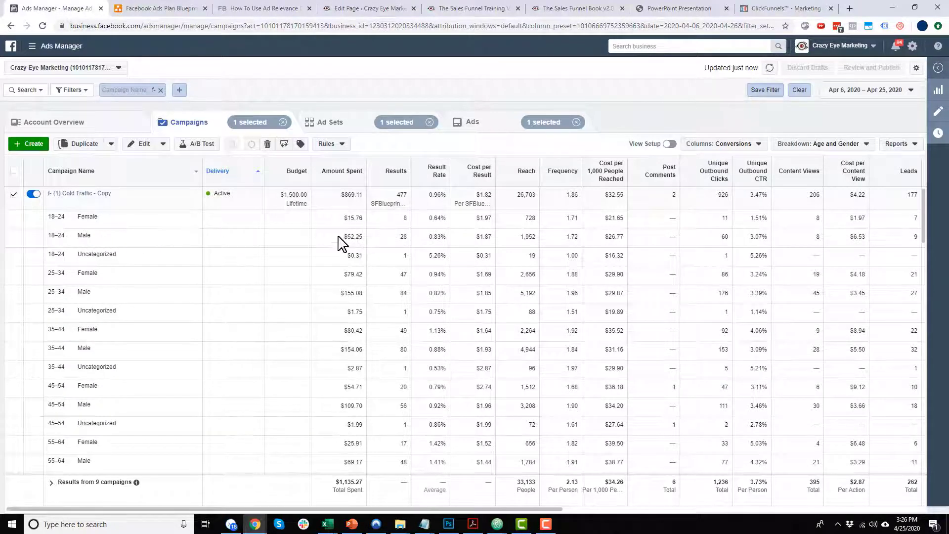
drag(345, 237, 370, 235)
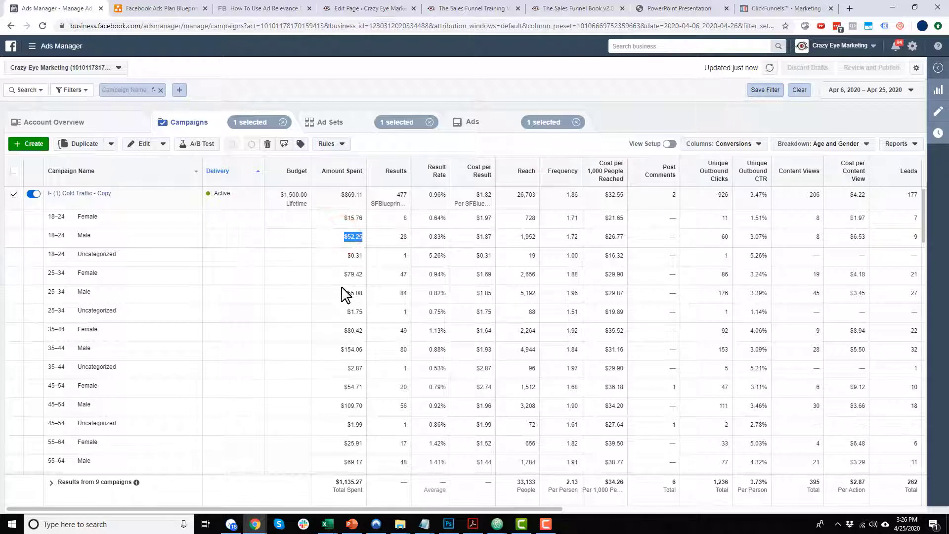
drag(346, 292, 367, 292)
Step: Break down the campaigns by Gender and check the male row's amount spent and cost per result for "f- (1) Cold Traffic - Copy"
click(819, 144)
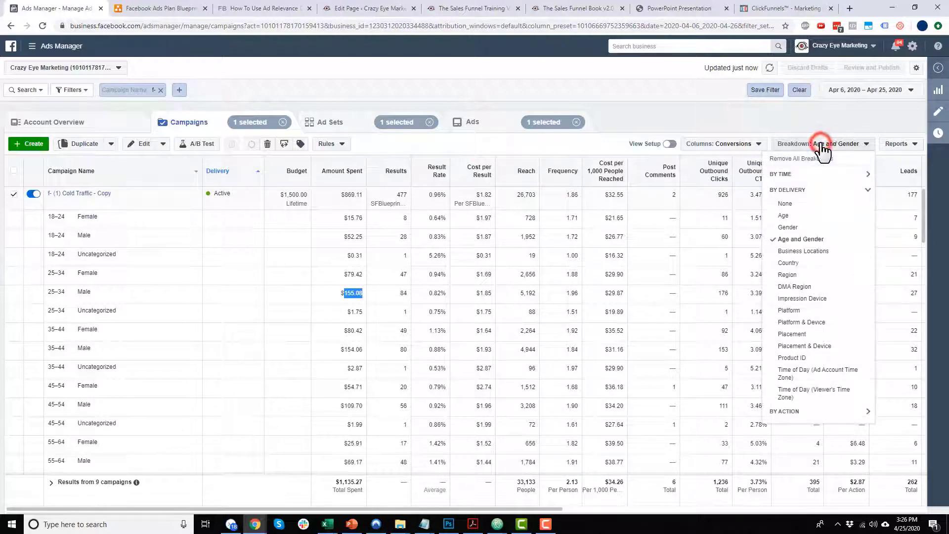
click(811, 229)
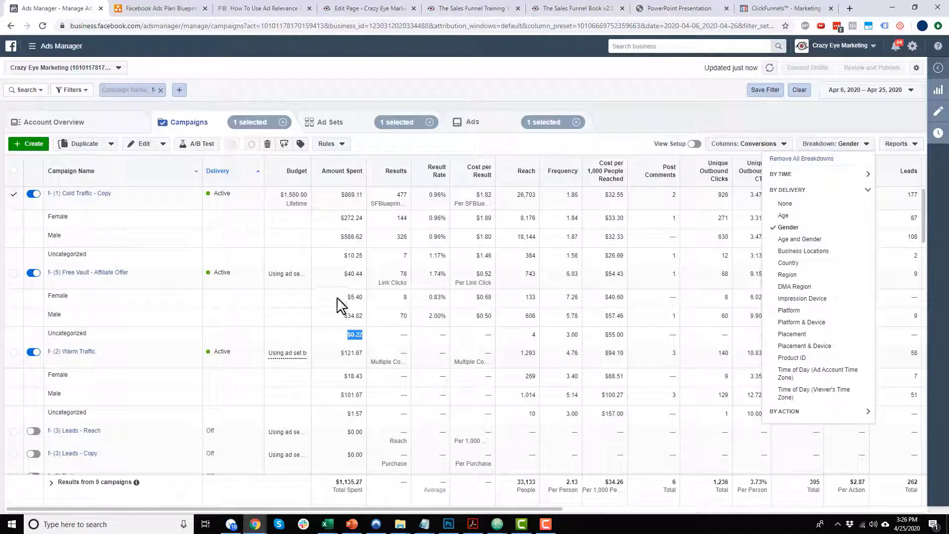
click(347, 237)
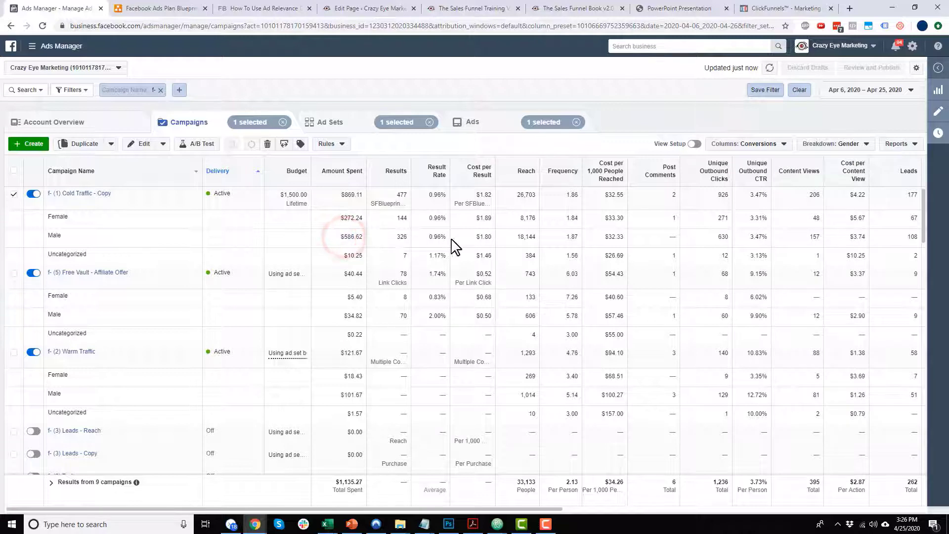
drag(469, 236, 497, 243)
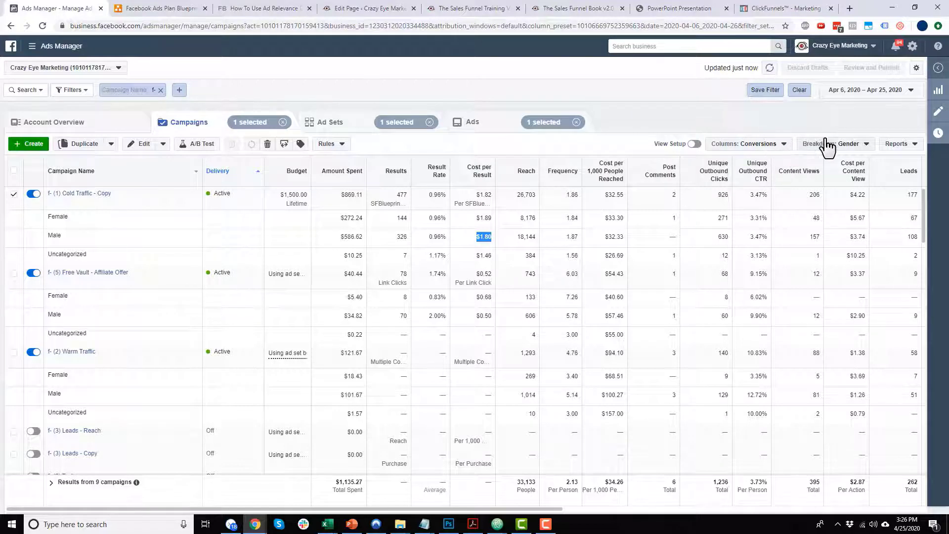
Step: Break down the campaigns by Placement & Device and check the spend and results of the Facebook News Feed iPhone row
click(845, 146)
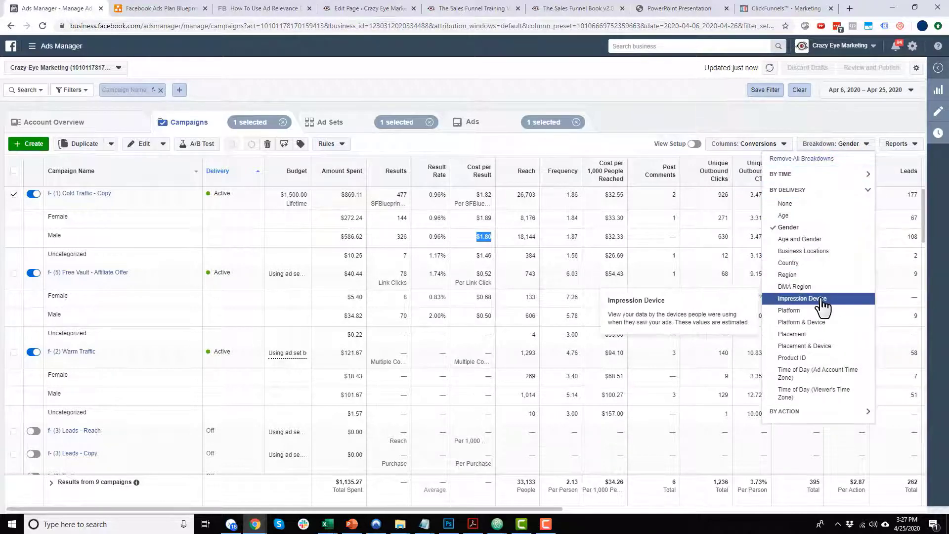
click(813, 347)
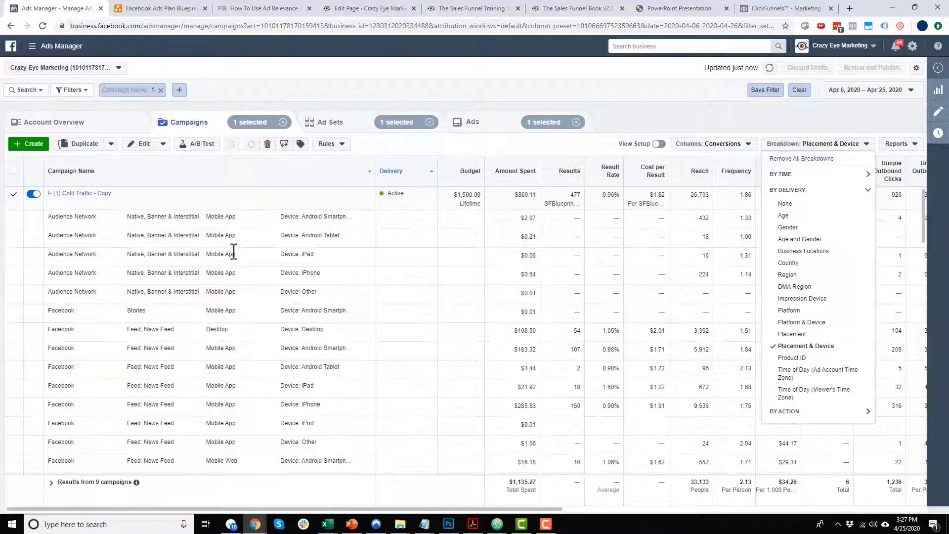
click(149, 261)
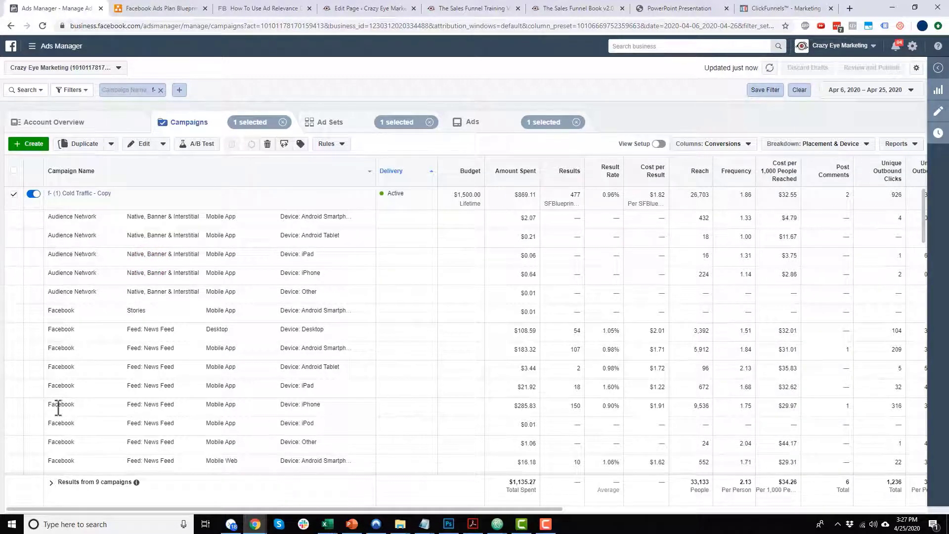
drag(285, 404, 538, 403)
click(538, 404)
double_click(578, 405)
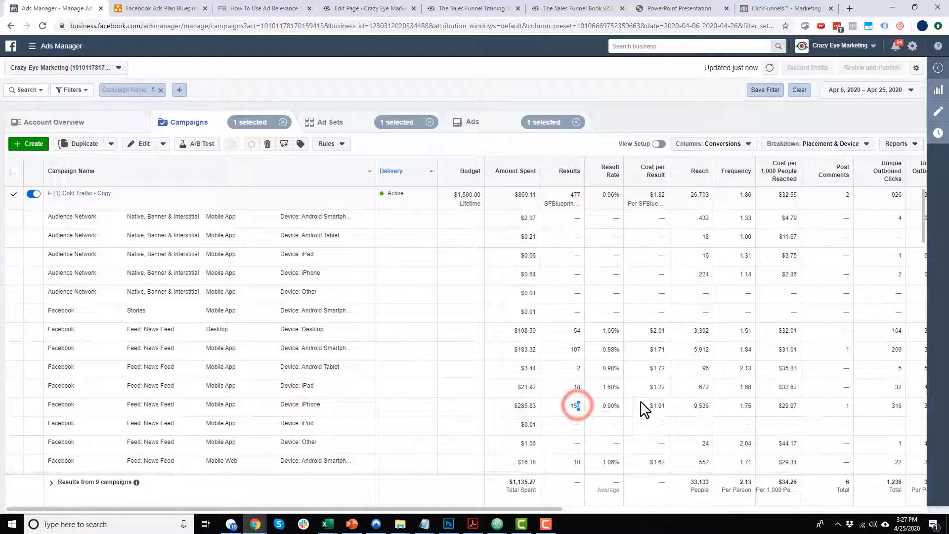
Step: Examine the remaining placement and device rows, including the Instagram Feed iPhone results and the "f- (5) Free Vault - Affiliate Offer" campaign
scroll(615, 398, down, 1)
scroll(615, 398, down, 3)
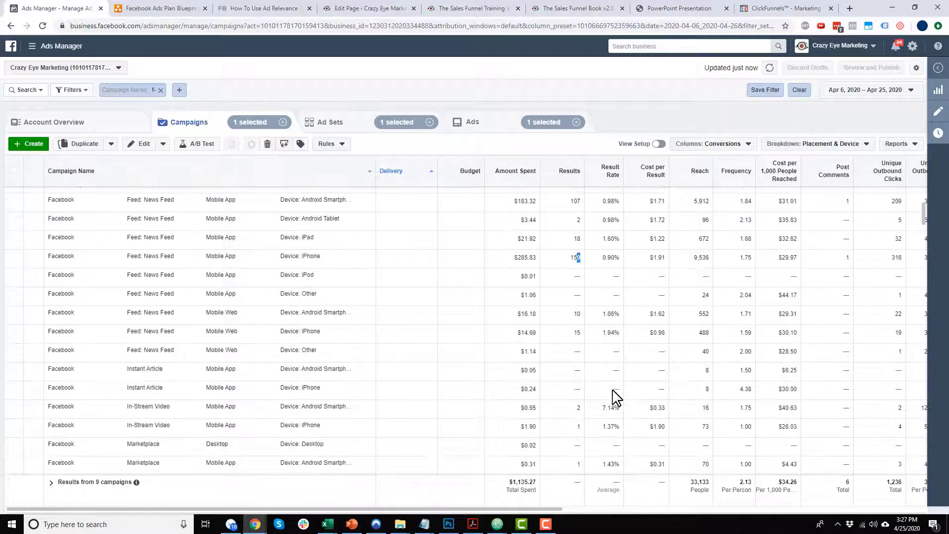
scroll(587, 215, up, 2)
scroll(614, 316, down, 6)
scroll(618, 324, down, 4)
drag(572, 251, 607, 251)
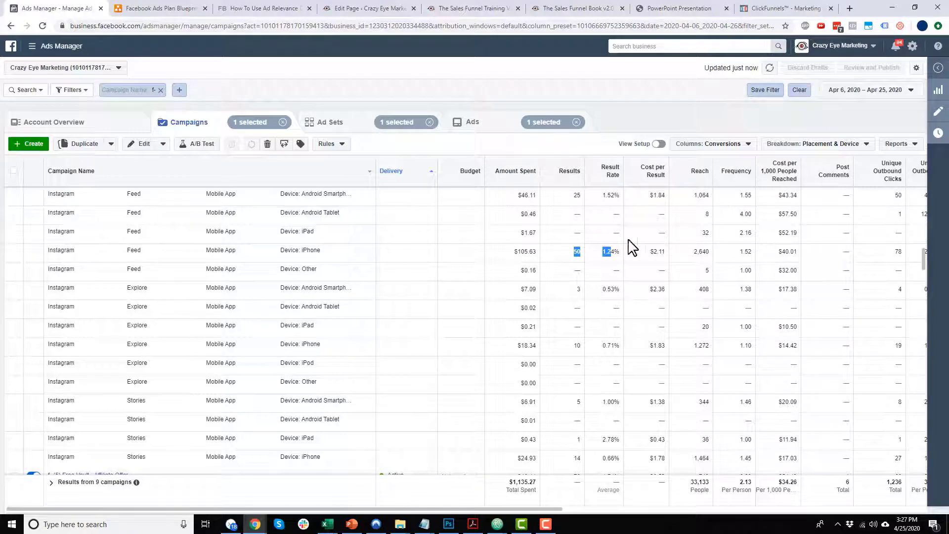
scroll(618, 262, down, 3)
scroll(594, 336, down, 3)
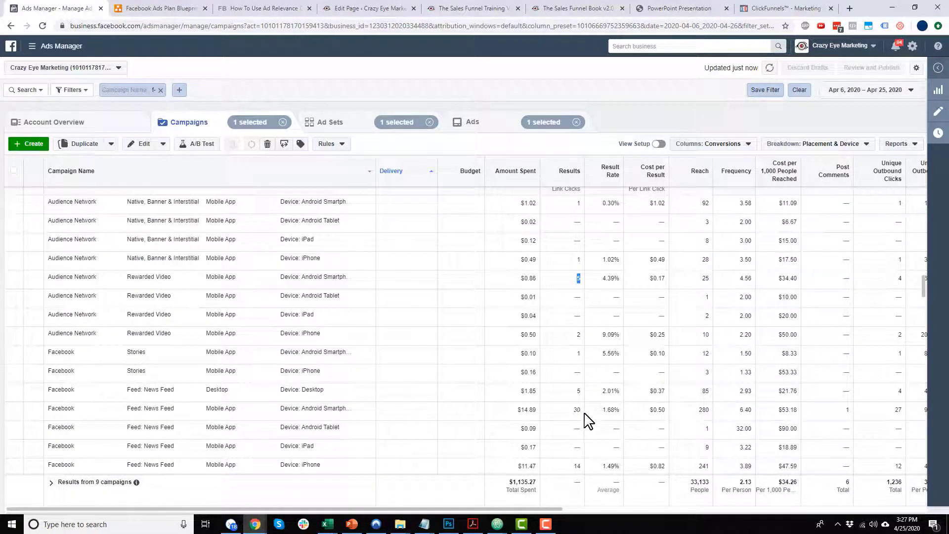
scroll(600, 410, down, 5)
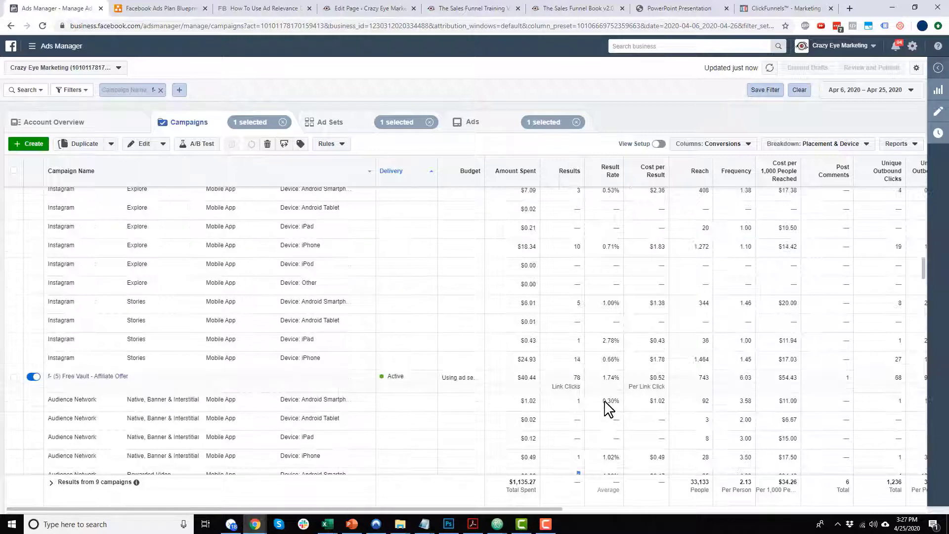
scroll(613, 402, up, 8)
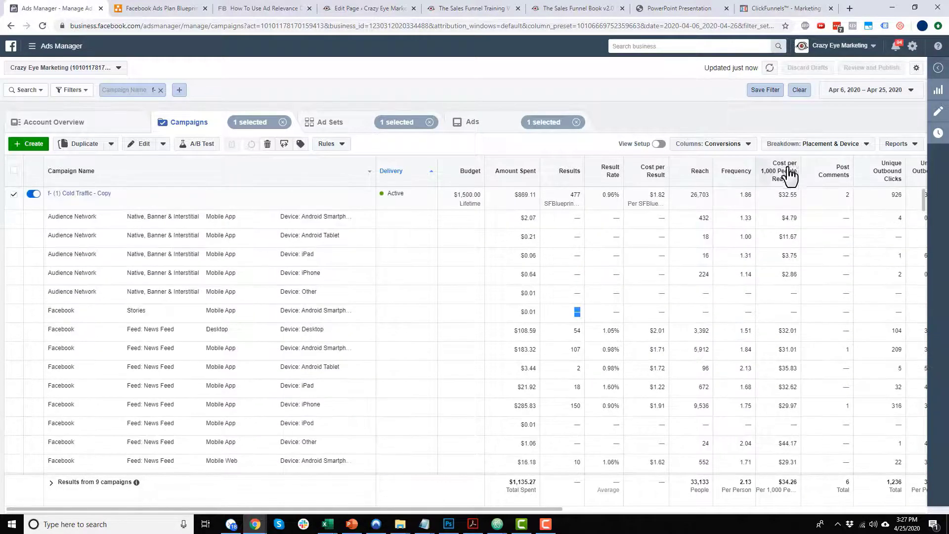
Step: Remove all breakdowns from the campaigns list
click(838, 146)
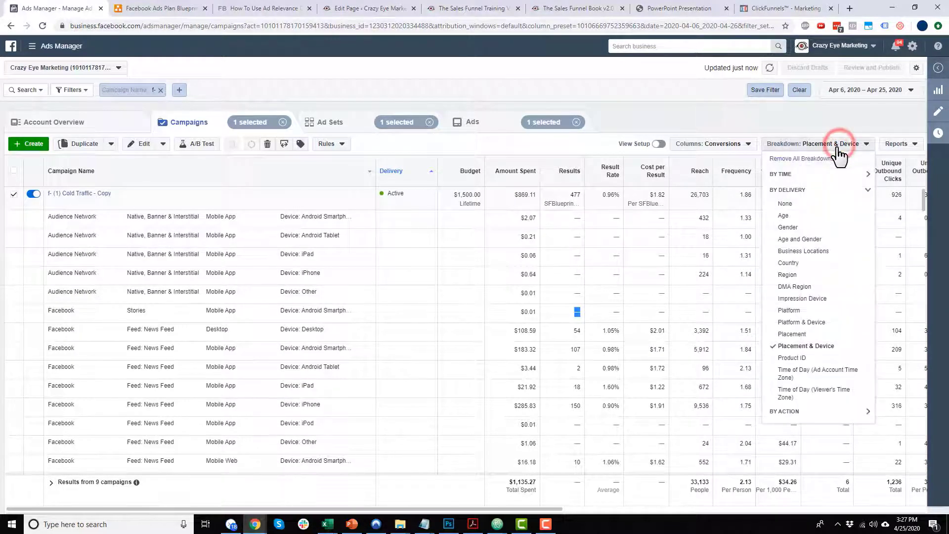
click(813, 193)
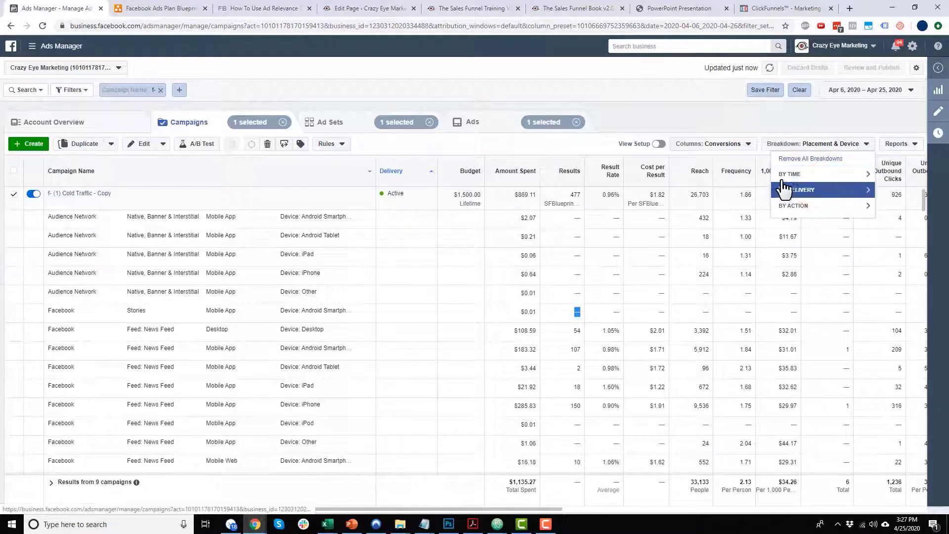
click(811, 159)
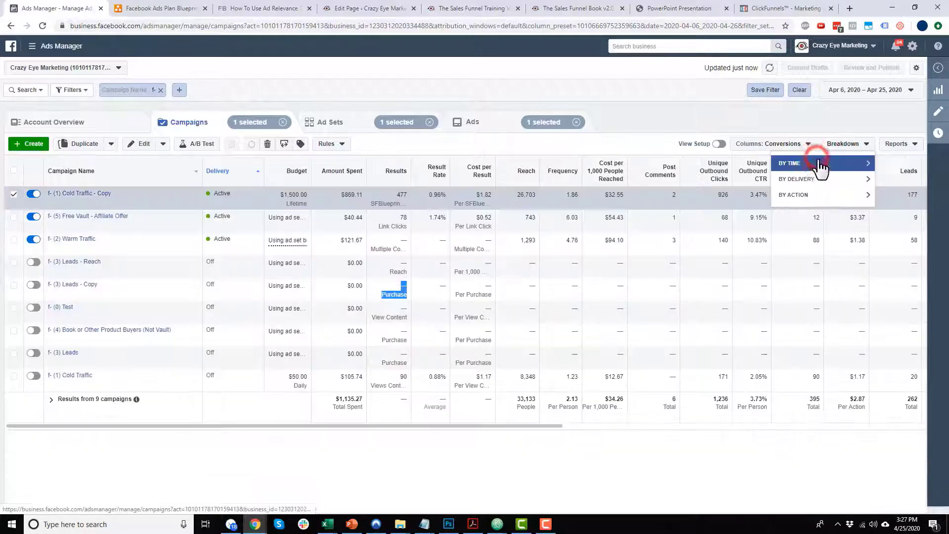
click(663, 131)
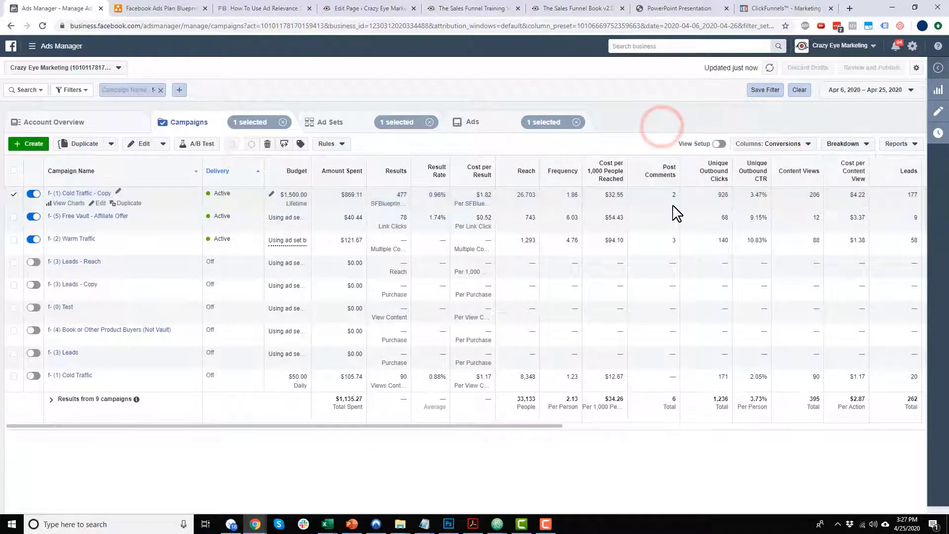
Step: Set the reporting date range to the Last 7 days preset
click(892, 91)
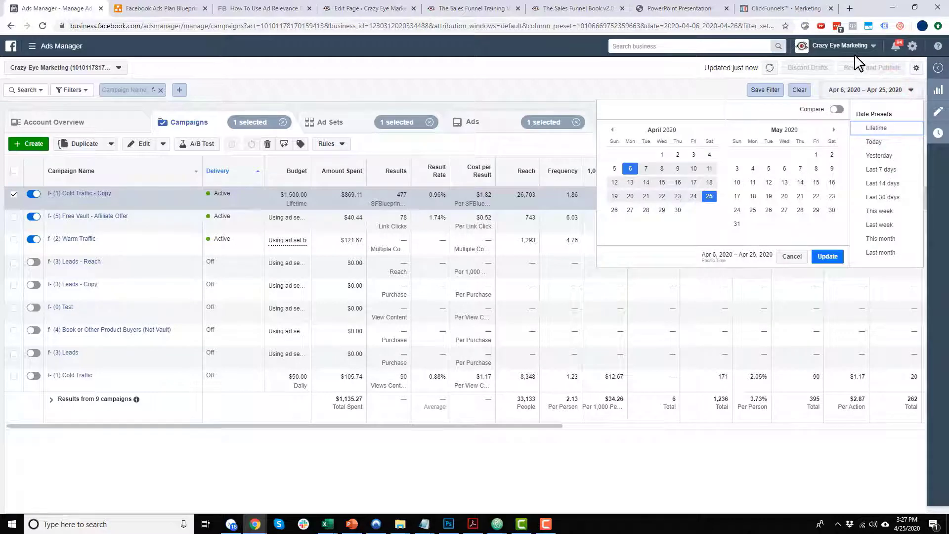
click(687, 84)
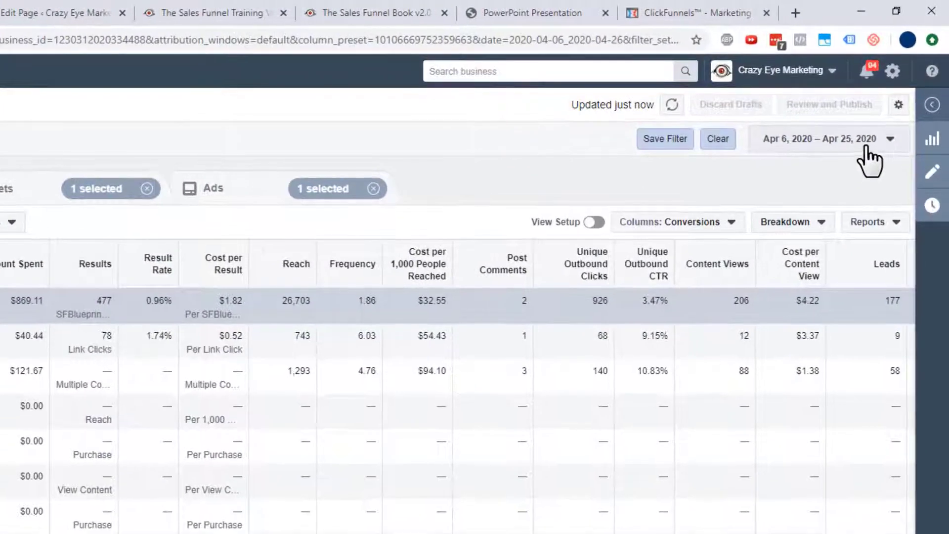
click(870, 142)
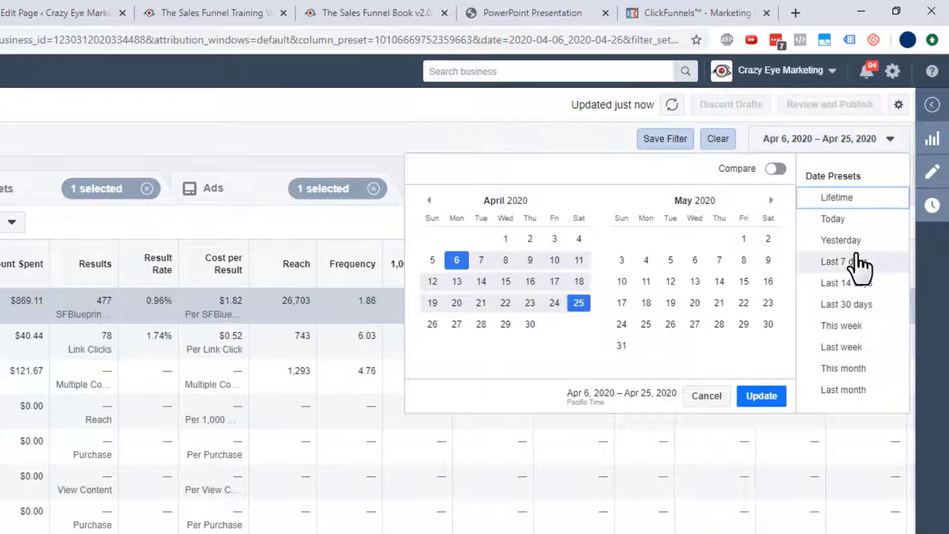
click(858, 261)
Step: Turn on date comparison against the previous period, Apr 11 – Apr 17, 2020, and apply it
click(859, 157)
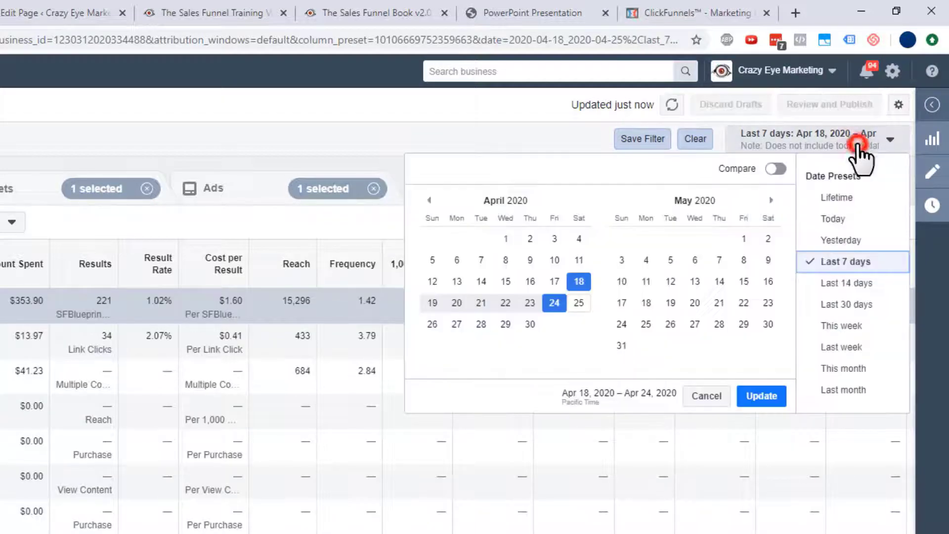
click(775, 170)
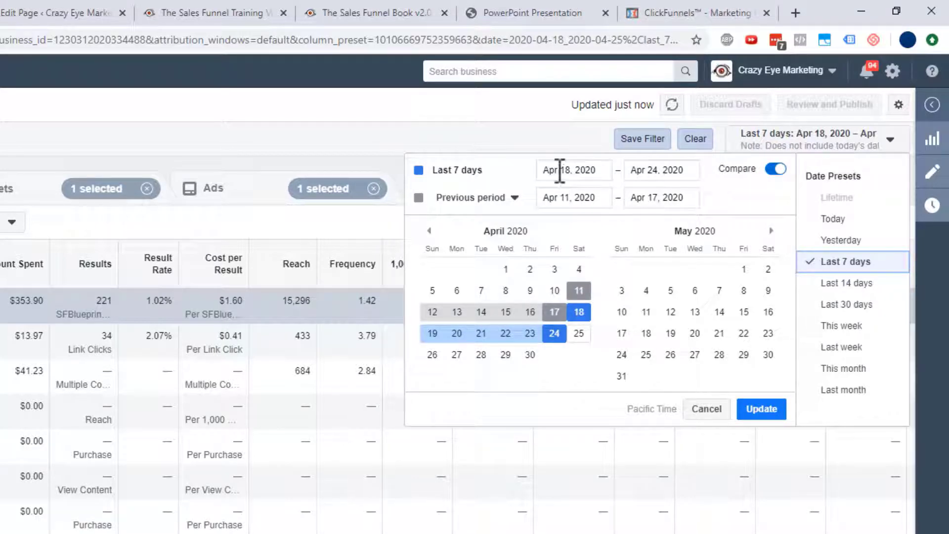
click(771, 412)
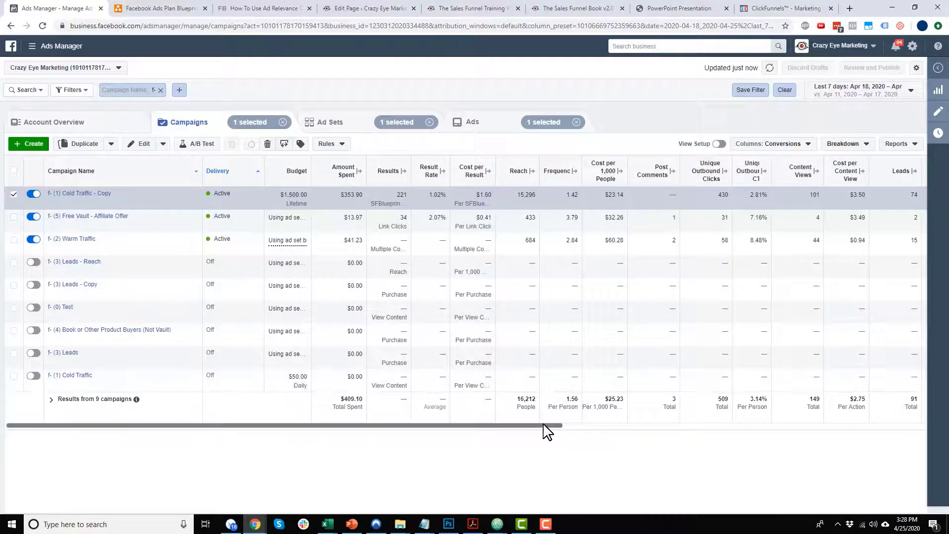
Step: Expand the campaigns' Cost per Result column to compare the two periods
drag(546, 424, 622, 424)
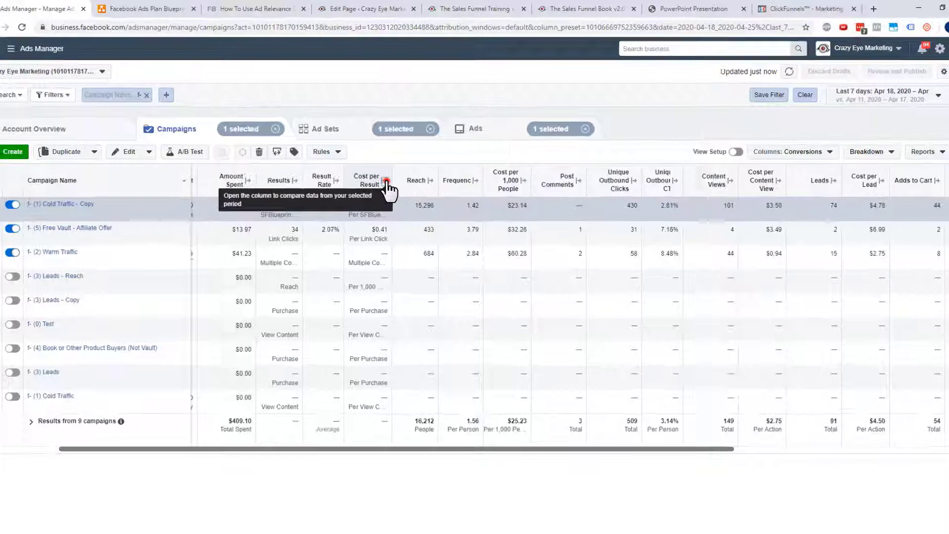
click(385, 181)
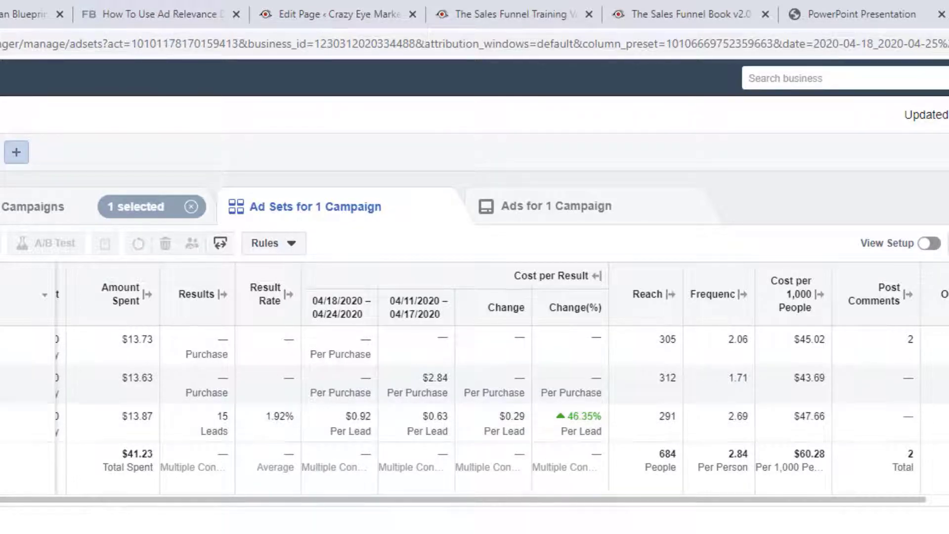
Step: Return to the campaigns list, expand the Purchases column's period comparison, and examine its changes
click(40, 207)
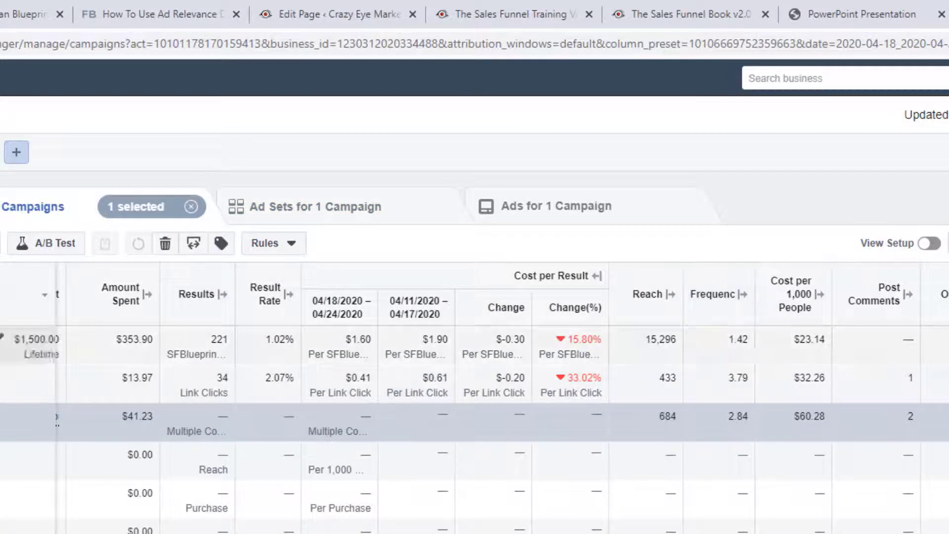
scroll(494, 396, right, 10)
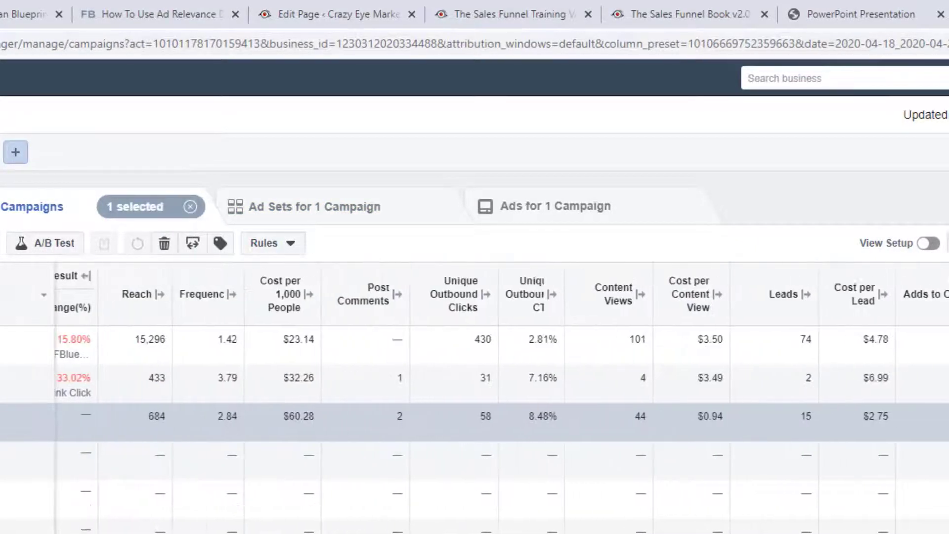
click(818, 294)
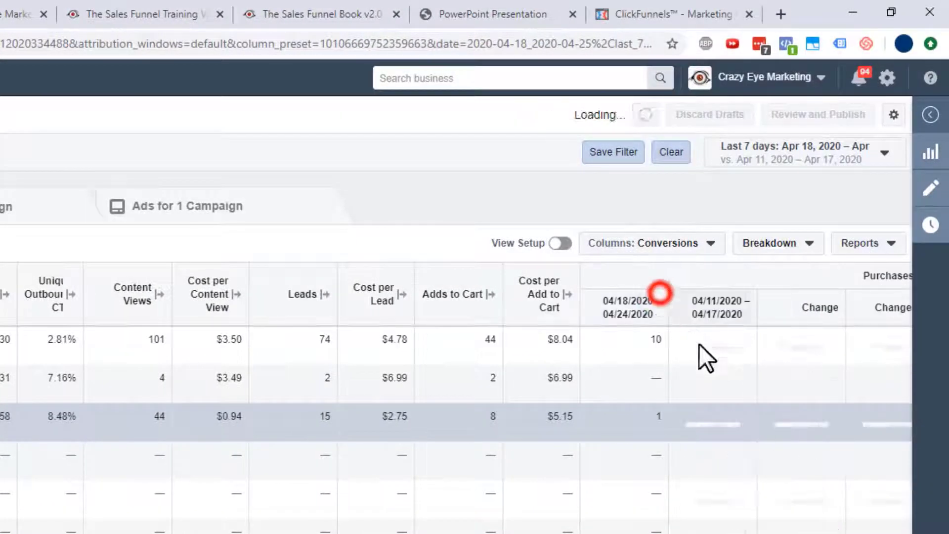
scroll(690, 376, right, 7)
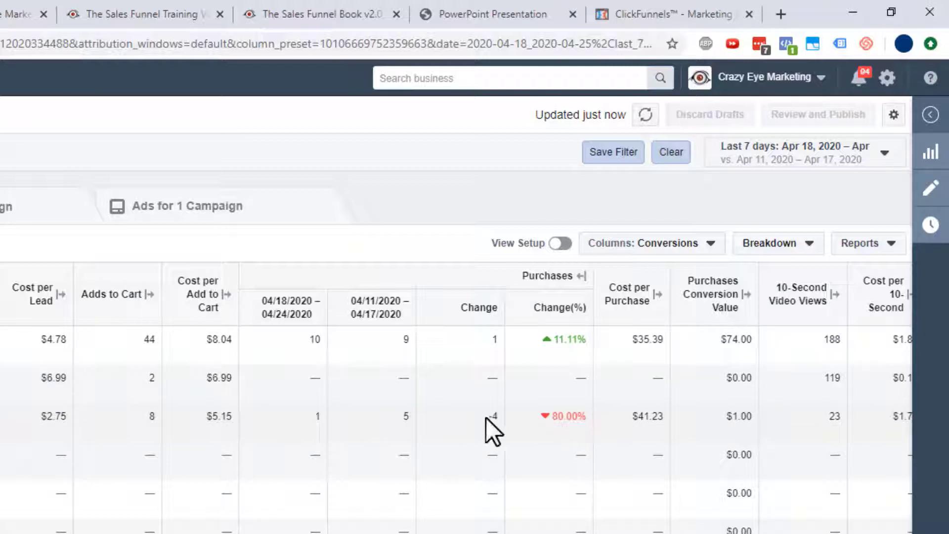
scroll(458, 399, right, 10)
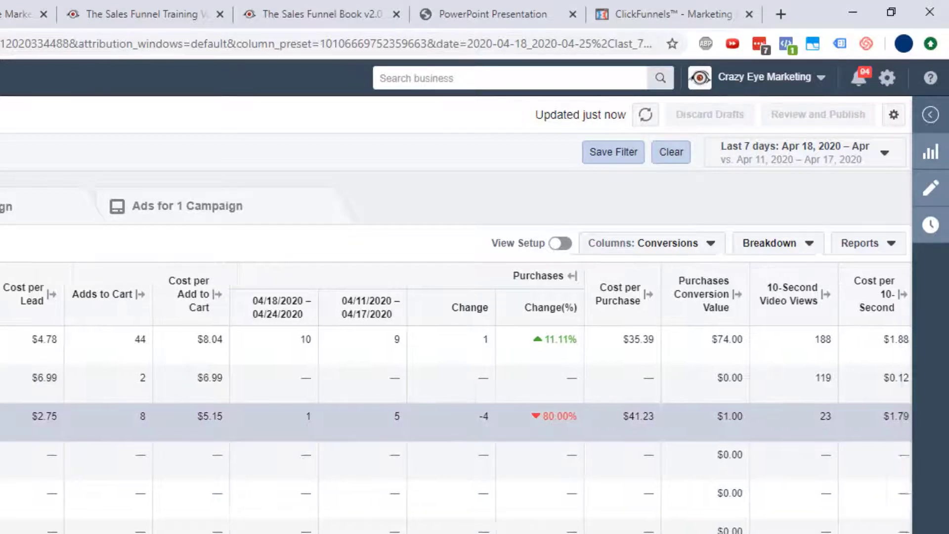
Step: Compare the period-over-period changes in cost per result and purchases across the campaigns
scroll(458, 399, left, 1)
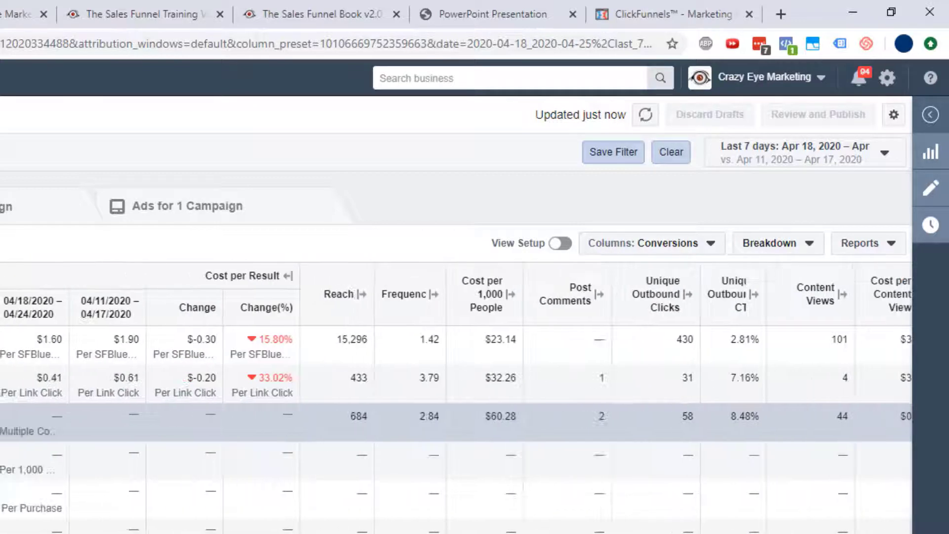
scroll(456, 399, right, 1)
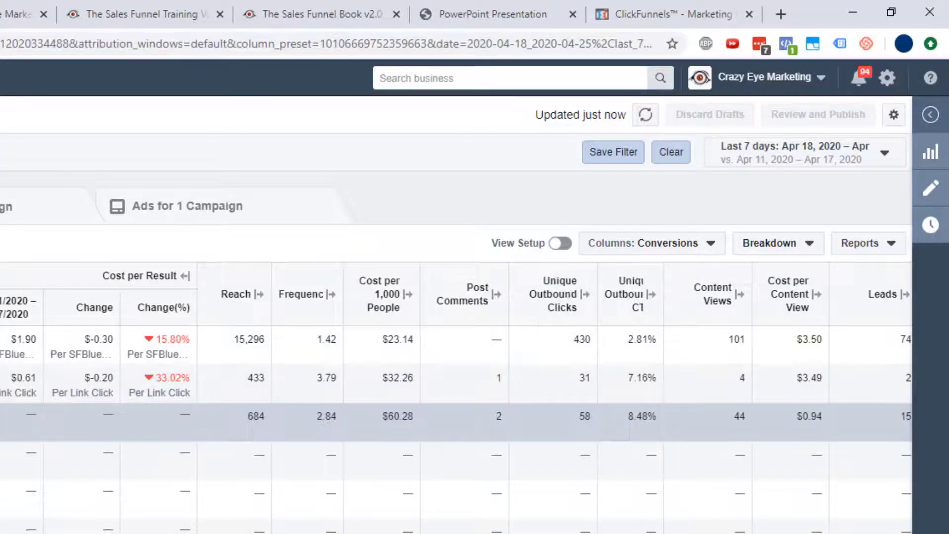
scroll(456, 398, right, 5)
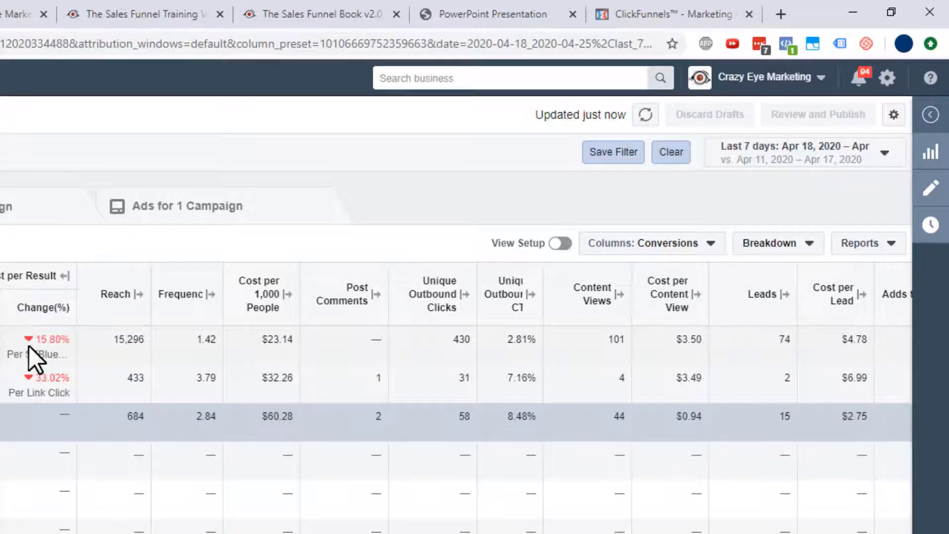
scroll(542, 386, right, 15)
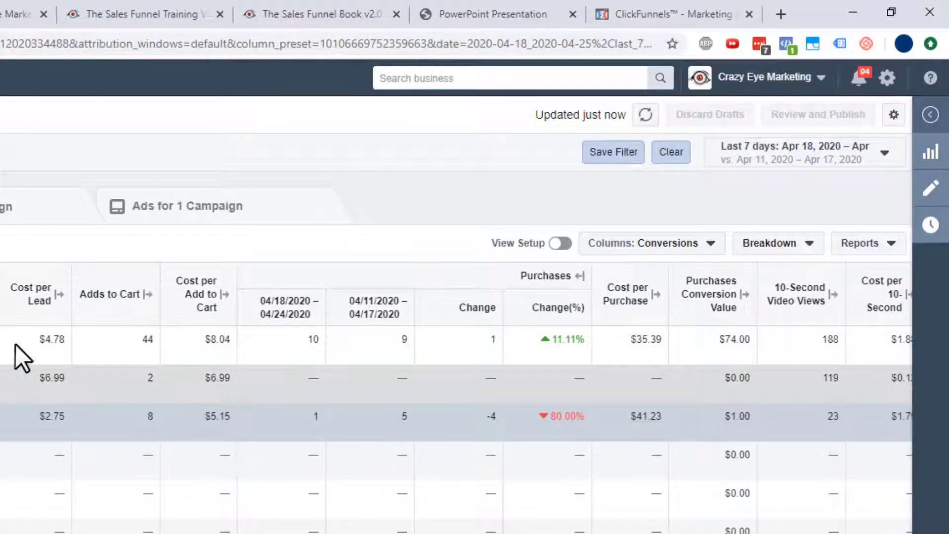
scroll(102, 399, left, 5)
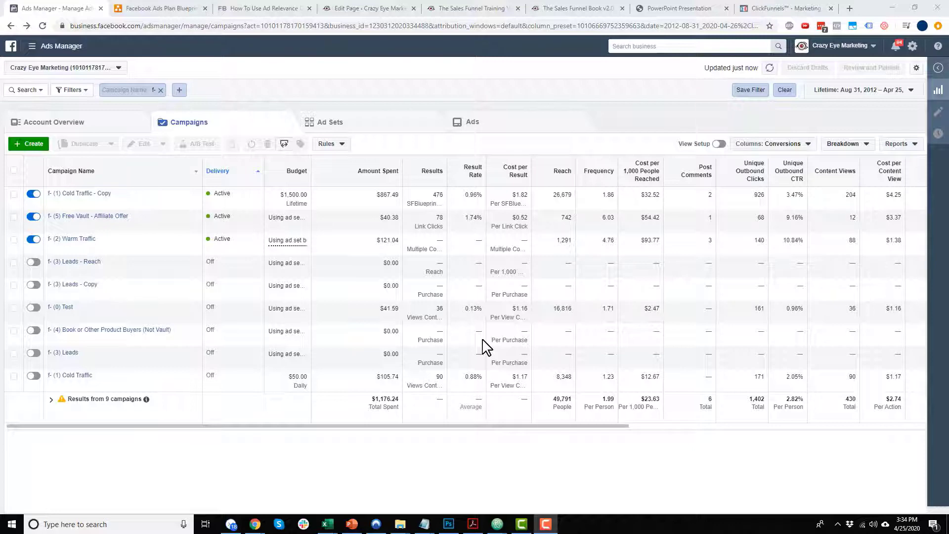
Step: Switch to the Facebook Ads Plan Blueprint diagram and review the original retargeting funnel above the changes made after one week
mouse_move(112, 306)
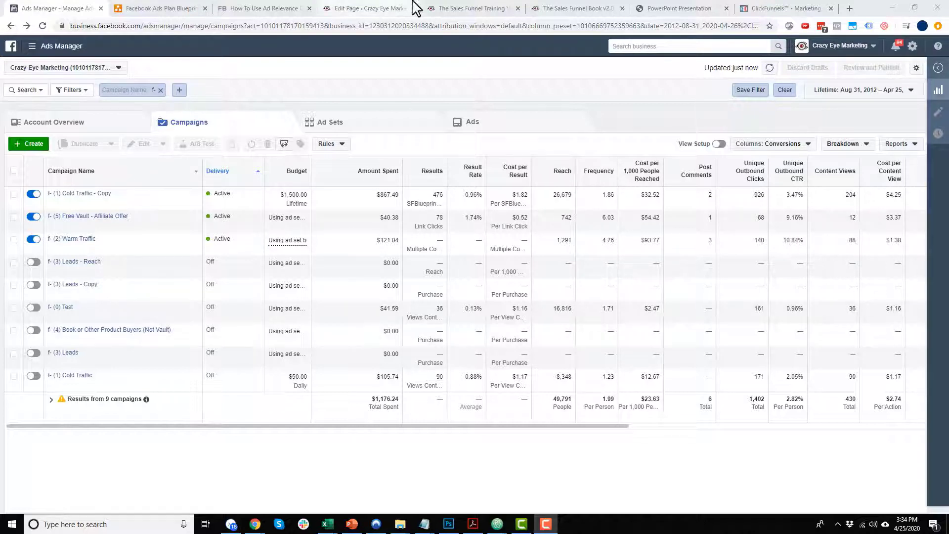
click(171, 13)
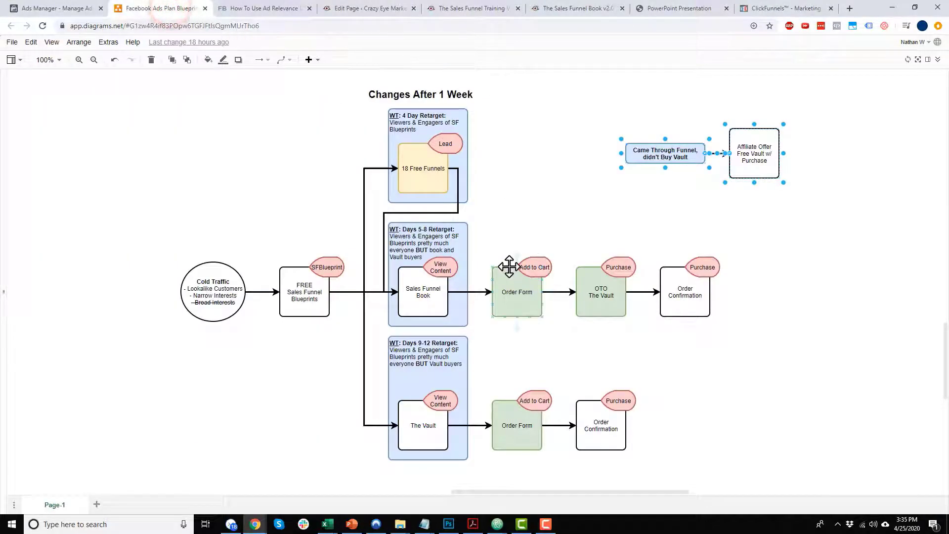
scroll(494, 287, up, 8)
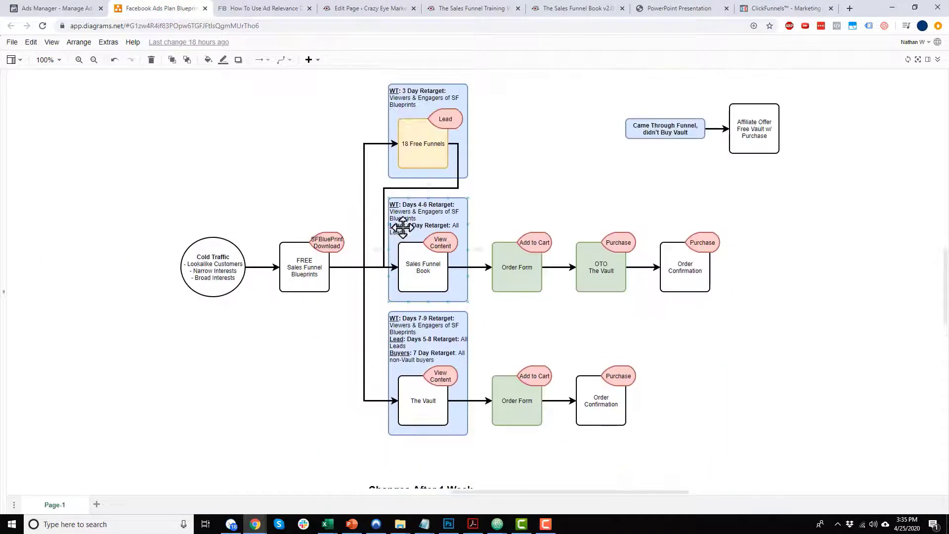
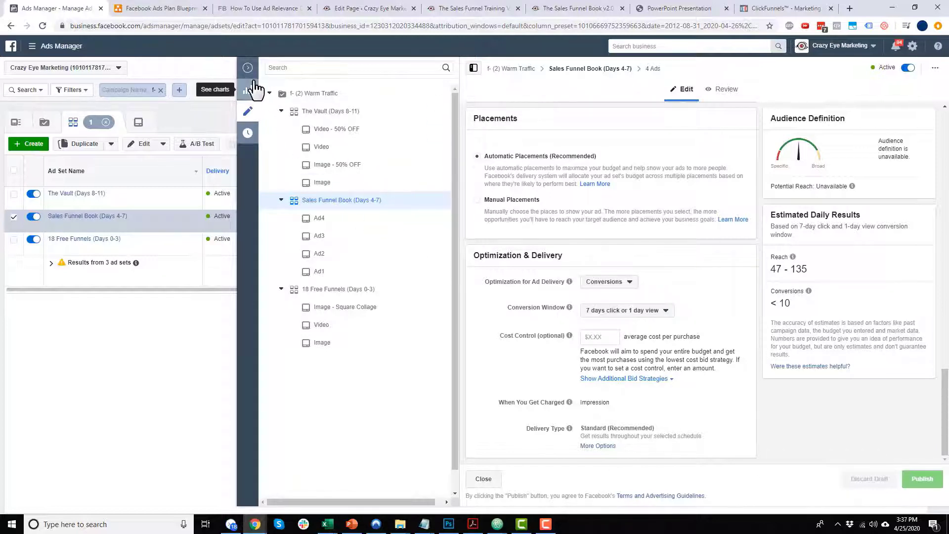
Step: Close the Sales Funnel Book ad set editor, return to the campaigns list, and deselect the Warm Traffic campaign
click(247, 67)
click(185, 122)
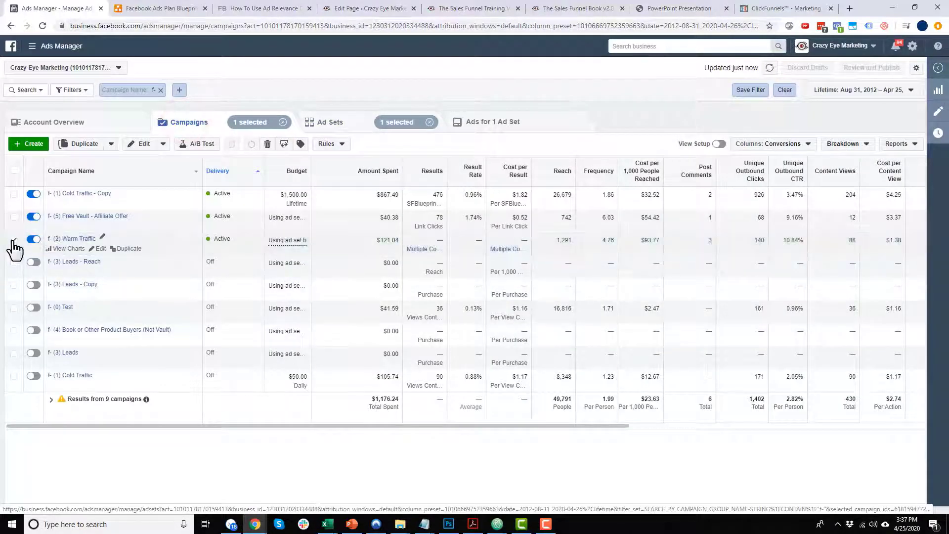
click(14, 239)
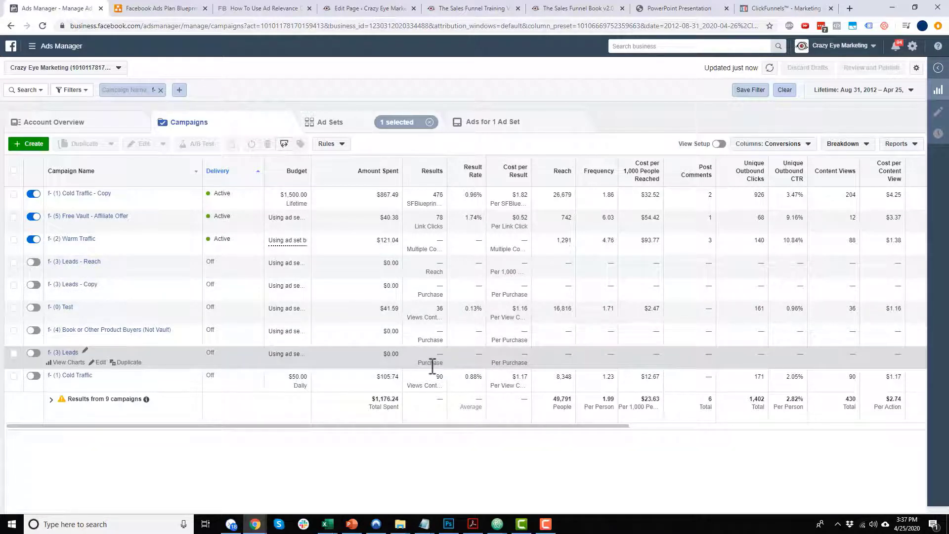
Step: Open the settings of the (3) Leads campaign and the (3) Leads - Reach campaign to compare their objectives
click(101, 364)
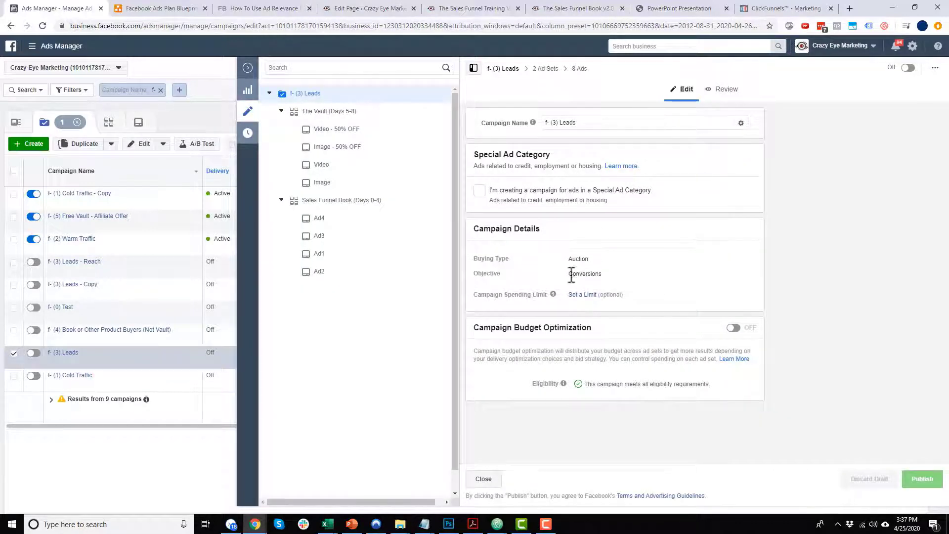
drag(569, 275, 633, 283)
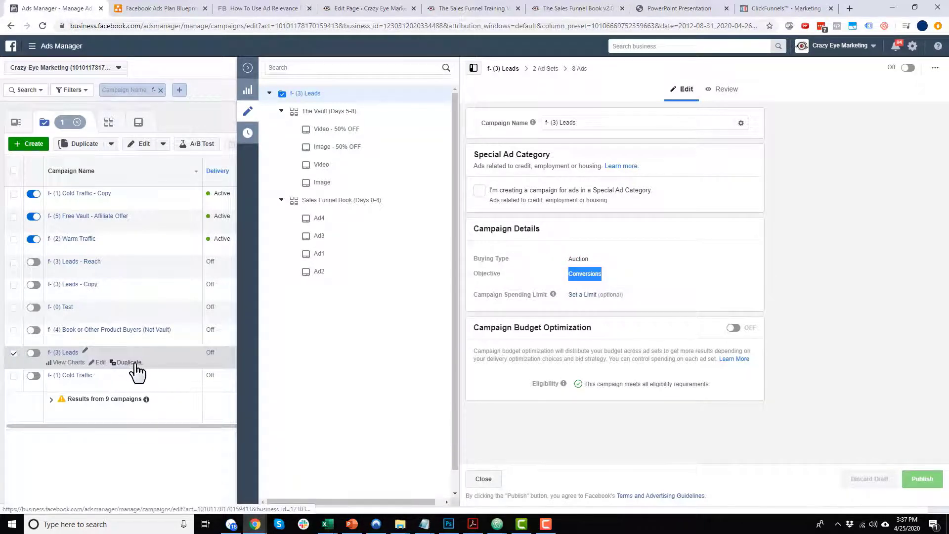
click(124, 260)
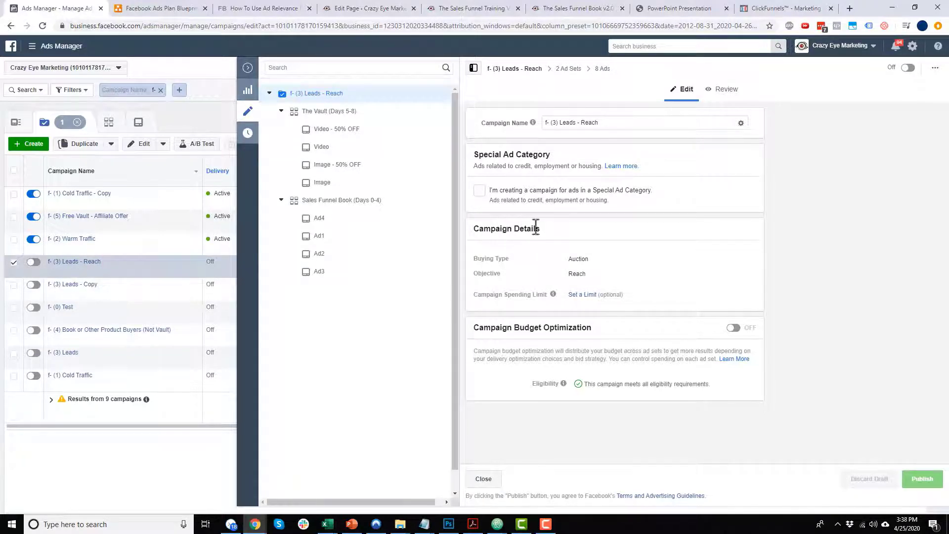
double_click(575, 273)
click(572, 275)
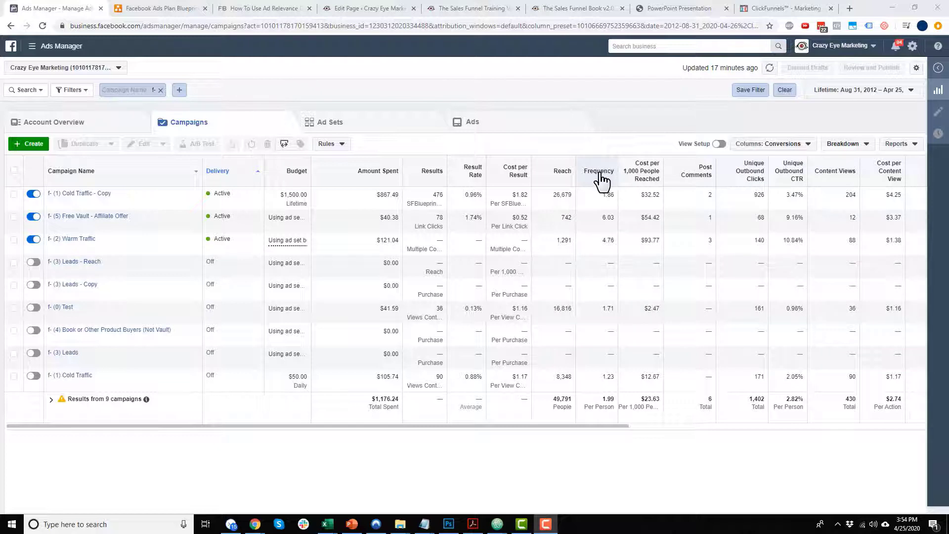
Step: Check the frequency of the ad sets in (1) Cold Traffic - Copy, then return to the campaigns list and deselect it
mouse_move(601, 178)
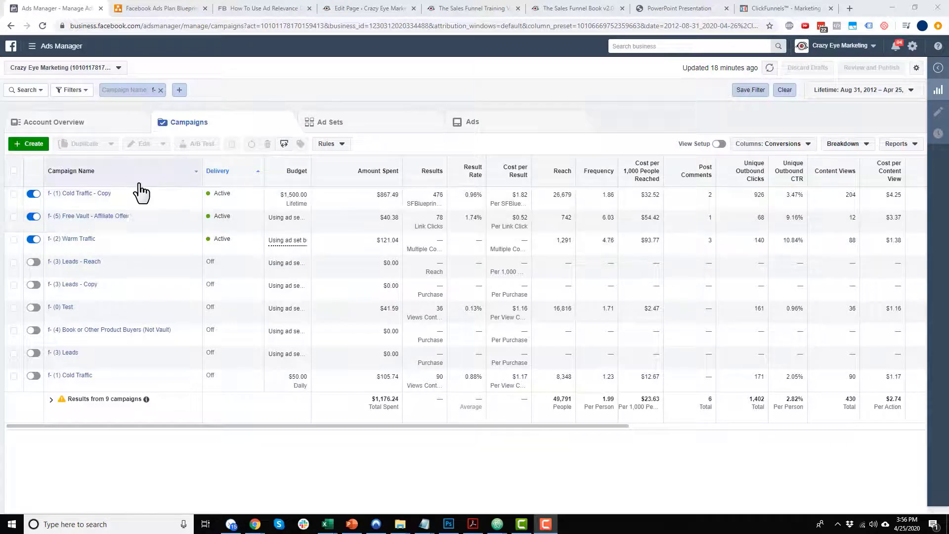
click(95, 194)
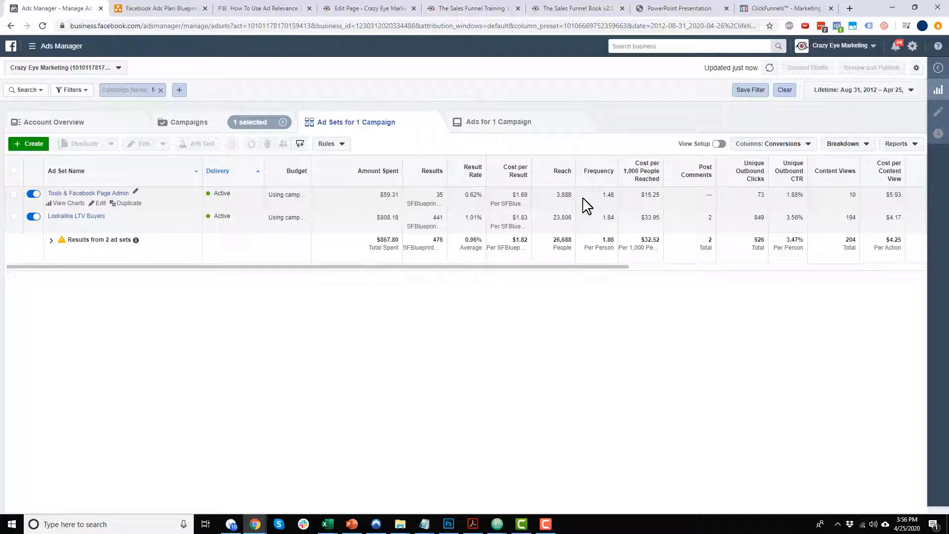
click(193, 124)
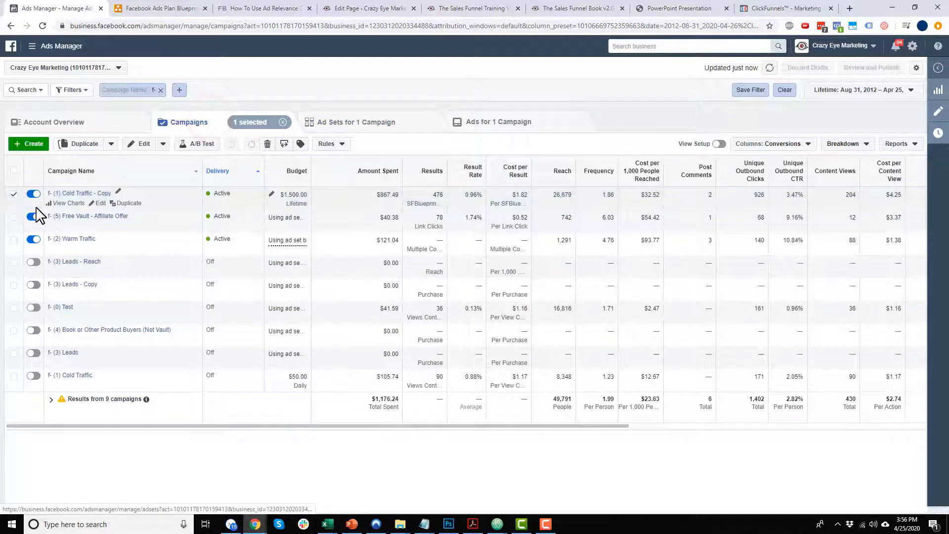
click(14, 194)
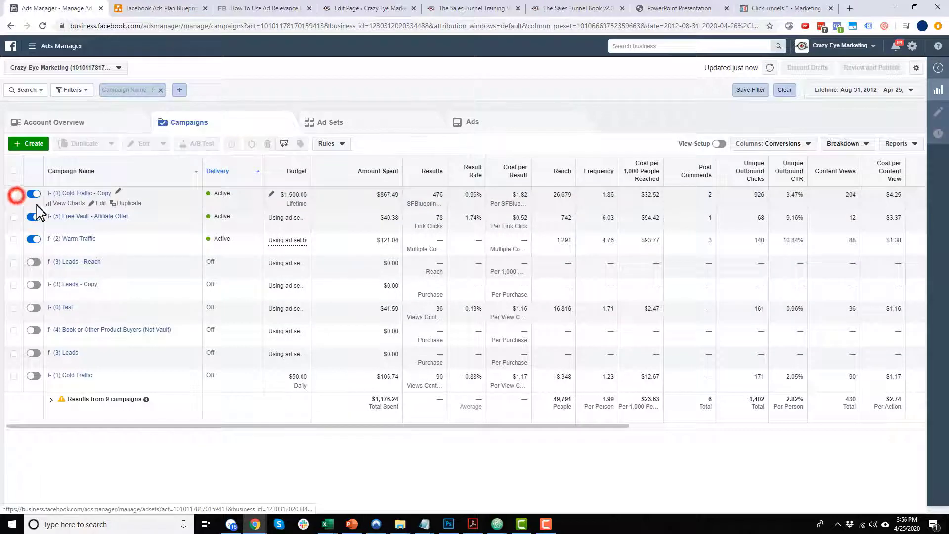
Step: Review the frequency of the three ad sets in the (2) Warm Traffic campaign and return to the campaigns list
click(84, 240)
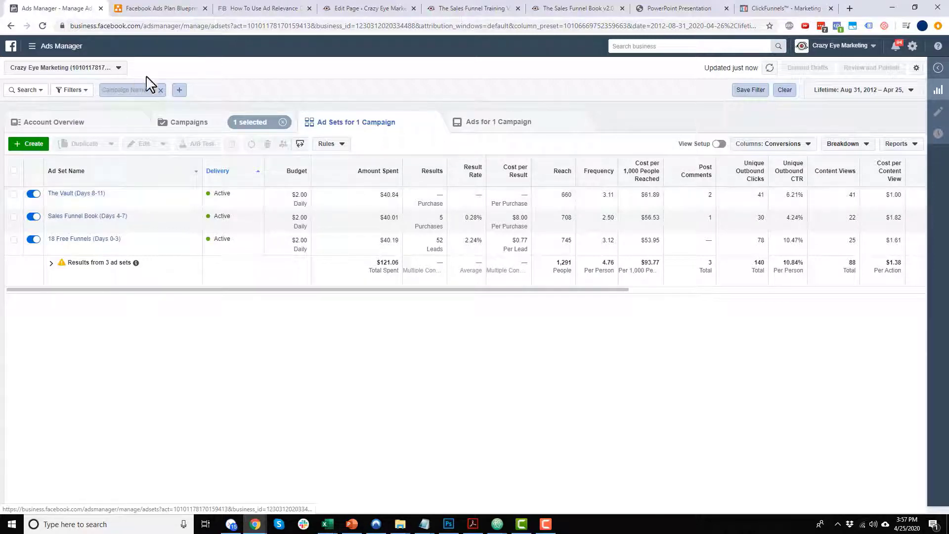
mouse_move(123, 210)
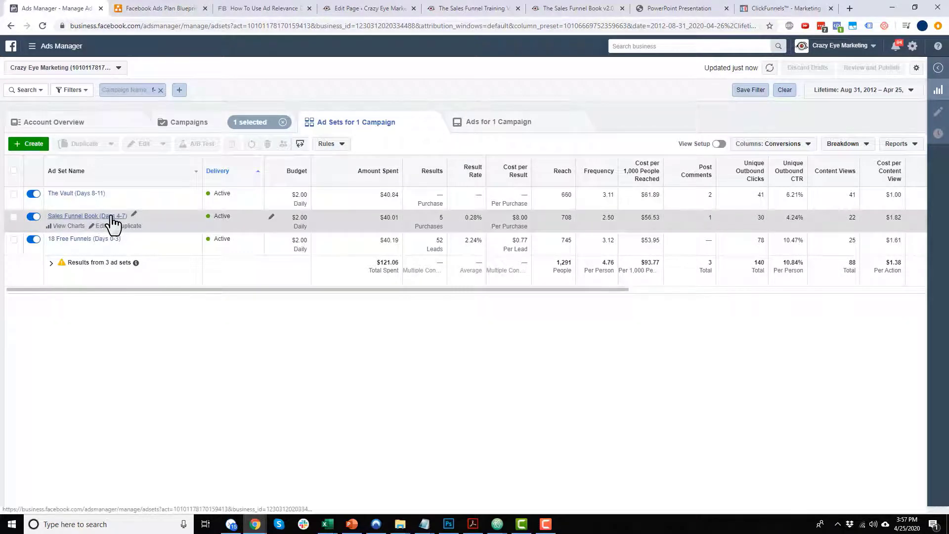
mouse_move(82, 197)
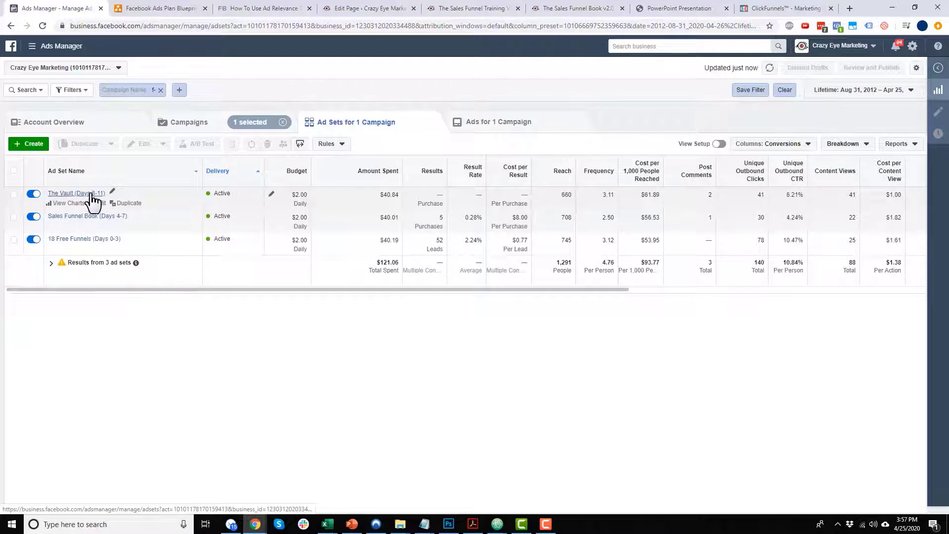
mouse_move(108, 246)
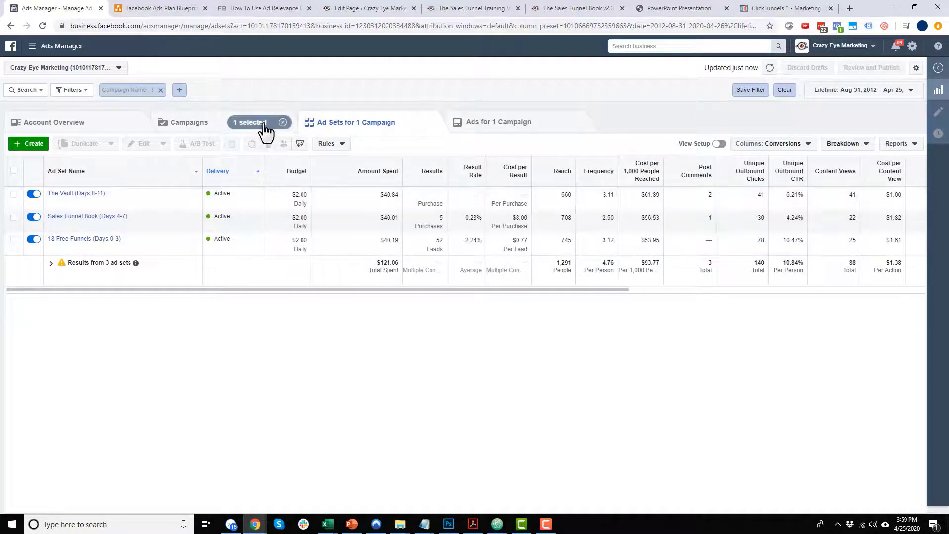
click(189, 124)
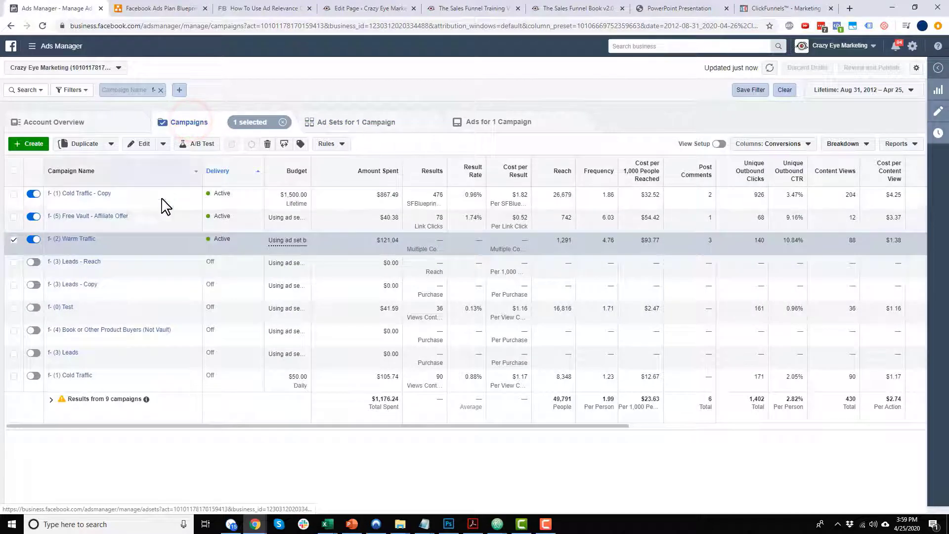
Step: Inspect the Free Vault - Affiliate Offer ad set's budget, included and excluded audiences, and frequency, closing its editor when done
click(100, 216)
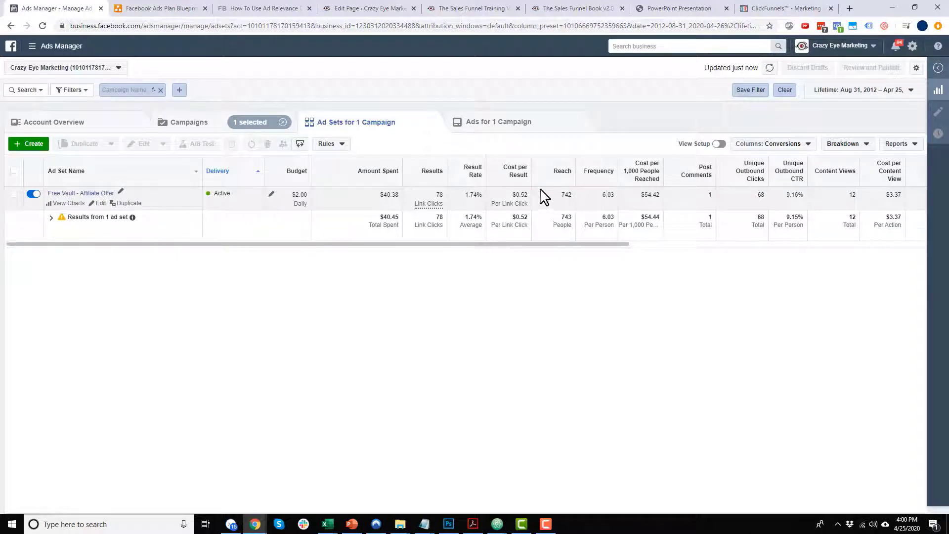
click(100, 202)
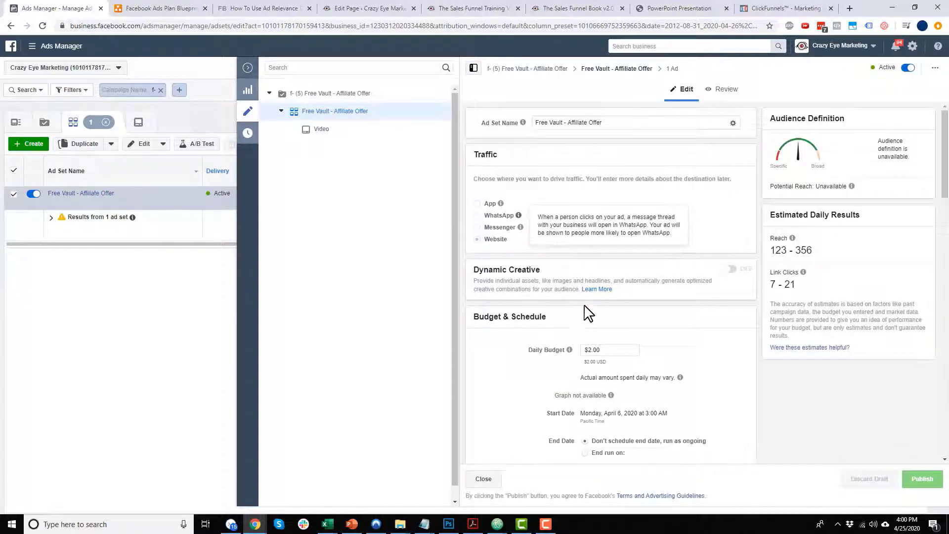
scroll(588, 313, down, 9)
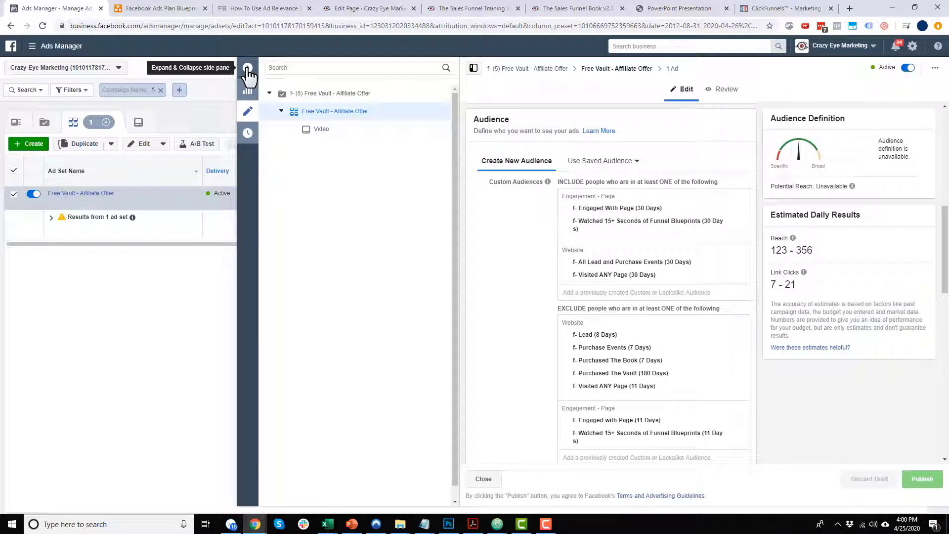
scroll(593, 237, up, 5)
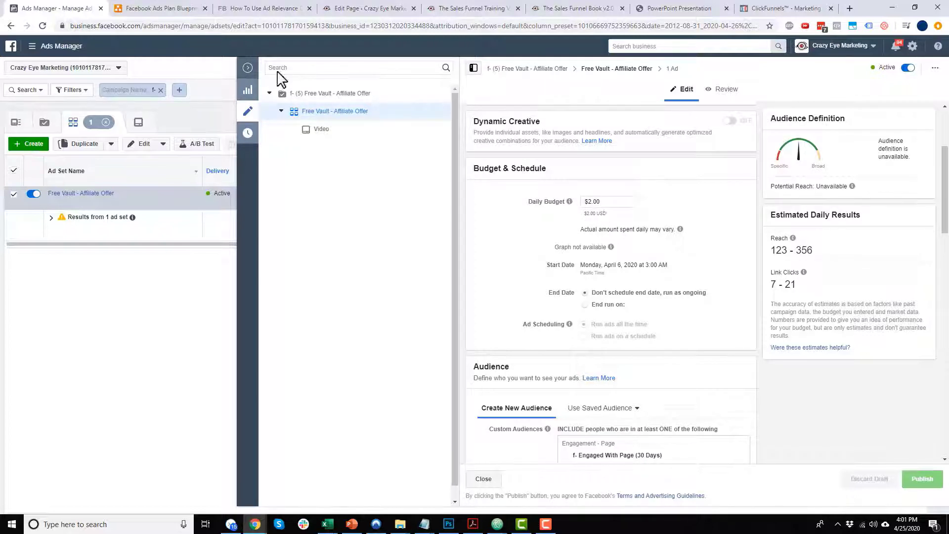
click(249, 70)
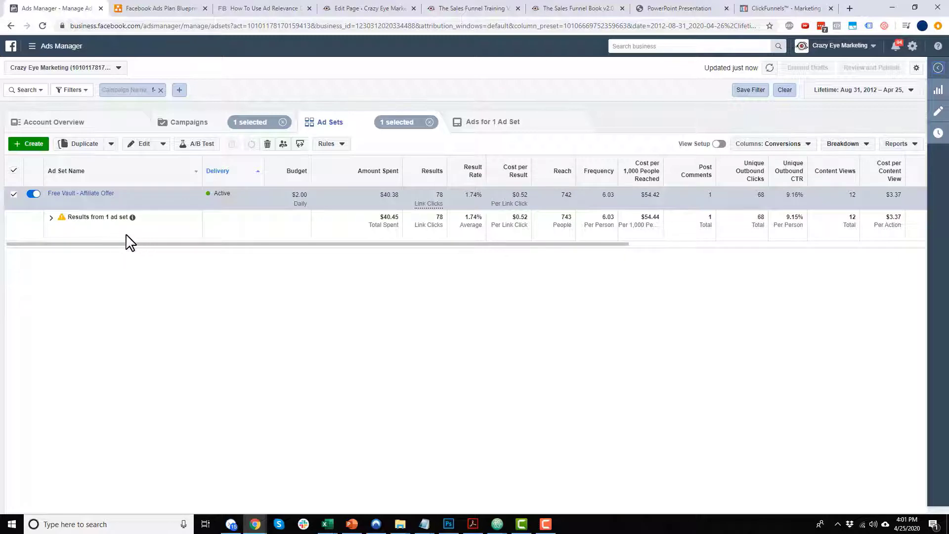
click(92, 196)
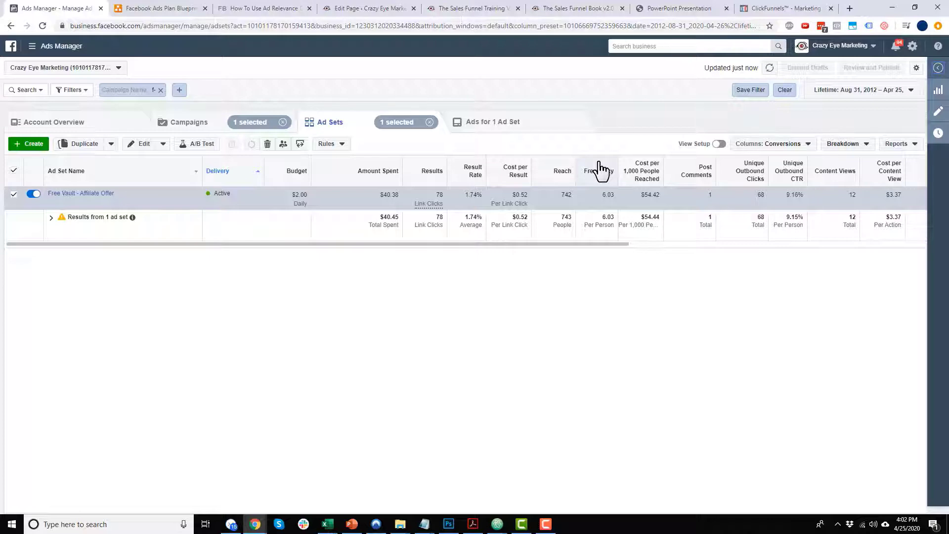
mouse_move(602, 187)
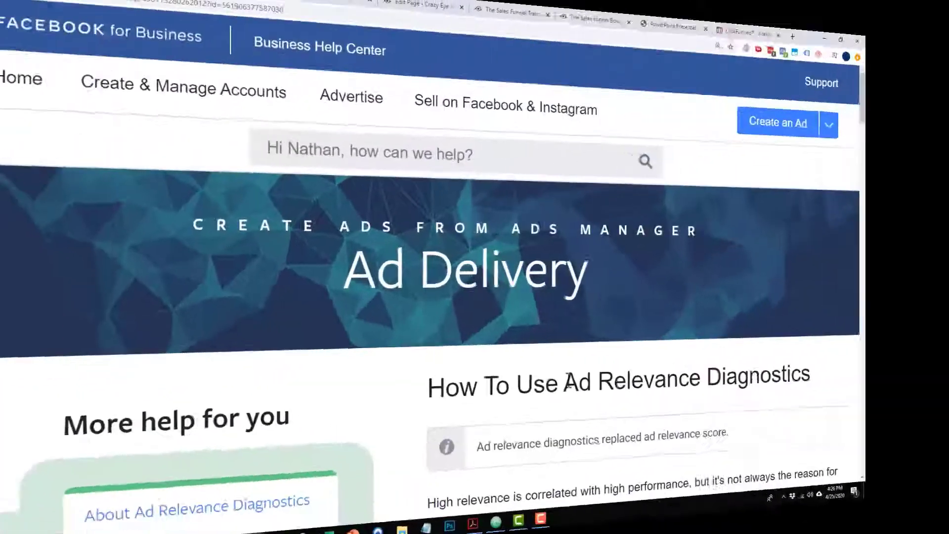
Step: Read the How To Use Ad Relevance Diagnostics help article down to its chart of rankings, causes and recommendations
drag(569, 383, 882, 396)
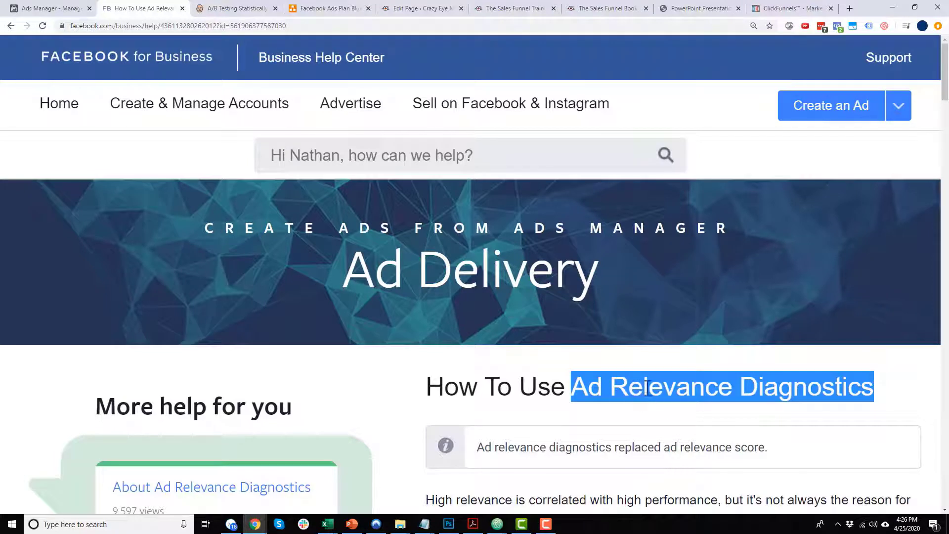
scroll(656, 396, down, 1)
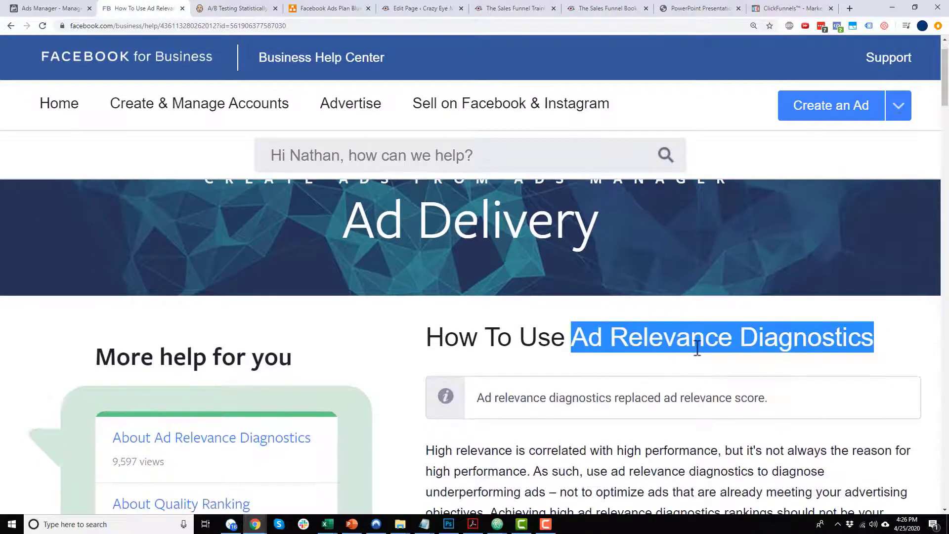
scroll(697, 347, down, 6)
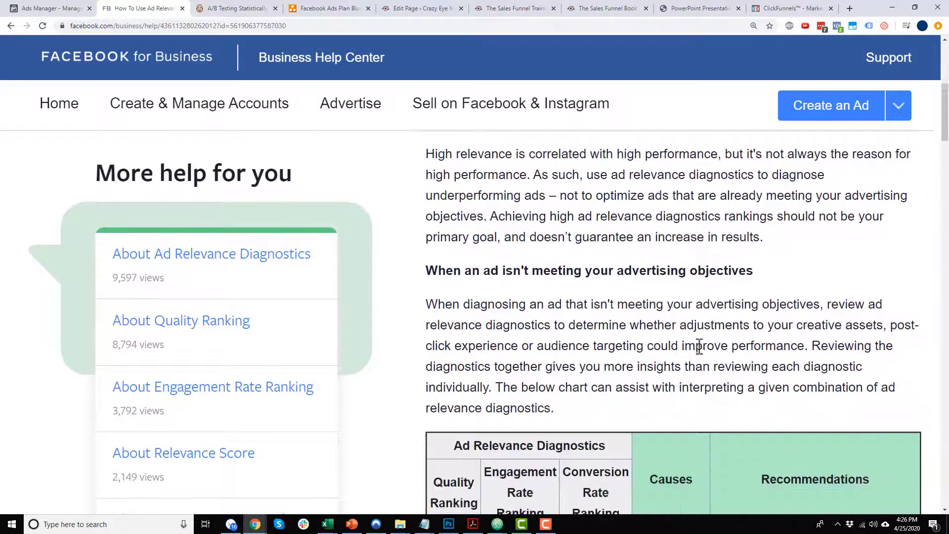
scroll(699, 346, down, 5)
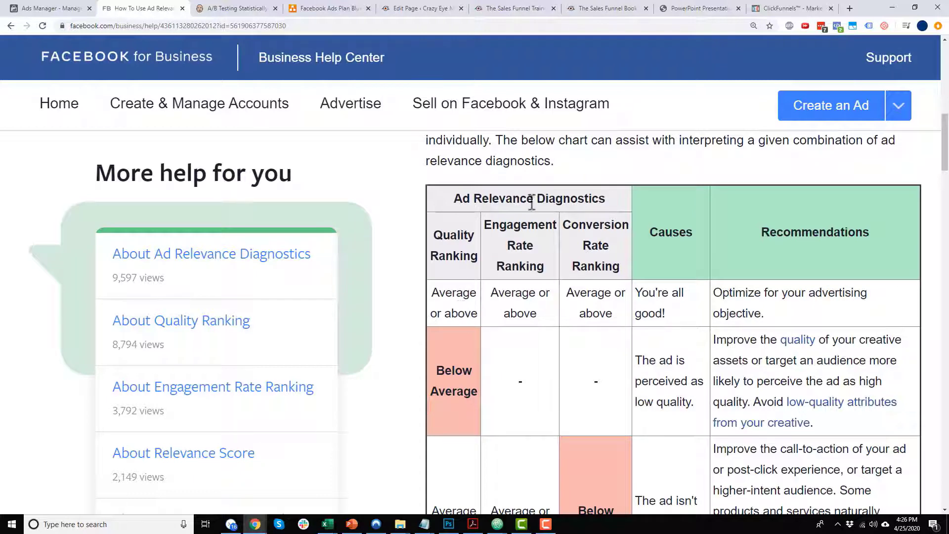
Step: Examine the first rows of the Ad Relevance Diagnostics chart, including the causes and recommendations for a below-average quality ranking
scroll(464, 258, down, 2)
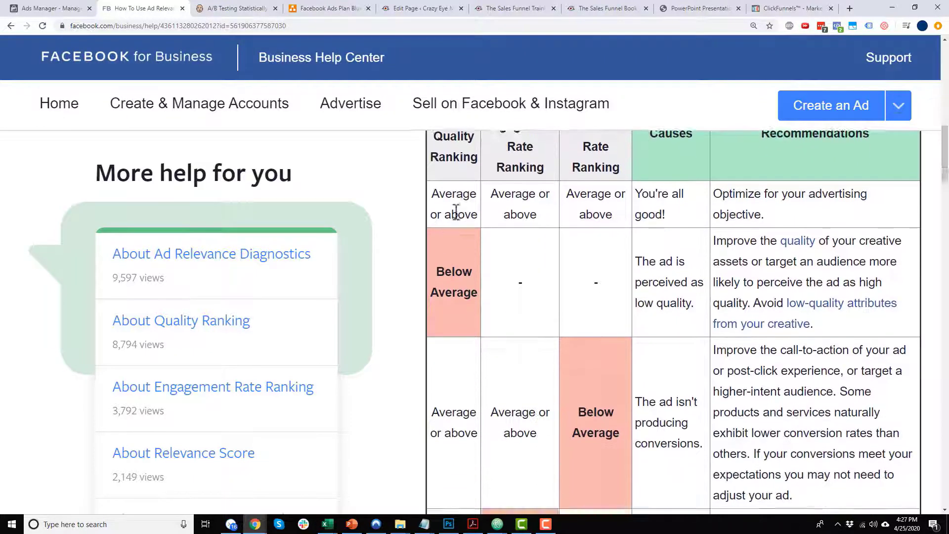
scroll(528, 242, up, 2)
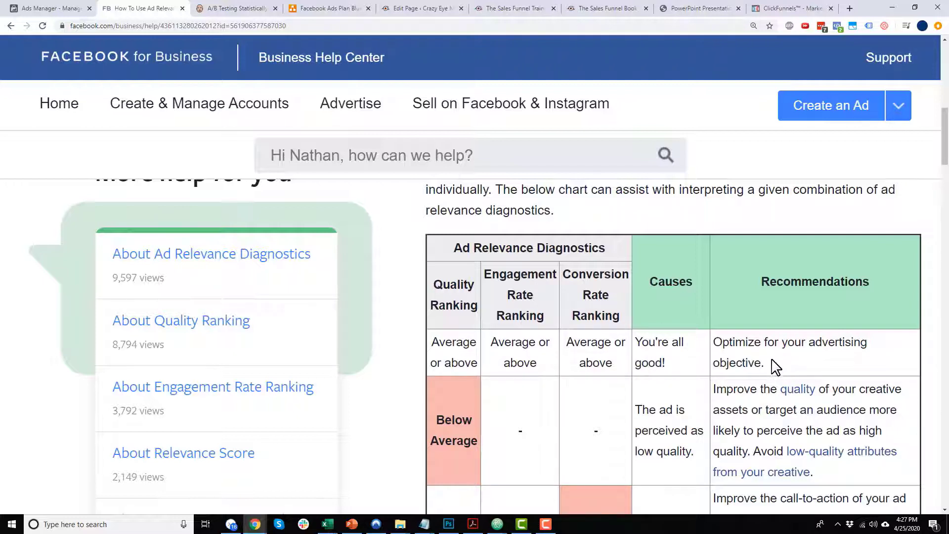
scroll(759, 356, down, 1)
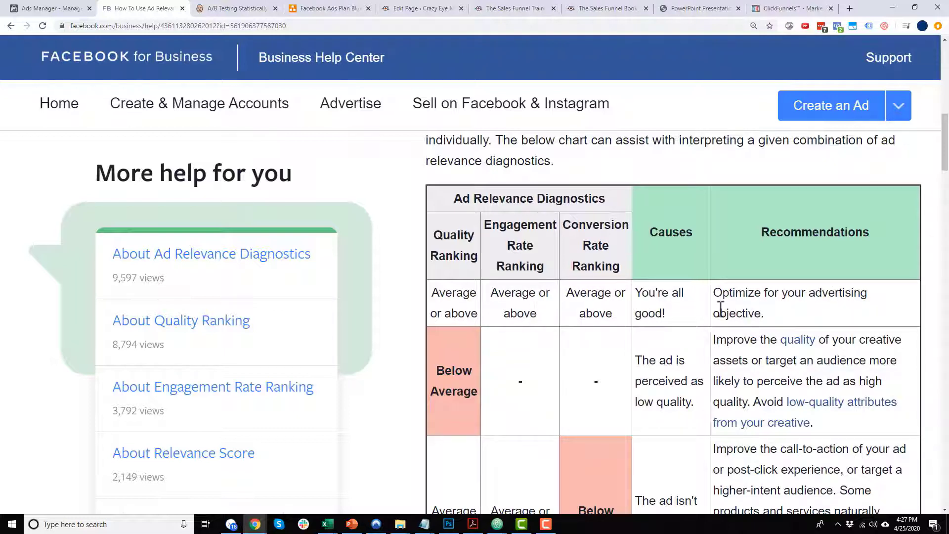
scroll(503, 364, down, 2)
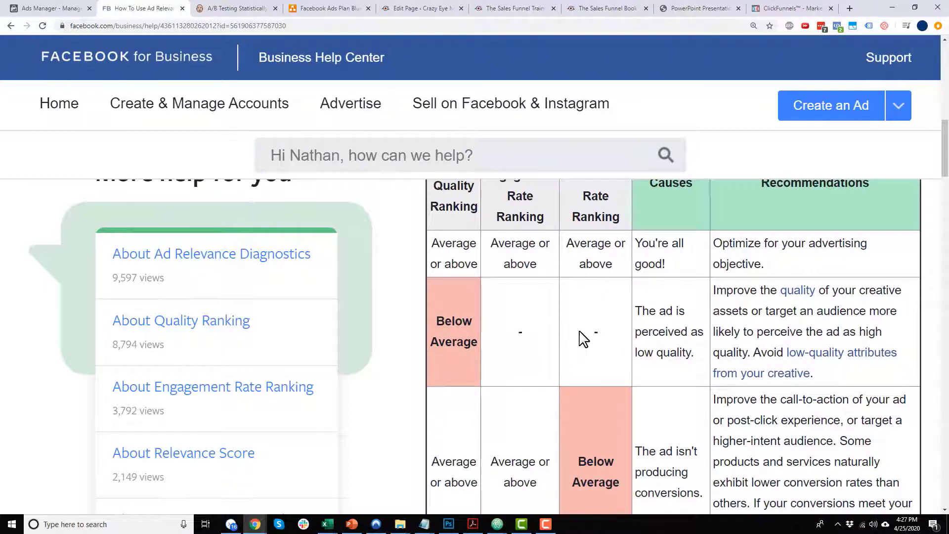
click(641, 309)
scroll(473, 247, up, 1)
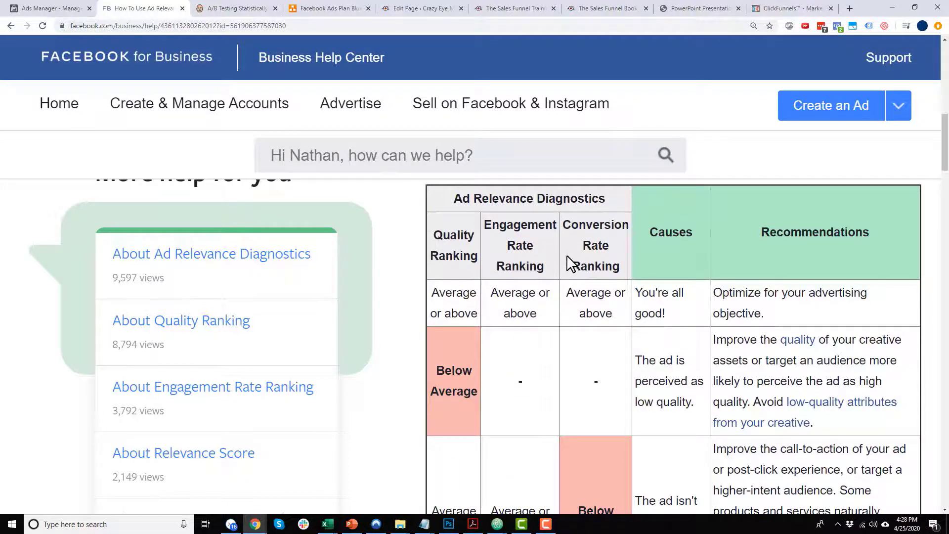
Step: In Ads Manager, view the relevance rankings of the ads in (1) Cold Traffic - Copy's Lookalike LTV Buyers ad set
click(50, 8)
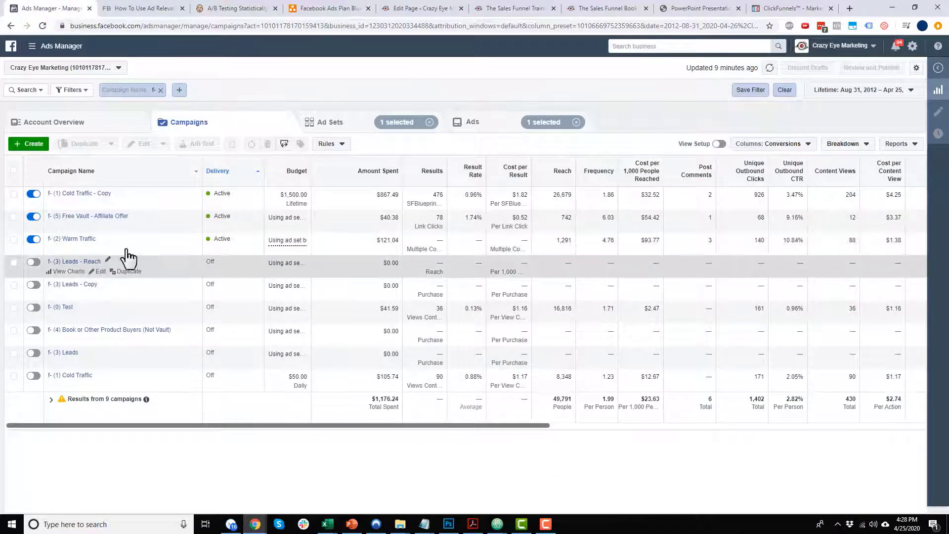
click(84, 193)
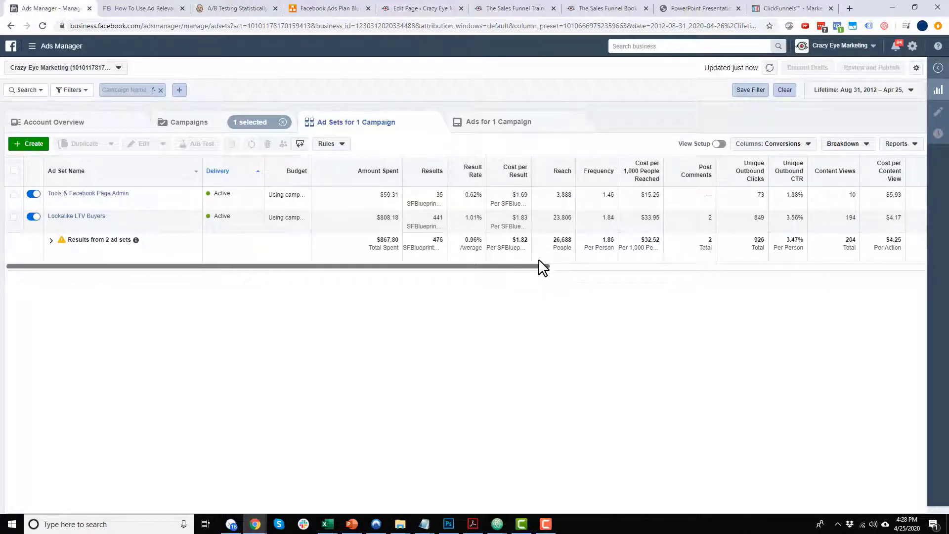
click(129, 9)
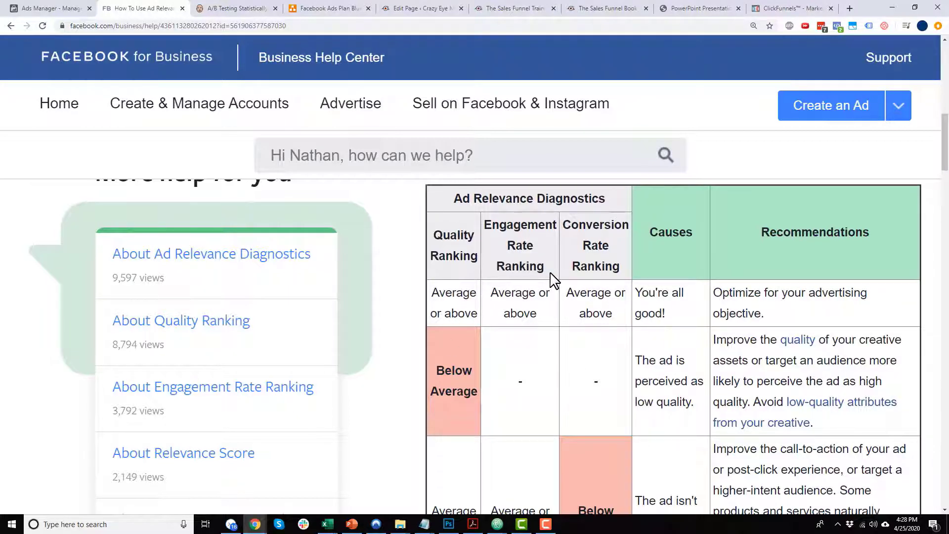
click(40, 8)
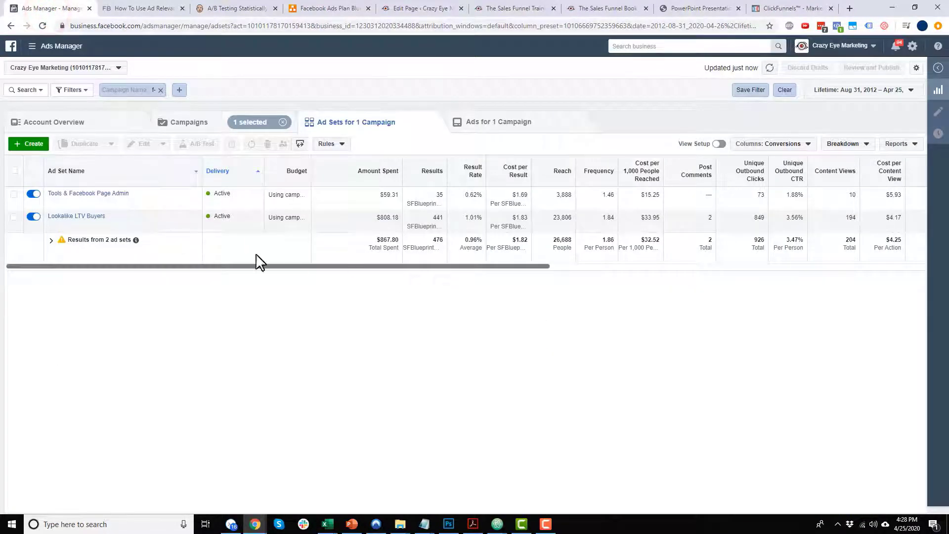
click(88, 217)
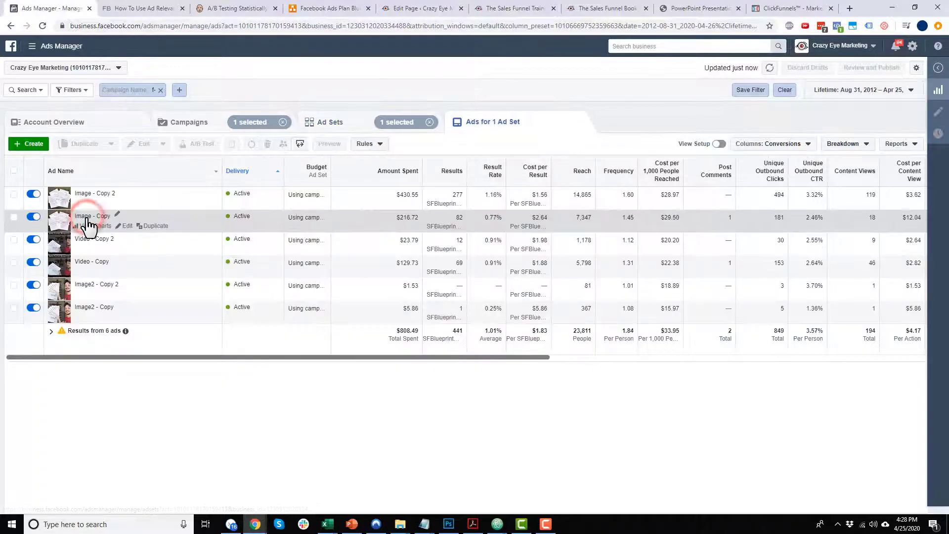
drag(254, 357, 845, 364)
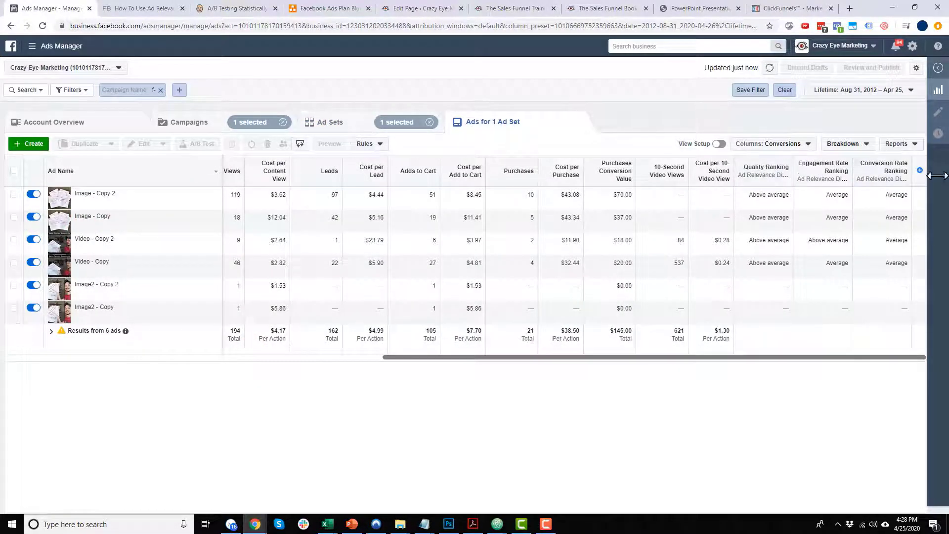
Step: Check that Quality, Engagement Rate and Conversion Rate Ranking are included in the customized columns, and apply the column set
click(788, 145)
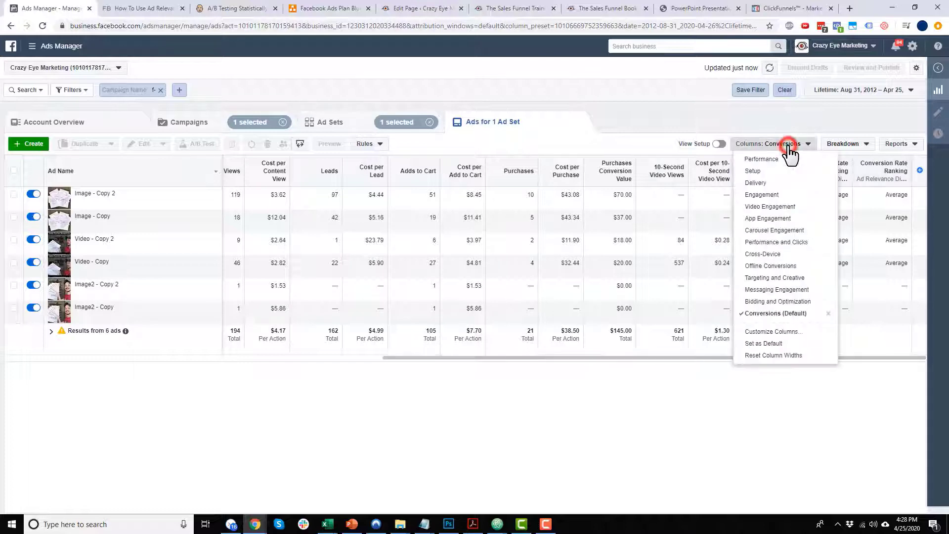
click(788, 337)
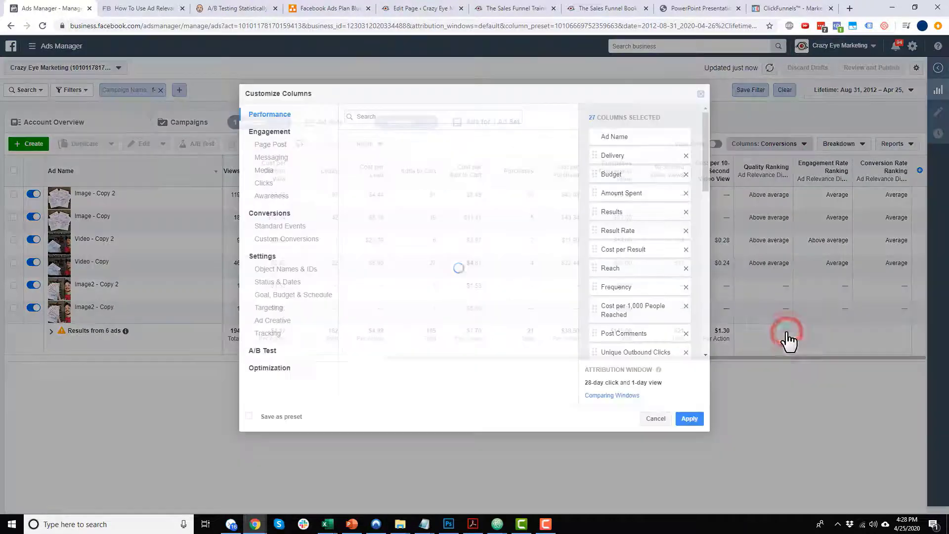
drag(704, 176, 715, 357)
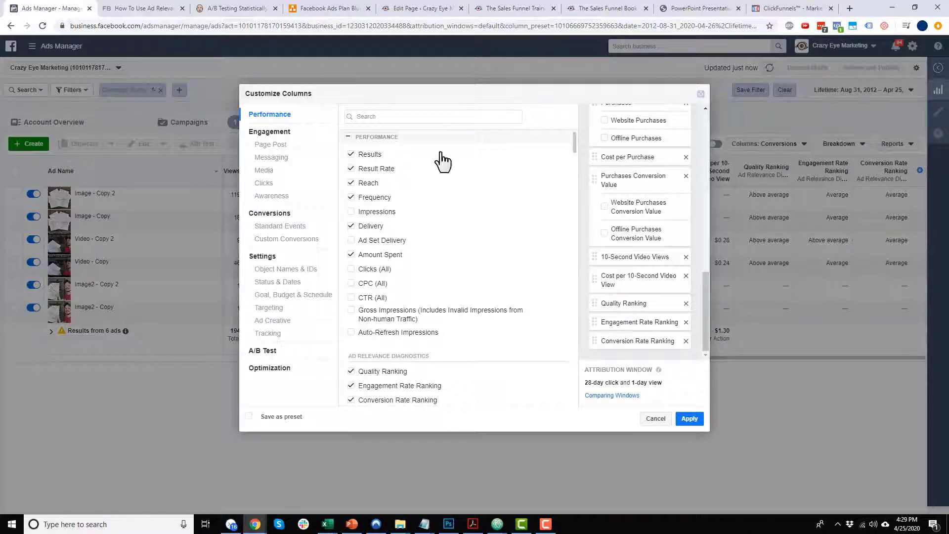
click(156, 7)
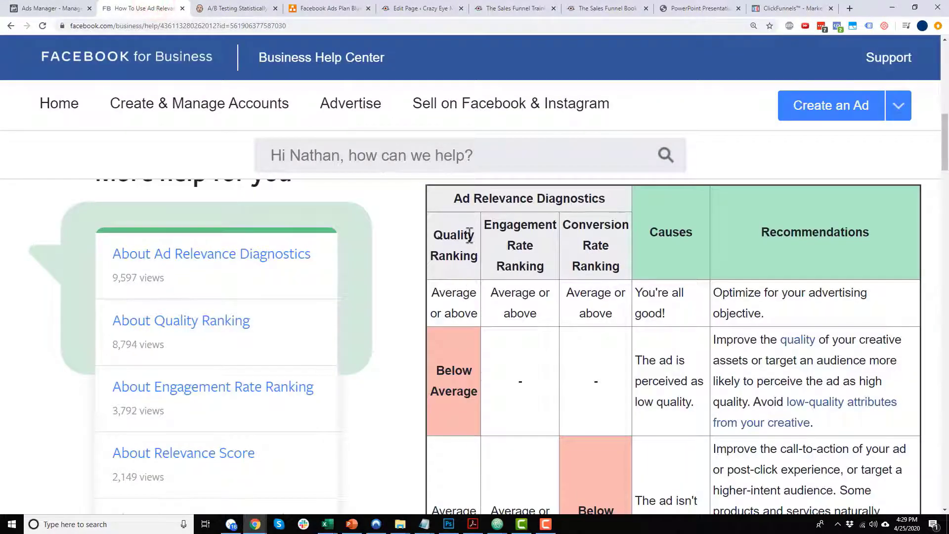
click(62, 14)
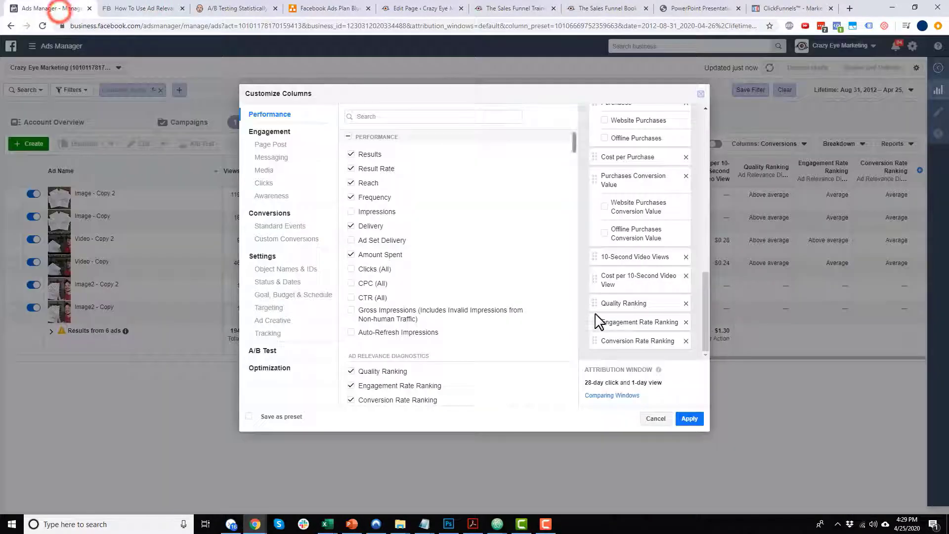
click(690, 419)
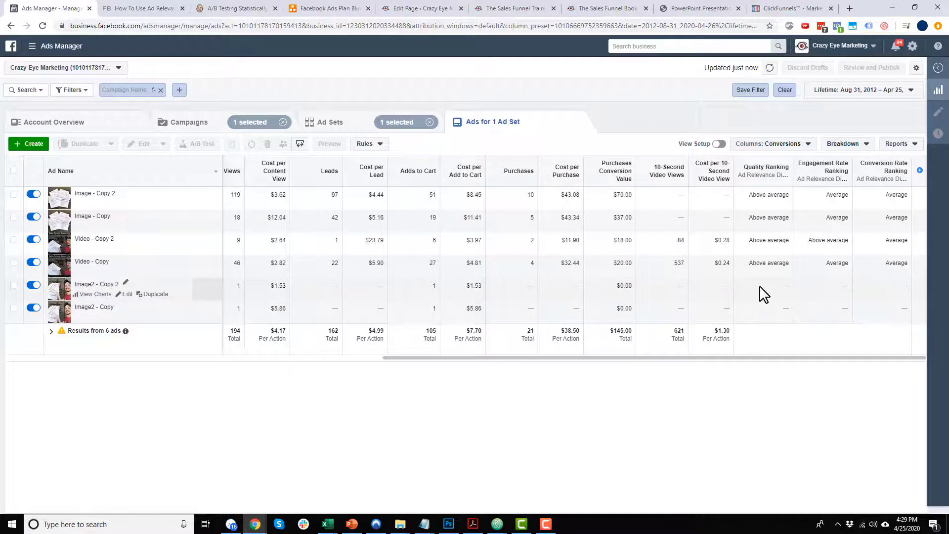
Step: Compare the reach of the Lookalike LTV Buyers ads, especially Video - Copy 2, with their relevance rankings
drag(746, 357, 532, 357)
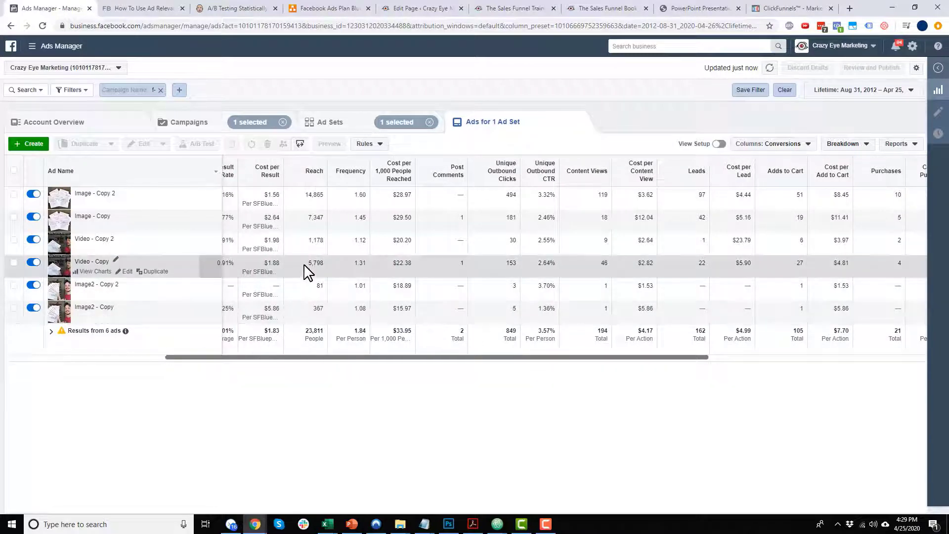
double_click(312, 242)
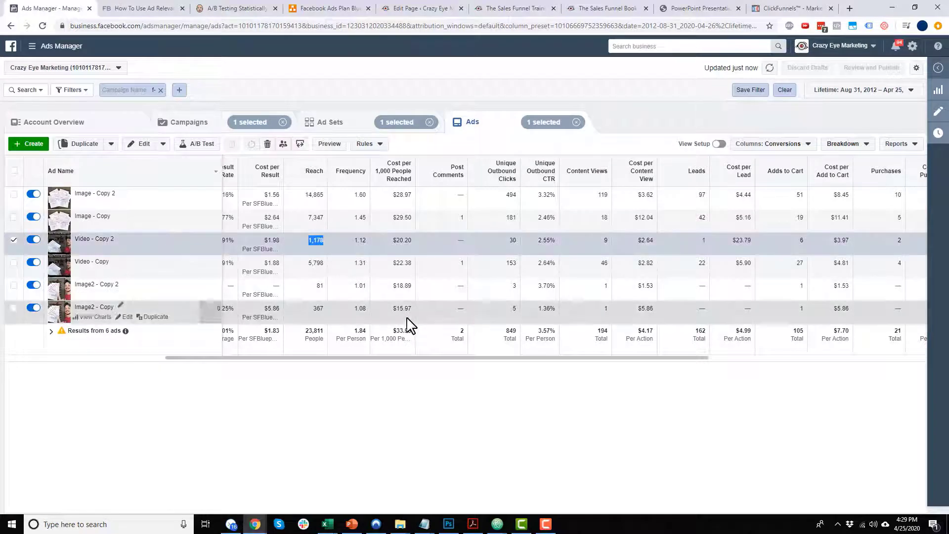
drag(427, 360, 886, 356)
click(594, 372)
scroll(885, 364, right, 10)
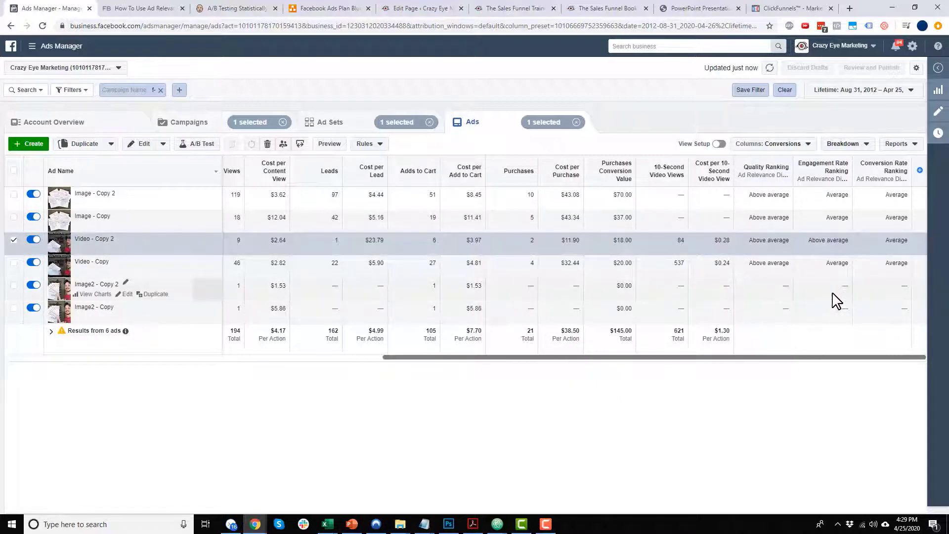
mouse_move(783, 357)
mouse_down()
mouse_move(519, 362)
mouse_move(781, 359)
mouse_up()
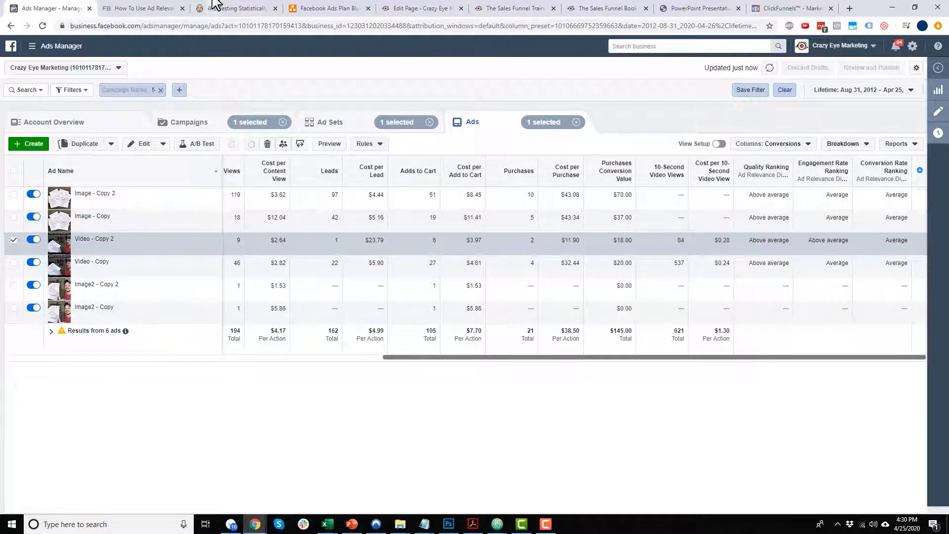
Step: Return to the relevance diagnostics help article and read the chart's rows down to below-average engagement and conversion rankings combined
click(149, 10)
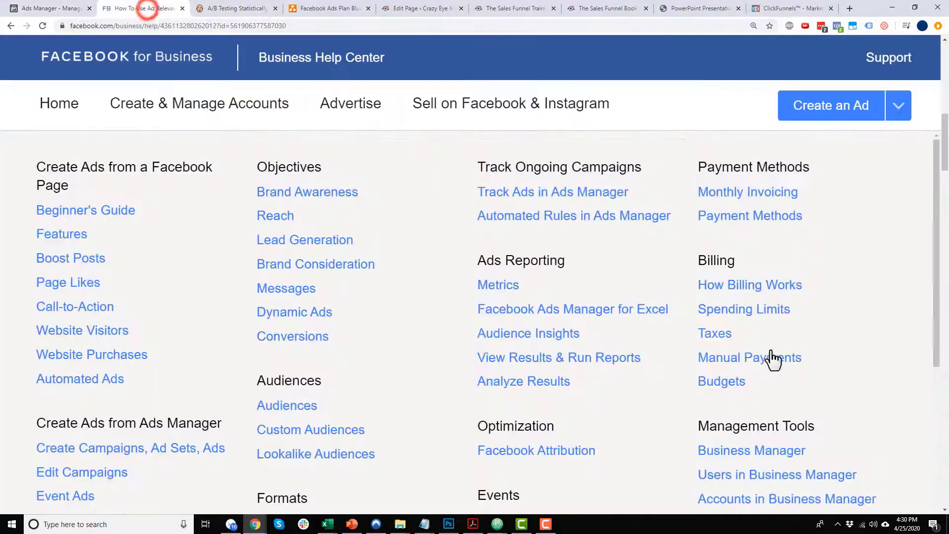
scroll(765, 409, down, 7)
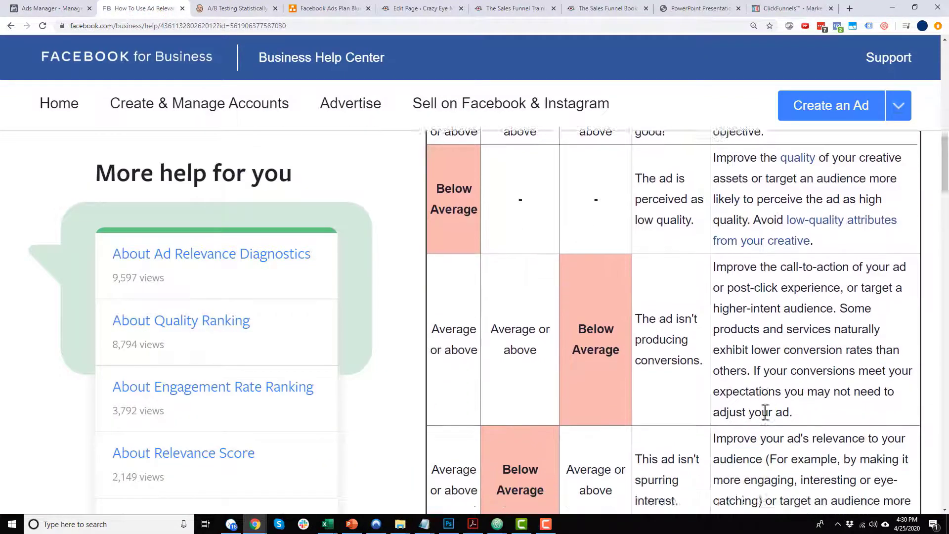
scroll(765, 410, down, 1)
scroll(454, 368, down, 4)
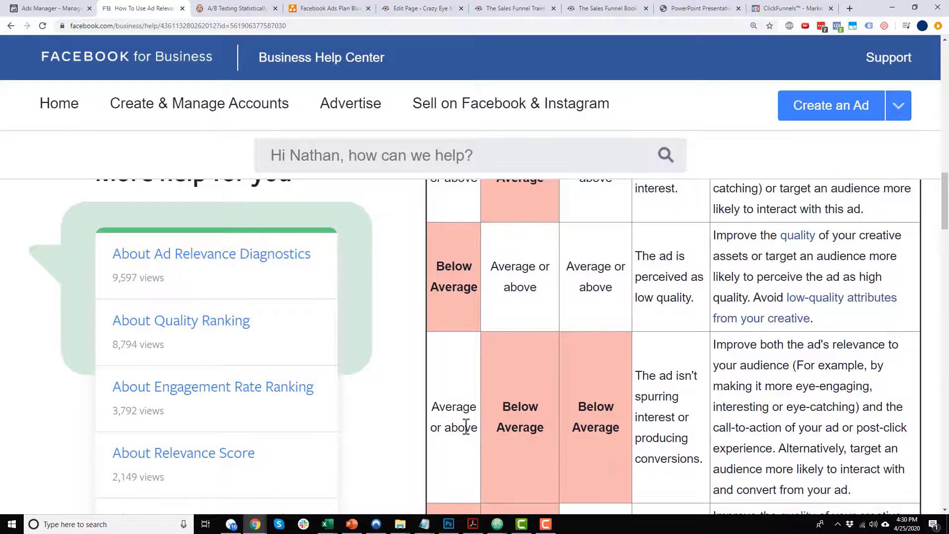
scroll(465, 425, up, 10)
scroll(451, 365, down, 6)
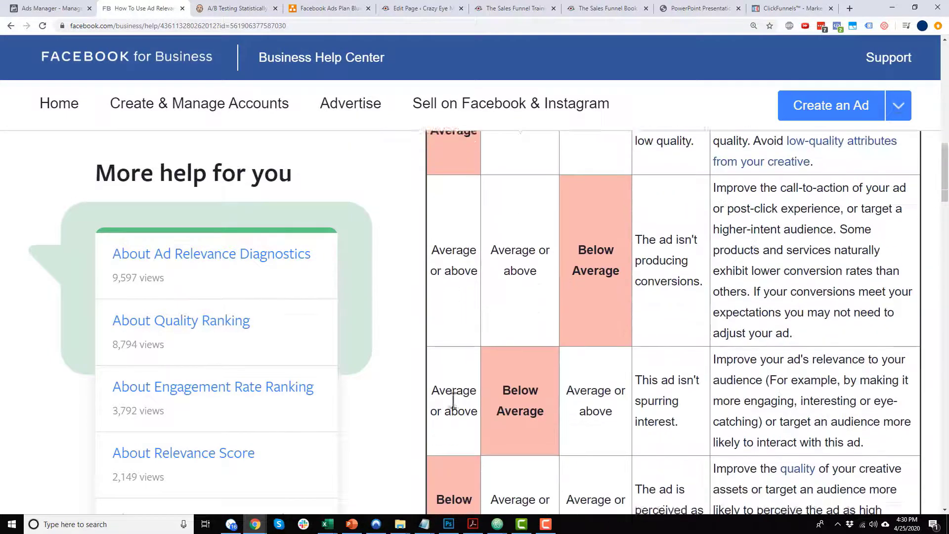
scroll(453, 400, up, 4)
scroll(453, 397, down, 8)
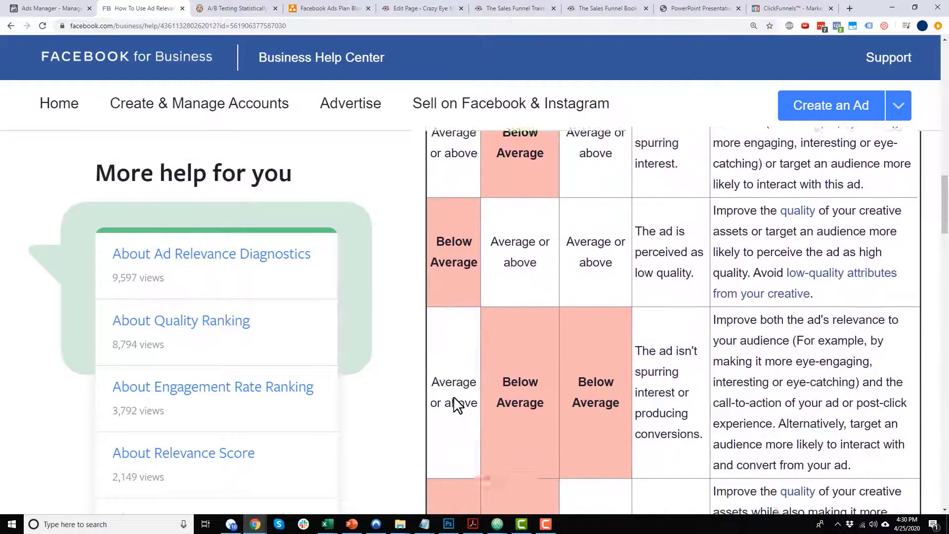
scroll(454, 381, down, 1)
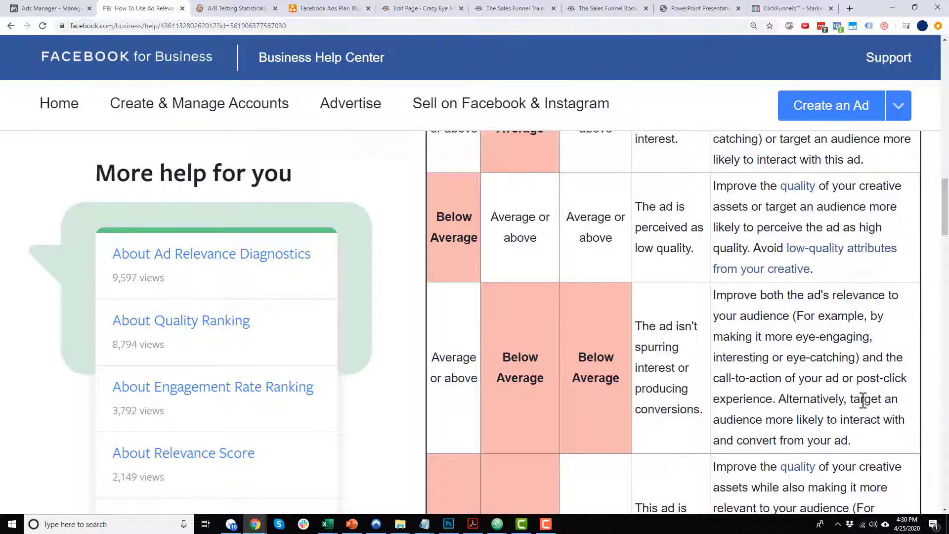
Step: Examine the chart's remaining combinations of below-average rankings down to the row where all three rankings are below average
scroll(839, 434, down, 4)
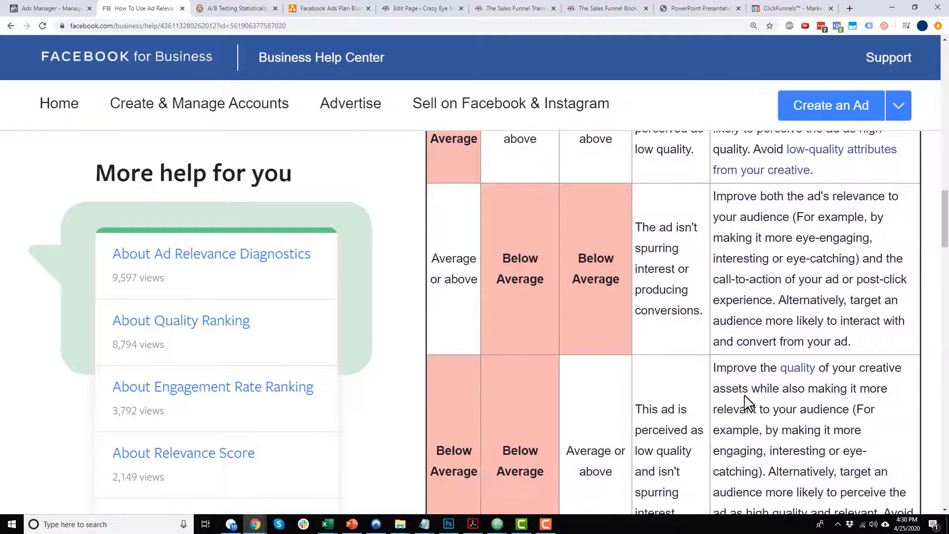
scroll(766, 395, down, 9)
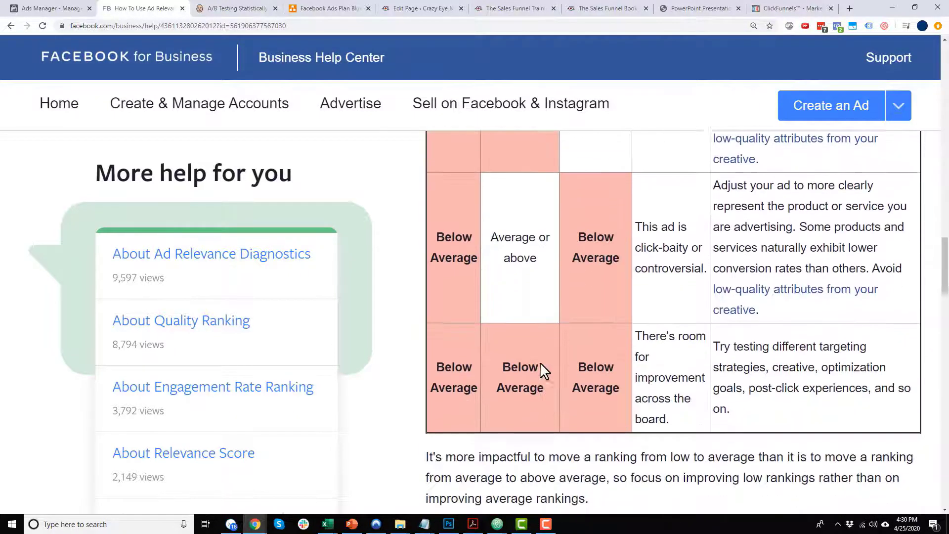
scroll(543, 330, up, 6)
scroll(568, 338, up, 13)
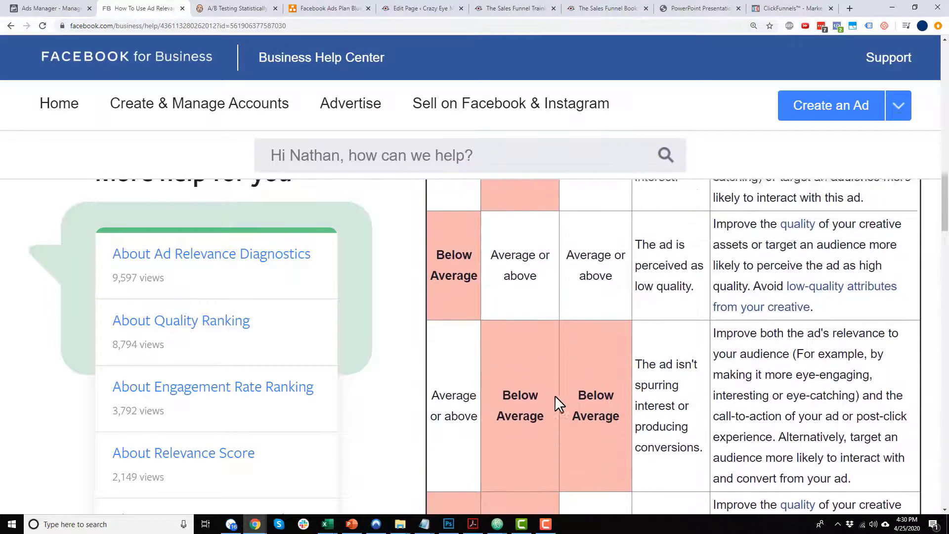
scroll(568, 417, up, 5)
scroll(561, 421, down, 11)
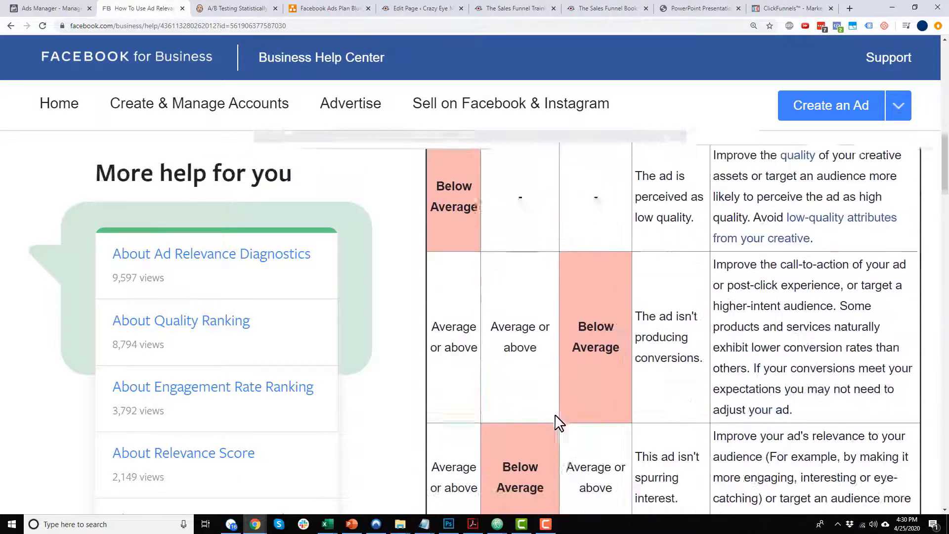
scroll(560, 419, down, 11)
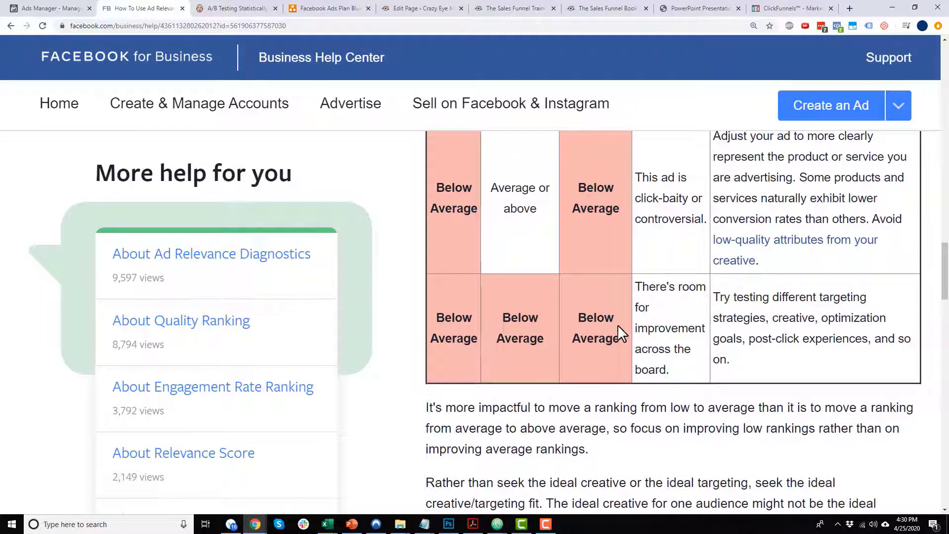
Step: Revisit the start of the relevance diagnostics chart, then return to the Lookalike LTV Buyers ads list in Ads Manager
click(41, 9)
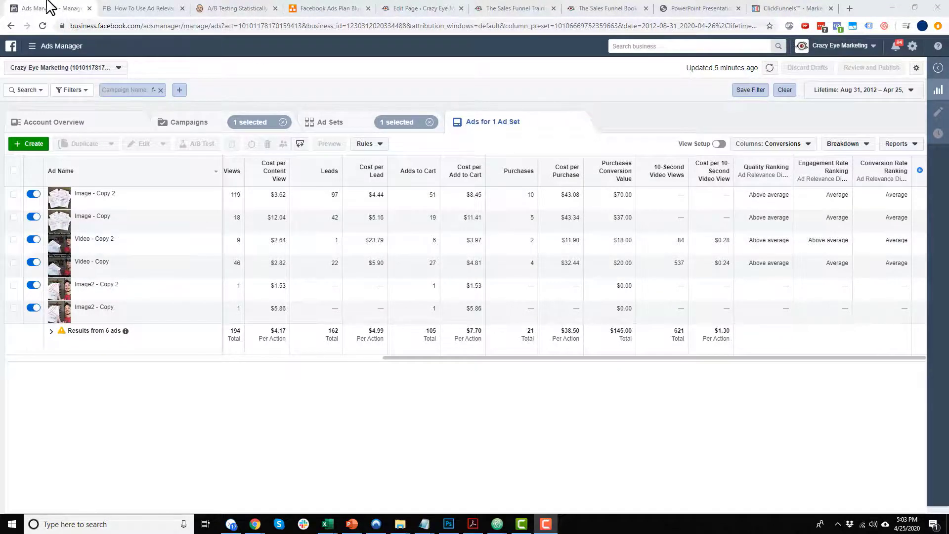
click(107, 8)
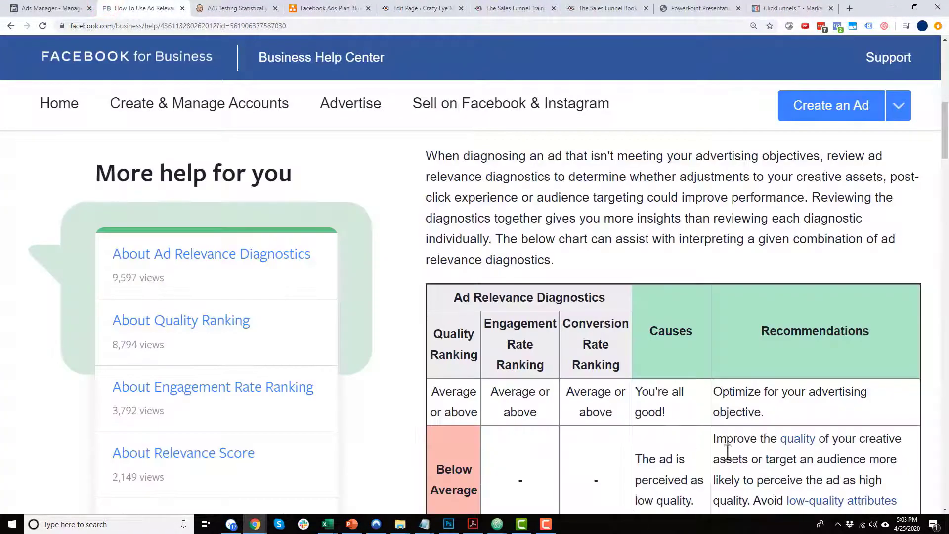
click(69, 7)
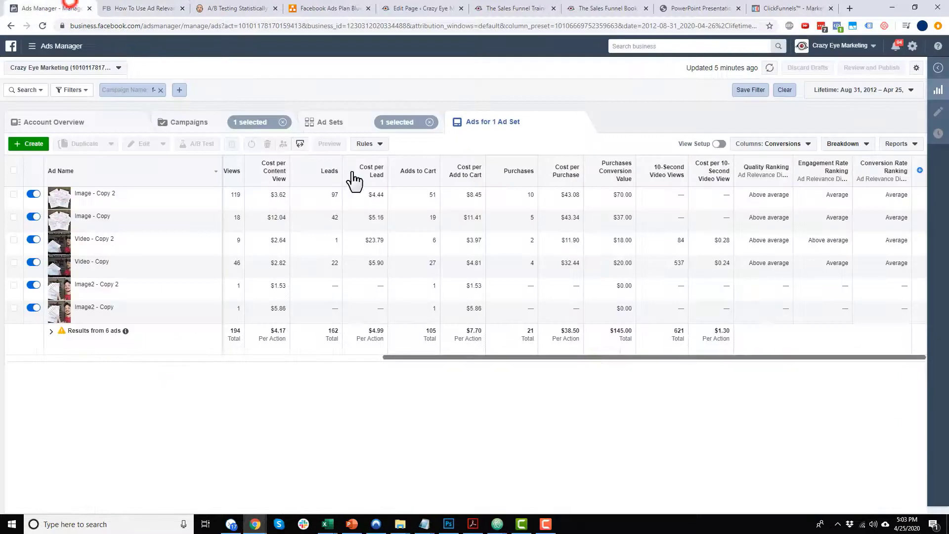
Step: Compare the Lookalike LTV Buyers ads' lifetime cost, reach and conversion metrics with their quality, engagement rate and conversion rate rankings
drag(621, 357, 327, 355)
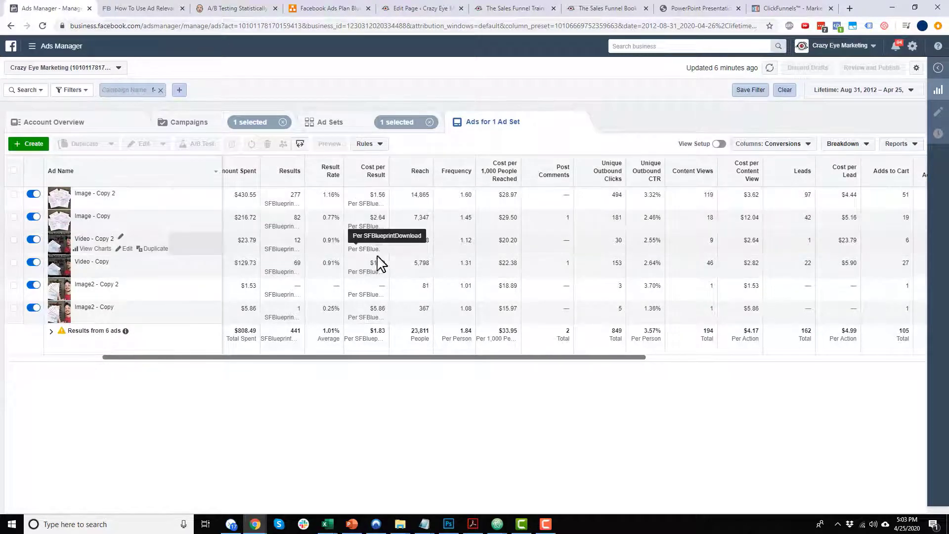
drag(448, 358, 841, 356)
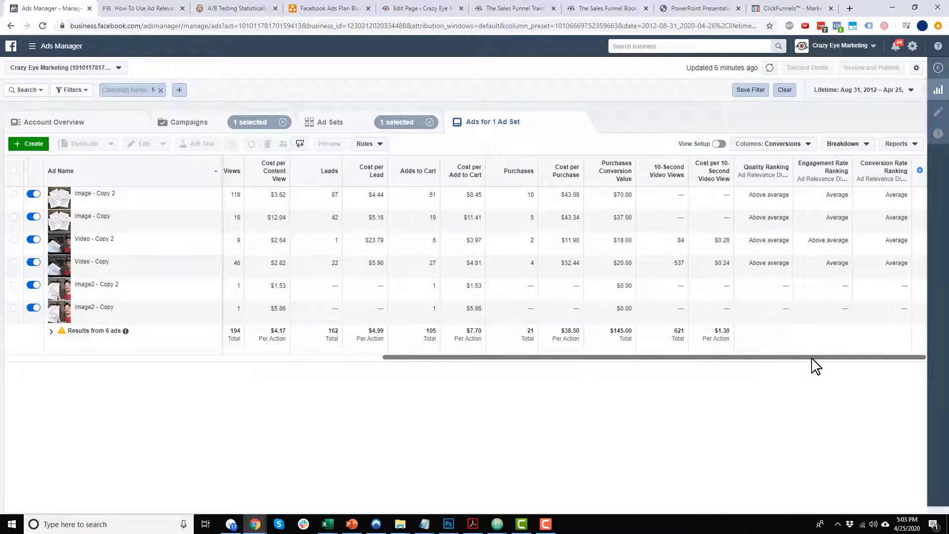
drag(814, 357, 580, 357)
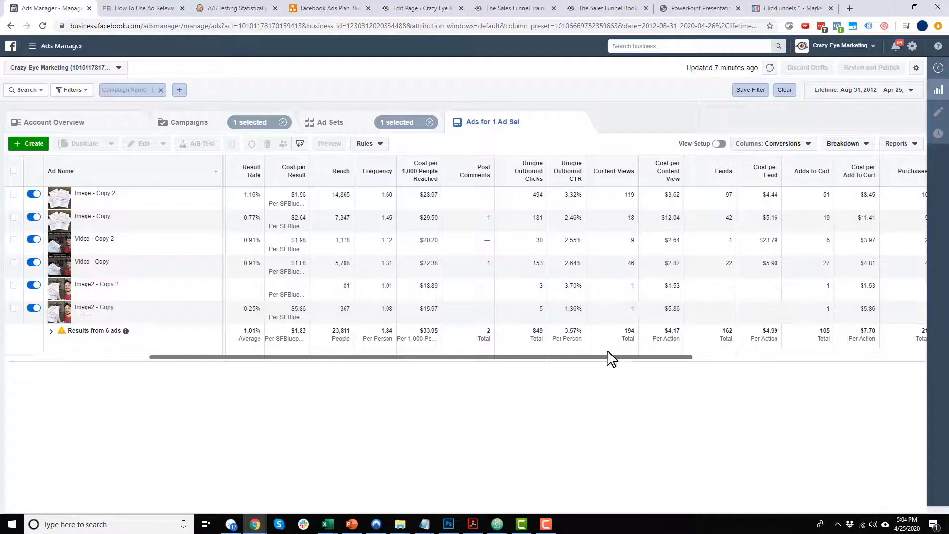
drag(609, 357, 833, 356)
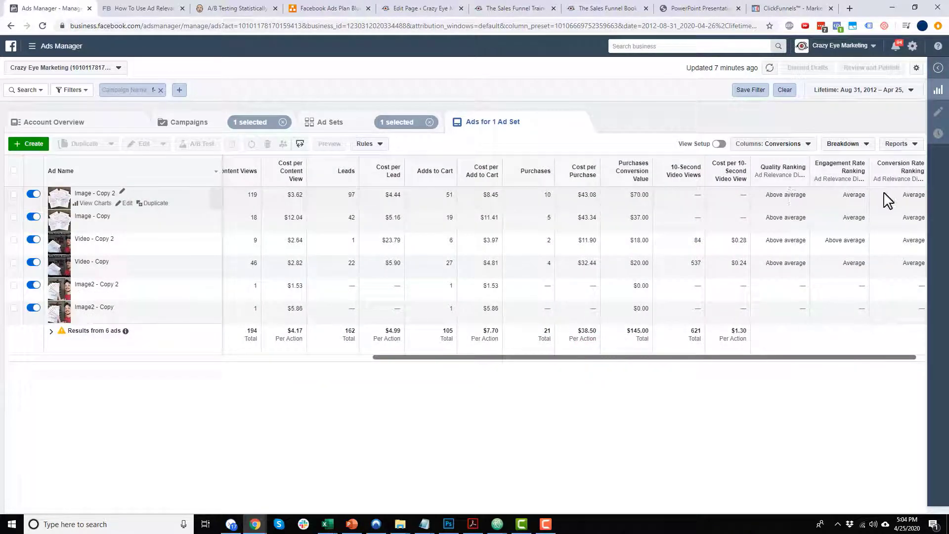
drag(837, 358, 577, 376)
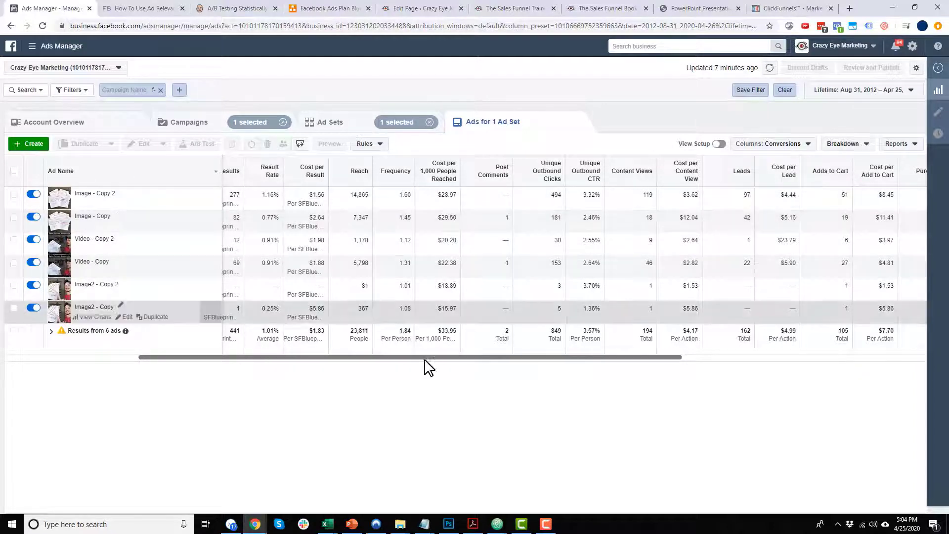
drag(429, 357, 830, 343)
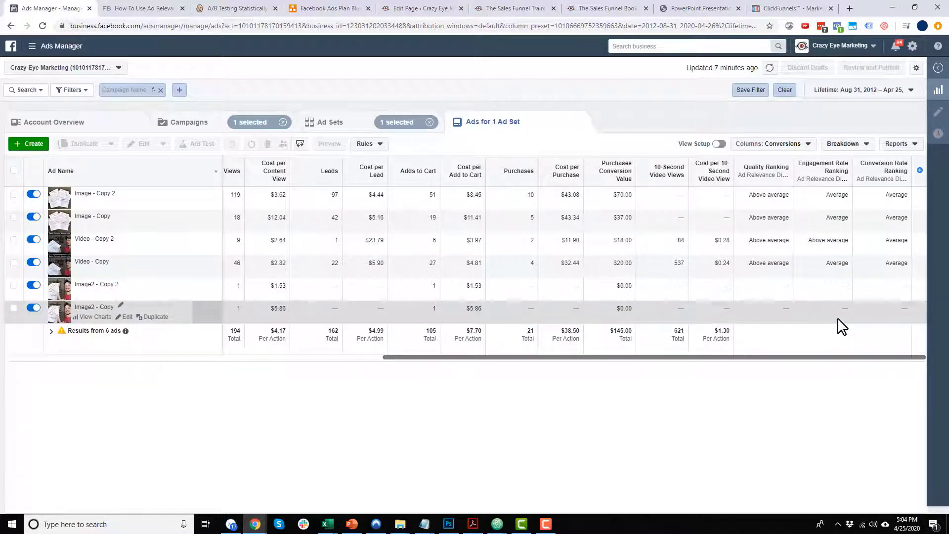
drag(832, 356, 624, 425)
drag(630, 358, 913, 340)
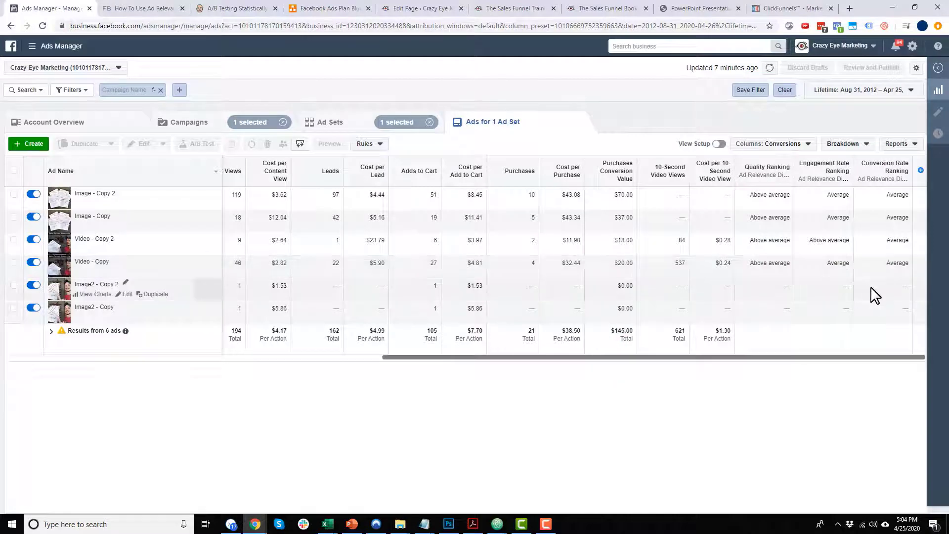
drag(850, 356, 585, 370)
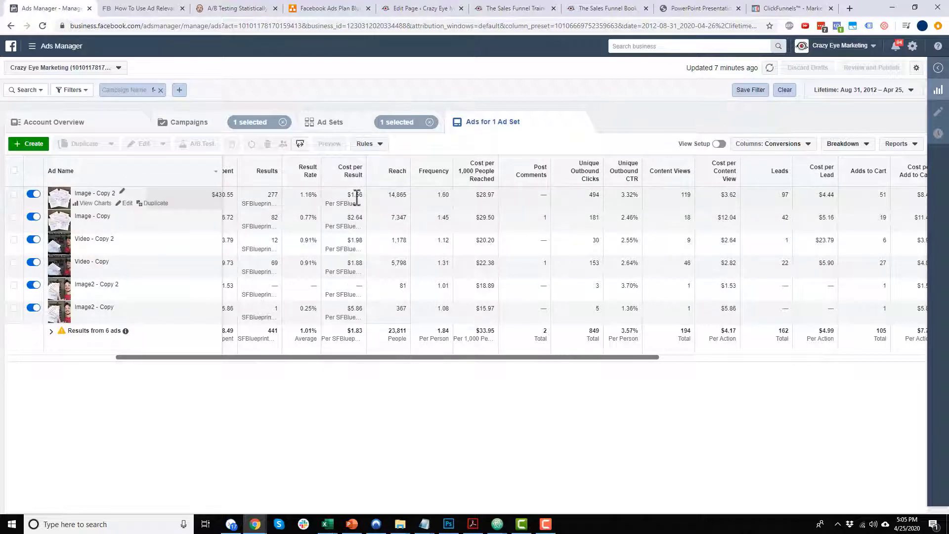
Step: Set the ads report to the last 7 days compared with the previous period, and expand the cost per result comparison
click(860, 91)
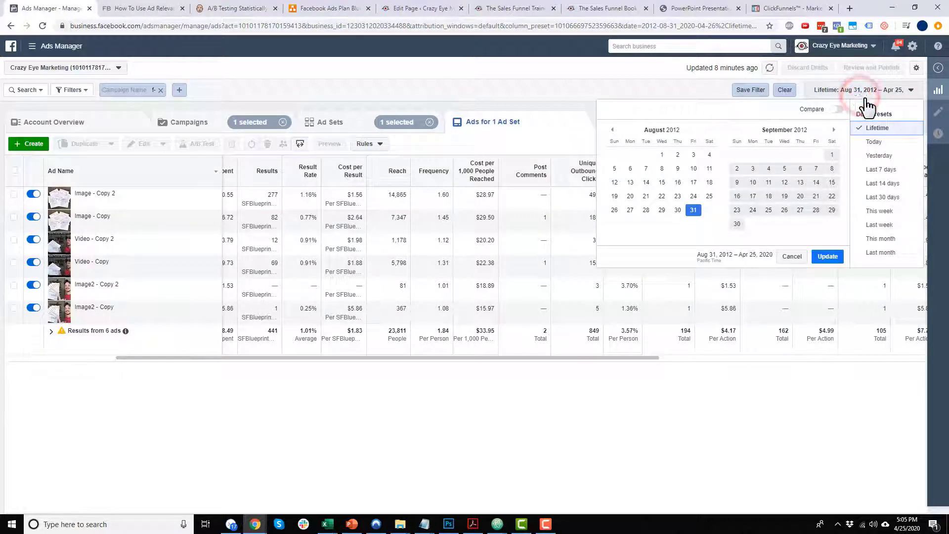
click(887, 171)
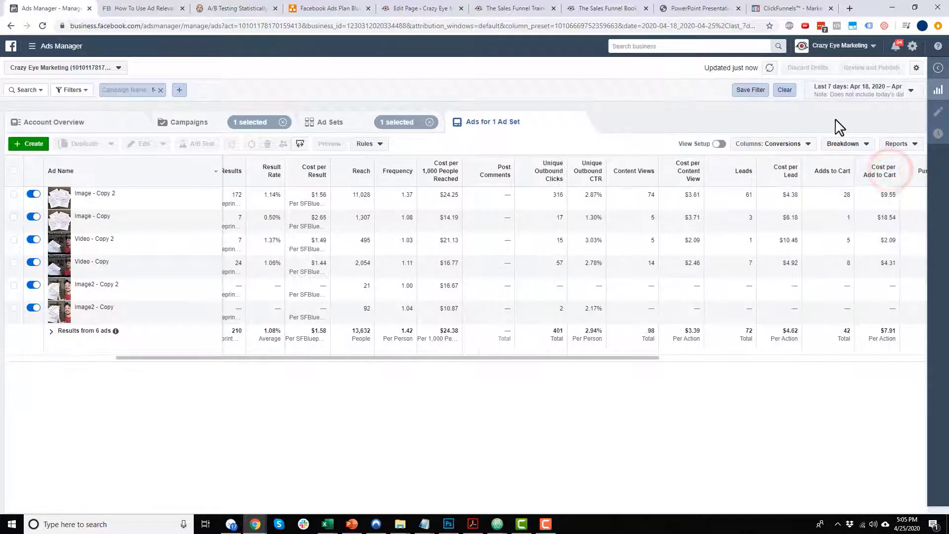
click(842, 94)
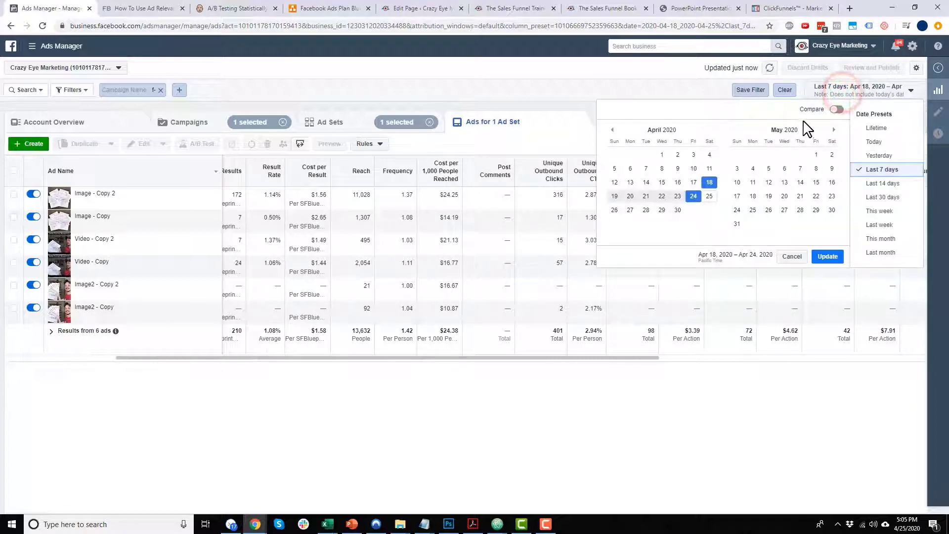
click(835, 110)
click(831, 266)
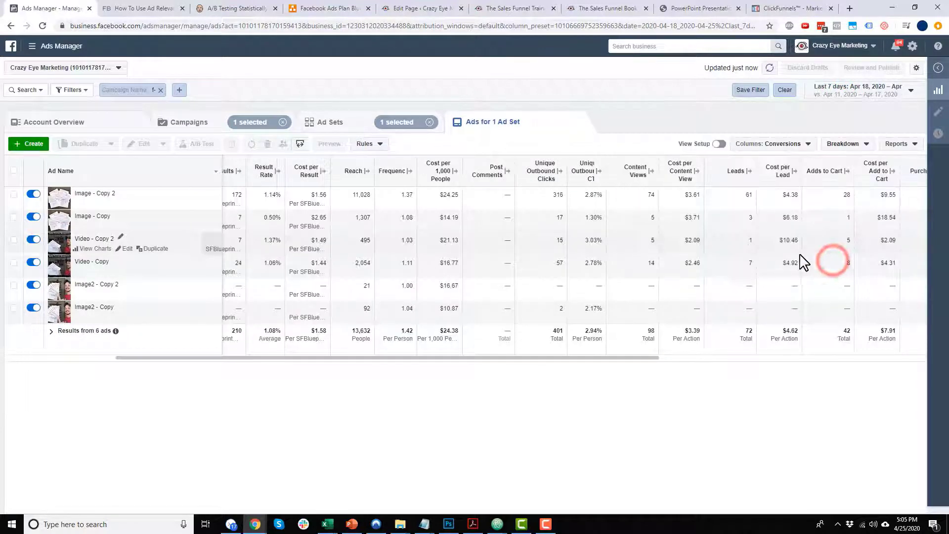
drag(440, 357, 381, 357)
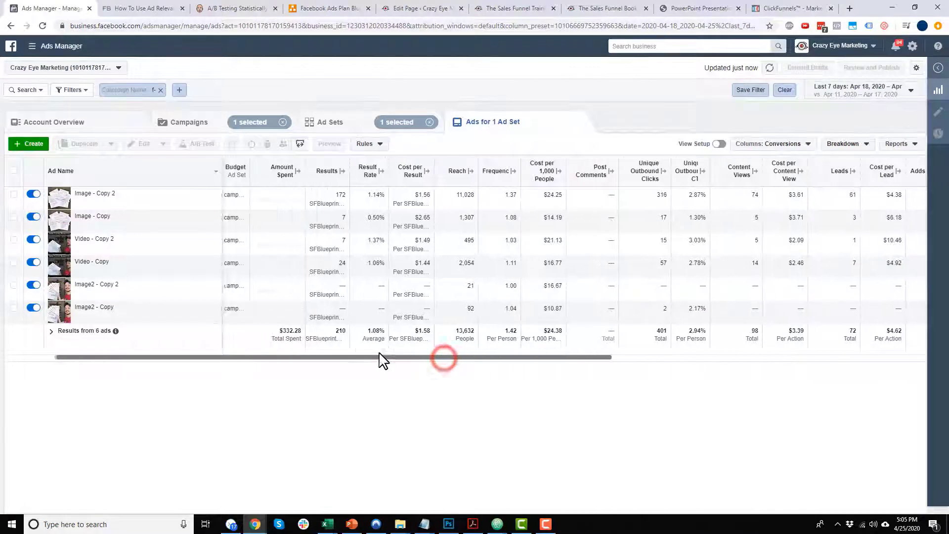
click(432, 171)
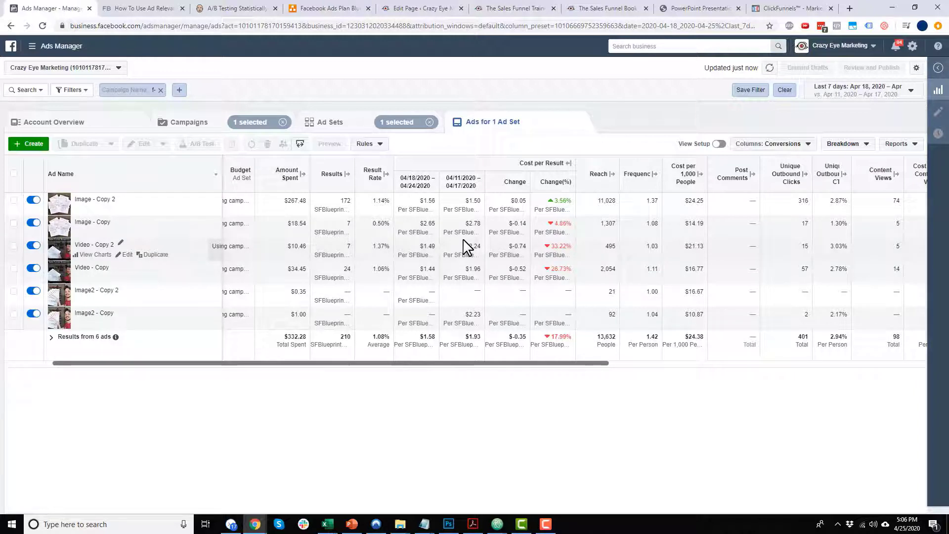
Step: Review the compared date ranges and check each ad's relevance rankings against its change in cost per result
click(862, 89)
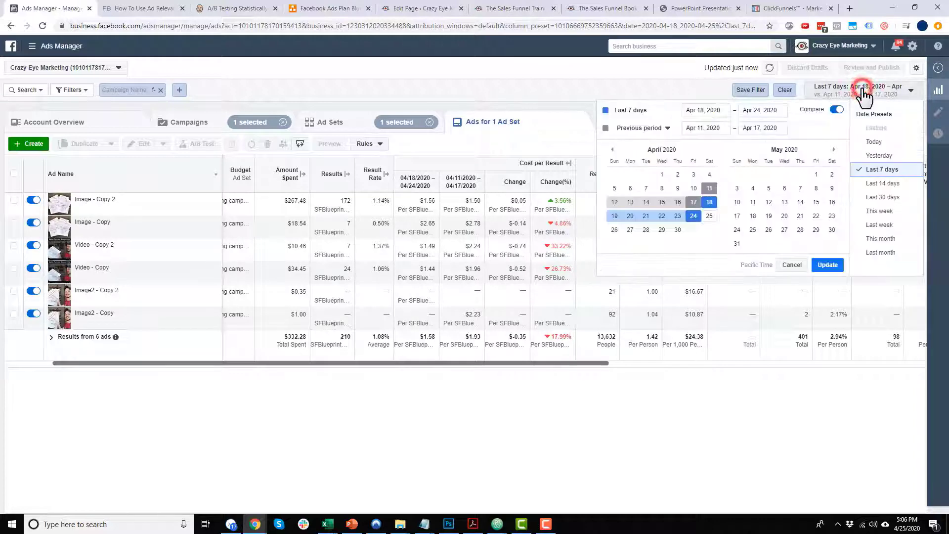
click(568, 79)
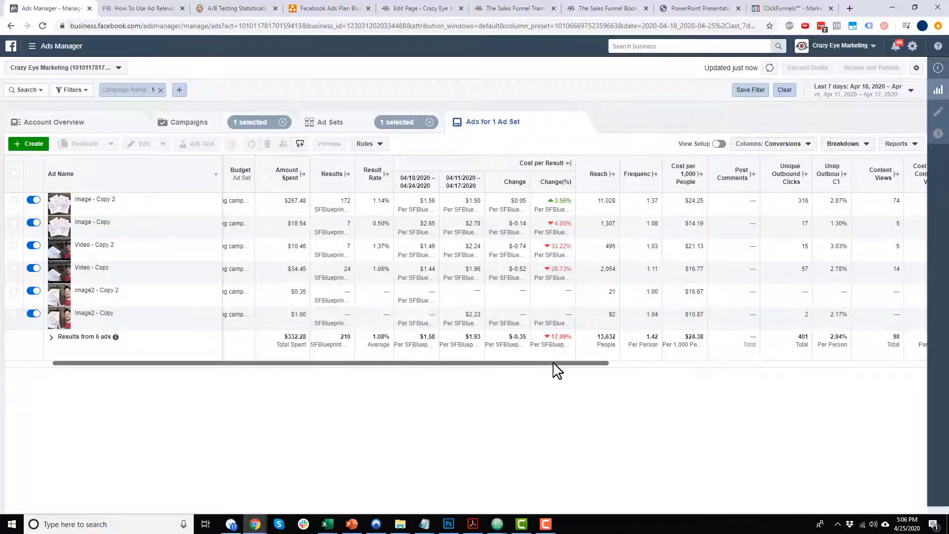
drag(554, 363, 946, 361)
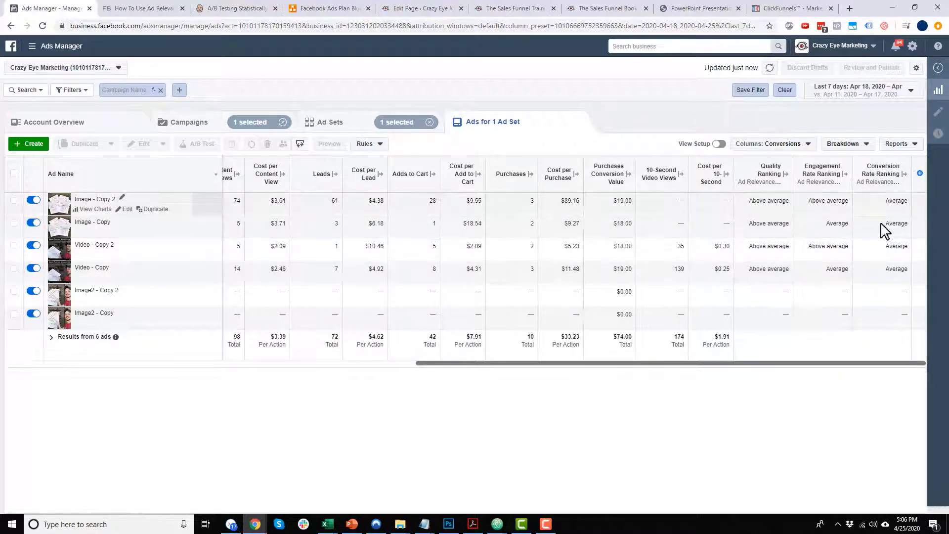
drag(819, 364, 498, 367)
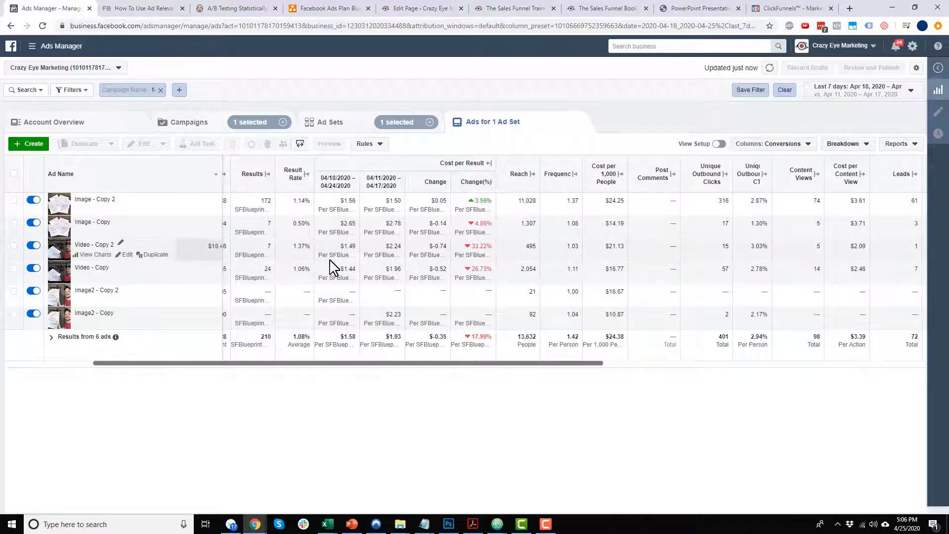
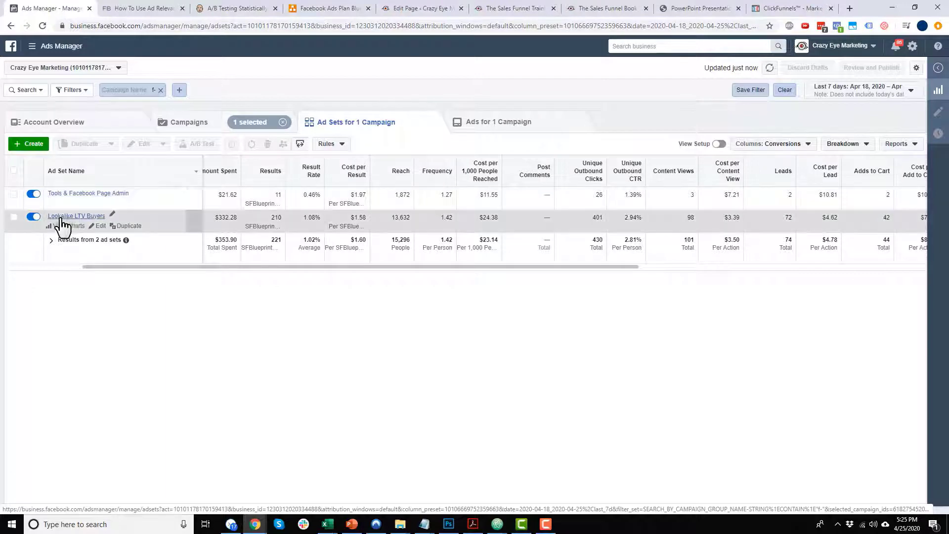
Step: Open the Lookalike LTV Buyers ad set's ads and examine their last-7-days relevance rankings alongside the delivery and cost metrics
click(67, 217)
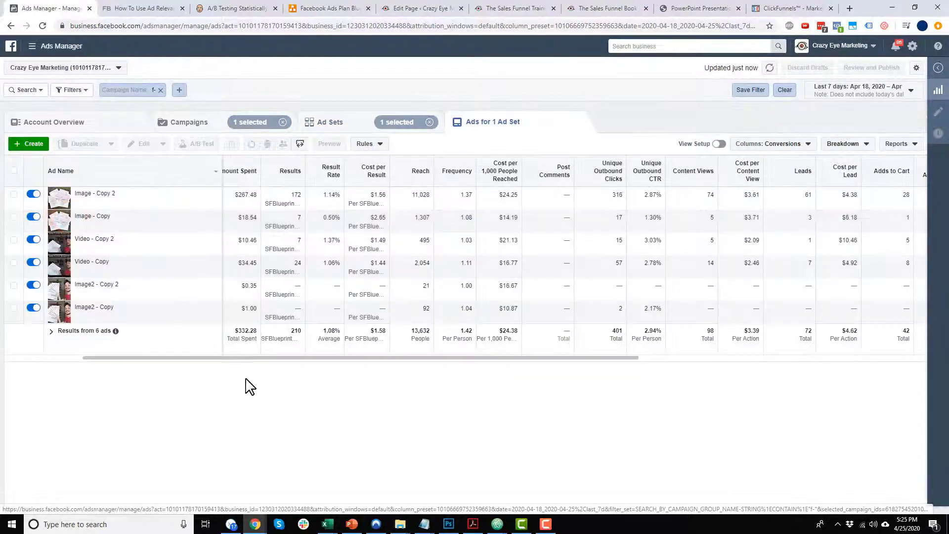
drag(242, 363, 879, 371)
click(870, 404)
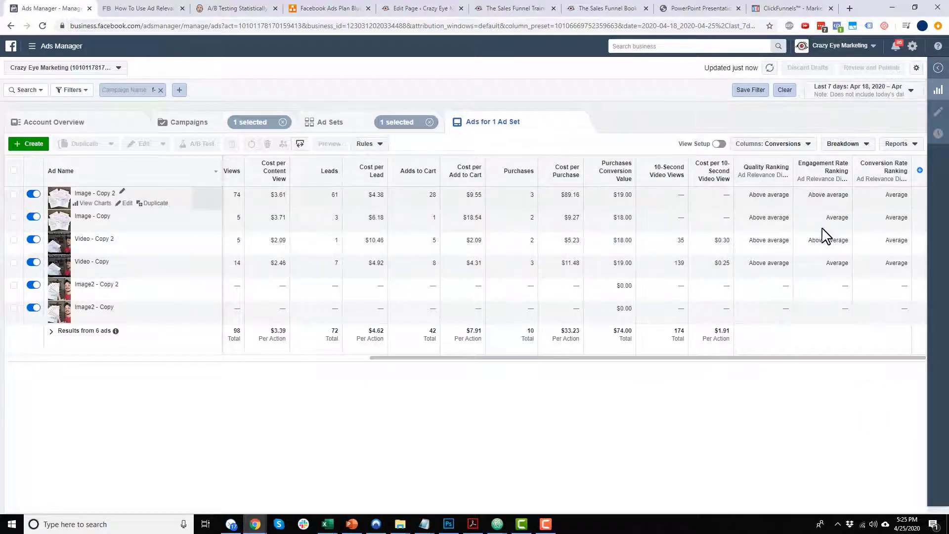
click(786, 359)
drag(790, 359, 444, 357)
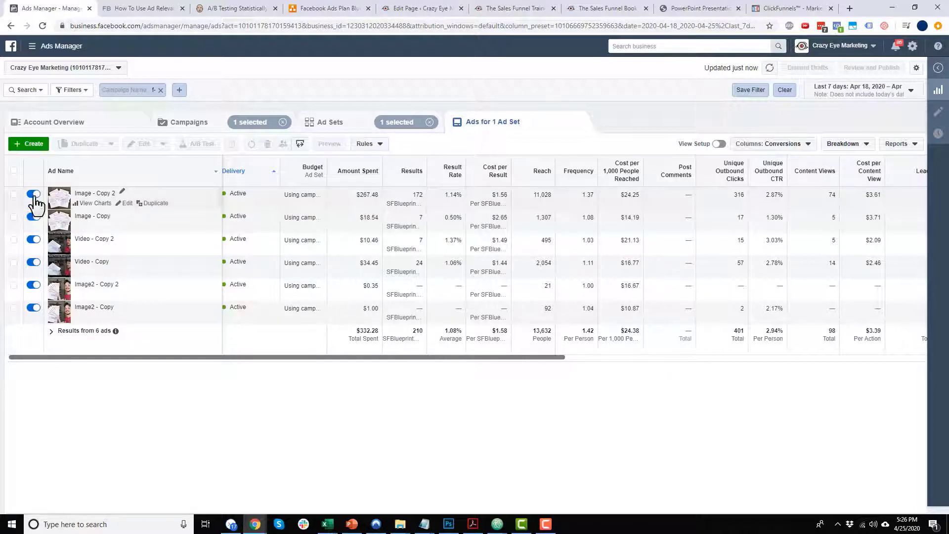
Step: Create an A/B test from the Image - Copy 2 ad with Custom as the variable, duplicating its campaign with the proposed test settings
click(14, 195)
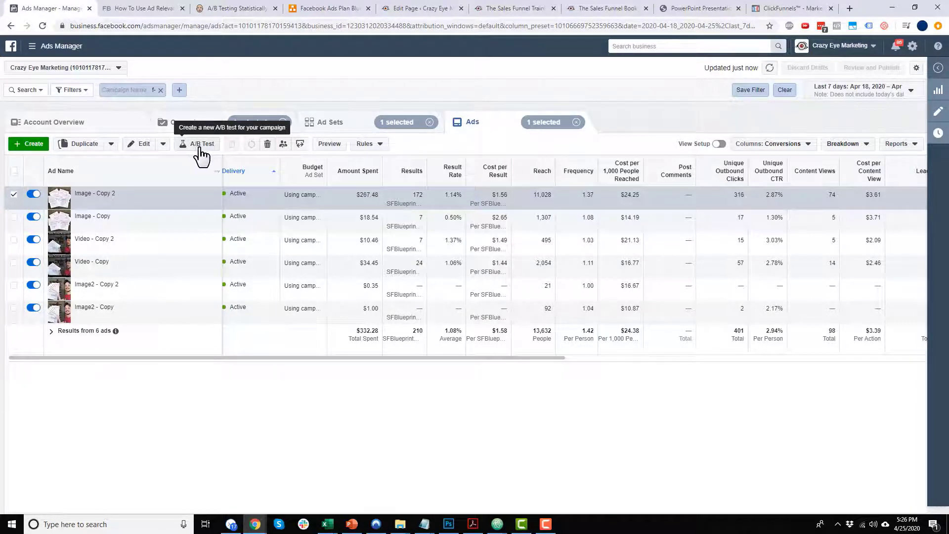
click(200, 154)
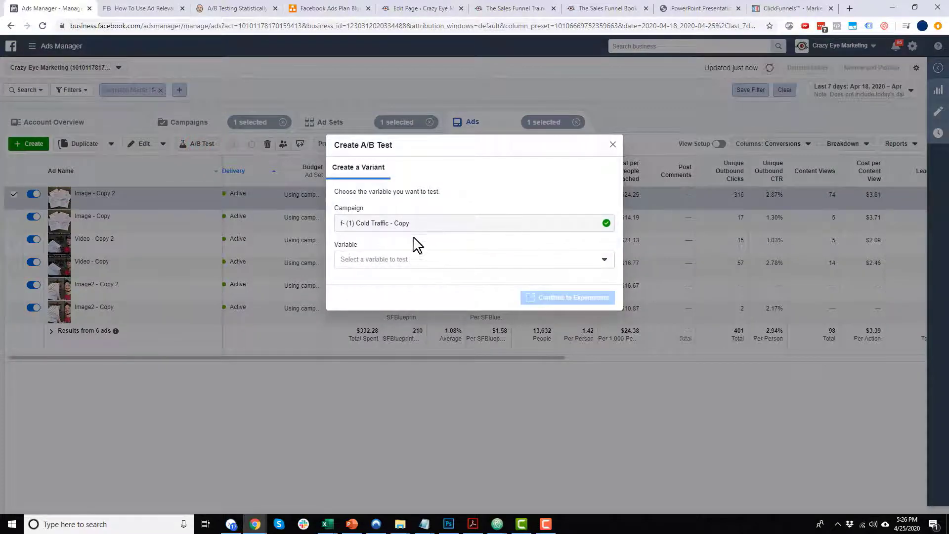
click(409, 261)
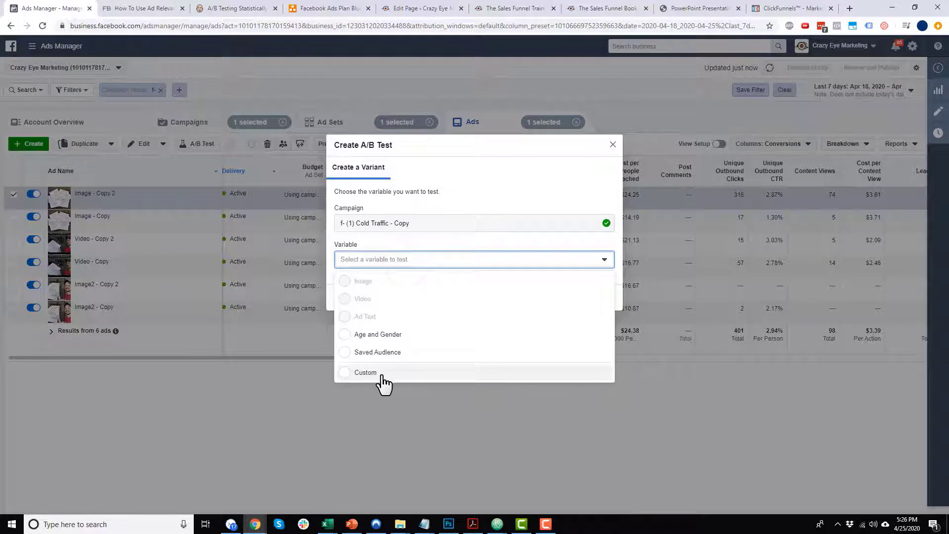
click(365, 372)
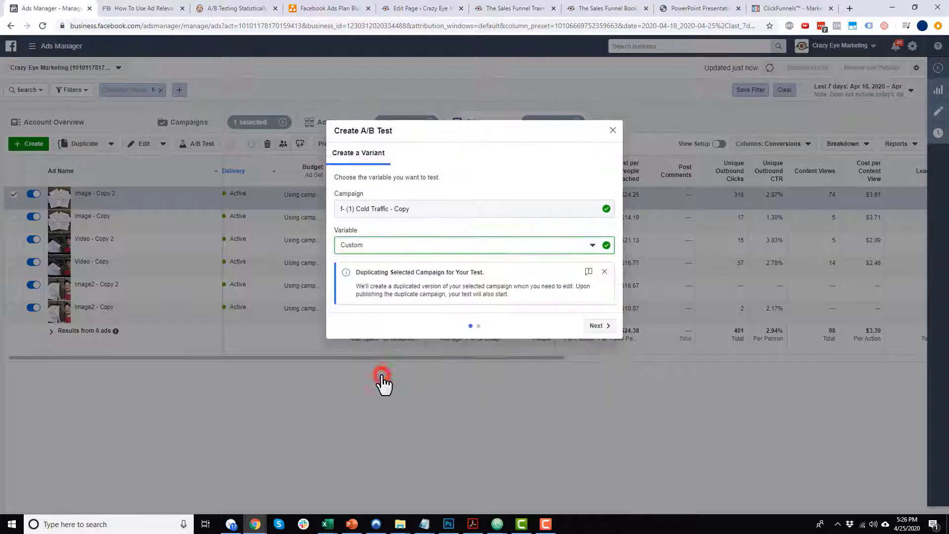
click(598, 326)
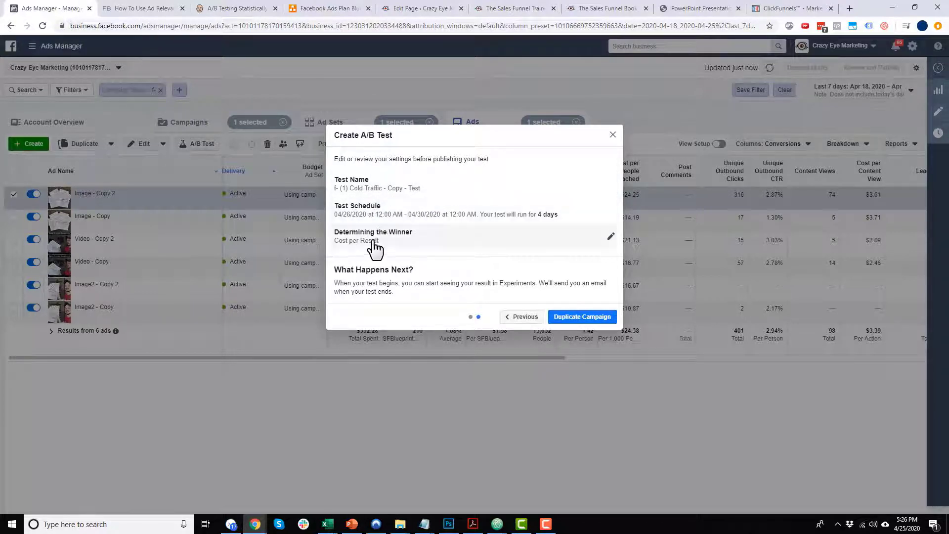
click(588, 319)
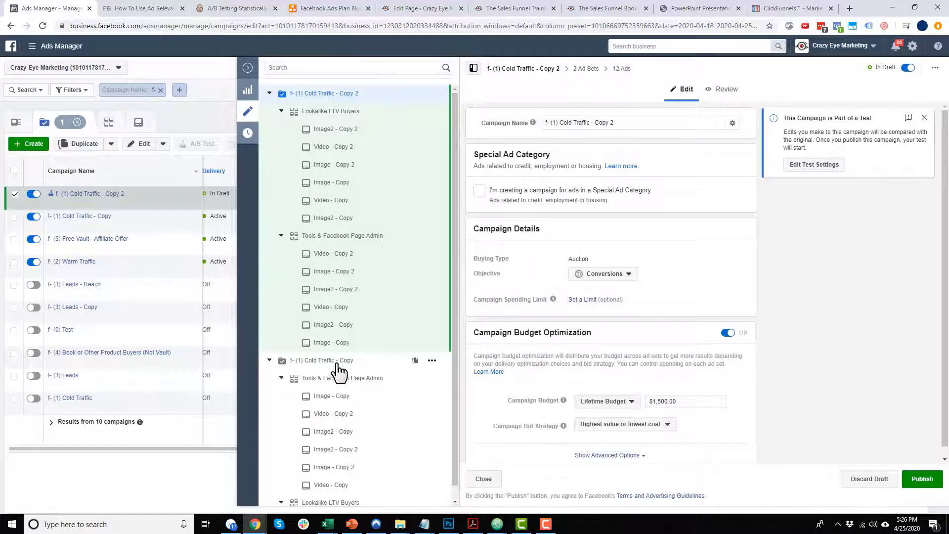
Step: Review the duplicated draft campaign's structure and settings, and open its Image2 - Copy 2 ad under Lookalike LTV Buyers
mouse_move(110, 191)
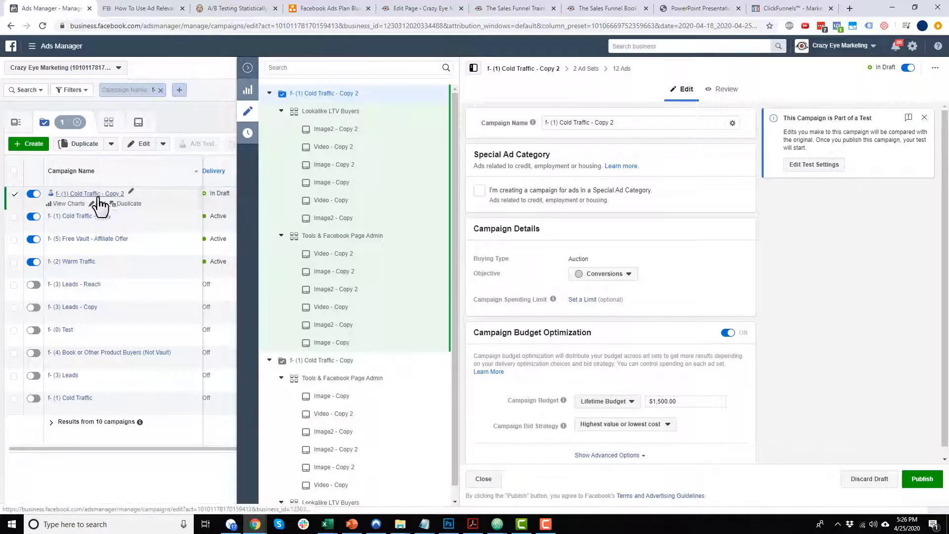
mouse_move(45, 194)
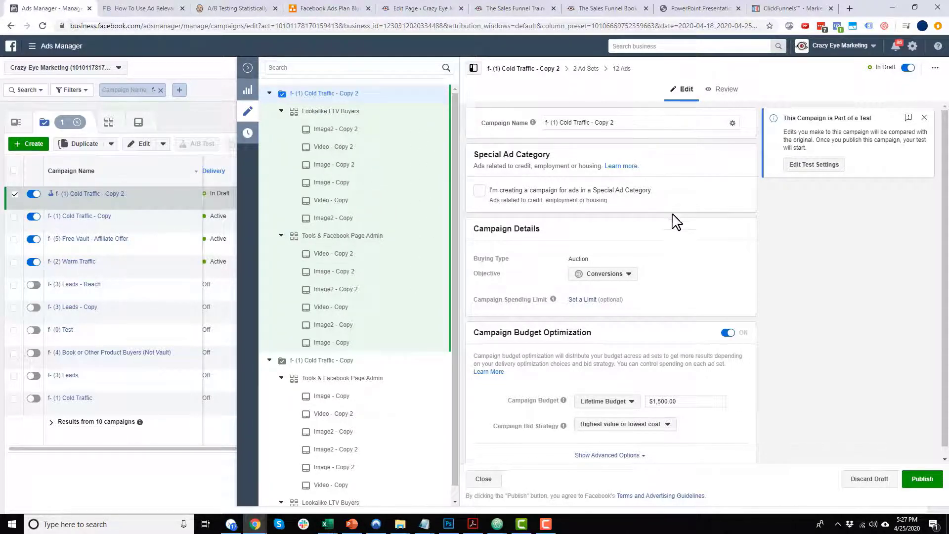
scroll(669, 218, down, 1)
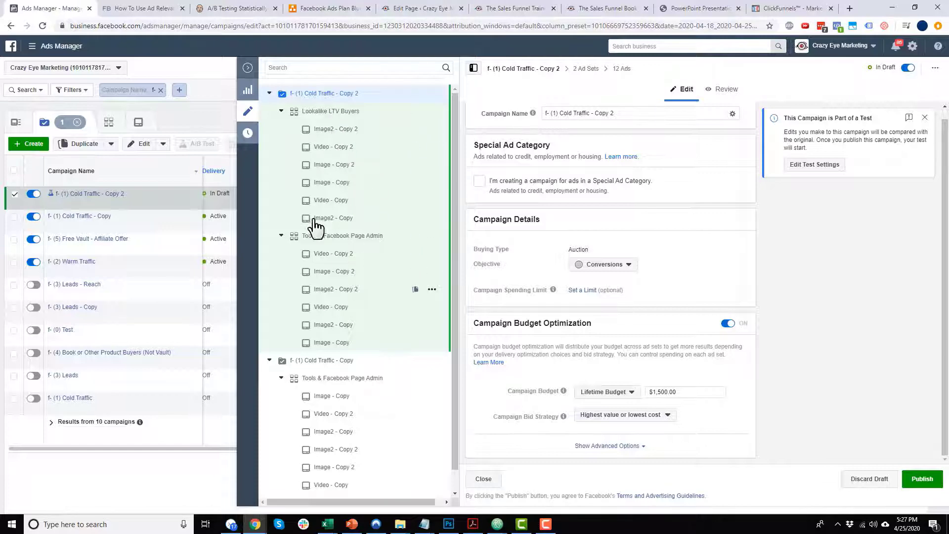
click(345, 128)
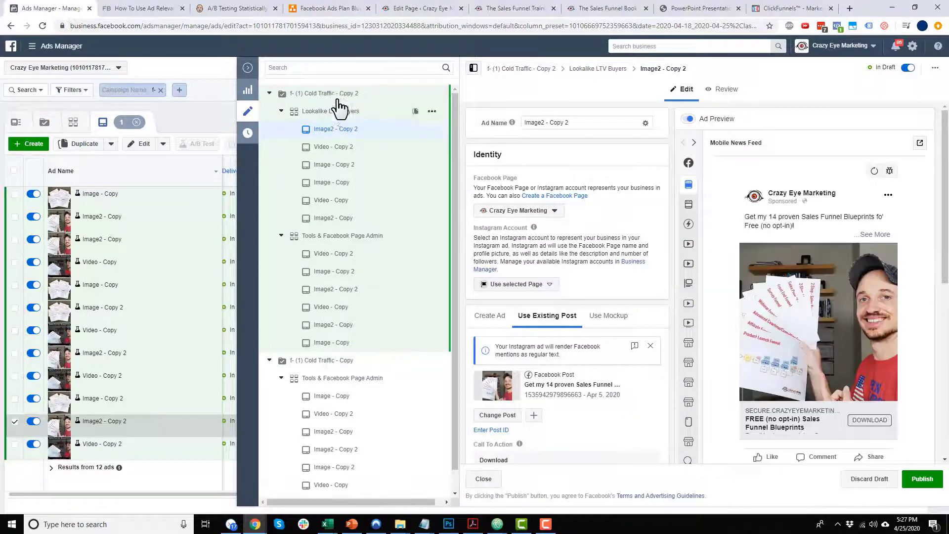
Step: Close the draft editor and delete the drafted campaign f- (1) Cold Traffic - Copy 2
click(248, 69)
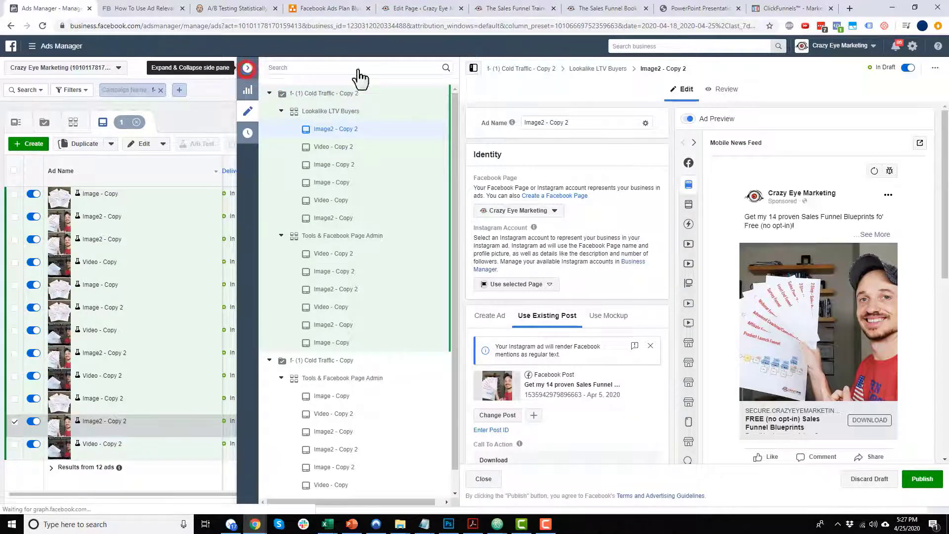
click(200, 126)
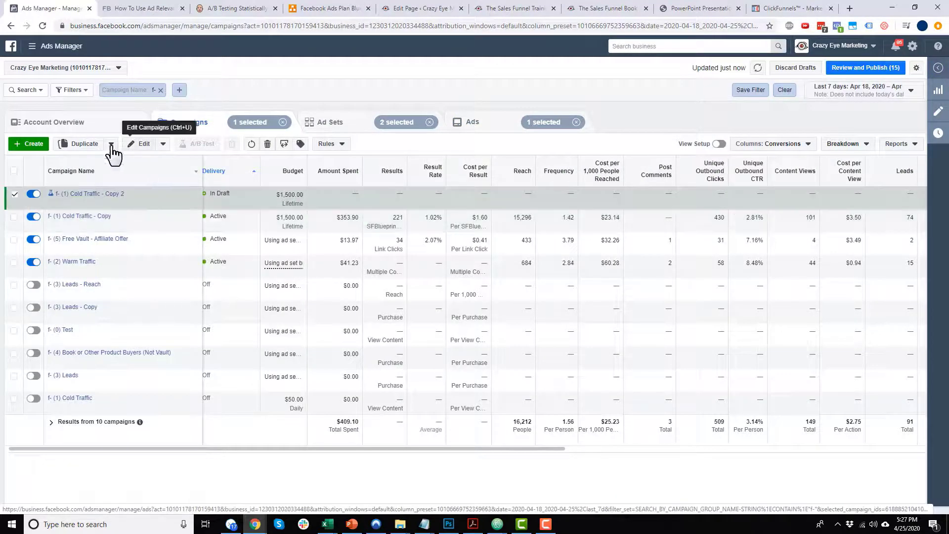
click(267, 143)
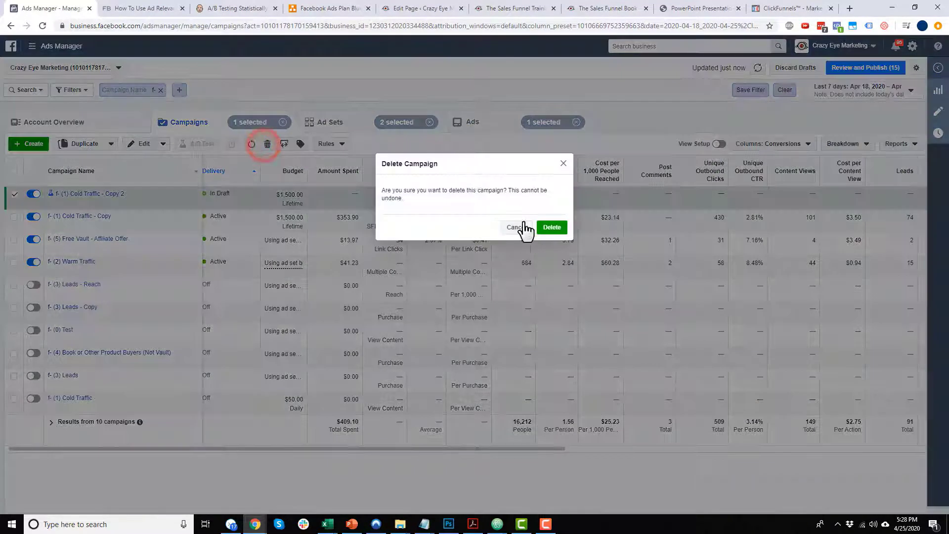
click(552, 231)
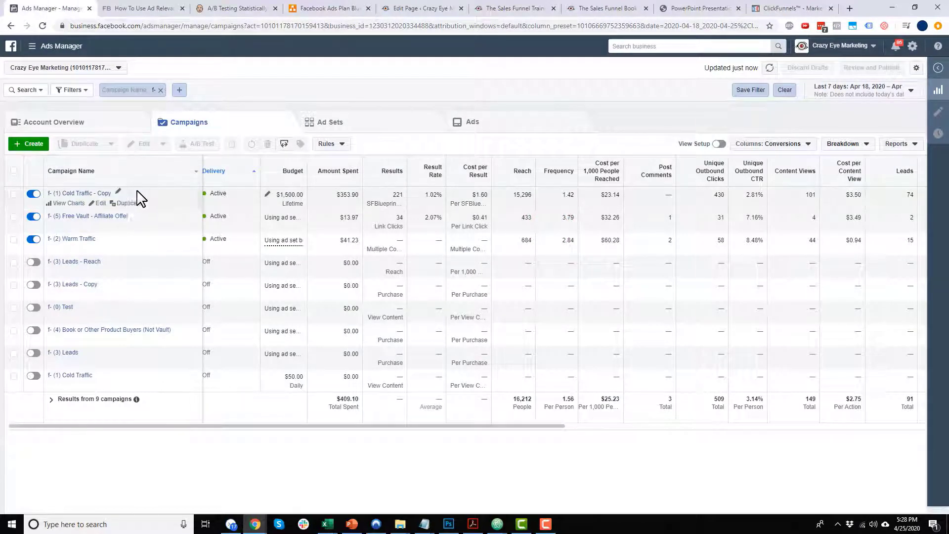
Step: Duplicate the Lookalike LTV Buyers ad set once within its original f- (1) Cold Traffic - Copy campaign and name it Lookalike LTV Buyers - Test
click(87, 193)
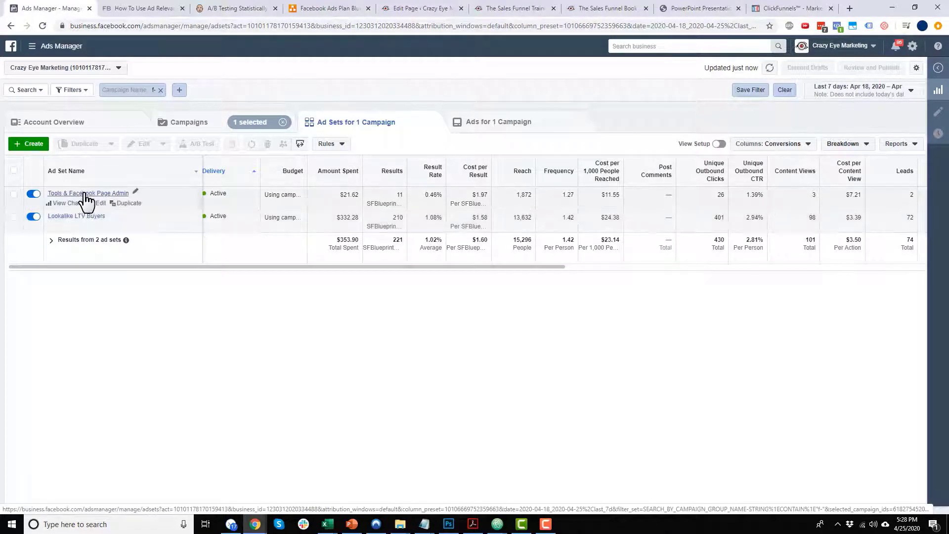
click(129, 225)
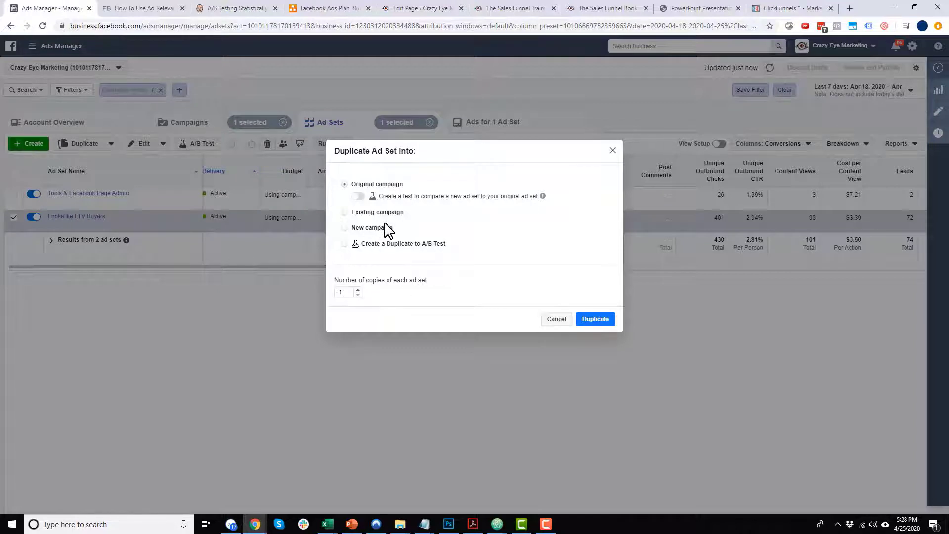
click(597, 320)
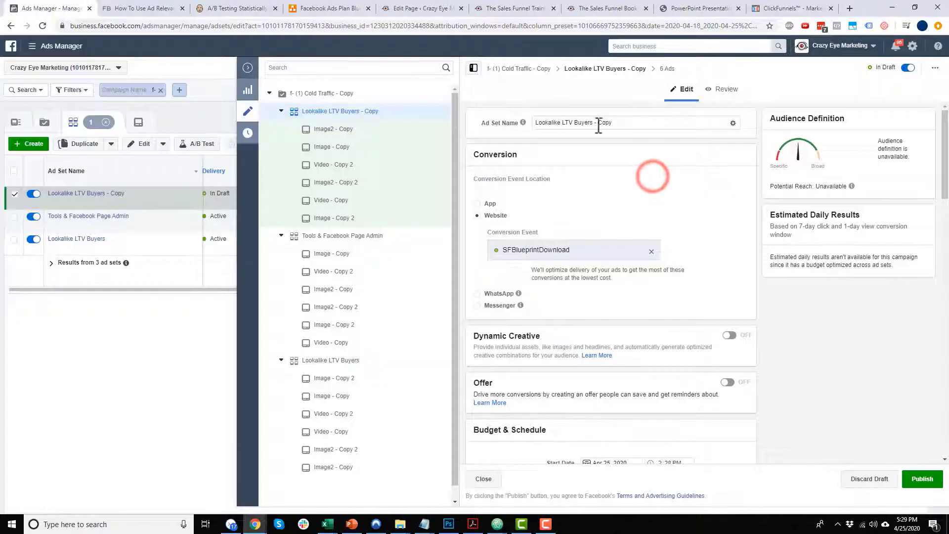
click(602, 122)
key(BackSpace)
key(BackSpace)
key(BackSpace)
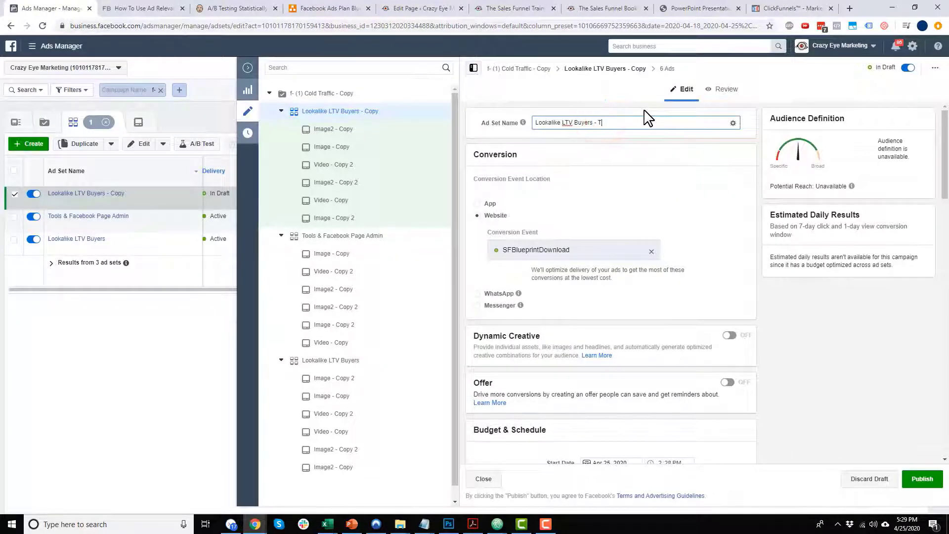
text(Test)
click(653, 177)
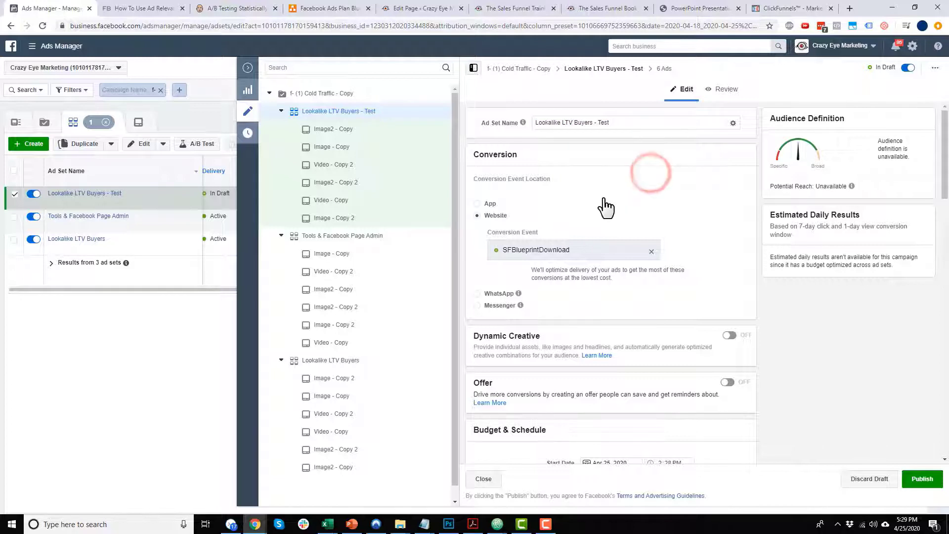
Step: Review the test ad set's schedule and audience settings, and compare them with the Testing slide in PowerPoint
scroll(604, 218, down, 2)
scroll(616, 257, down, 3)
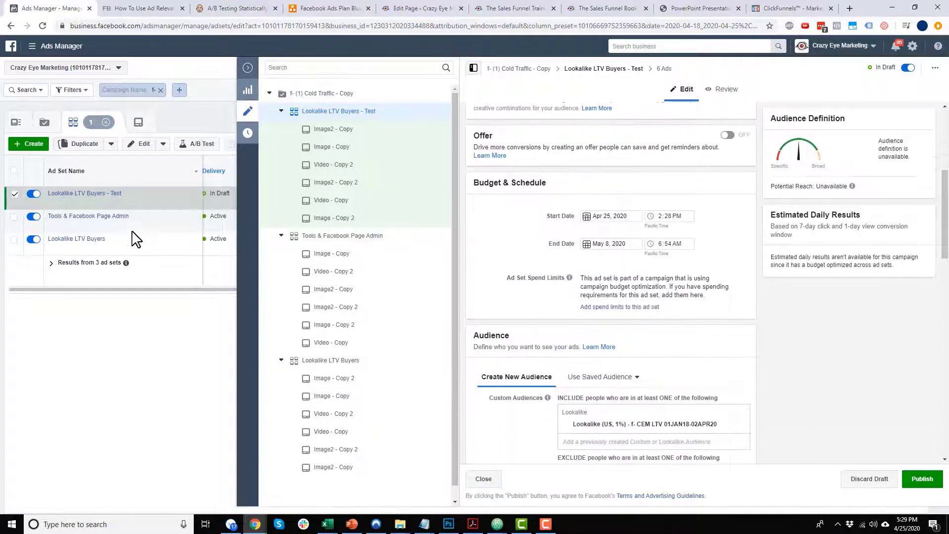
mouse_move(161, 209)
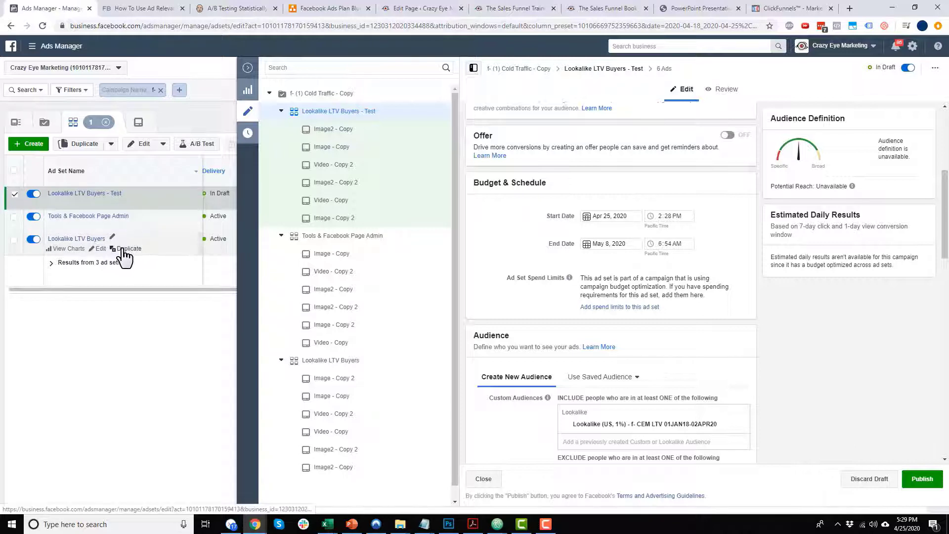
scroll(622, 266, down, 5)
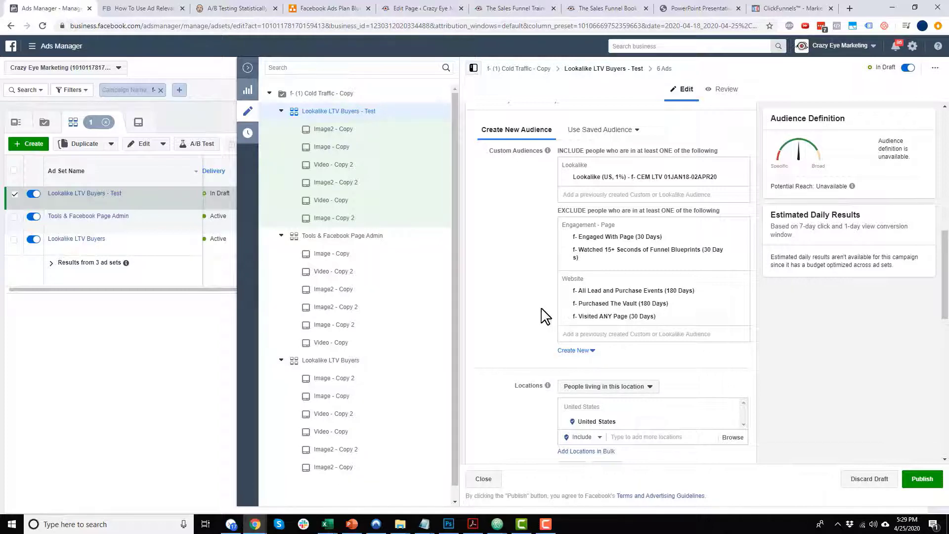
click(352, 523)
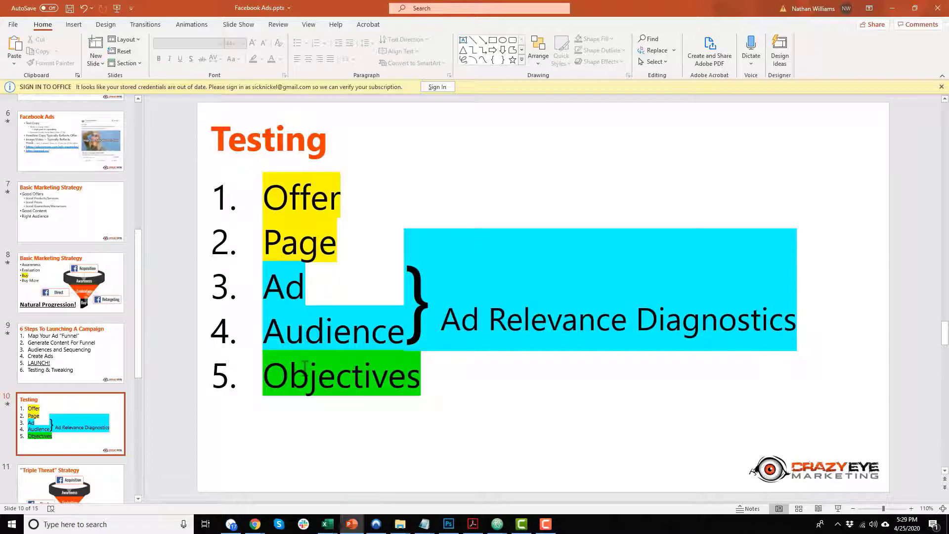
click(892, 8)
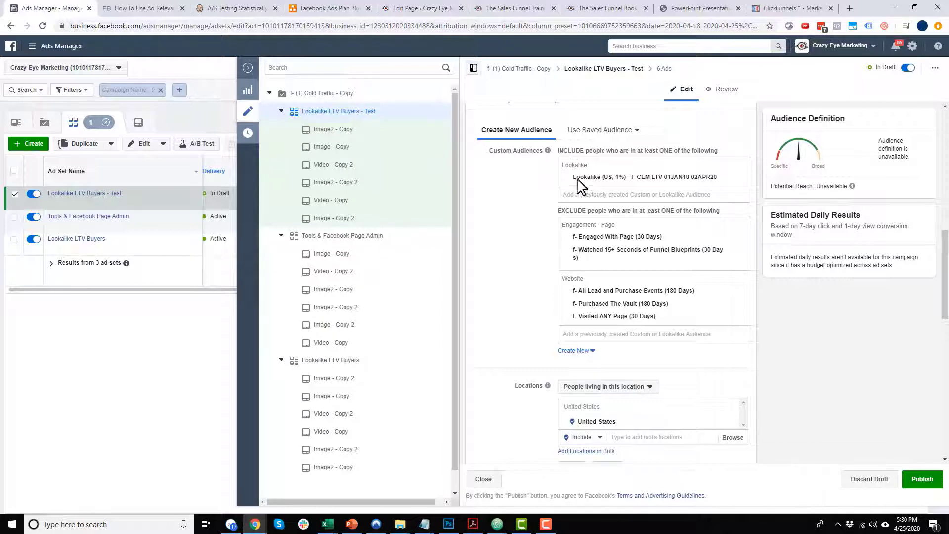
Step: Open the Image2 - Copy ad in the Lookalike LTV Buyers - Test ad set and change it from an existing post to a newly created ad
click(333, 129)
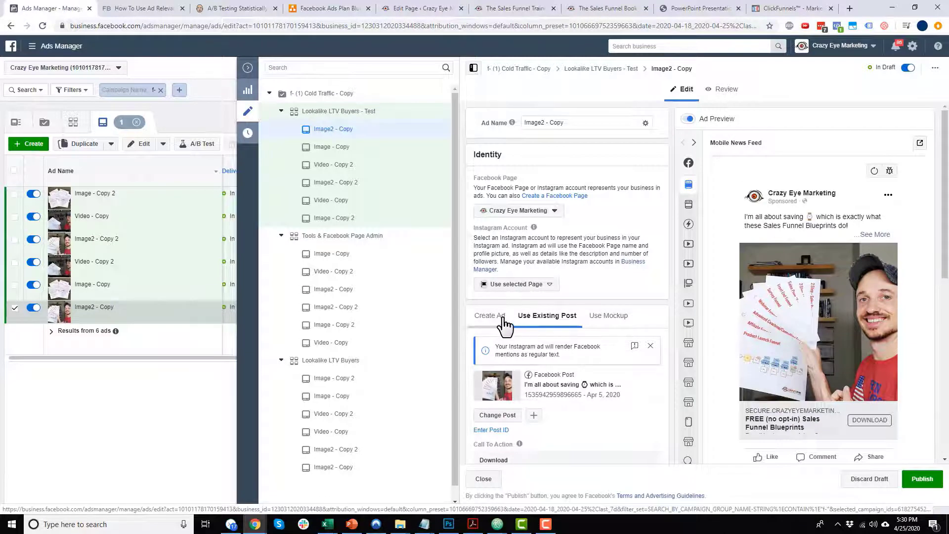
mouse_move(442, 137)
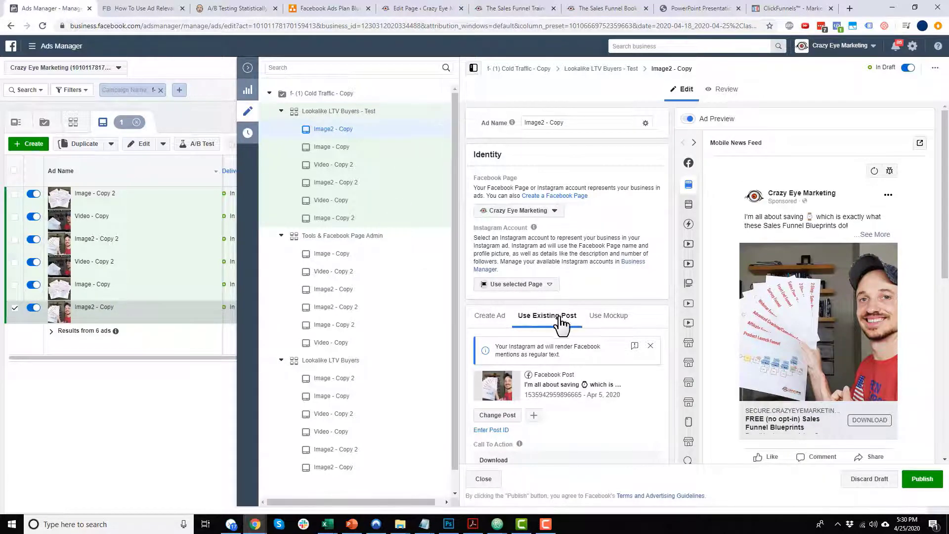
scroll(561, 318, down, 2)
click(488, 219)
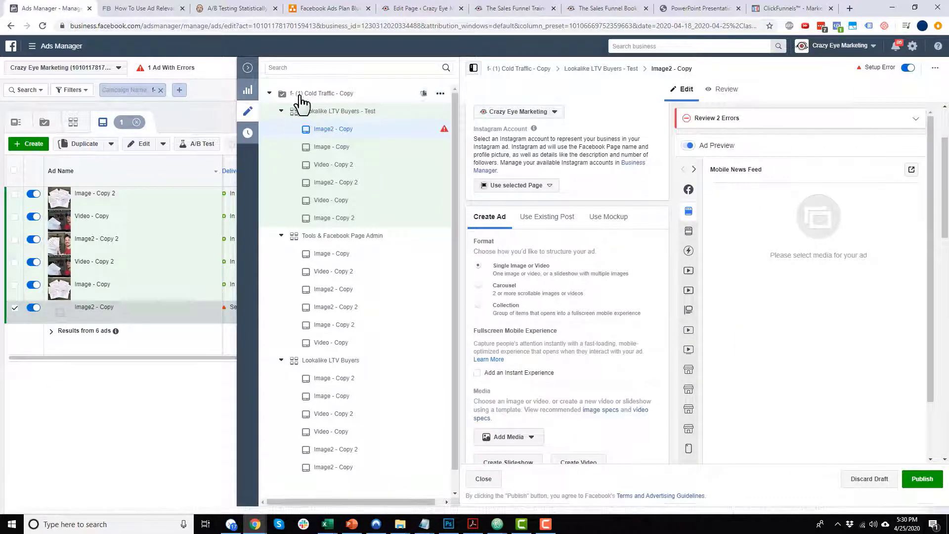
Step: Delete the Image - Copy ad from the Lookalike LTV Buyers - Test ad set and collapse the editor
click(440, 147)
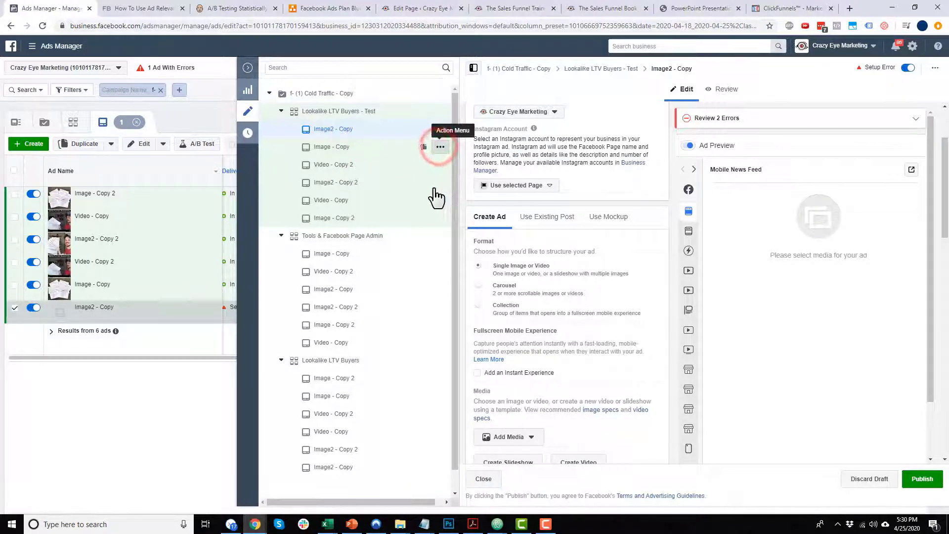
click(462, 213)
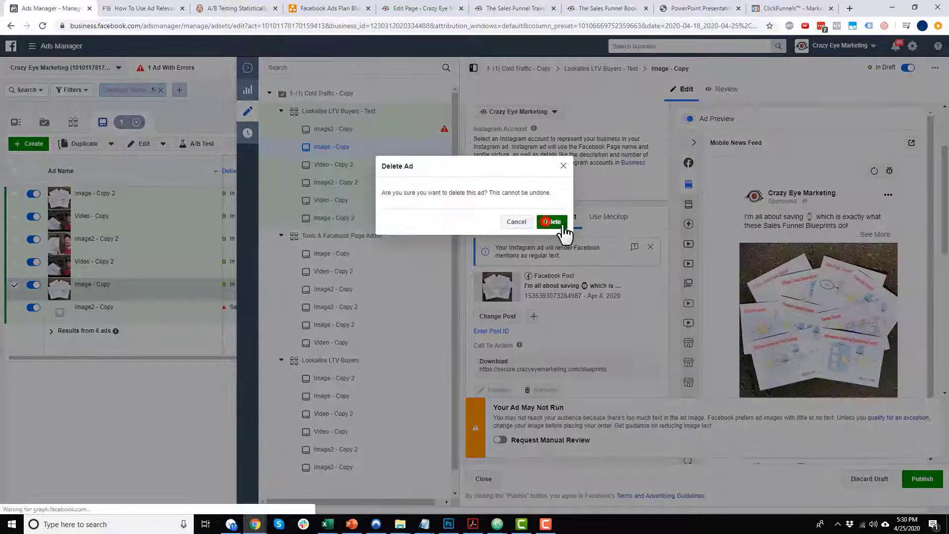
click(545, 221)
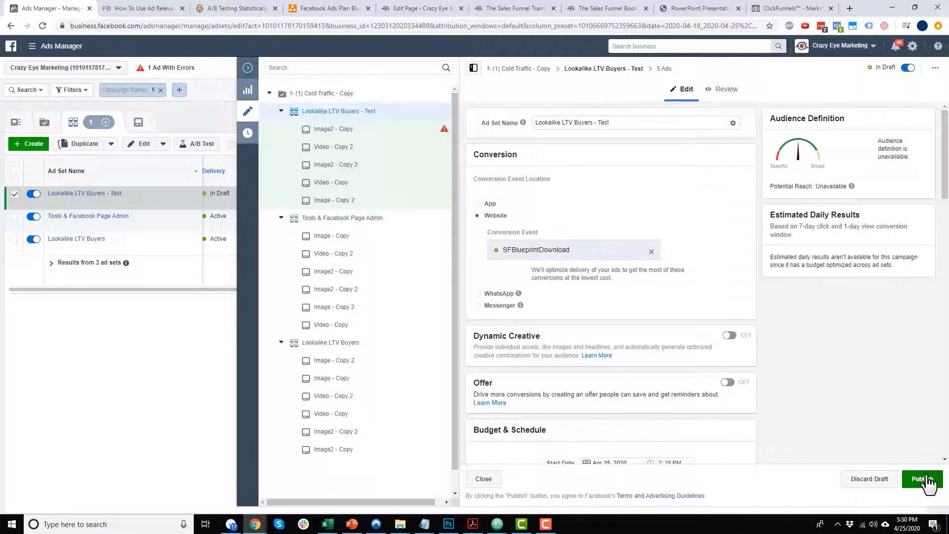
click(250, 70)
click(153, 289)
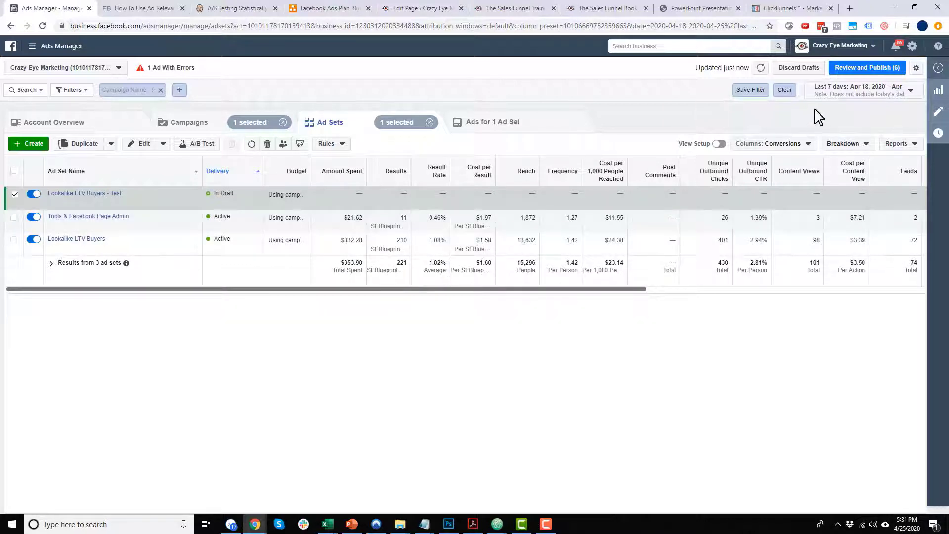
Step: Set the reporting period to Apr 25 – May 2, 2020 and check the ad sets' metrics and the test ad set's ads
click(844, 90)
click(710, 196)
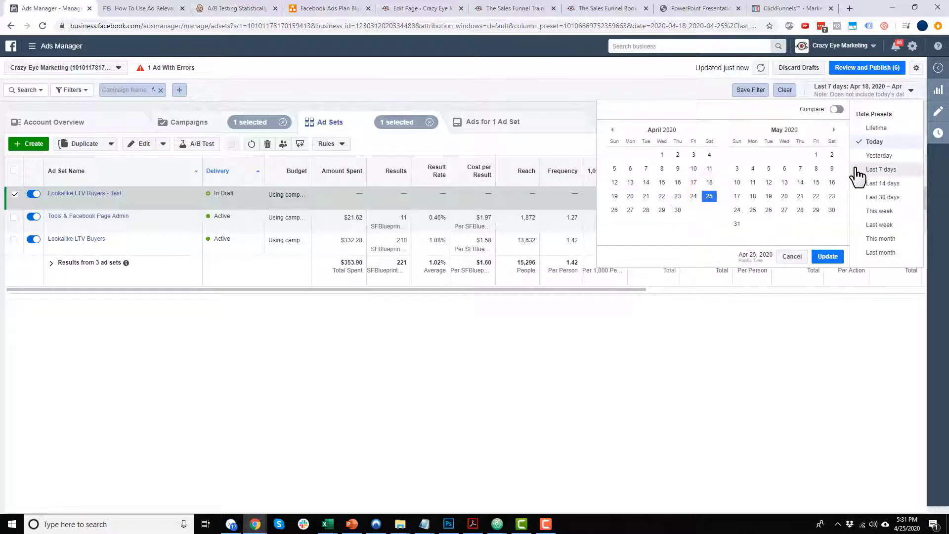
click(834, 155)
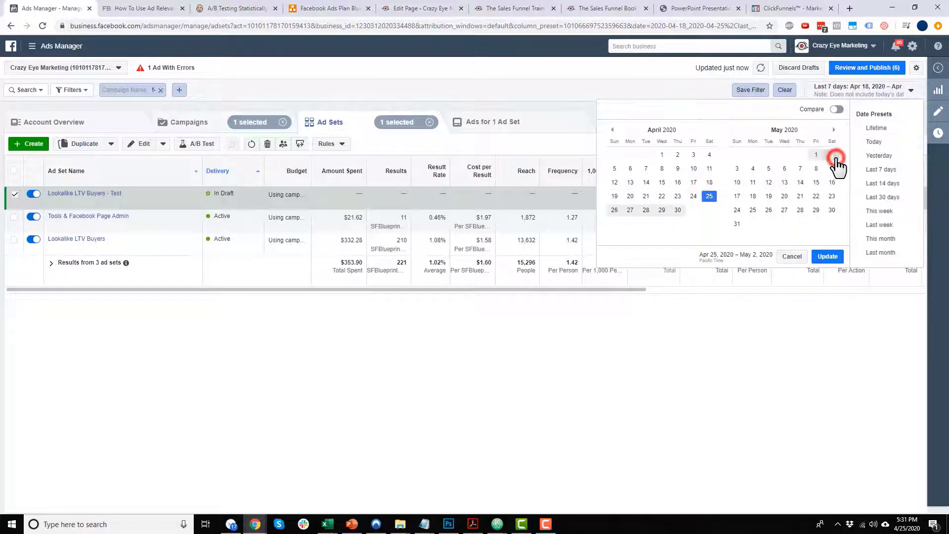
click(827, 256)
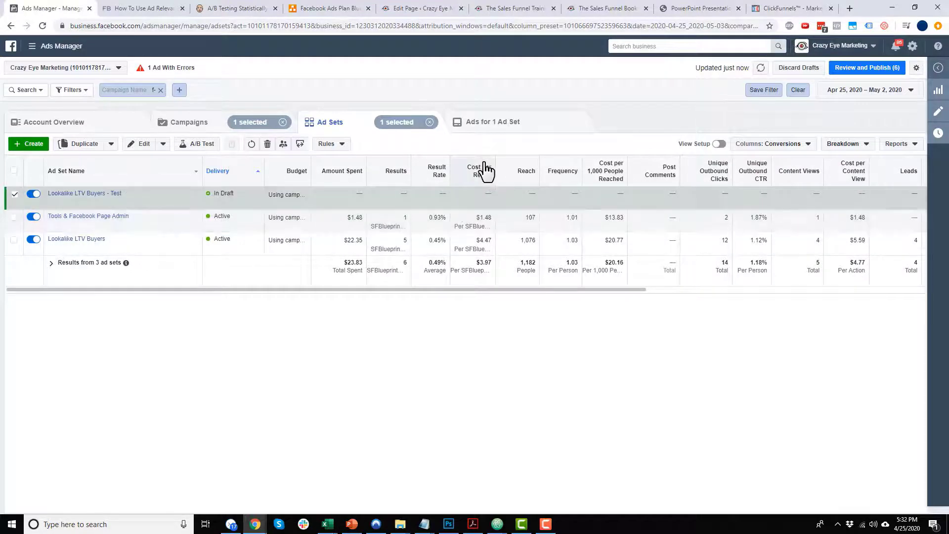
click(105, 195)
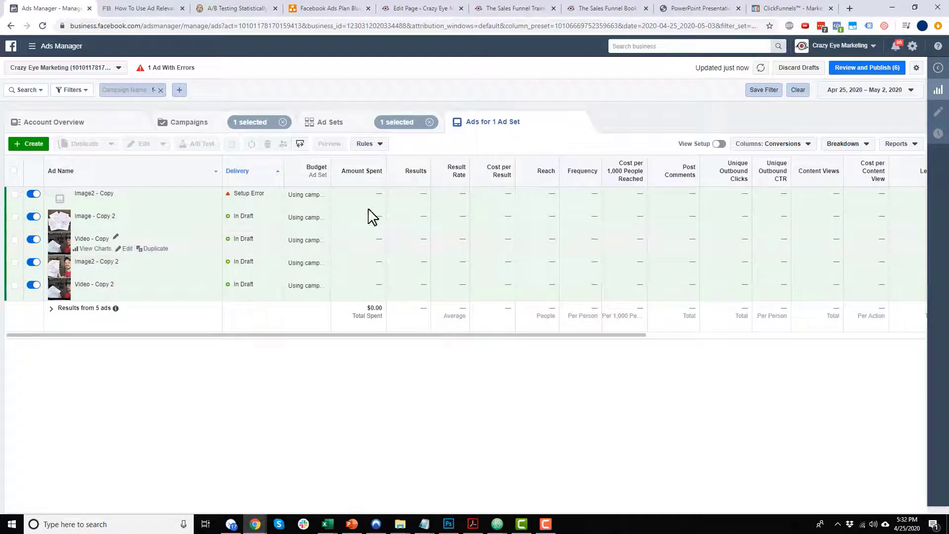
click(359, 129)
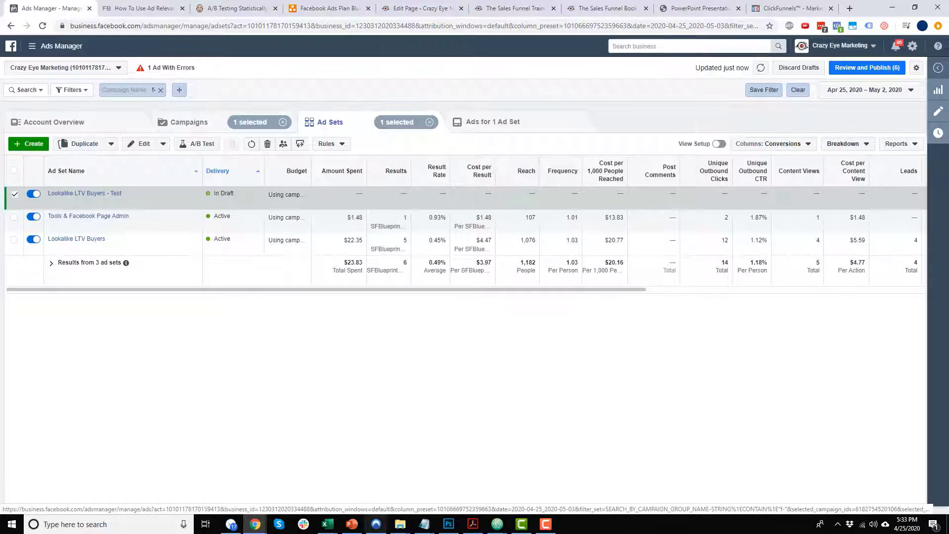
Step: Switch to the PowerPoint Testing slide and go over the Ad, Audience and Ad Relevance Diagnostics items by selecting their text
click(351, 524)
double_click(303, 327)
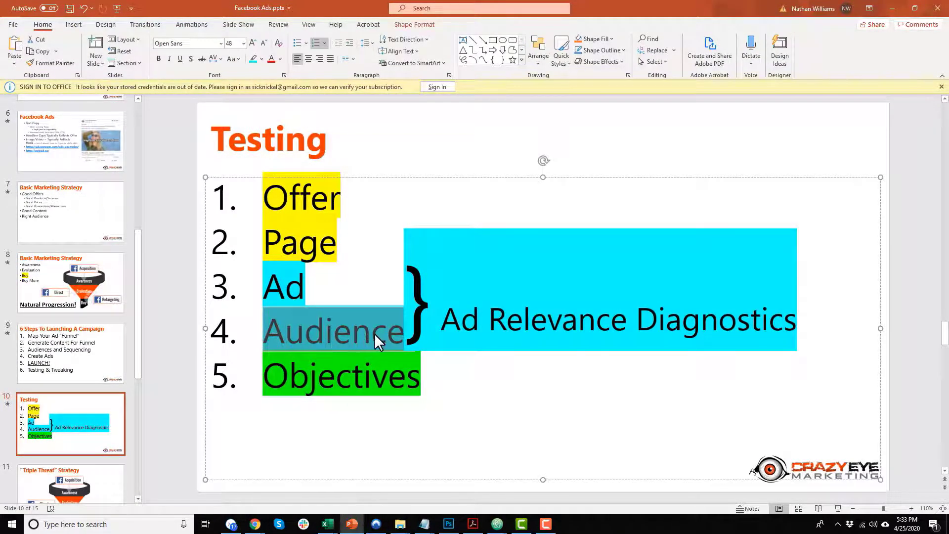
mouse_move(277, 300)
mouse_down()
mouse_move(303, 290)
mouse_move(262, 290)
mouse_up()
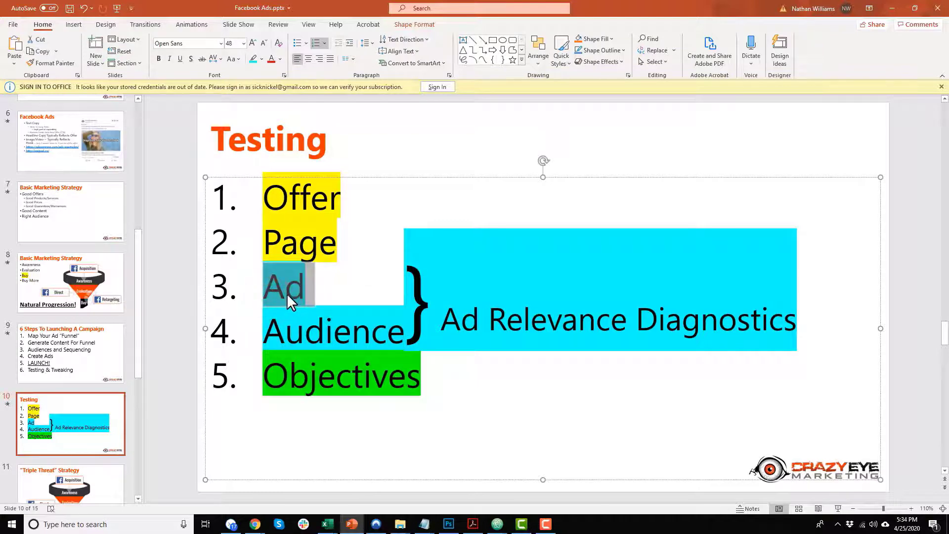
click(256, 330)
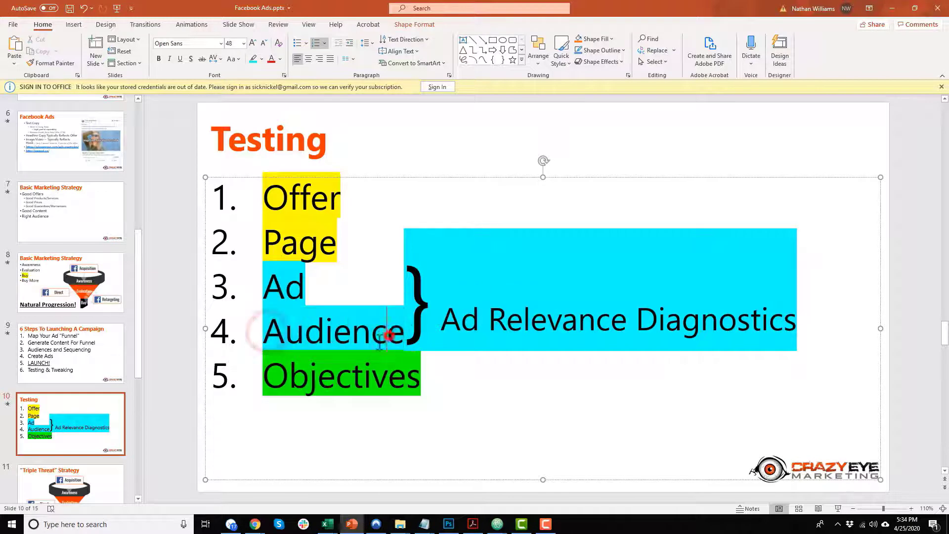
double_click(267, 331)
drag(266, 290, 314, 296)
click(313, 323)
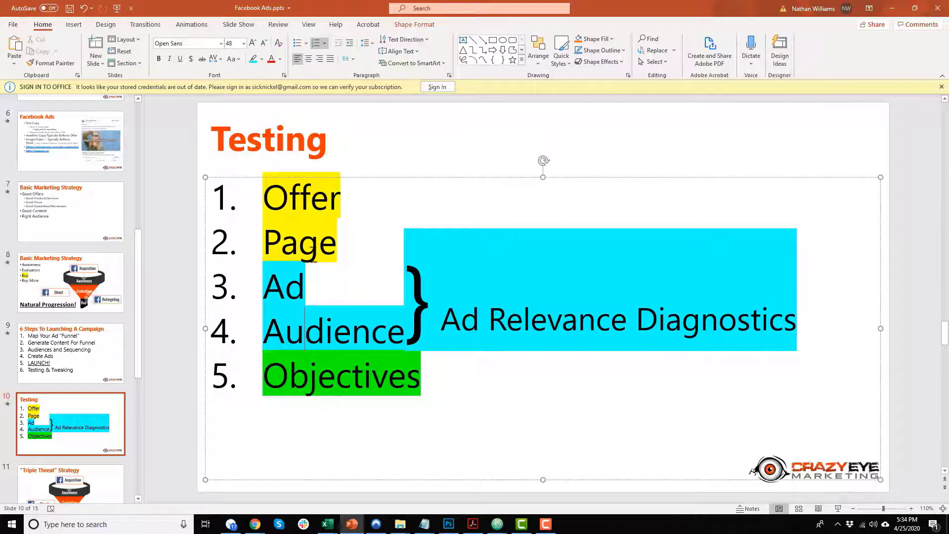
drag(439, 318, 741, 321)
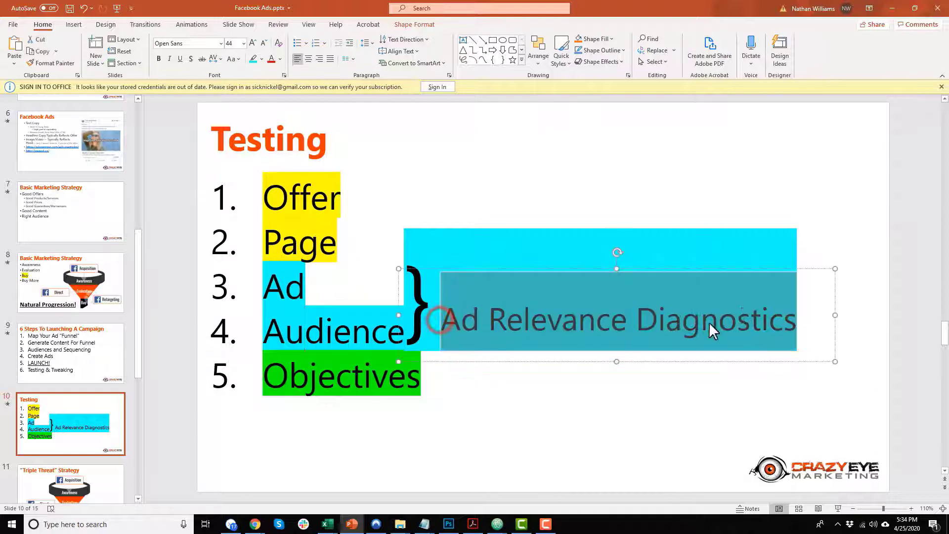
click(264, 287)
double_click(267, 286)
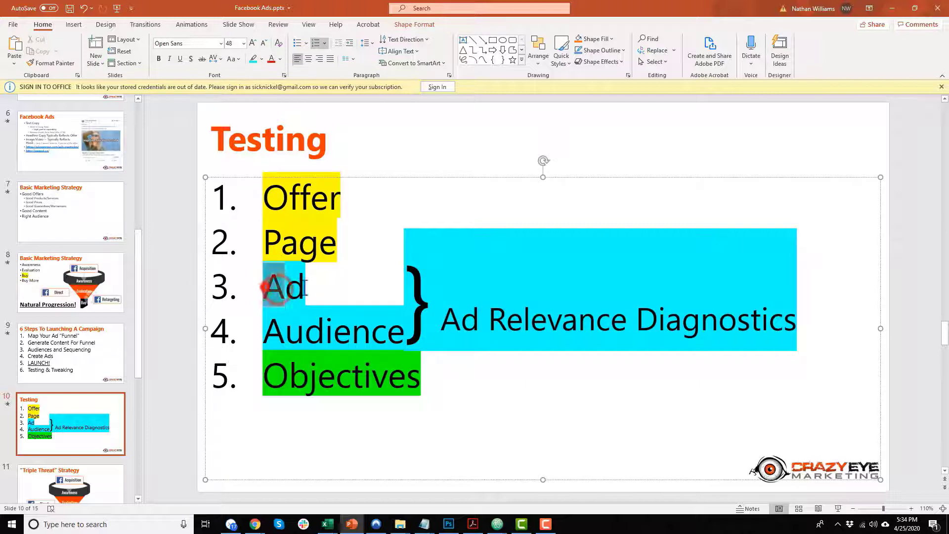
double_click(269, 335)
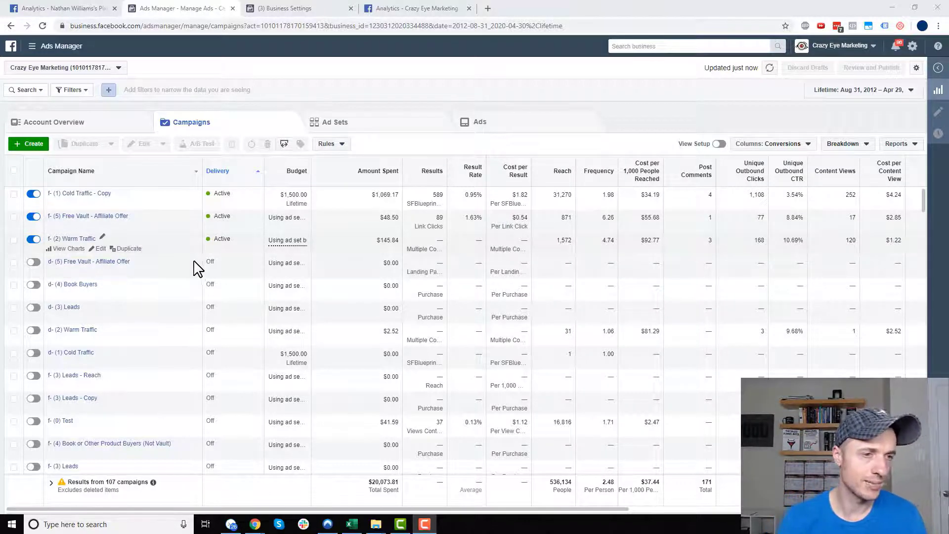
Step: Open the Video ad under the f- (5) Free Vault - Affiliate Offer campaign and examine its metrics and quality, engagement and conversion rankings
click(97, 218)
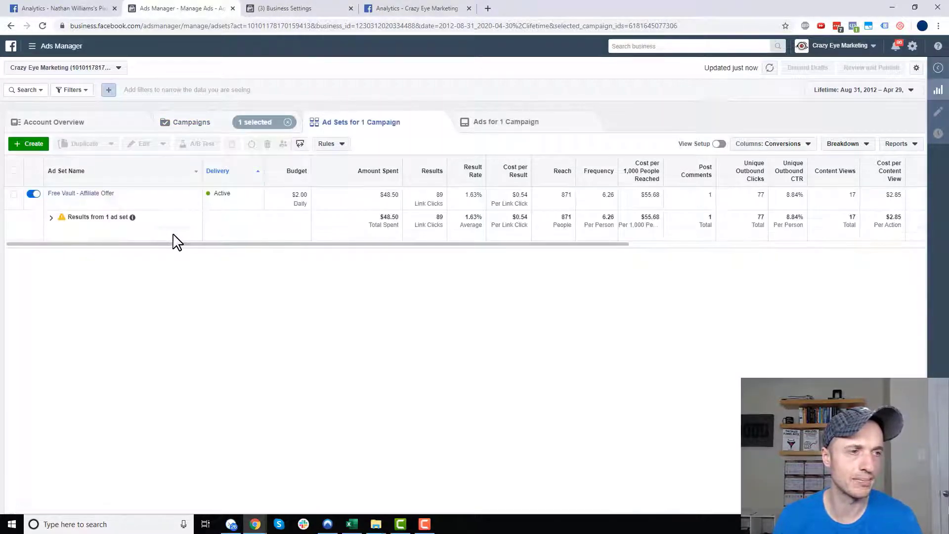
click(84, 193)
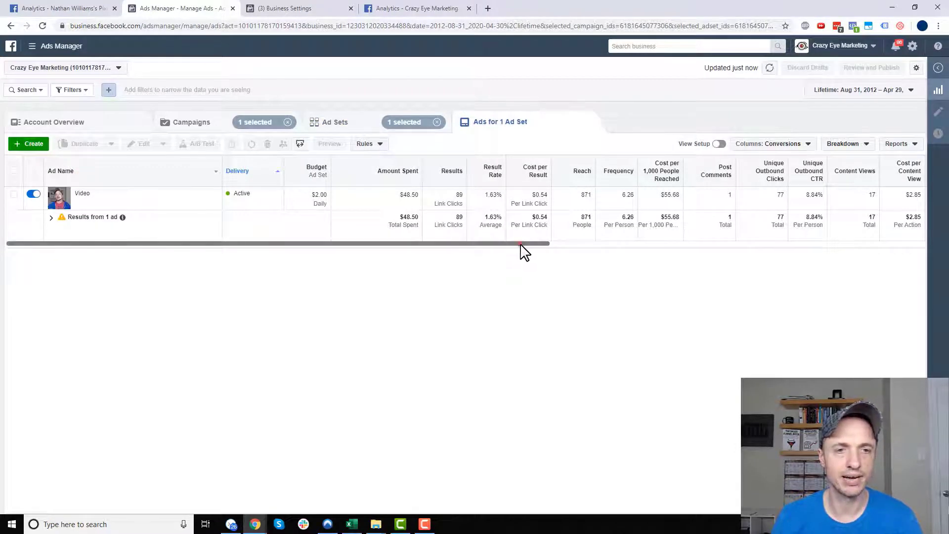
drag(521, 244, 830, 250)
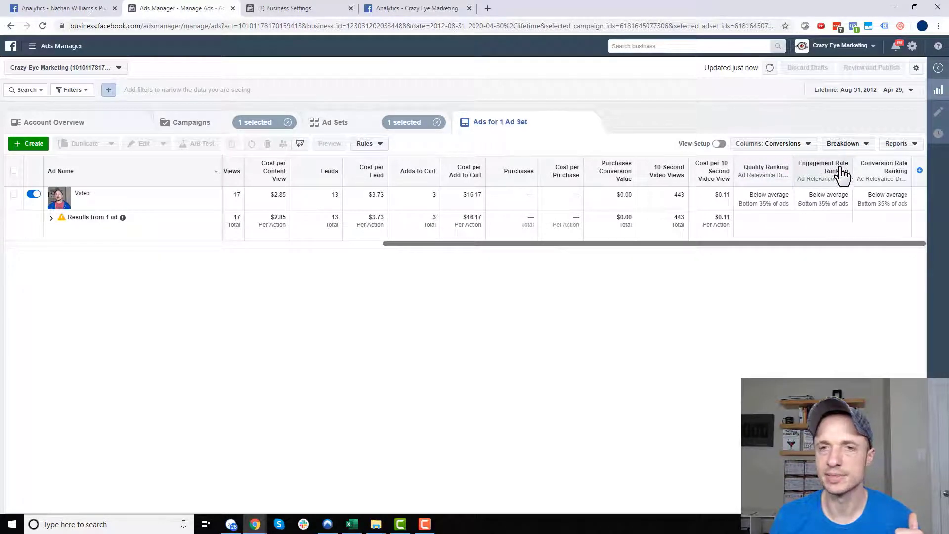
mouse_move(840, 182)
mouse_move(880, 179)
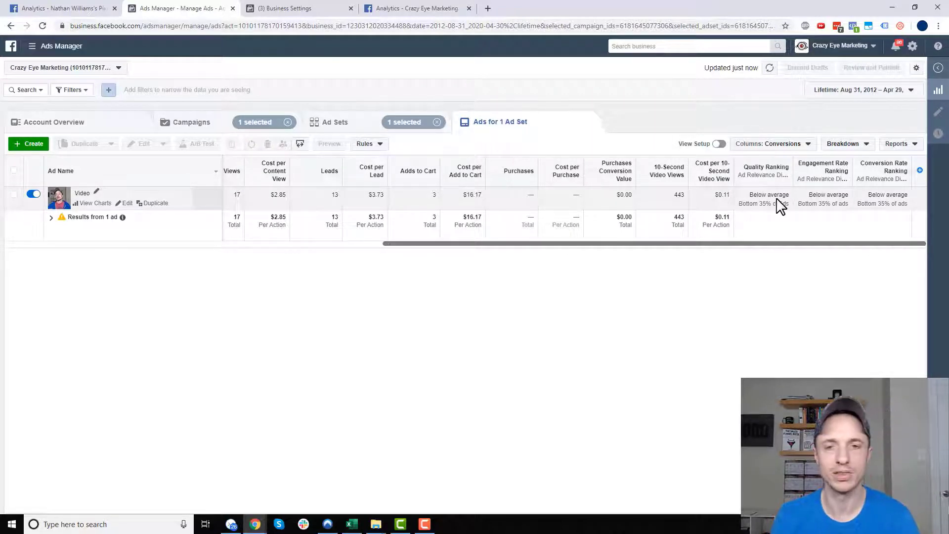
drag(721, 243, 435, 258)
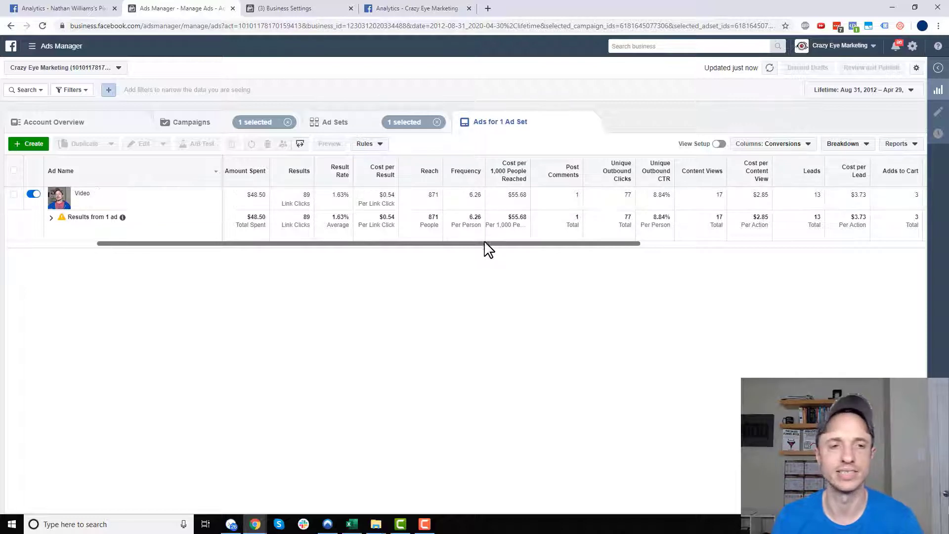
drag(487, 243, 866, 250)
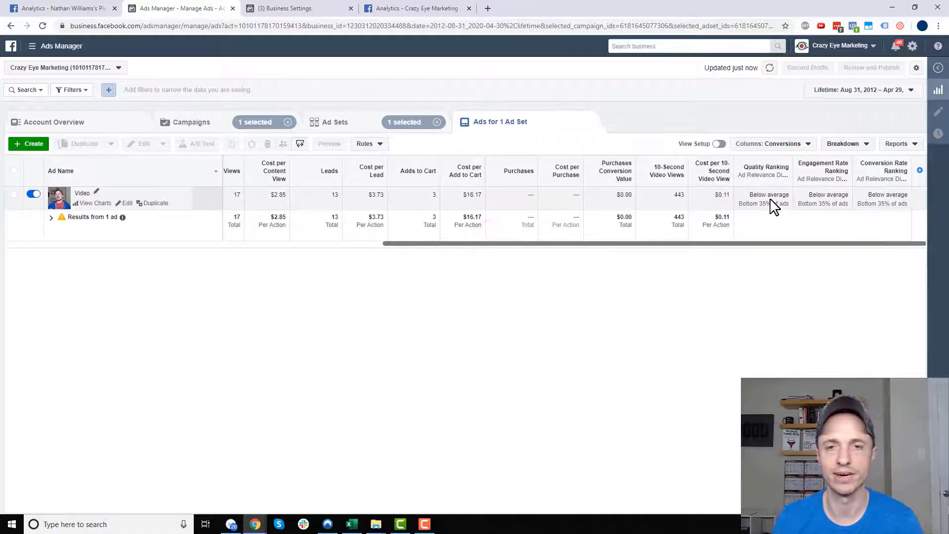
drag(772, 244, 634, 256)
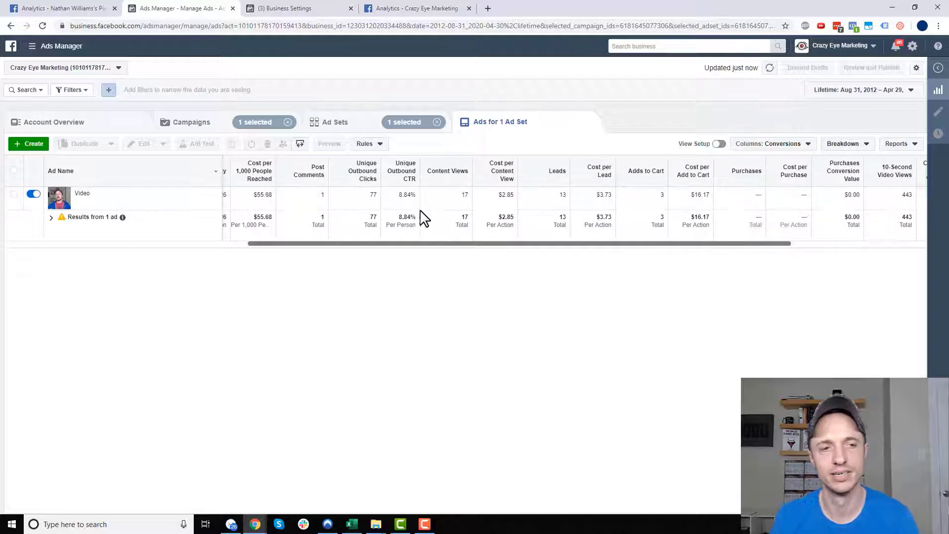
drag(429, 247, 314, 235)
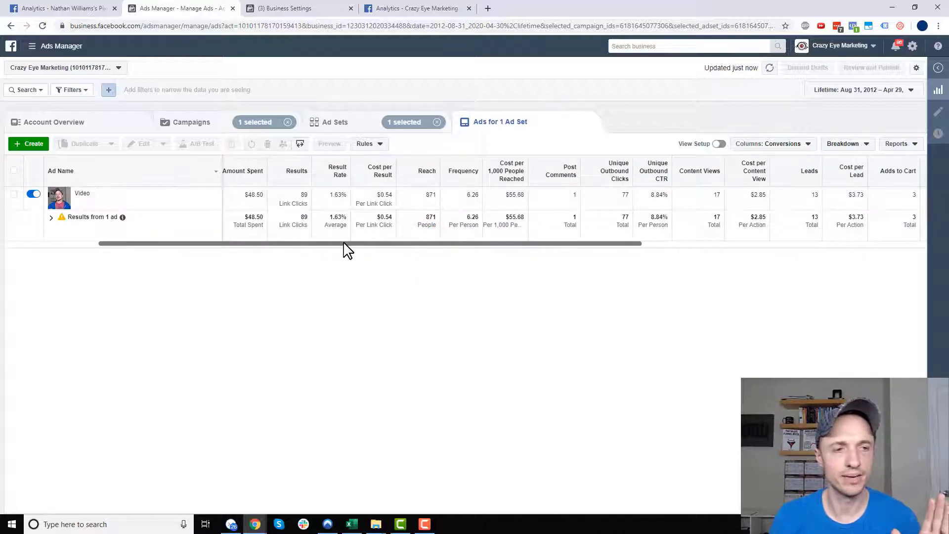
drag(345, 244, 267, 240)
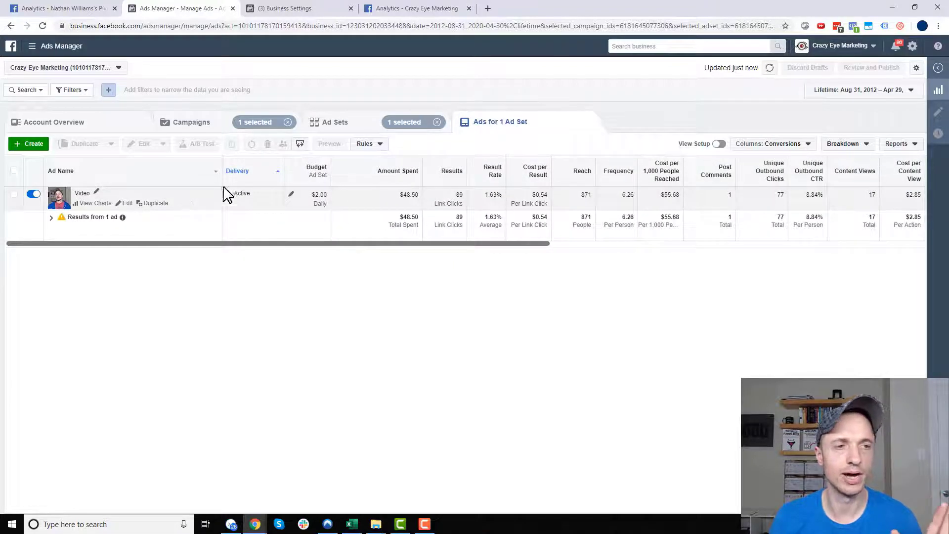
Step: Duplicate the Free Vault - Affiliate Offer ad set once into its original campaign, keeping existing reactions, comments and shares
click(358, 123)
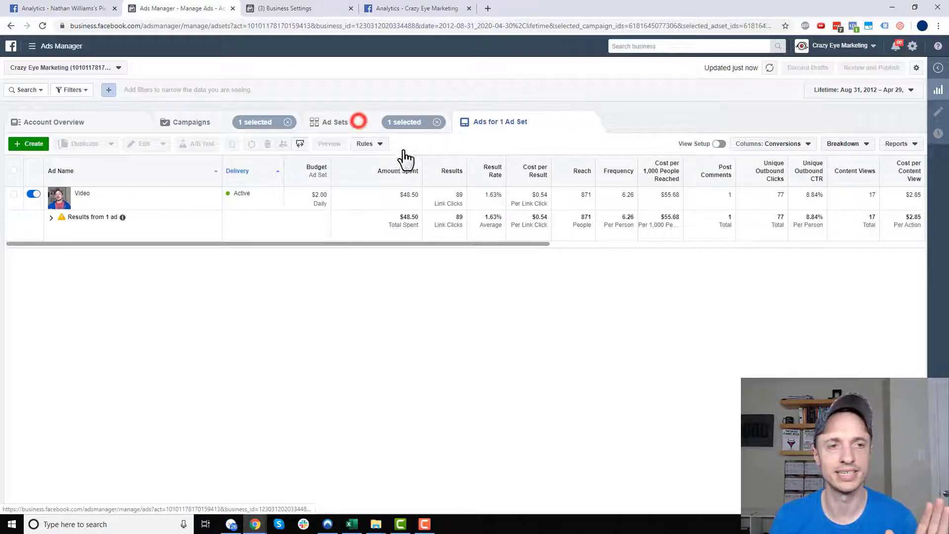
mouse_move(513, 173)
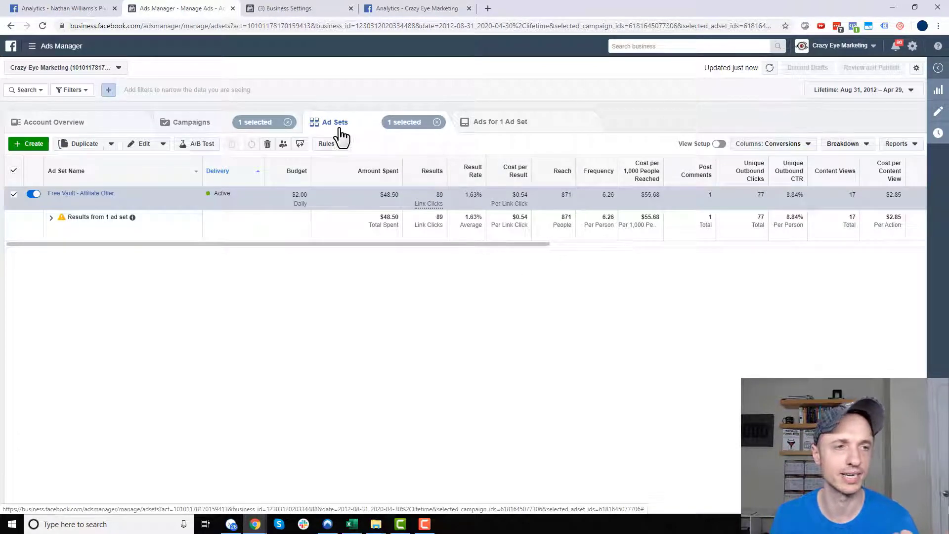
click(82, 147)
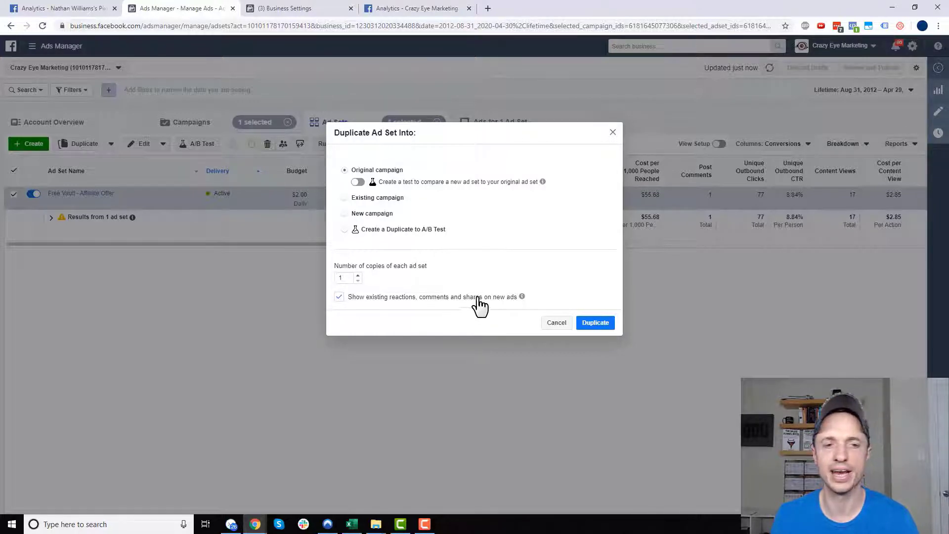
click(597, 323)
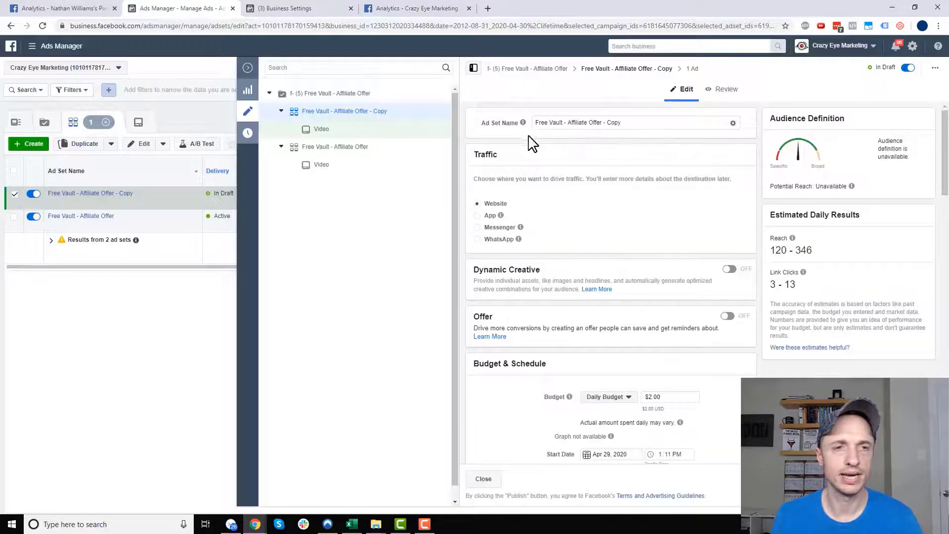
Step: Rename the duplicated ad set as "Free Vault - Affiliate Offer - Dynamic Creative - TEST"
click(702, 122)
key(BackSpace)
key(BackSpace)
key(BackSpace)
key(BackSpace)
text(c Creative - TEST)
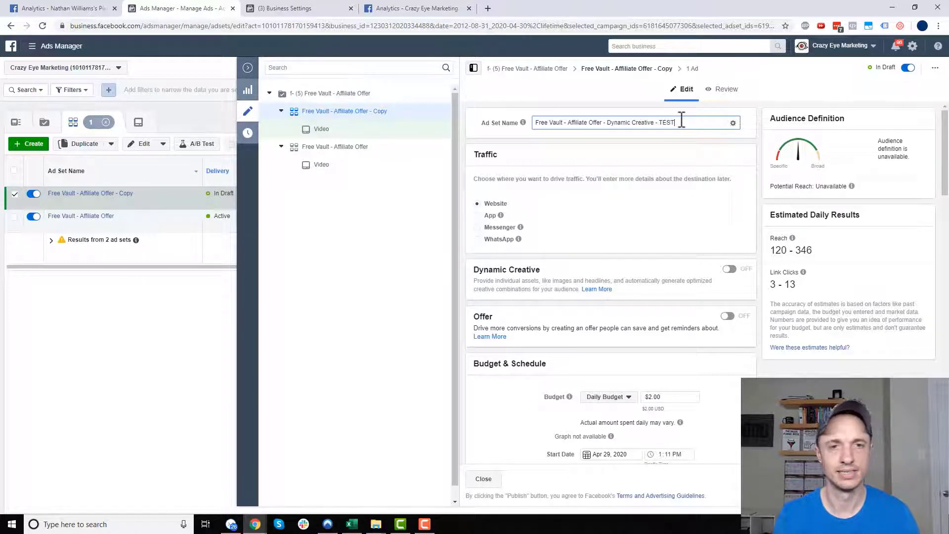
click(667, 146)
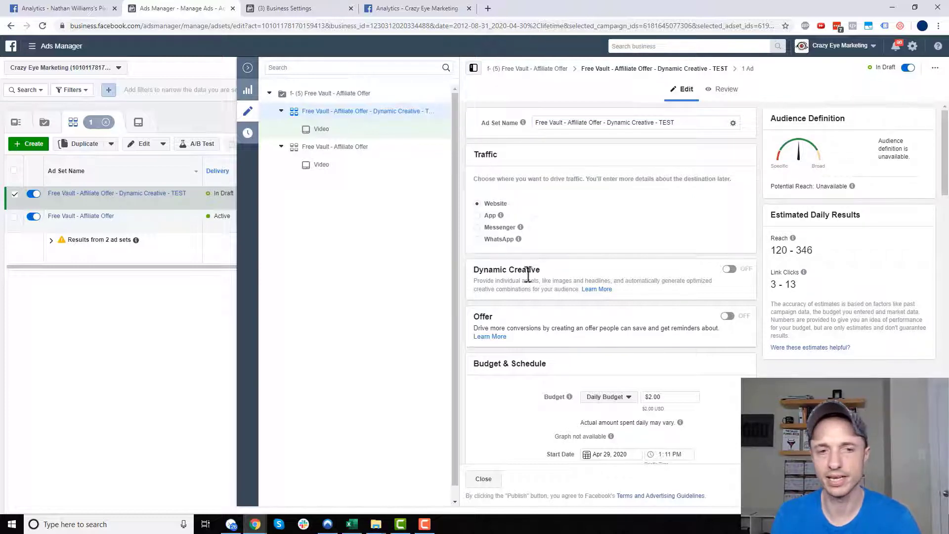
Step: Turn on Dynamic Creative for the test ad set and check its audience, placement and delivery settings
click(730, 270)
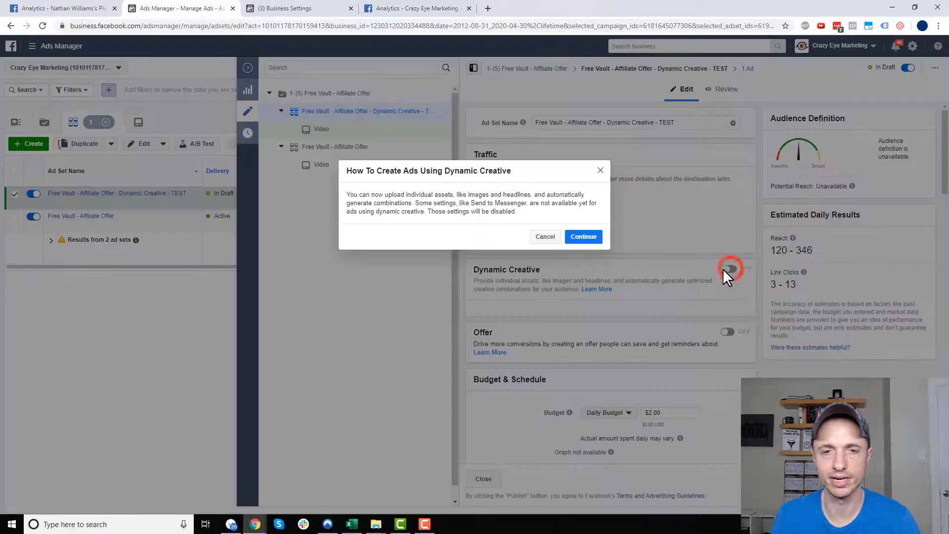
click(584, 236)
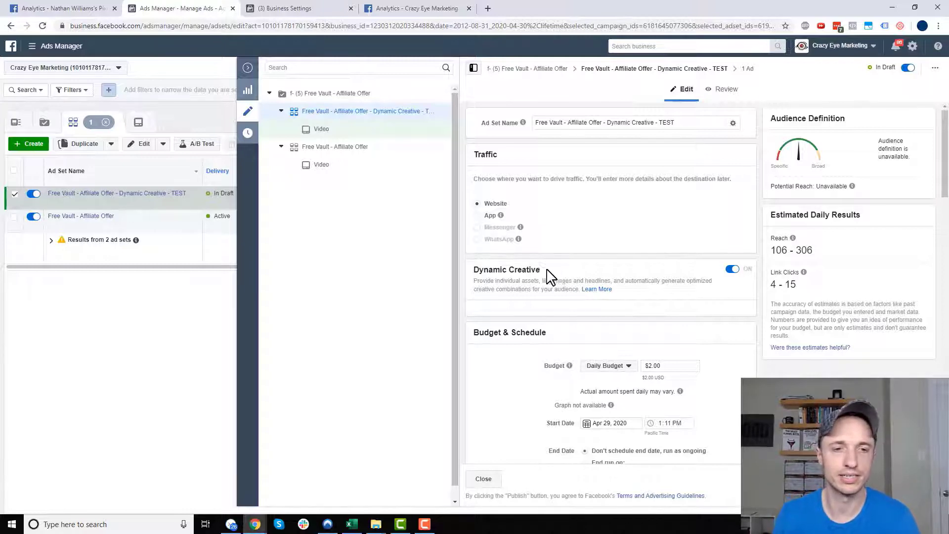
scroll(546, 280, down, 2)
scroll(620, 283, down, 7)
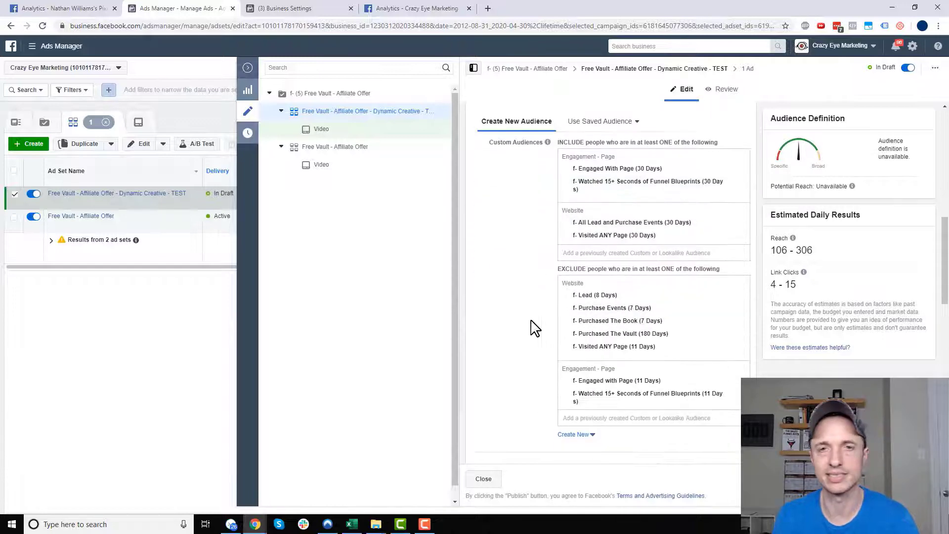
scroll(535, 328, down, 2)
scroll(533, 321, down, 7)
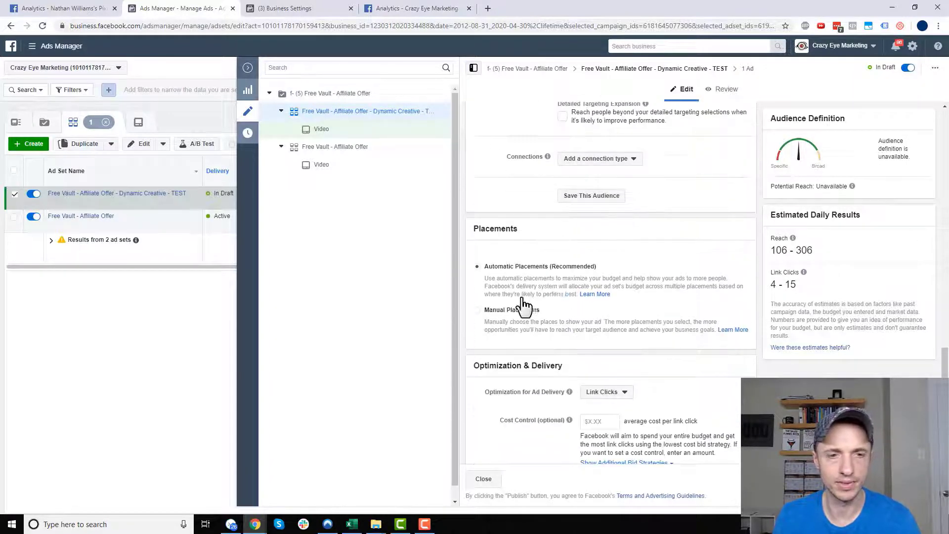
scroll(555, 295, down, 2)
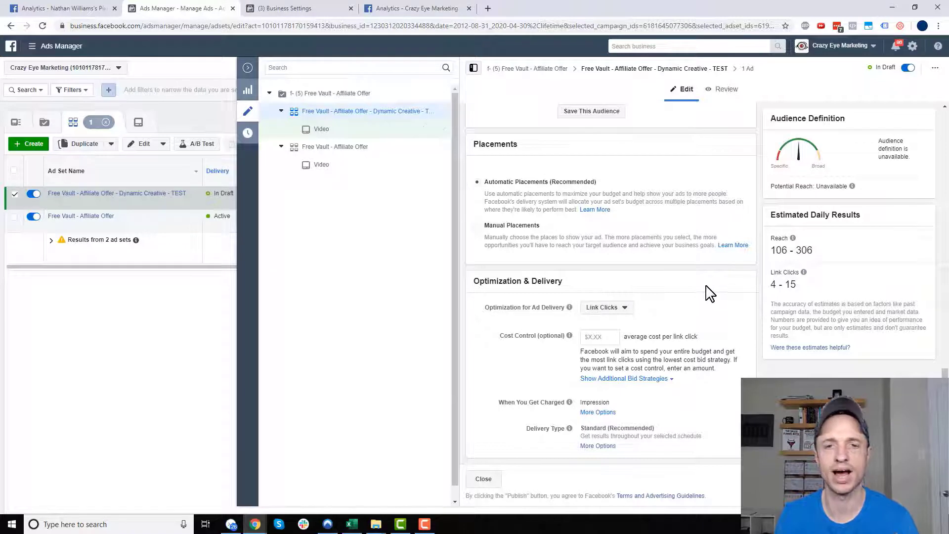
Step: Open the Video ad in the Dynamic Creative test ad set and turn off Optimize Creative For Each Person
click(357, 131)
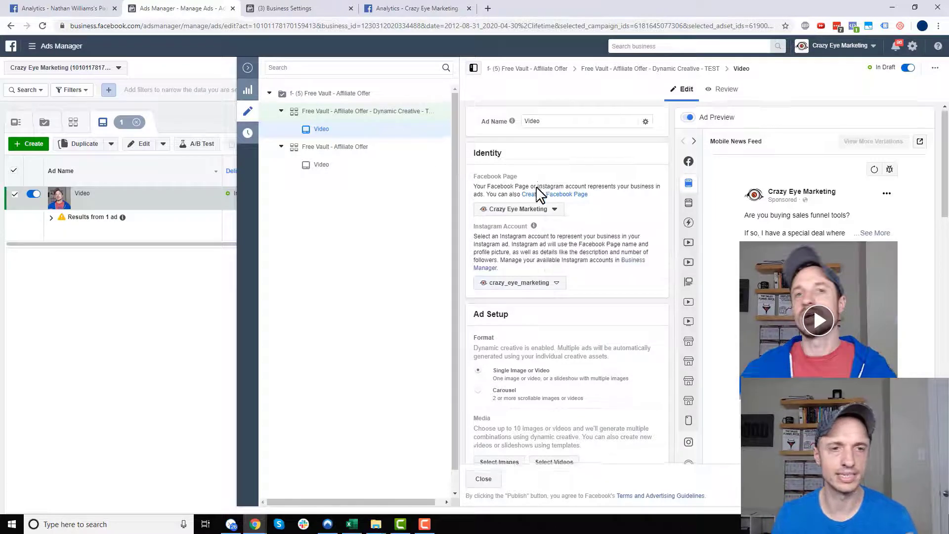
scroll(542, 191, down, 3)
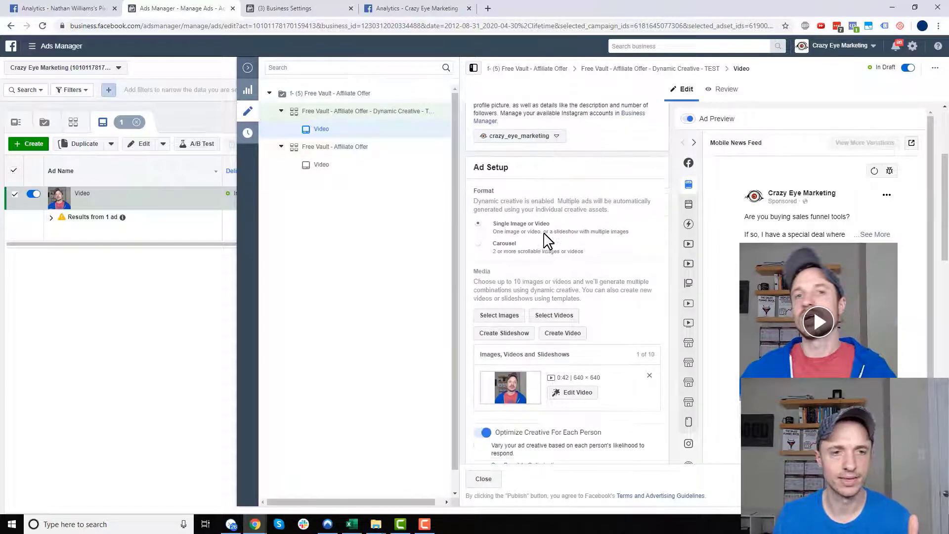
scroll(520, 216, down, 1)
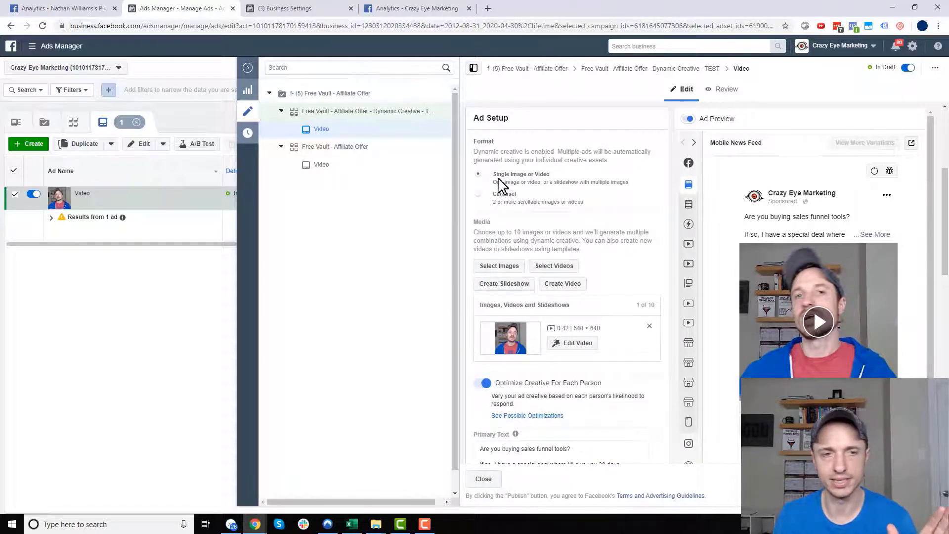
scroll(539, 187, down, 3)
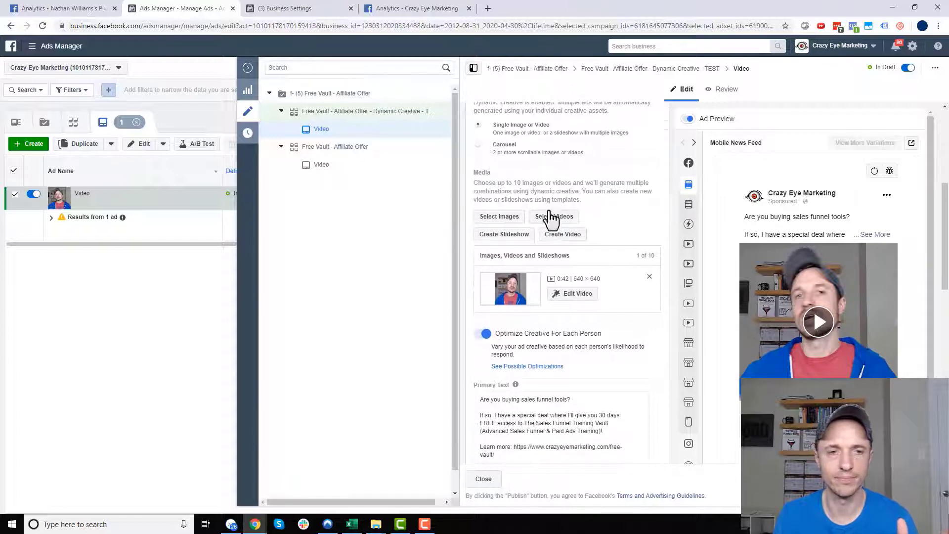
scroll(524, 175, up, 1)
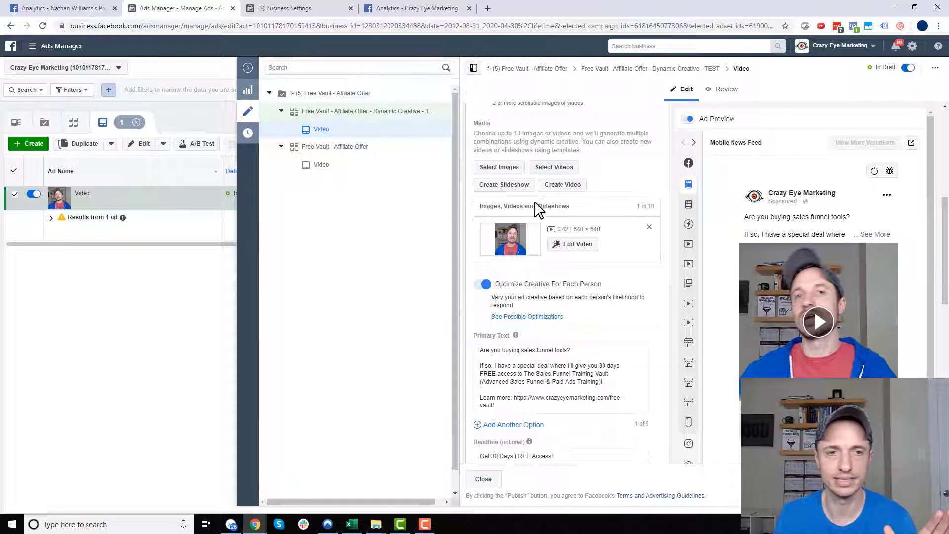
scroll(515, 229, down, 2)
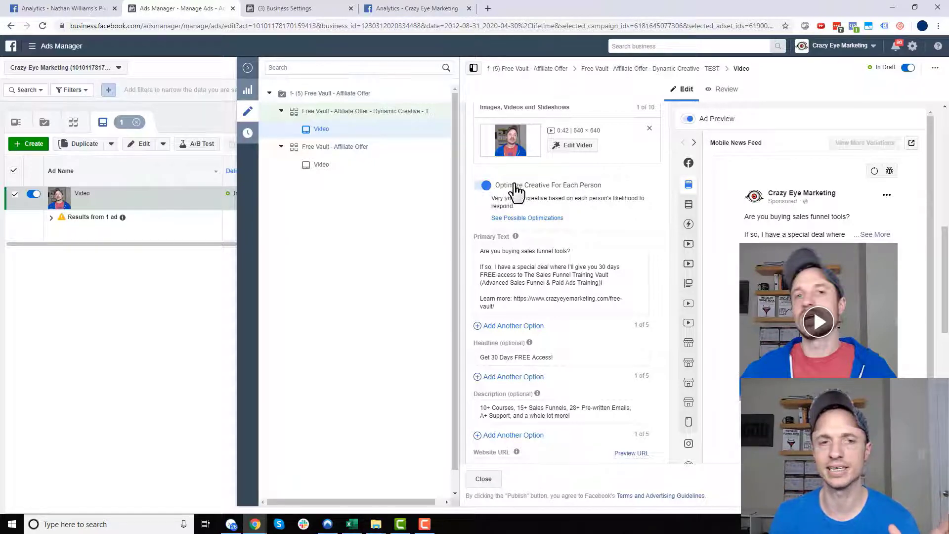
click(487, 186)
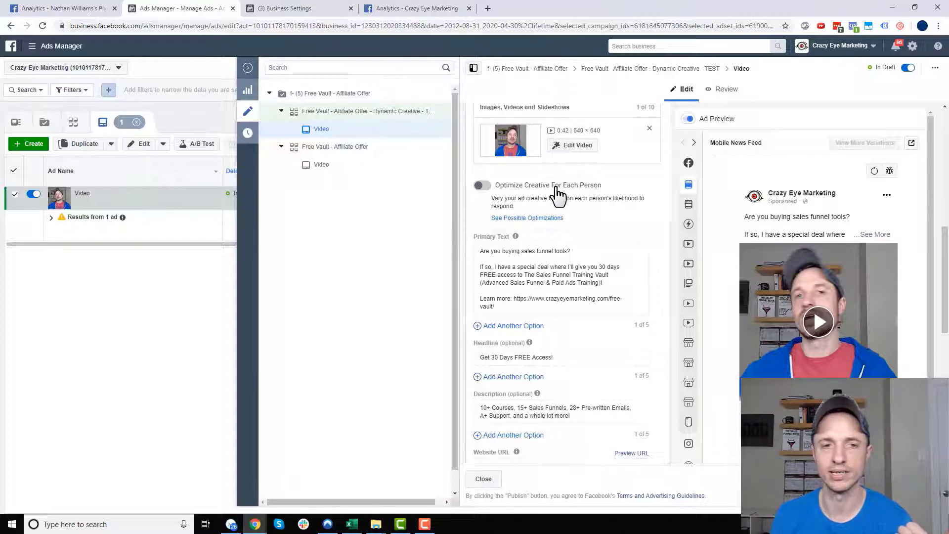
Step: Review the Video ad's primary text, headline, description, website URL, call to action, tracking and media options
scroll(543, 198, down, 1)
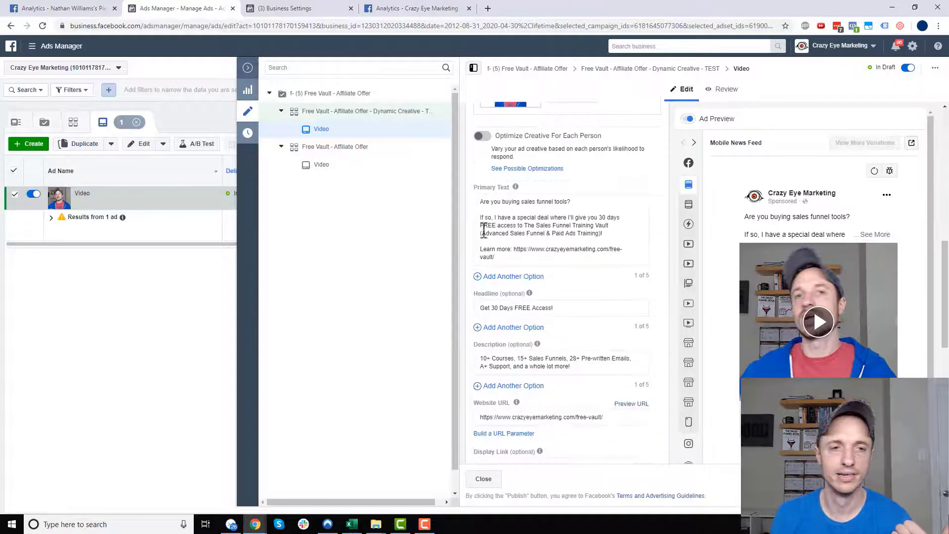
scroll(551, 243, up, 2)
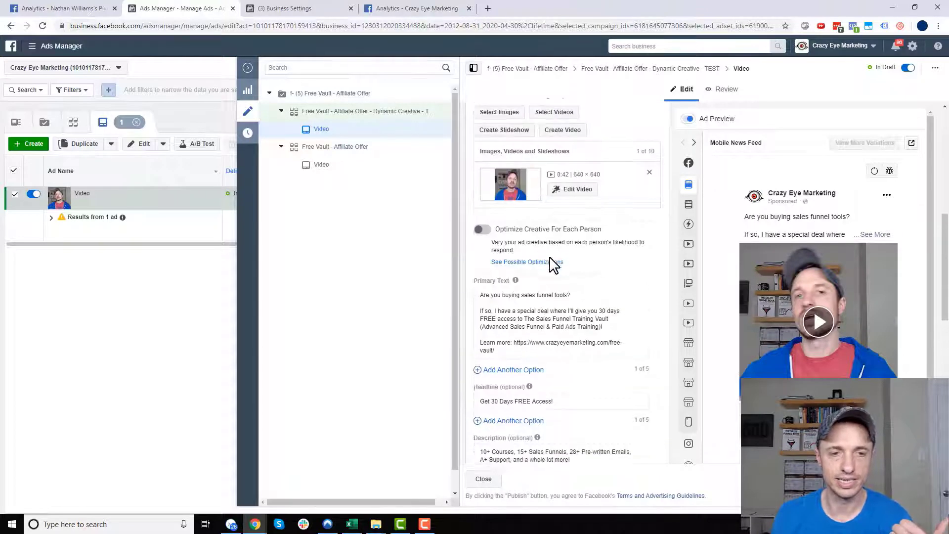
scroll(555, 261, down, 2)
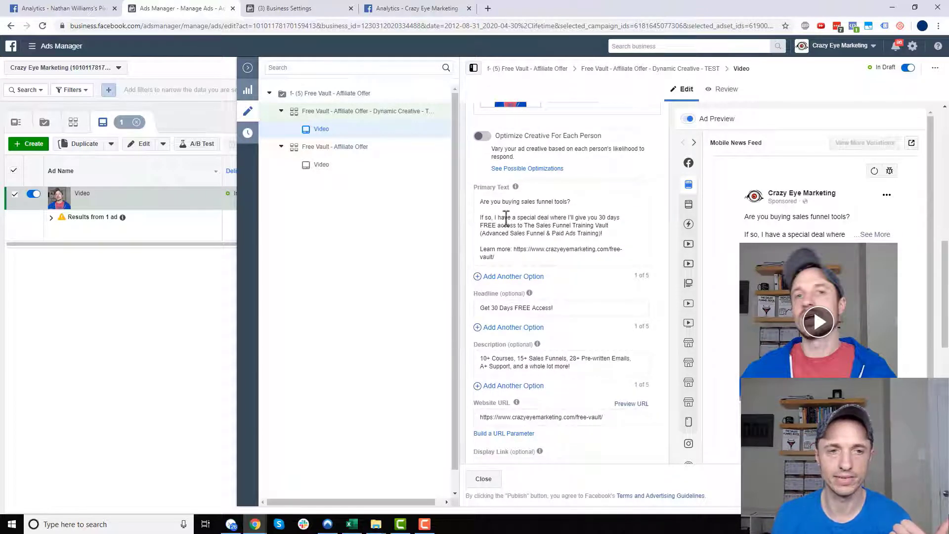
scroll(509, 232, down, 1)
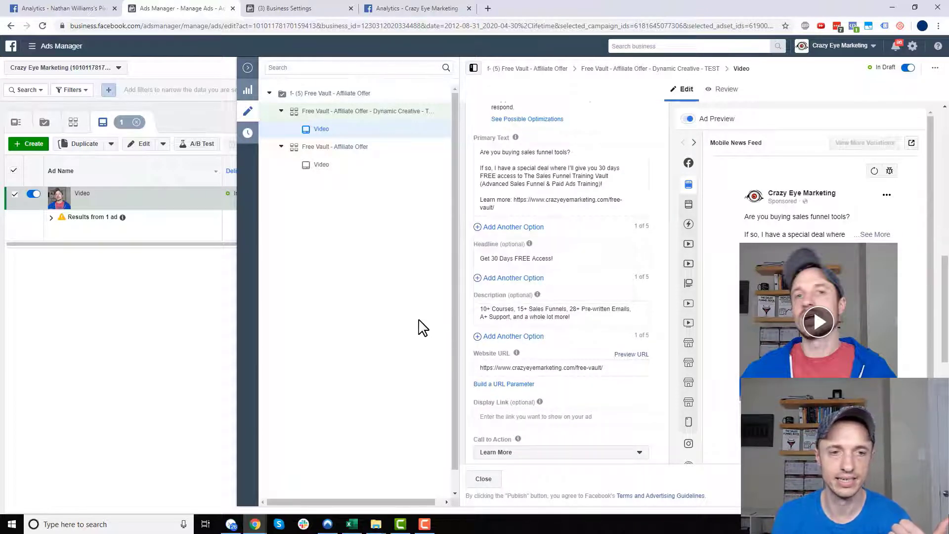
scroll(559, 308, down, 2)
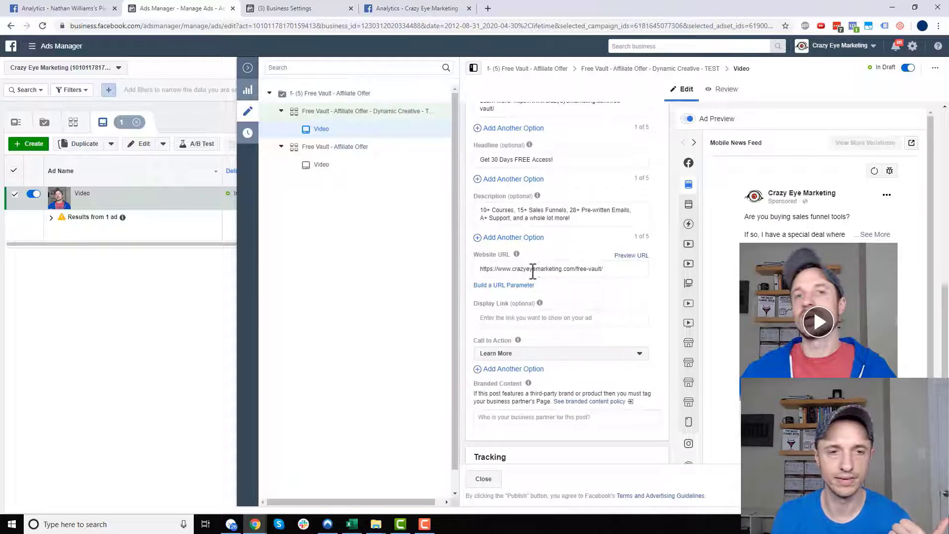
scroll(515, 351, down, 4)
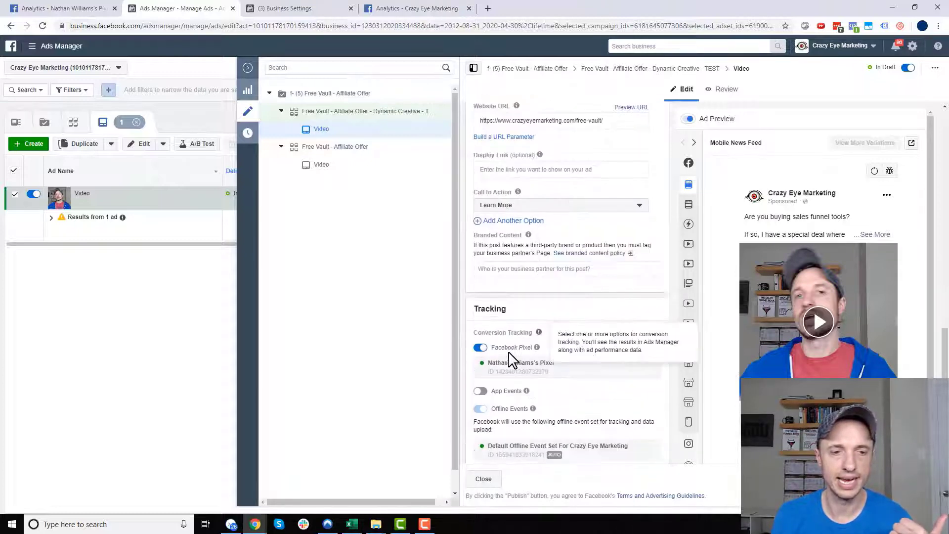
scroll(540, 388, up, 5)
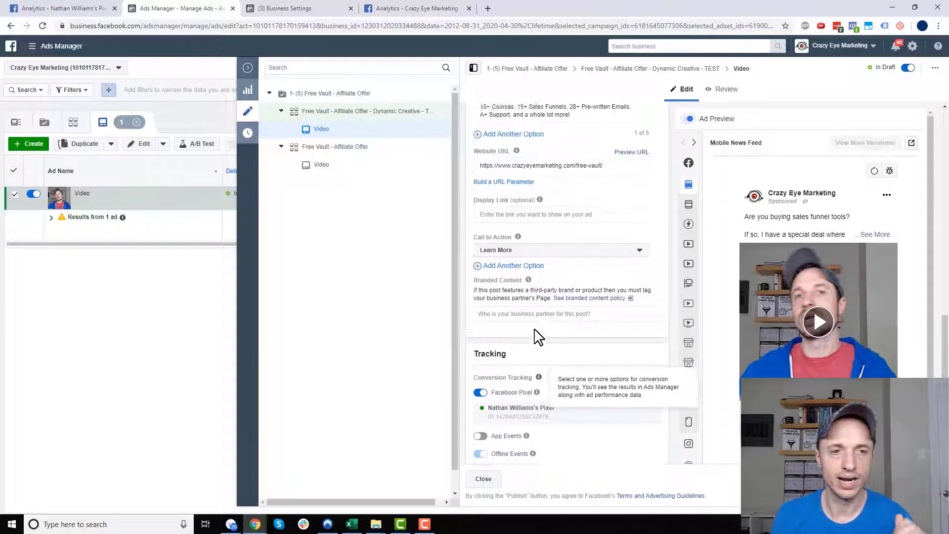
scroll(541, 352, up, 6)
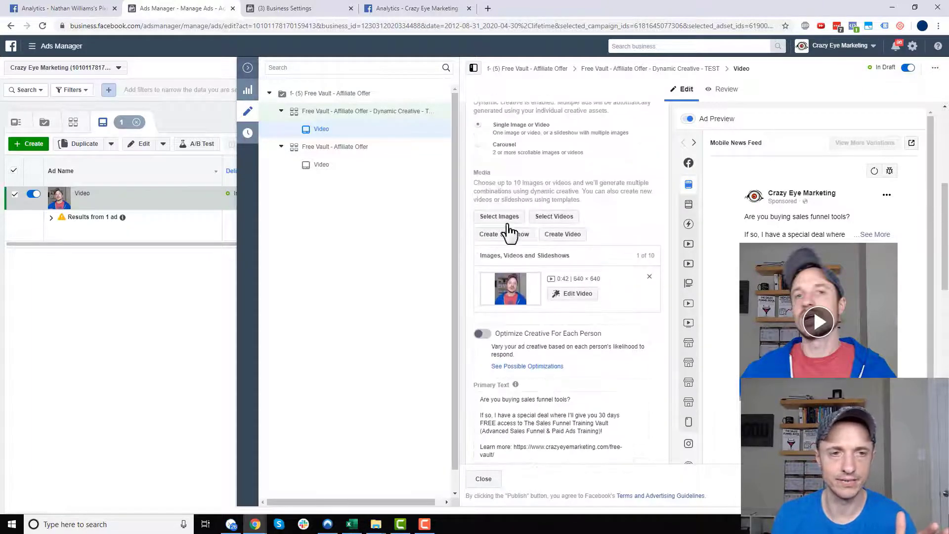
Step: Add the 1200 × 628 sales funnel diagram from the account images to the Dynamic Creative ad's media
click(499, 216)
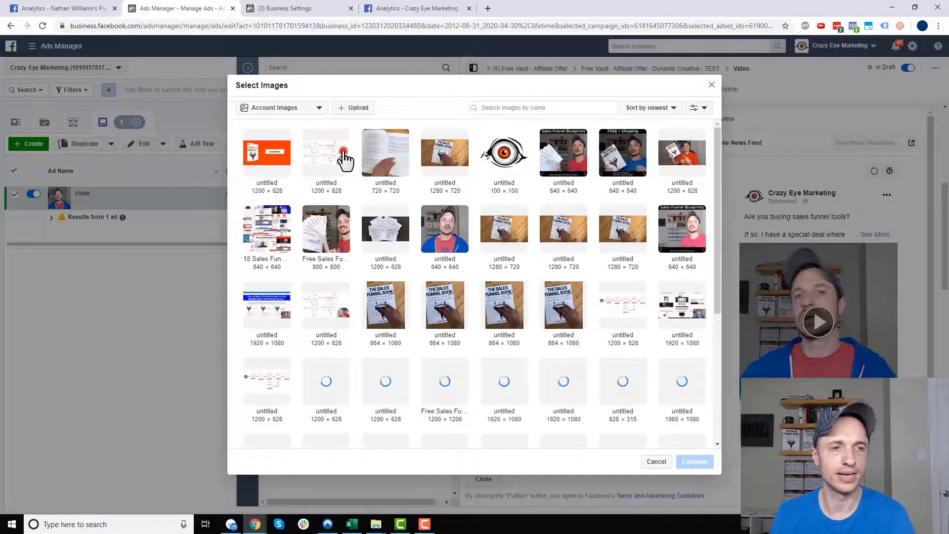
click(341, 156)
click(694, 461)
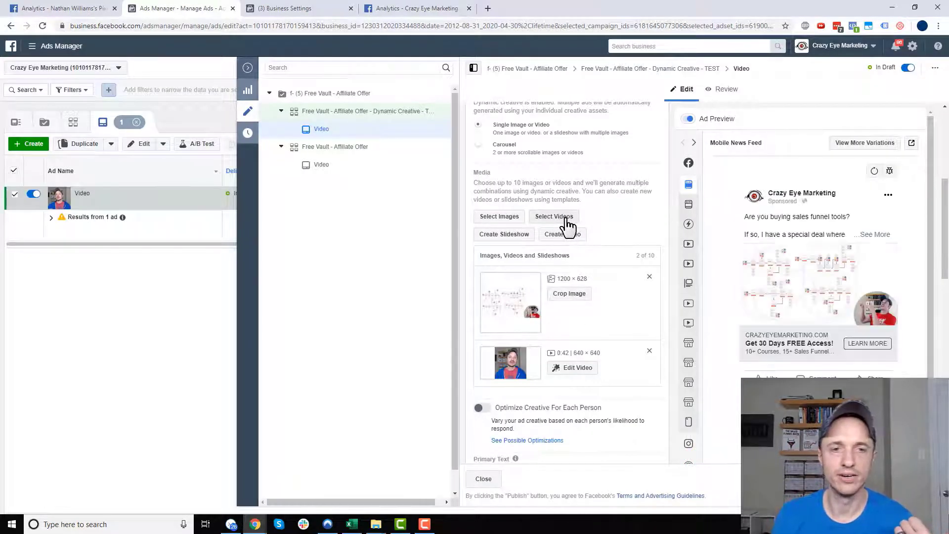
Step: Add a second primary text option to the ad with the placeholder text "fjdsk jfkldjsa fklds jklf"
scroll(568, 225, down, 5)
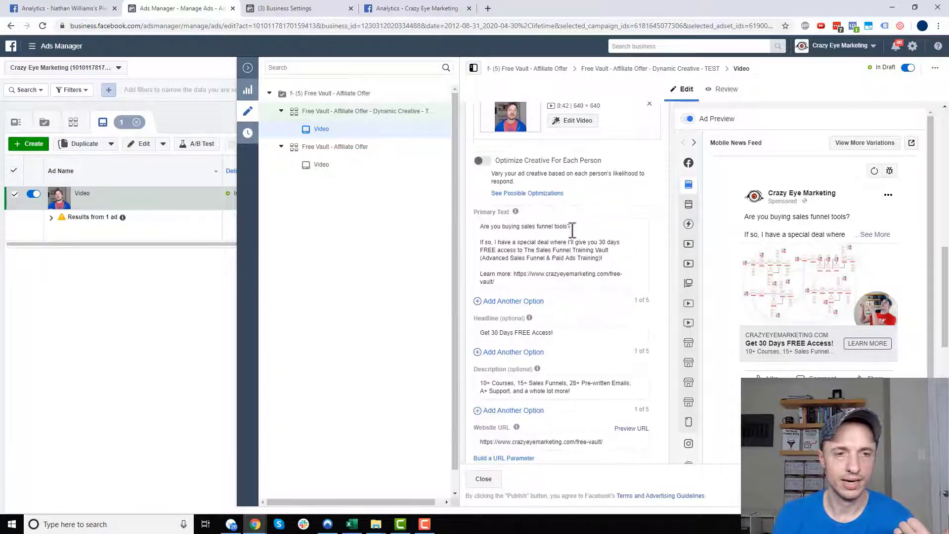
click(522, 302)
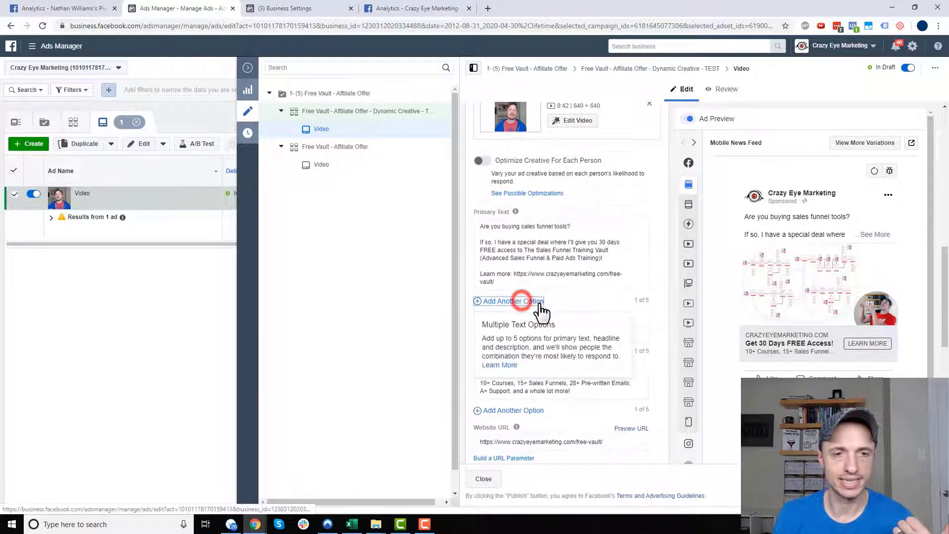
click(532, 302)
text(fjdsk jfkldjsa fklds jklf)
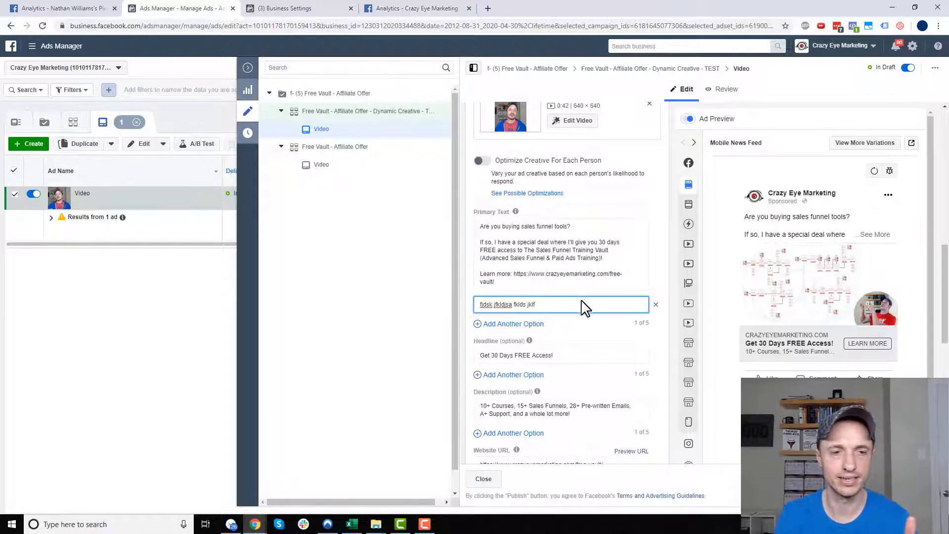
Step: Add a second headline option reading "Head line"
scroll(582, 305, up, 2)
click(515, 275)
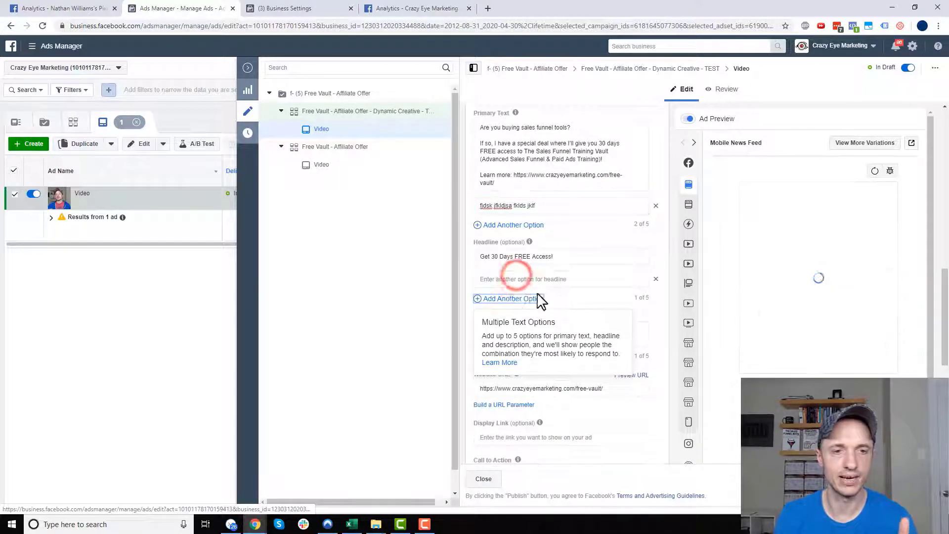
click(531, 279)
text(Head line)
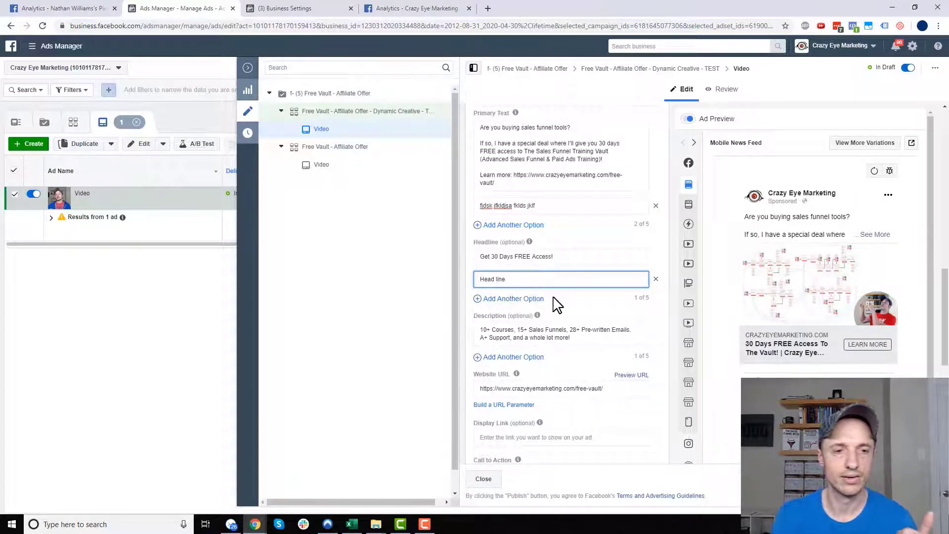
Step: Review the ad's media, primary text, headline, description, website URL and call to action options
scroll(558, 305, down, 1)
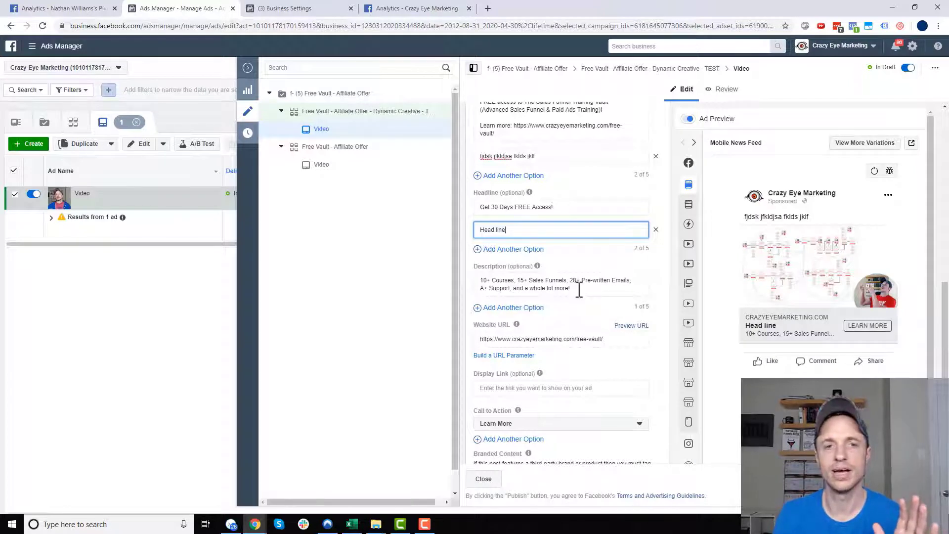
mouse_move(530, 193)
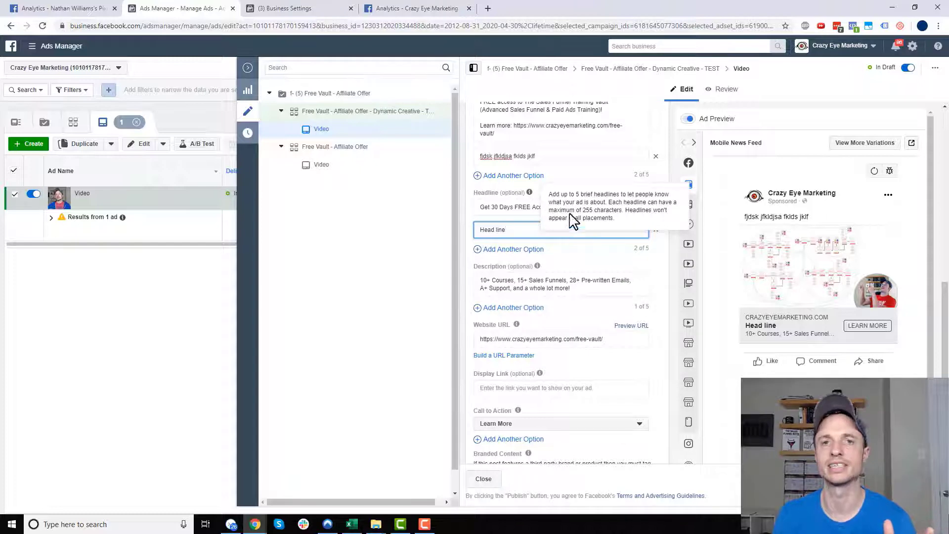
mouse_move(594, 236)
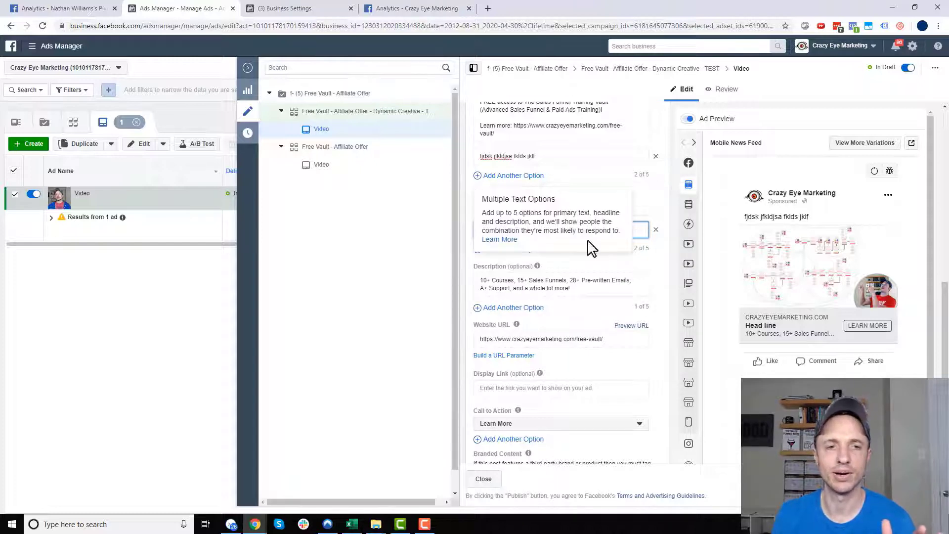
scroll(572, 311, up, 10)
scroll(572, 311, down, 6)
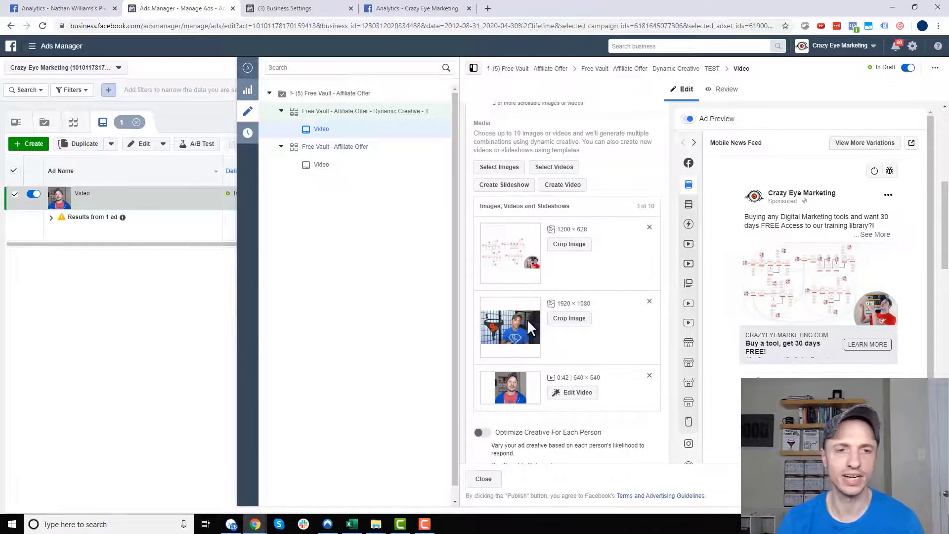
scroll(528, 320, down, 6)
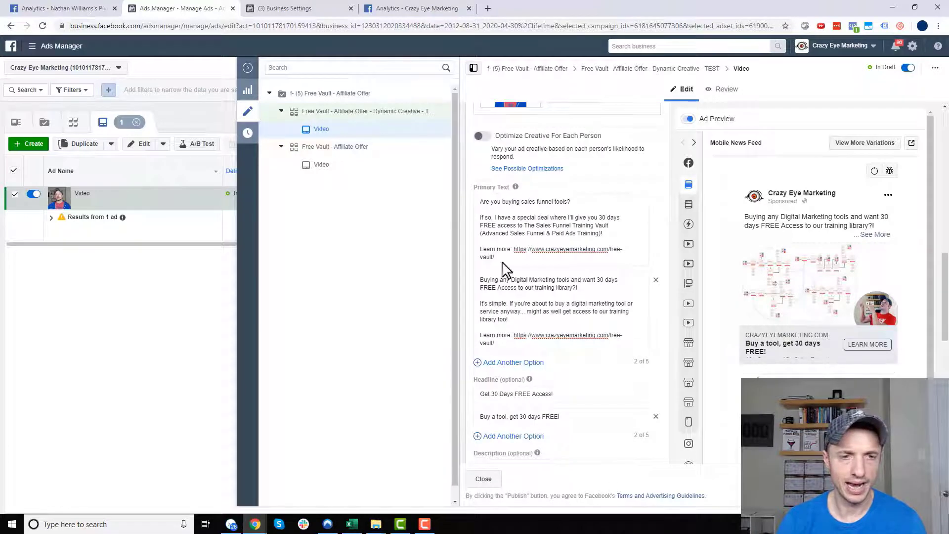
click(538, 315)
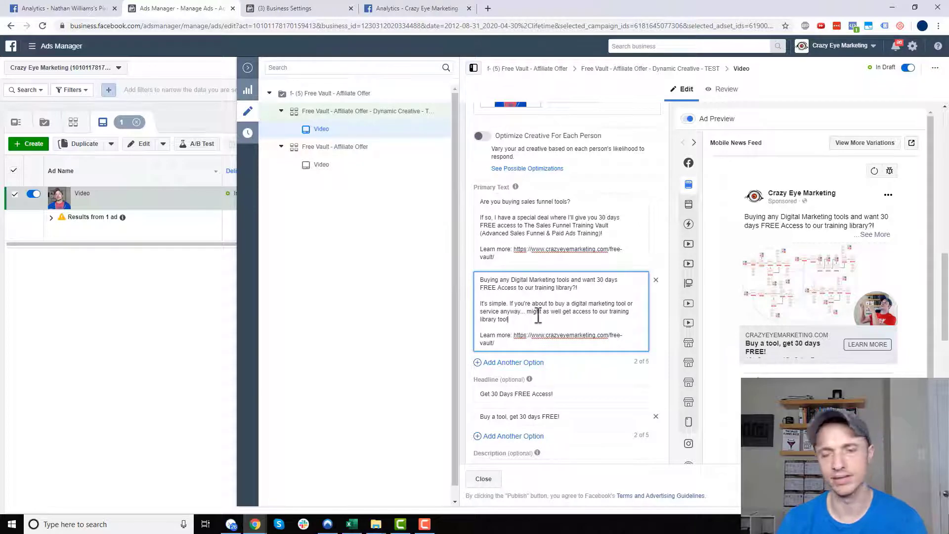
scroll(538, 315, down, 3)
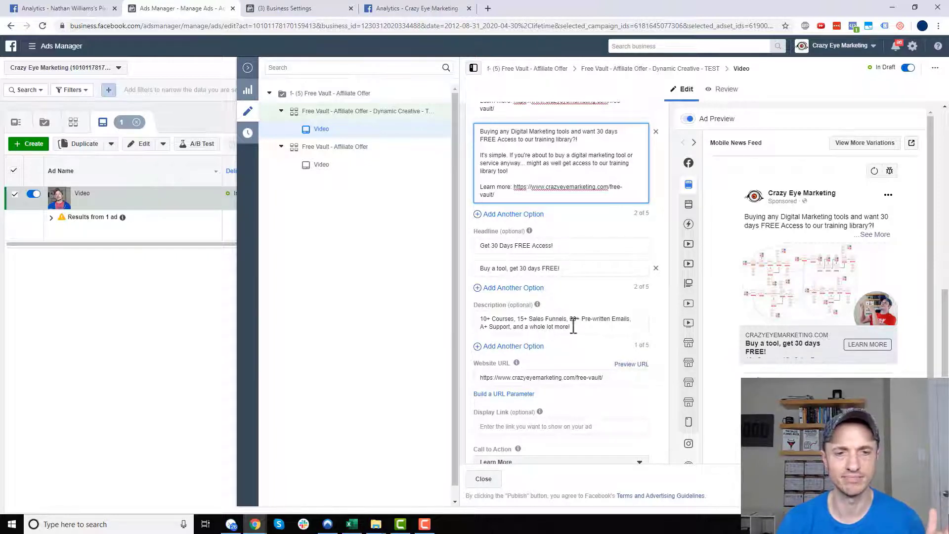
drag(569, 327, 455, 320)
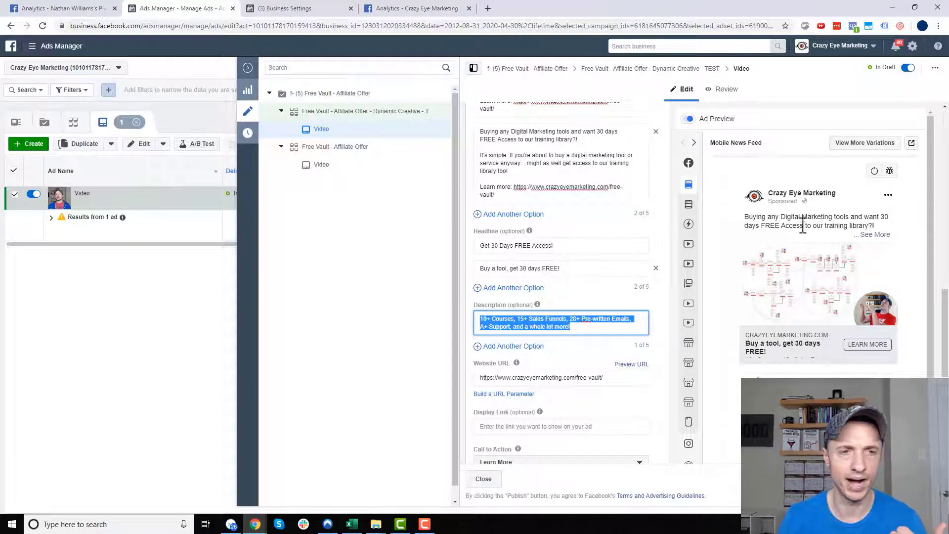
scroll(625, 252, up, 2)
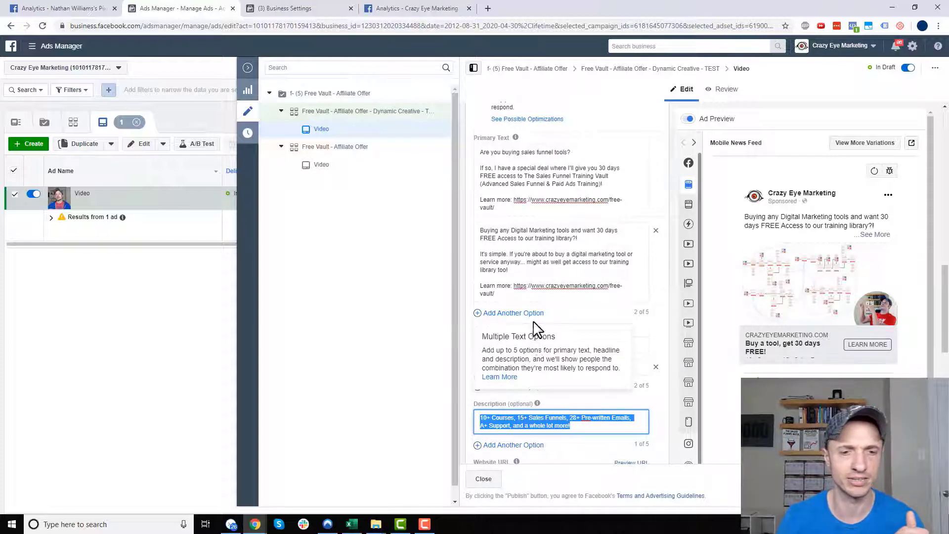
scroll(549, 321, down, 2)
scroll(549, 315, down, 2)
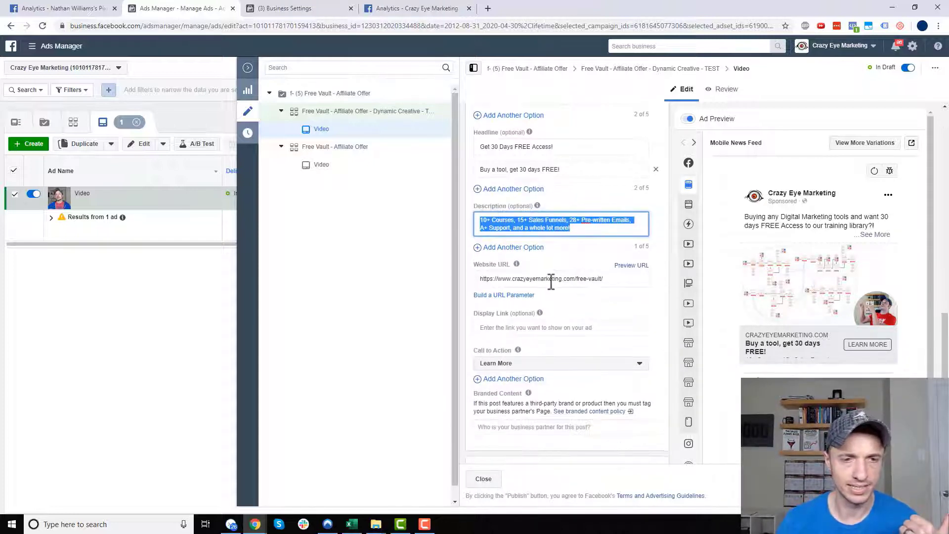
scroll(534, 284, down, 2)
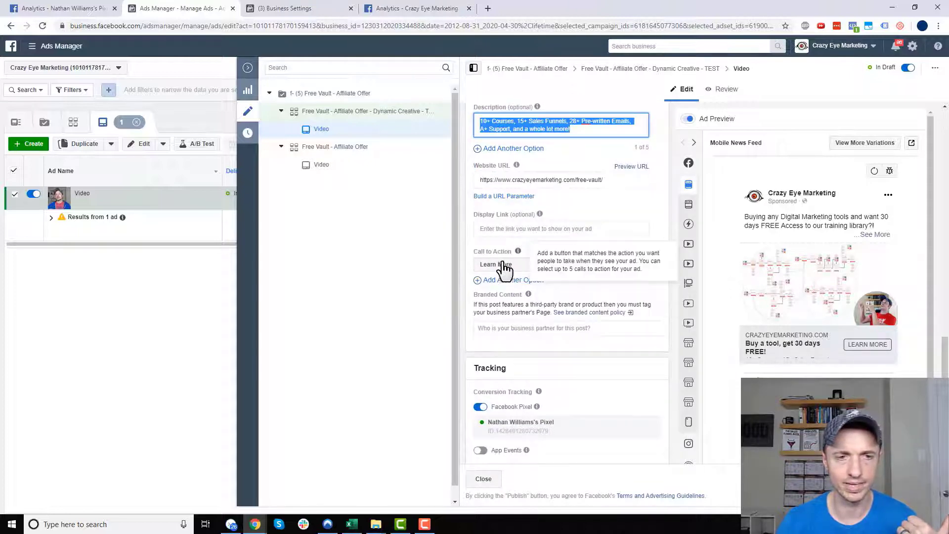
Step: Set the tracking URL parameters to "utm_source=facebook&utm_medium=cpc&utm_campaign={{campaign.name}}&utm_content={{adset.name}}_{{ad.name}}_{{placement}}_{{site_source_name}}"
scroll(556, 297, down, 3)
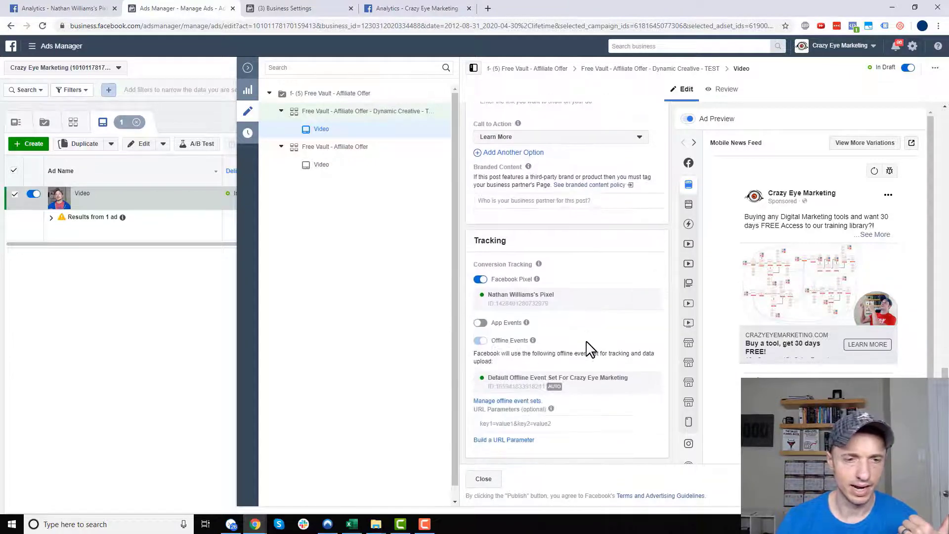
click(537, 423)
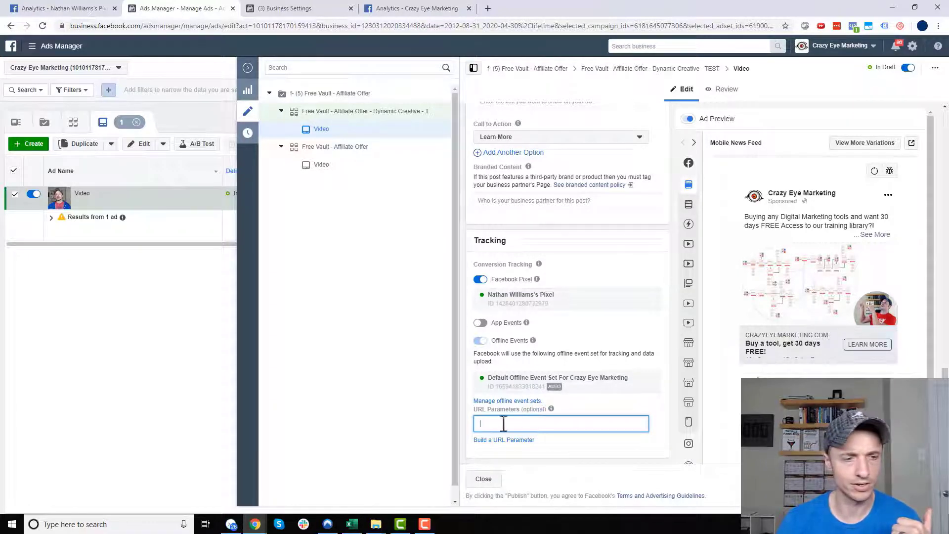
text(utm_source=facebook&utm_medium=cpc&utm_campaign={{campaign.name}}&utm_content={{adset.name}}_{{ad.name}}_{{placement}}_{{site_source_name}})
click(390, 356)
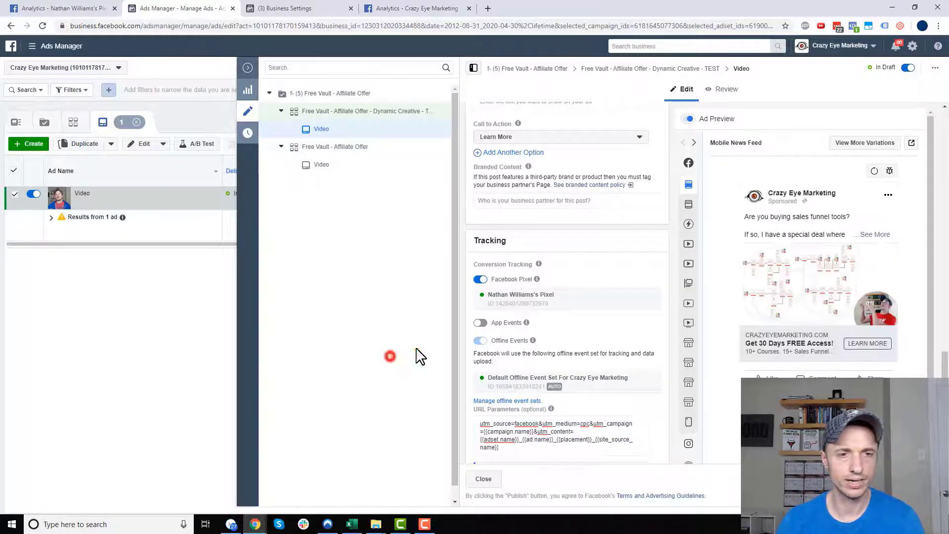
Step: Rename the ad from Video to "Dynamic Creative"
scroll(610, 380, up, 10)
scroll(613, 375, up, 8)
click(557, 124)
key(ctrl+a)
key(BackSpace)
text(Dynam)
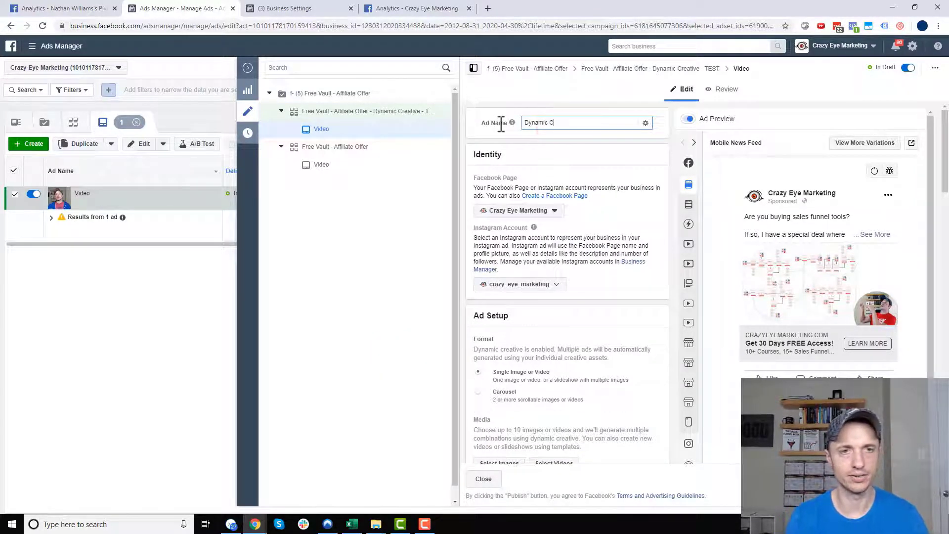
click(590, 158)
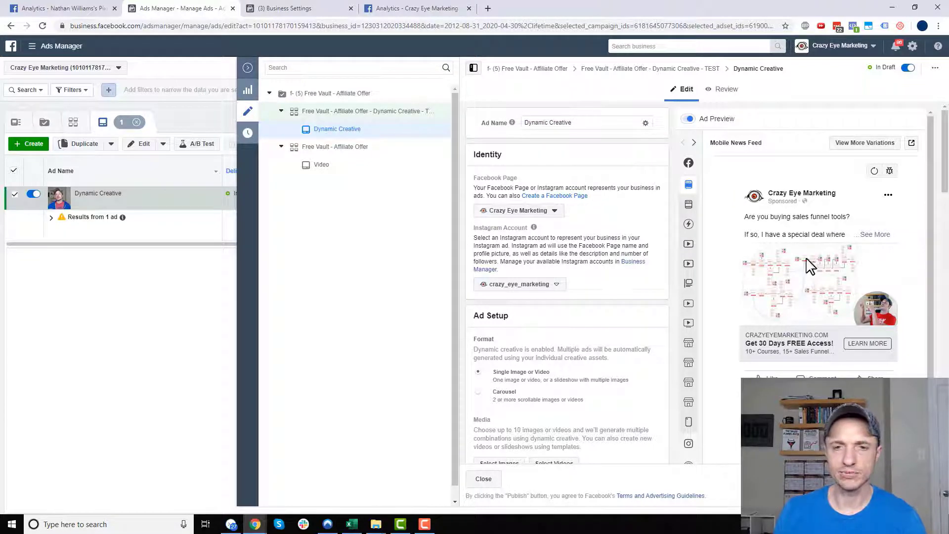
Step: Preview the ad in Desktop News Feed, then its variation with the "Buying any Digital Marketing tools" text, second image and "Buy a tool, get 30 days FREE!" headline
mouse_move(689, 206)
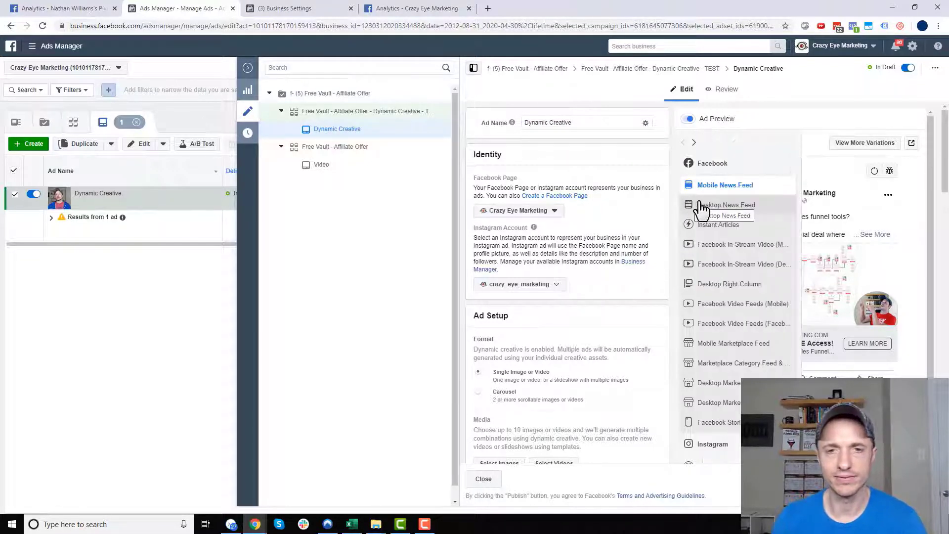
click(722, 205)
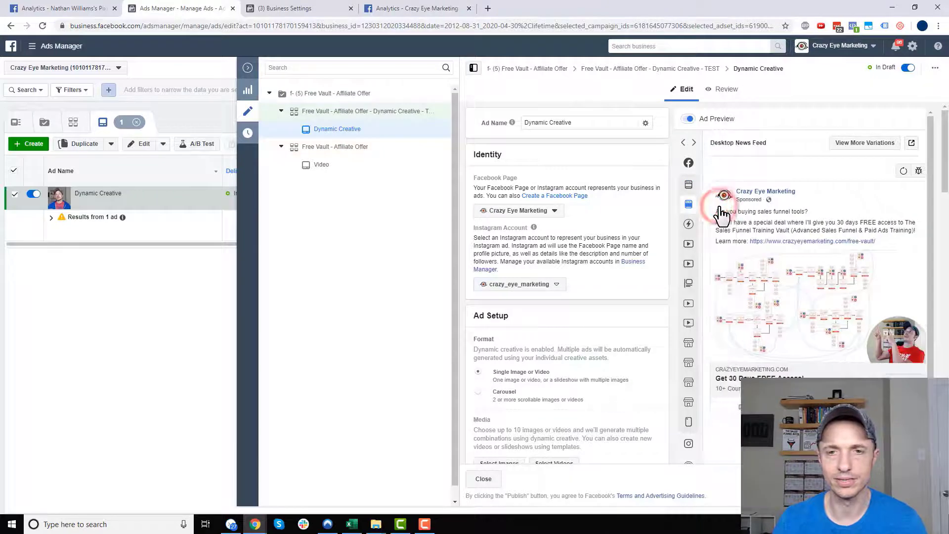
click(867, 149)
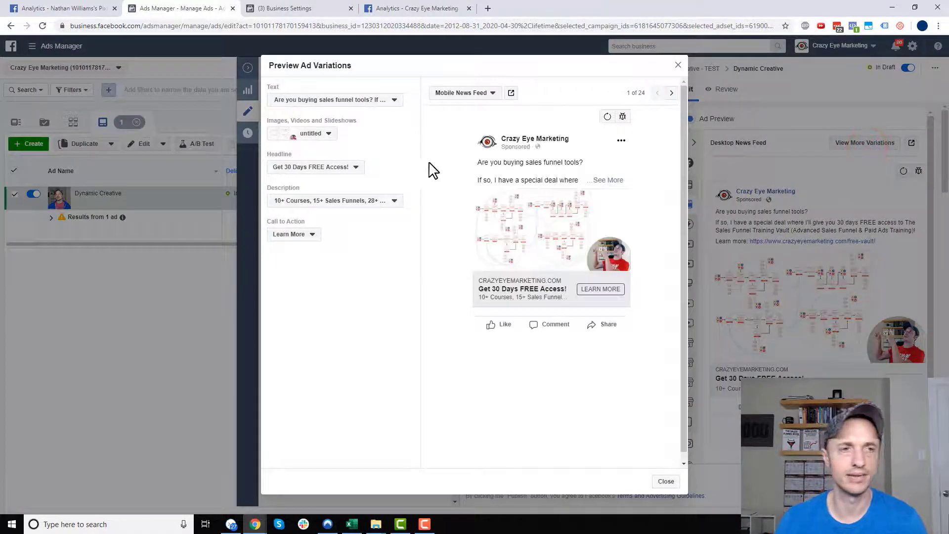
click(381, 100)
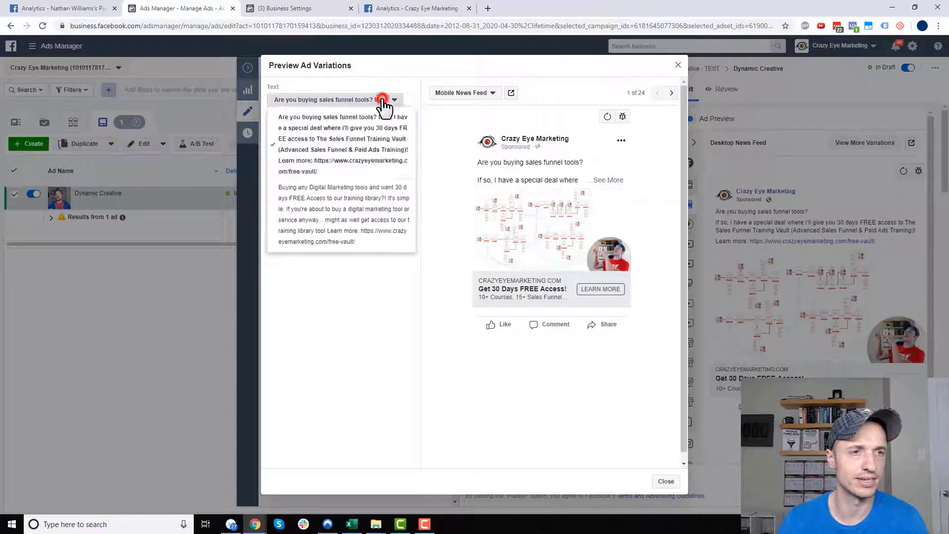
click(329, 216)
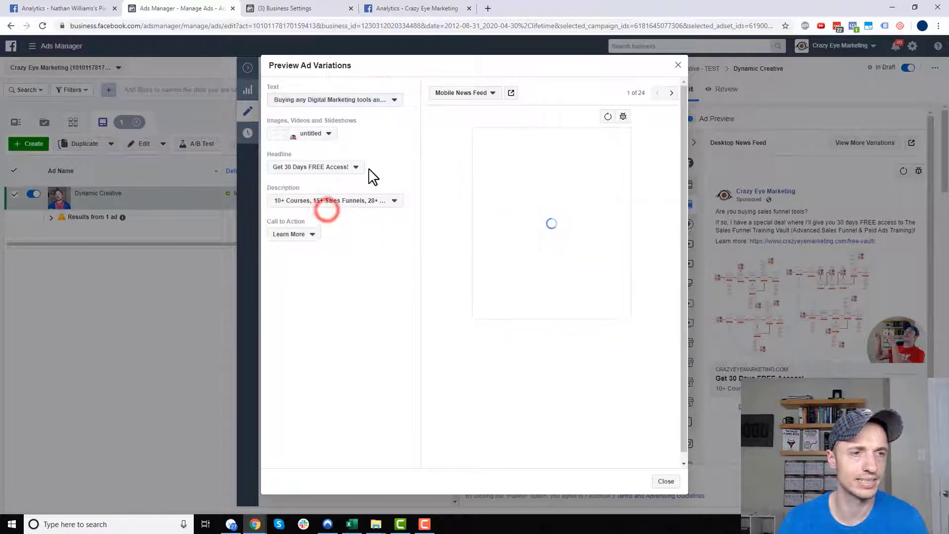
click(321, 133)
click(324, 168)
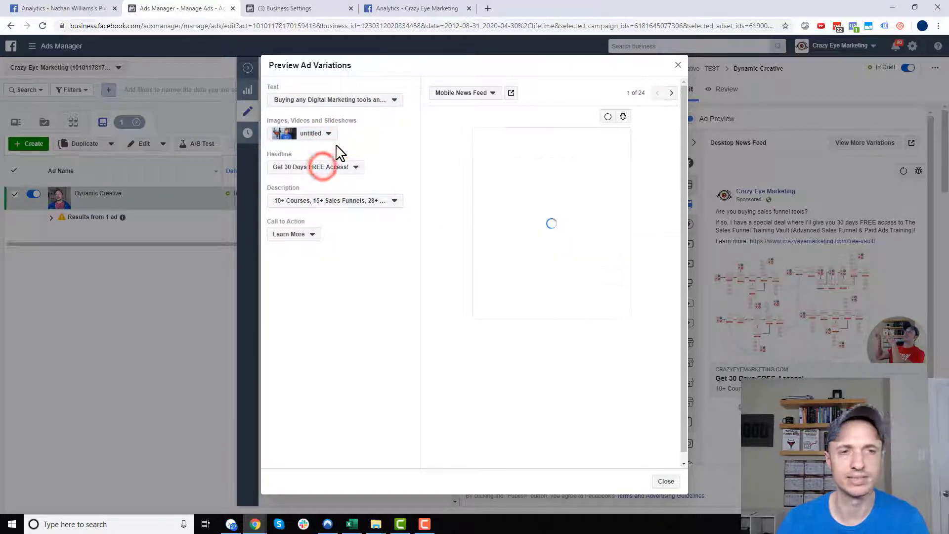
click(341, 170)
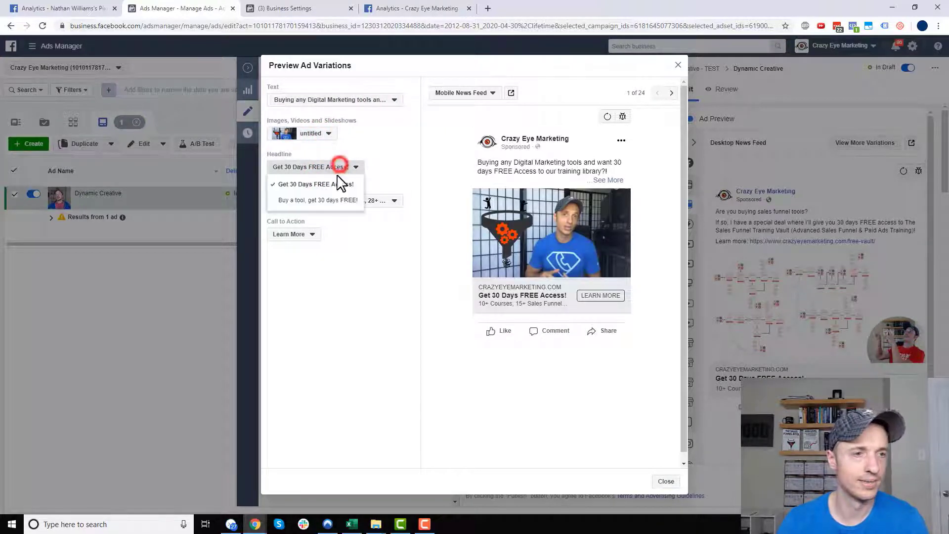
click(325, 202)
click(345, 200)
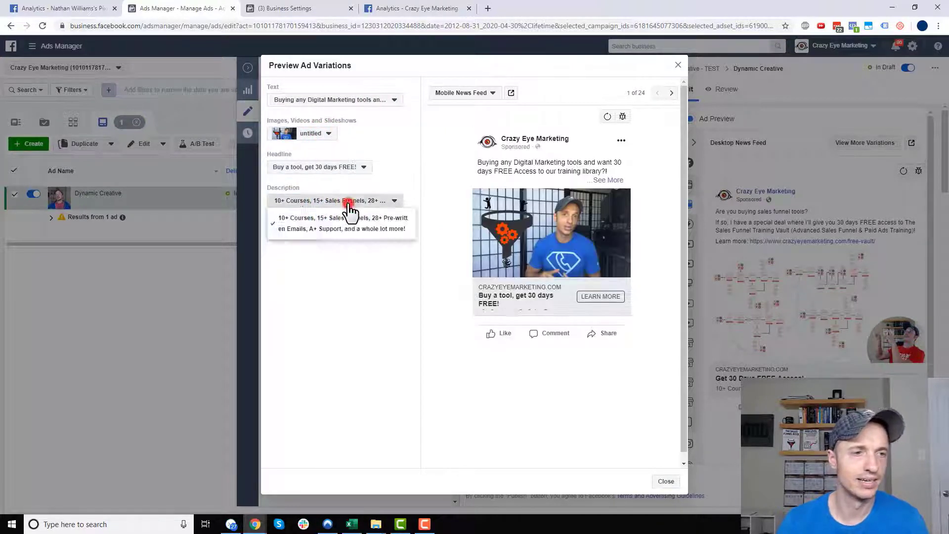
click(332, 226)
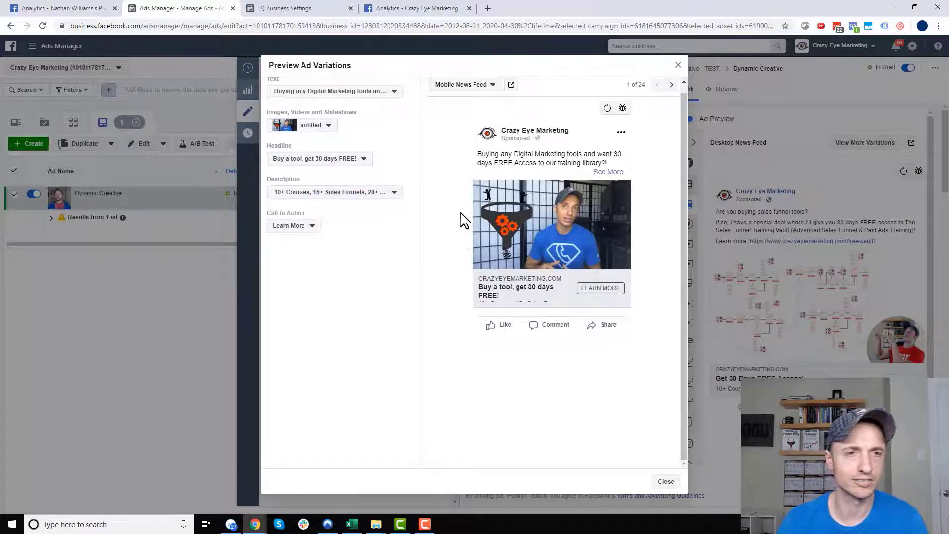
Step: Preview the chosen variation in the Instant Articles placement and close the variations preview
click(479, 93)
click(506, 176)
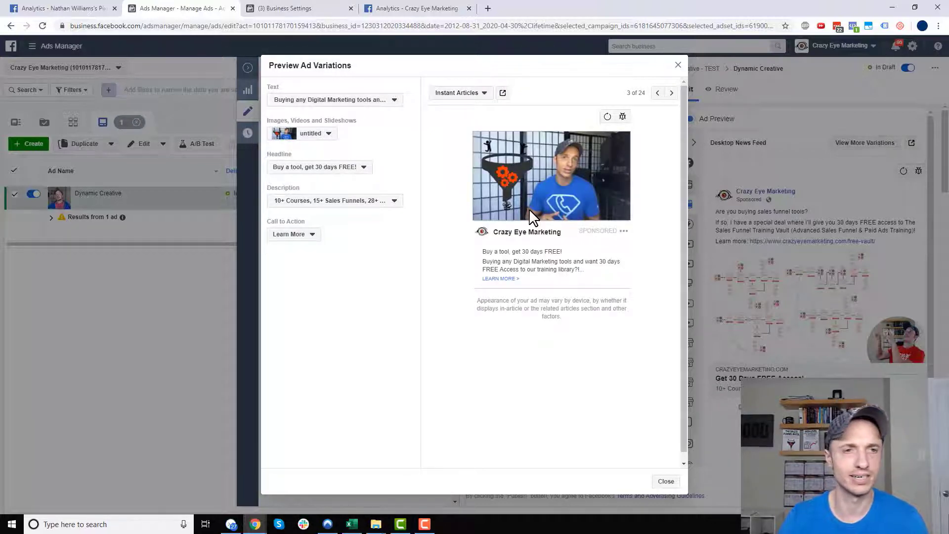
click(666, 481)
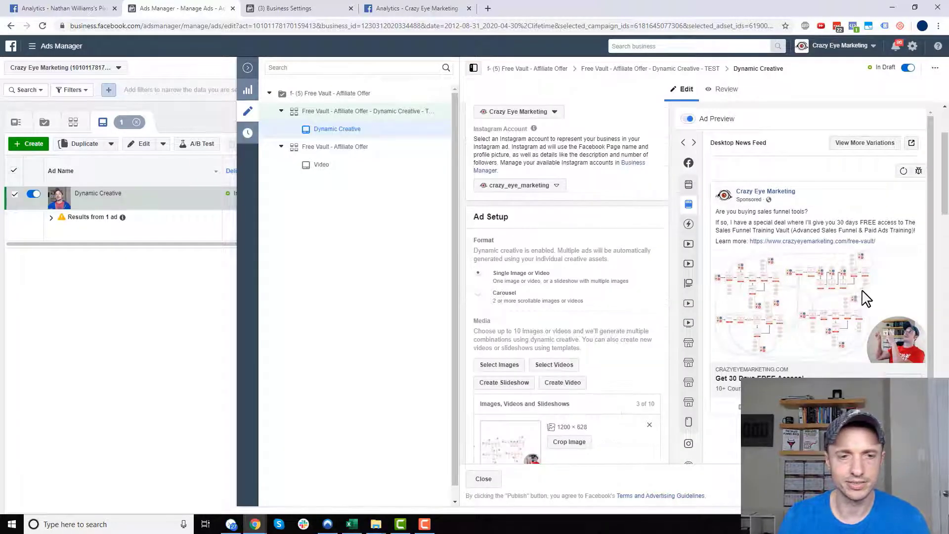
Step: Look over the Dynamic Creative ad's setup once more and publish it
scroll(576, 307, down, 7)
scroll(626, 380, up, 3)
scroll(626, 381, up, 6)
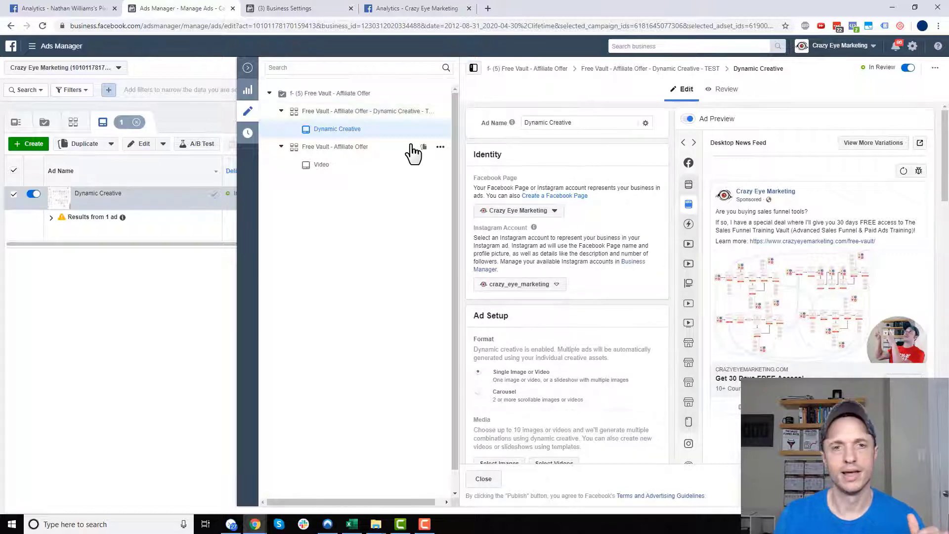
Step: Close the ad editor, break down the ad sets by the Image, Video and Slideshow asset, and check the first image's cost per result
click(247, 67)
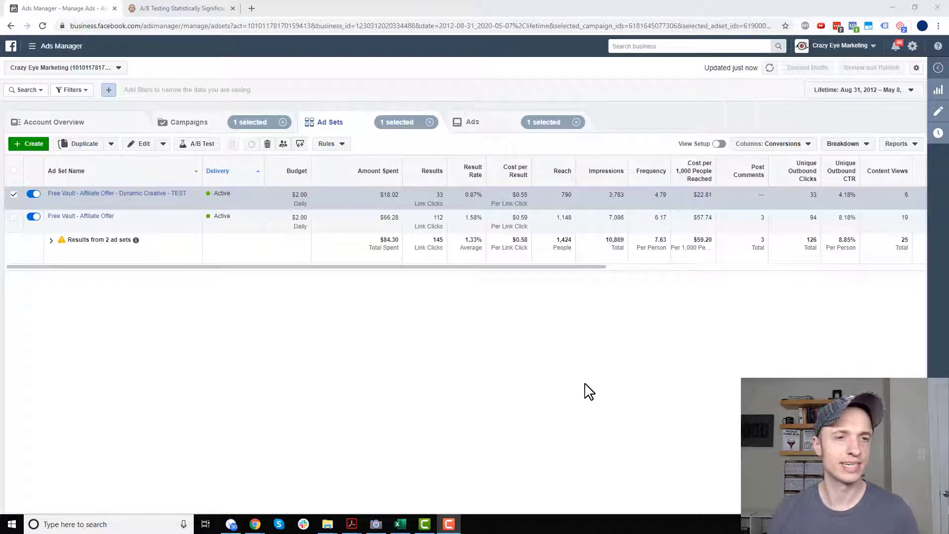
mouse_move(136, 191)
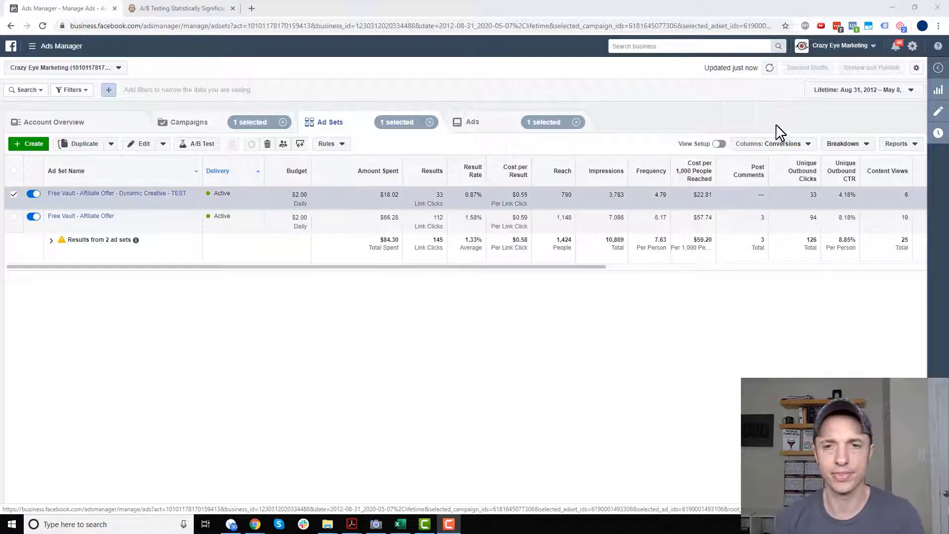
click(861, 148)
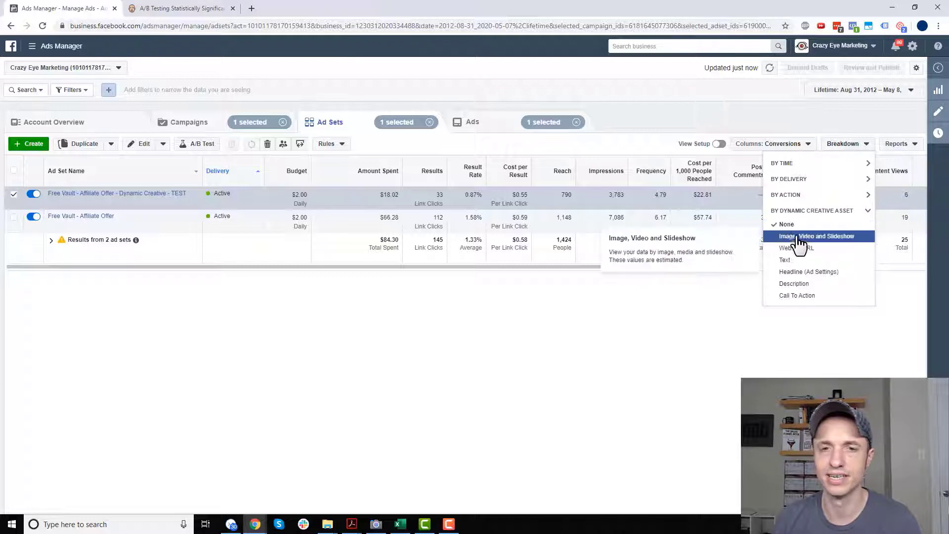
click(803, 237)
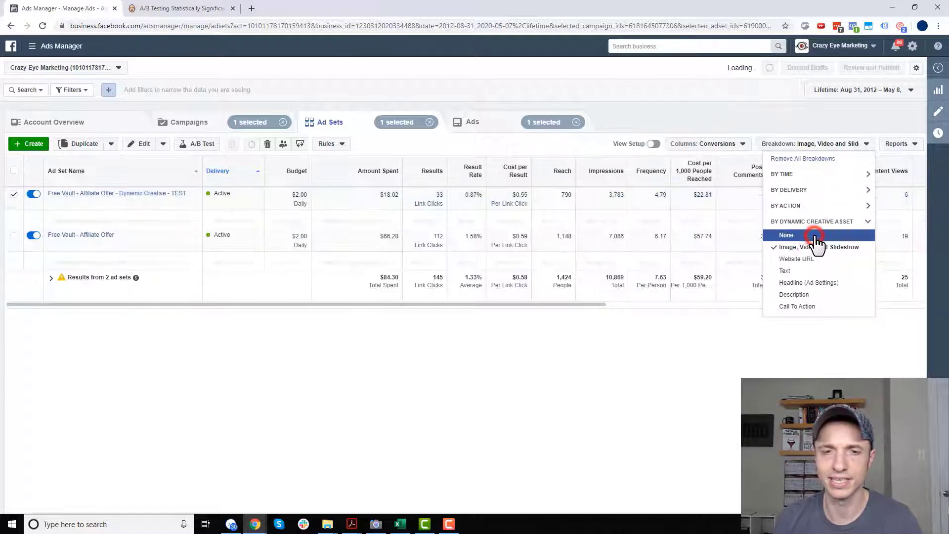
click(601, 357)
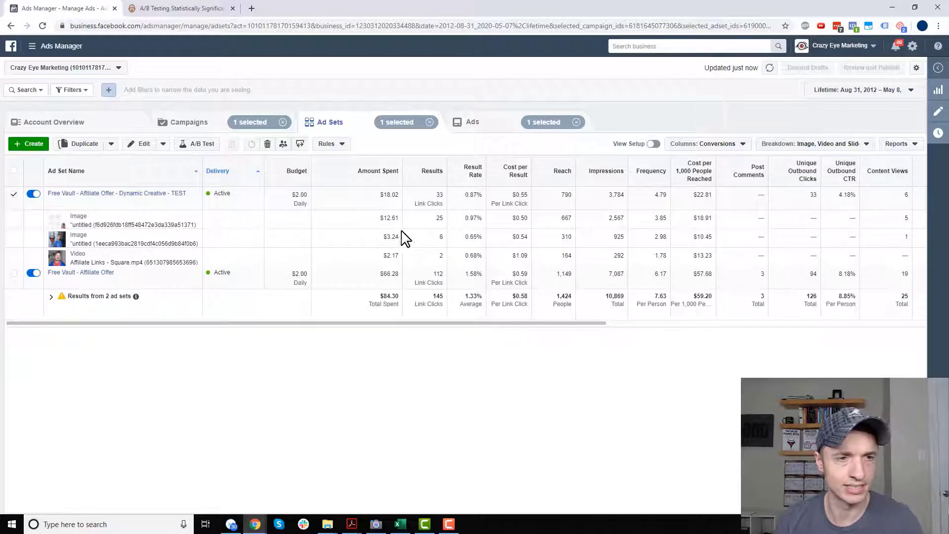
drag(433, 218, 530, 220)
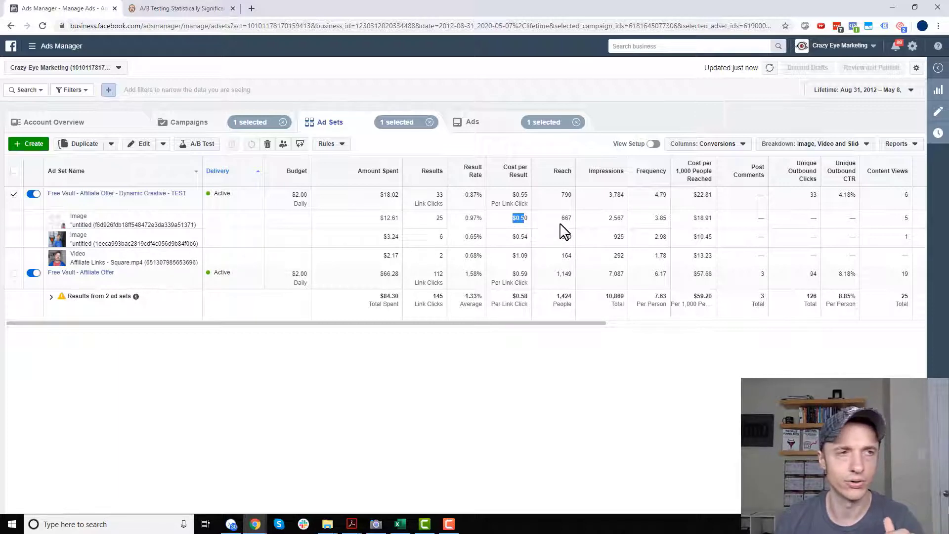
Step: Switch to the A/B Testing Significance Calculator and look over its entry form for variations A and B
click(183, 9)
scroll(413, 208, up, 6)
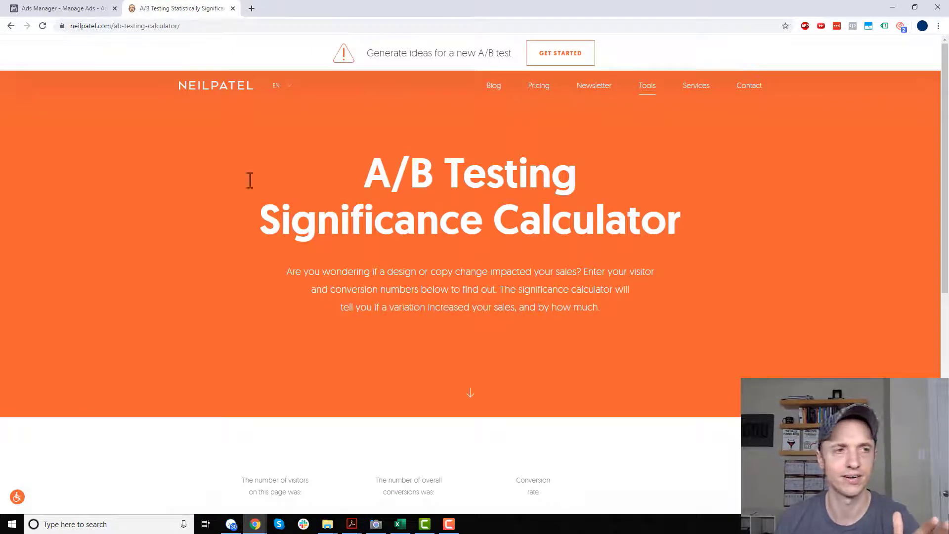
scroll(339, 178, down, 6)
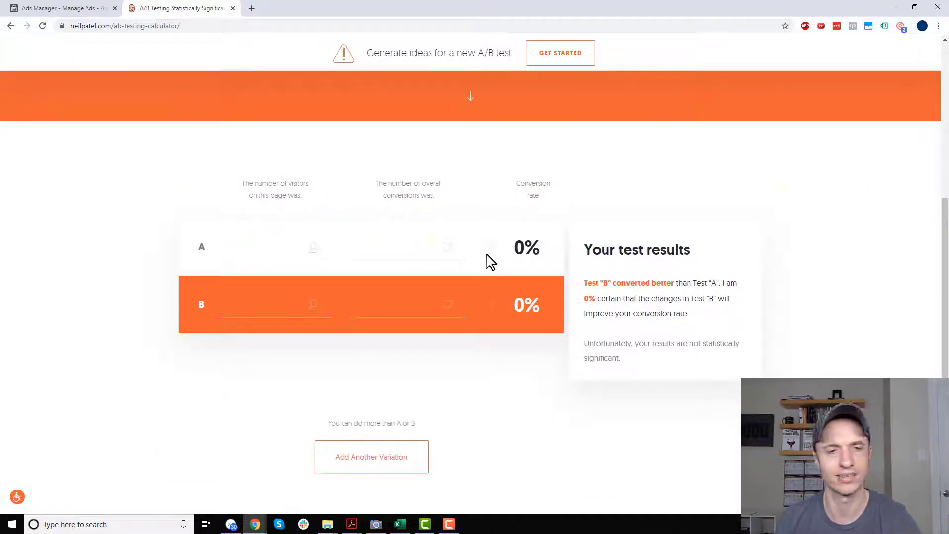
Step: Enter the first image's impressions from Ads Manager, 2567, as variation A's number of visitors in the A/B testing calculator
click(61, 9)
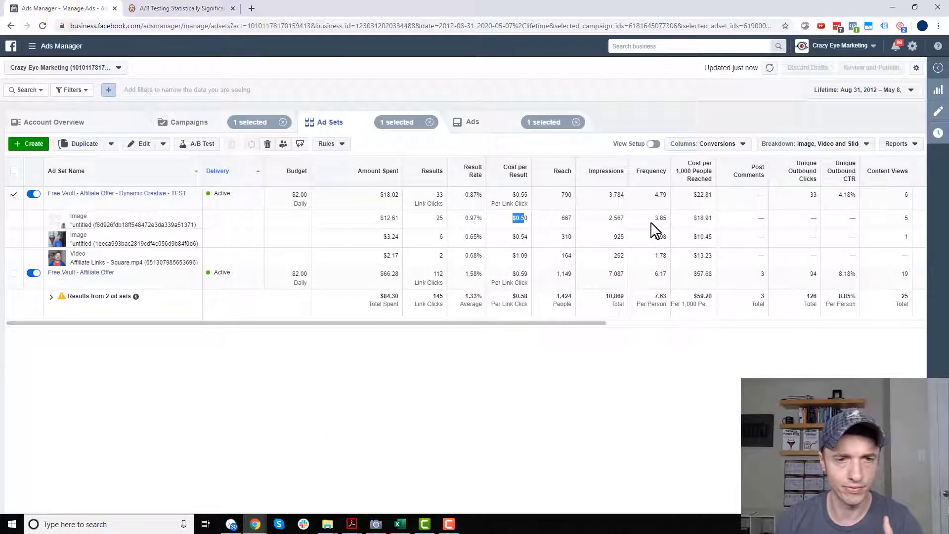
double_click(616, 218)
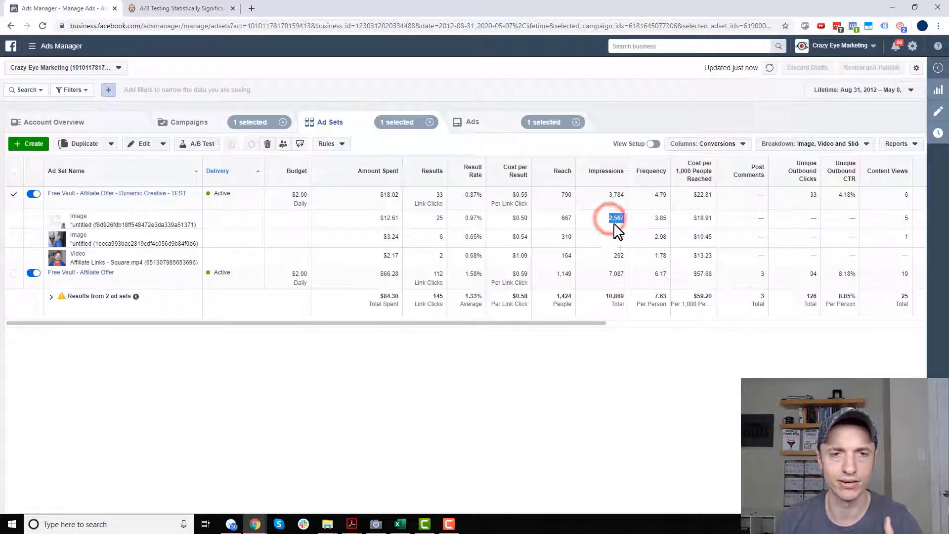
click(165, 8)
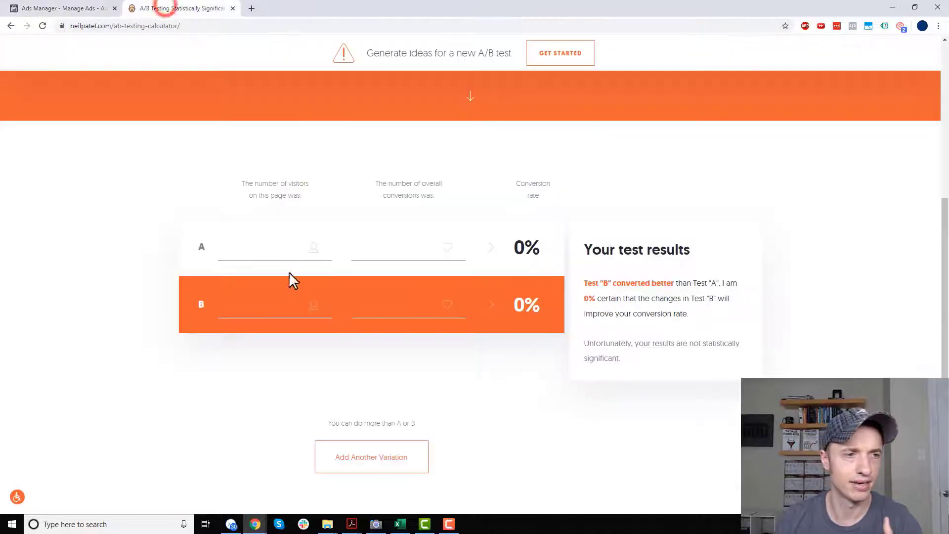
click(57, 8)
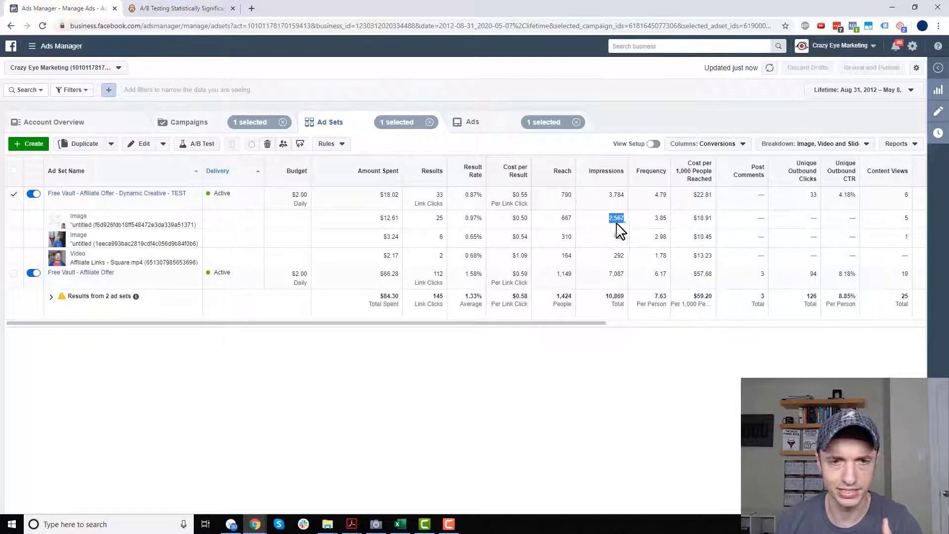
click(195, 7)
click(275, 251)
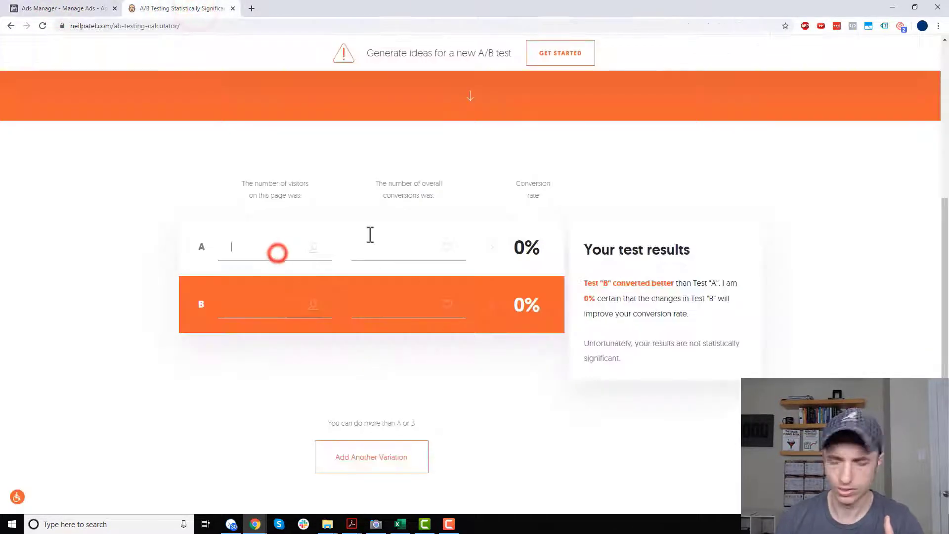
text(2567)
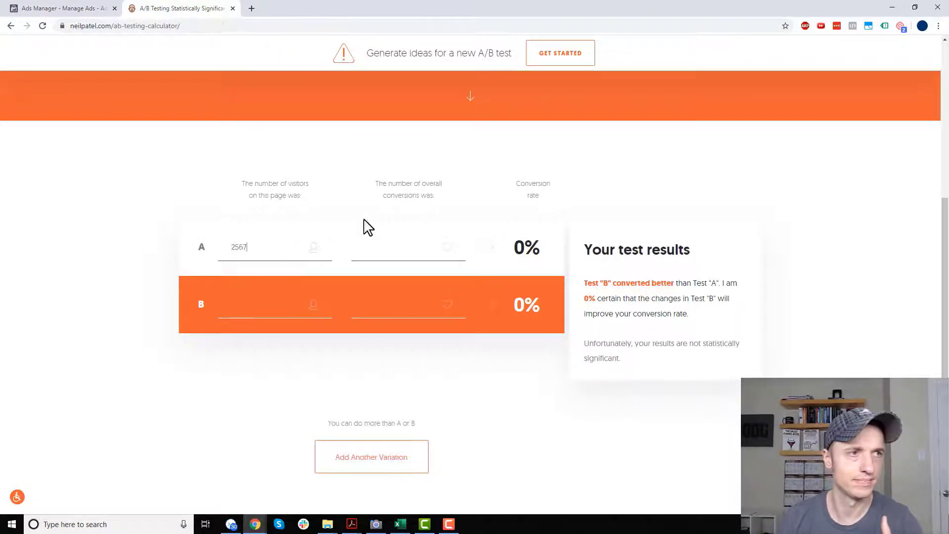
Step: Copy the first image's 25 link-click results from Ads Manager into variation A's conversions in the calculator
click(23, 8)
double_click(435, 218)
key(ctrl+c)
click(189, 8)
click(403, 250)
key(ctrl+v)
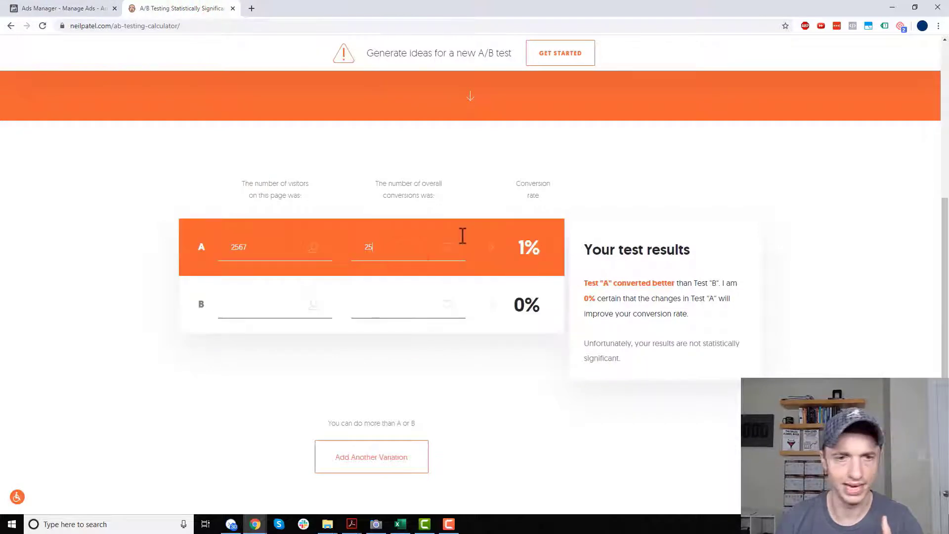
Step: Fill in variation B with the second image's figures from Ads Manager: 925 visitors and 6 conversions
click(94, 7)
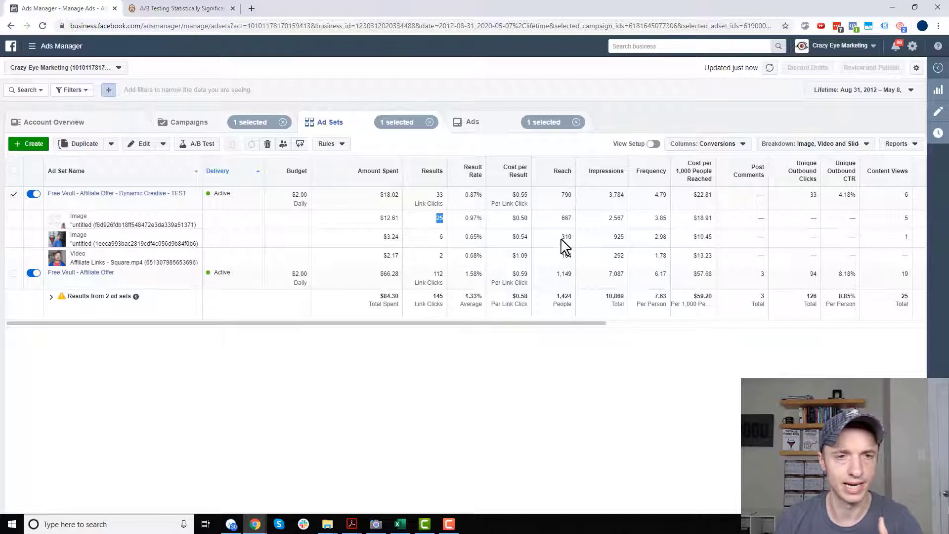
click(153, 8)
click(255, 303)
text(925)
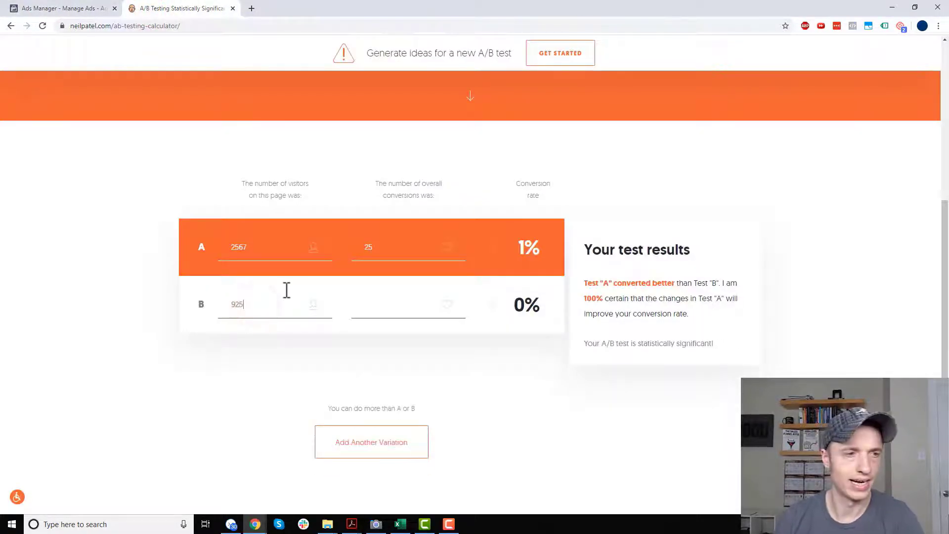
click(60, 7)
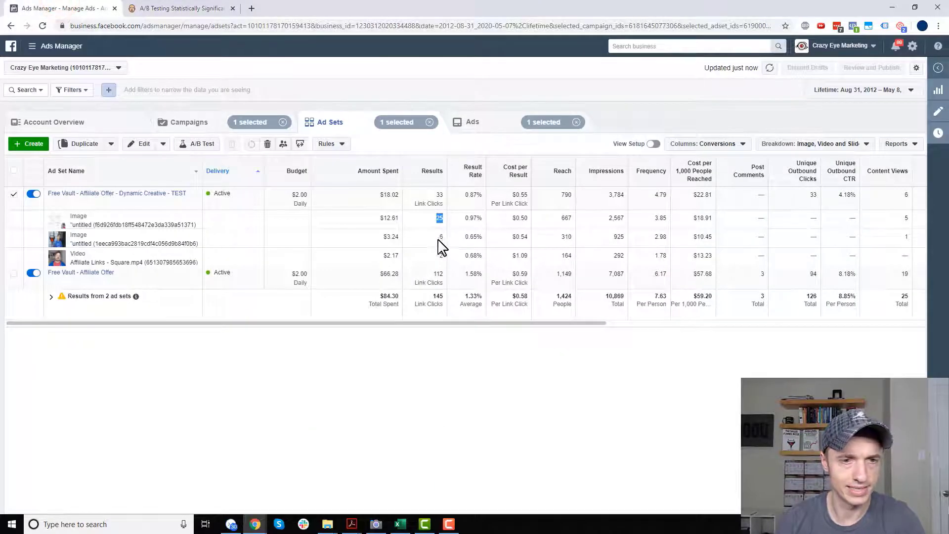
click(163, 9)
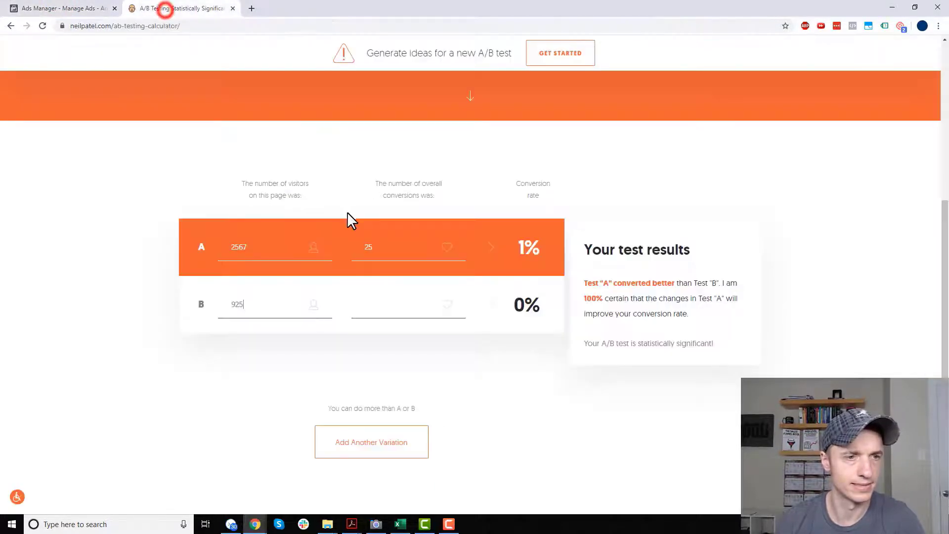
click(396, 305)
text(6)
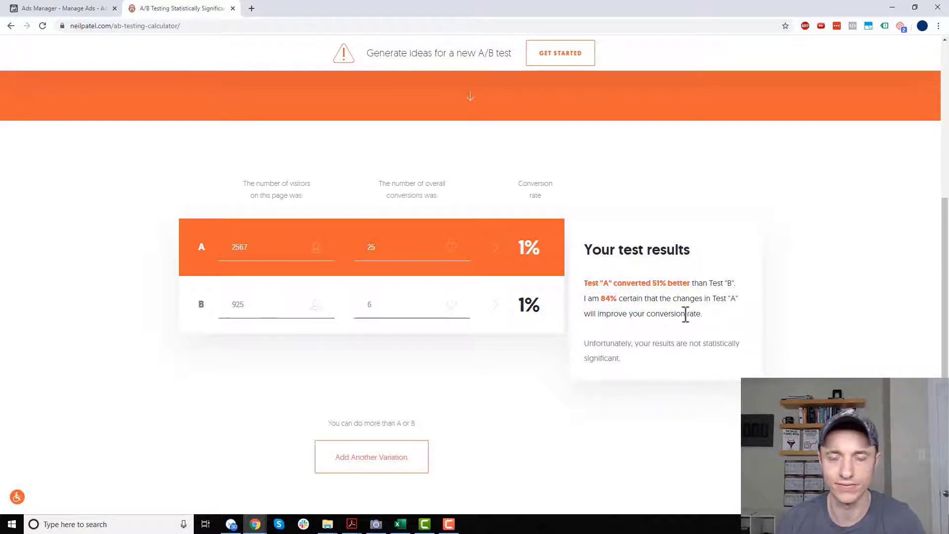
Step: Read the calculator's significance statement and certainty percentage for the comparison of the two images
mouse_move(608, 344)
mouse_down()
mouse_move(705, 339)
mouse_move(747, 352)
mouse_move(684, 362)
mouse_move(617, 345)
mouse_up()
click(682, 357)
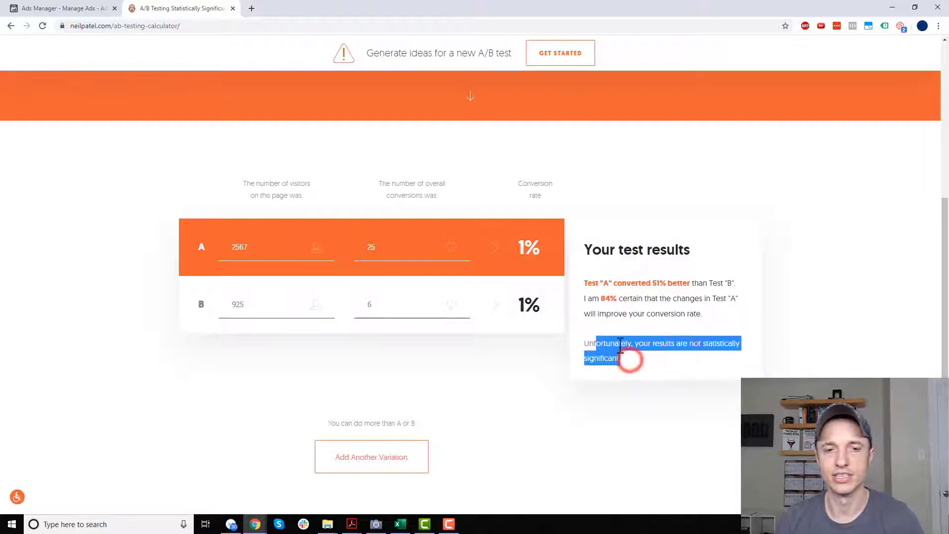
click(625, 361)
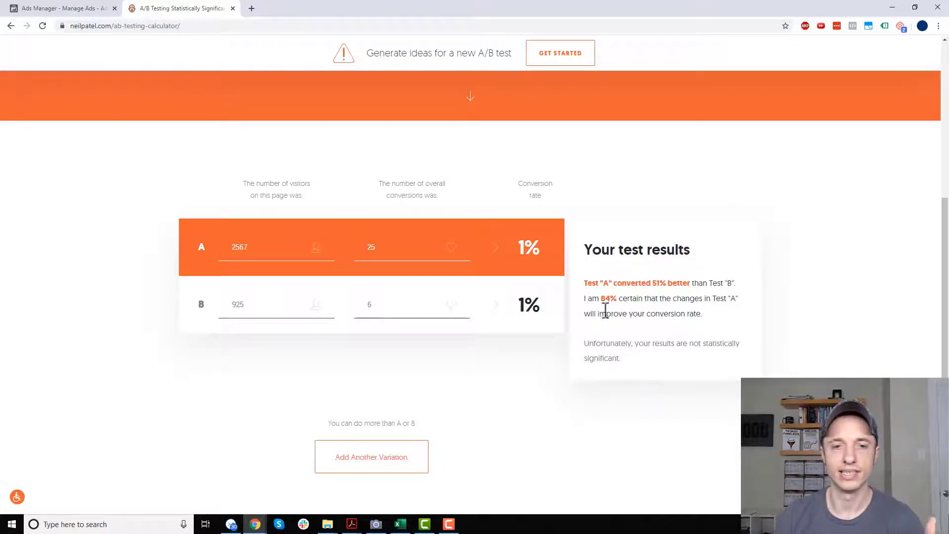
double_click(605, 298)
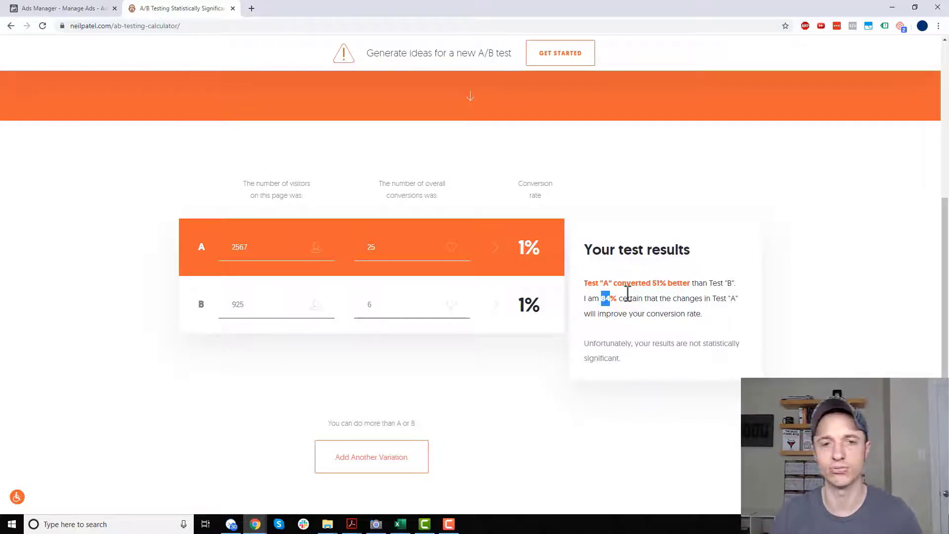
Step: Replace variation B with the video's figures from Ads Manager, 292 visitors and 2 conversions, and review the test results
click(37, 9)
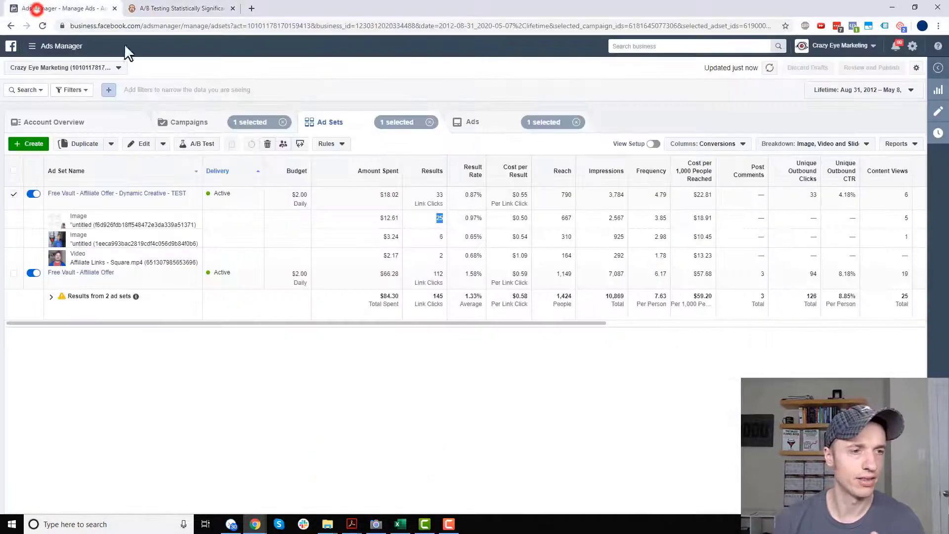
click(620, 256)
click(173, 9)
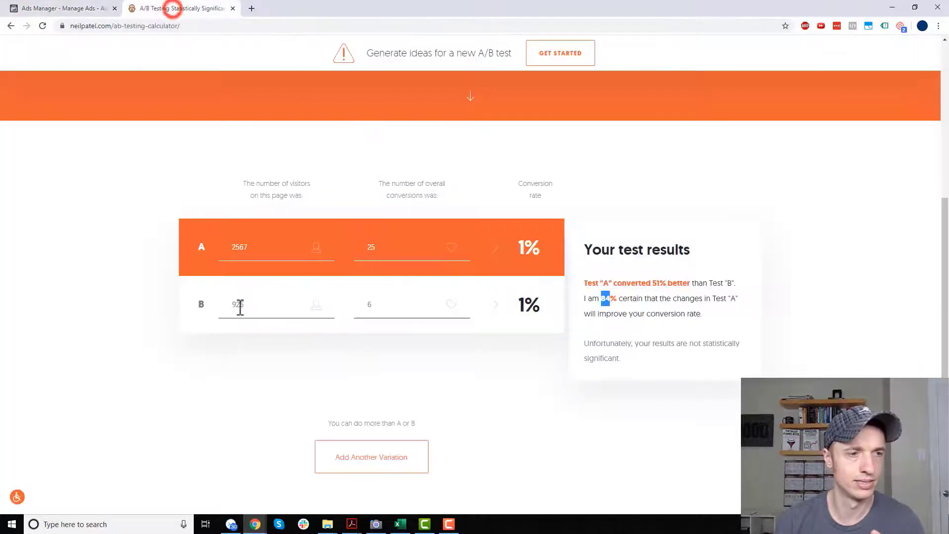
double_click(262, 304)
text(292)
key(Tab)
text(2)
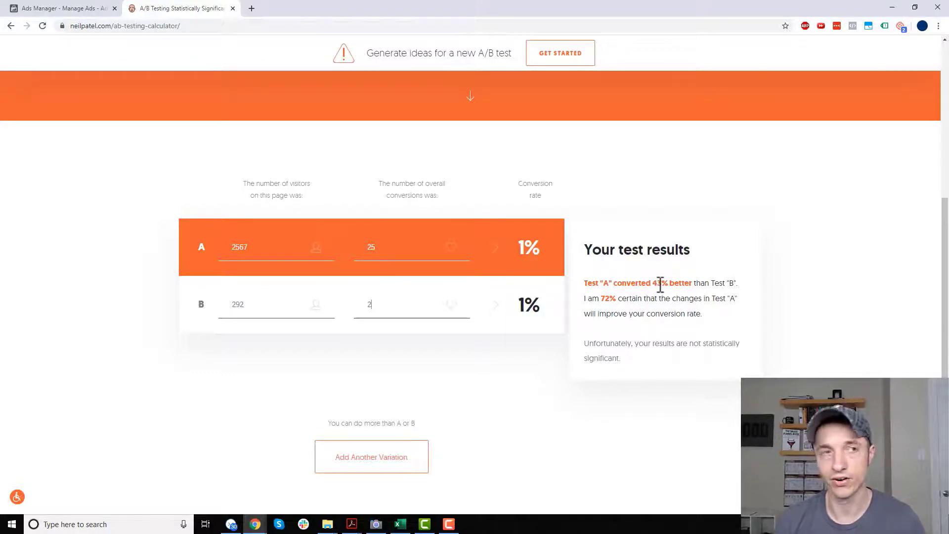
click(68, 9)
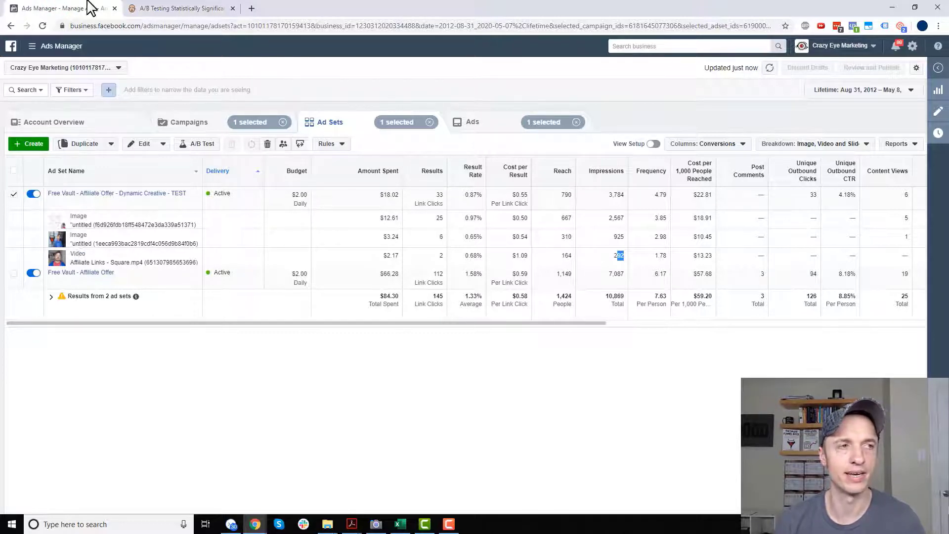
click(170, 9)
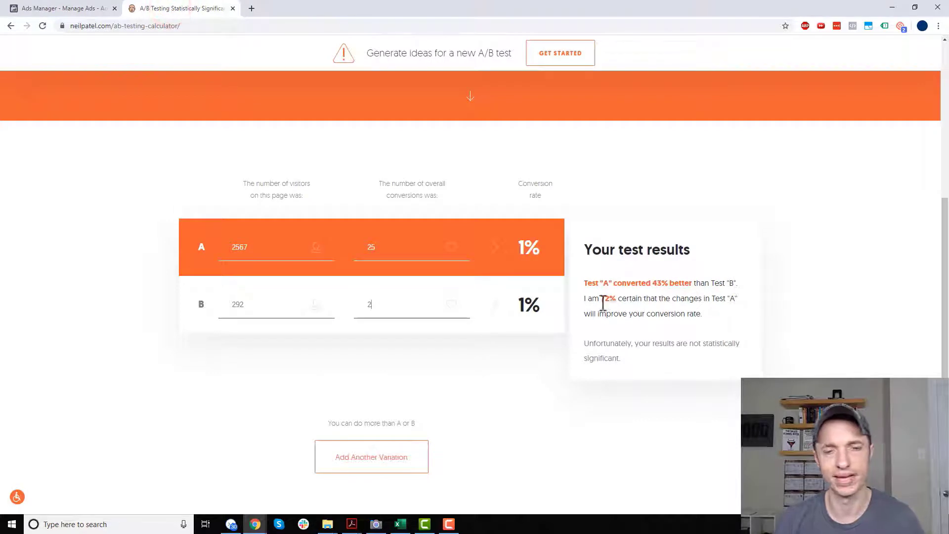
Step: In Ads Manager, change the ad sets' breakdown to the Text dynamic creative asset
click(66, 10)
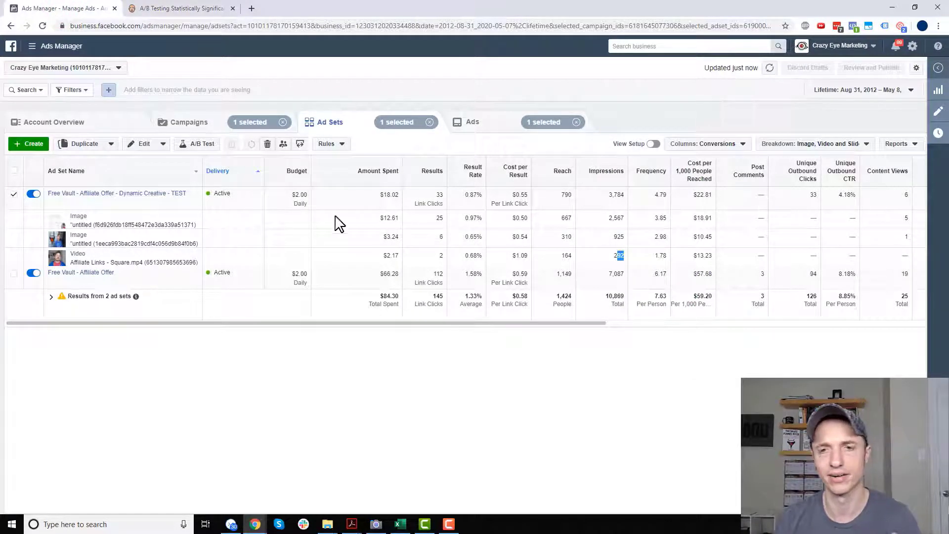
click(844, 144)
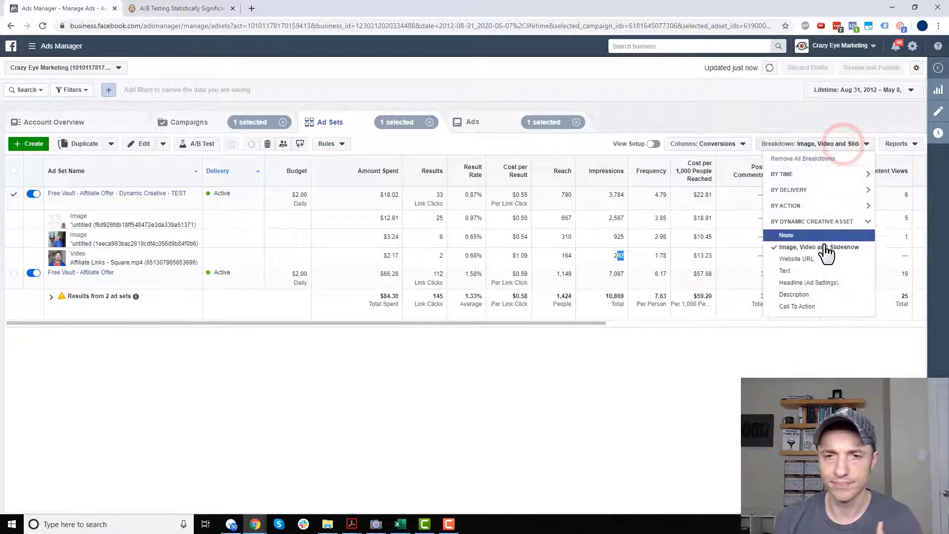
click(812, 272)
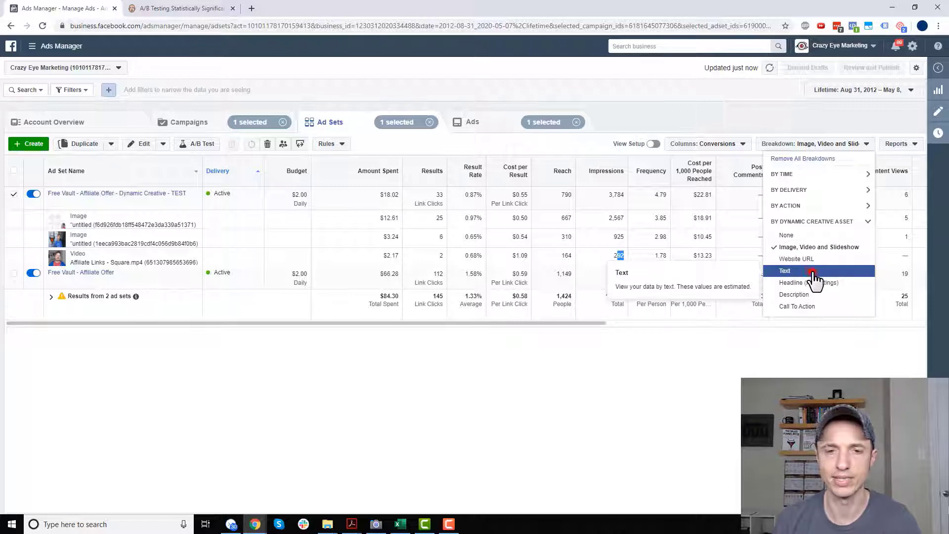
click(629, 337)
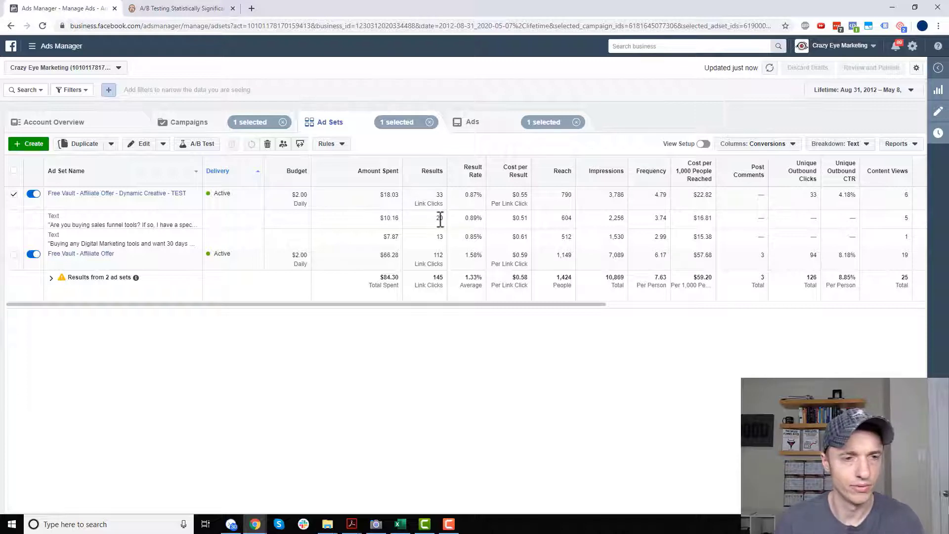
Step: Set variation A in the calculator to the first text's 2256 impressions and 20 conversions, and return to Ads Manager
double_click(615, 218)
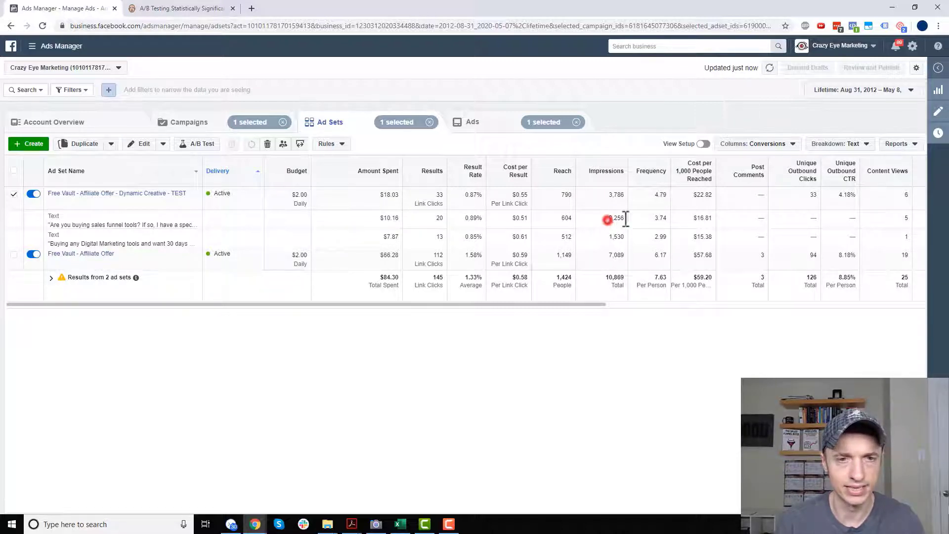
click(190, 12)
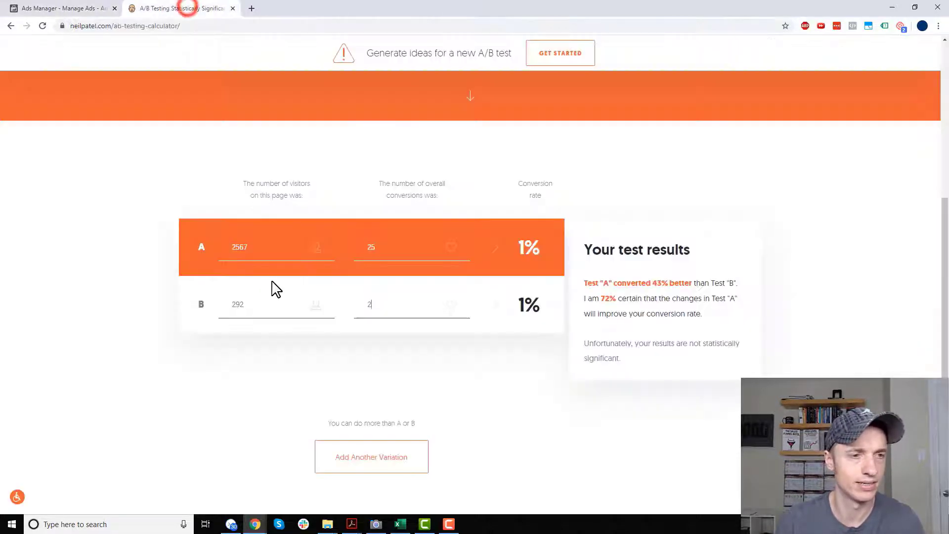
double_click(265, 249)
text(2256)
key(Tab)
text(20)
click(64, 8)
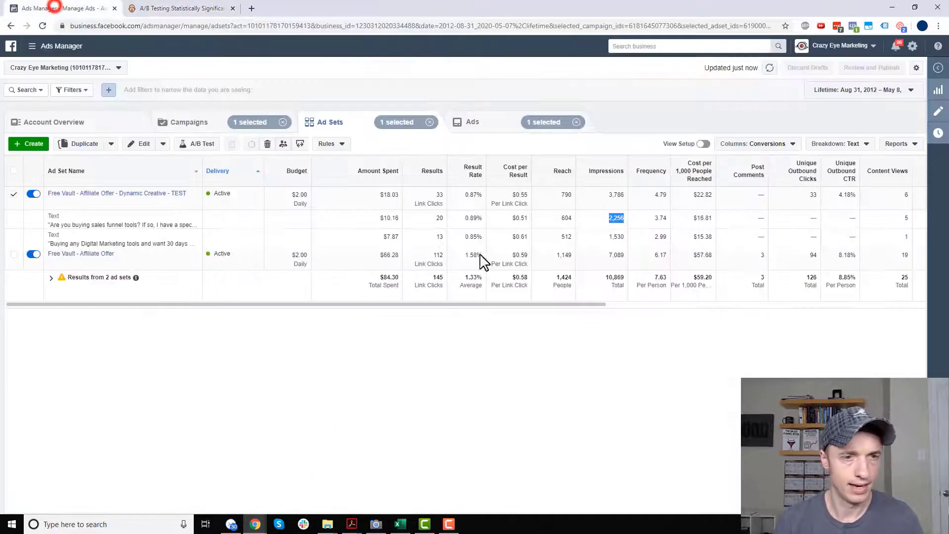
Step: In the A/B calculator, set variation B to the second text's 1530 visitors and 13 conversions
click(153, 9)
double_click(268, 312)
text(1530)
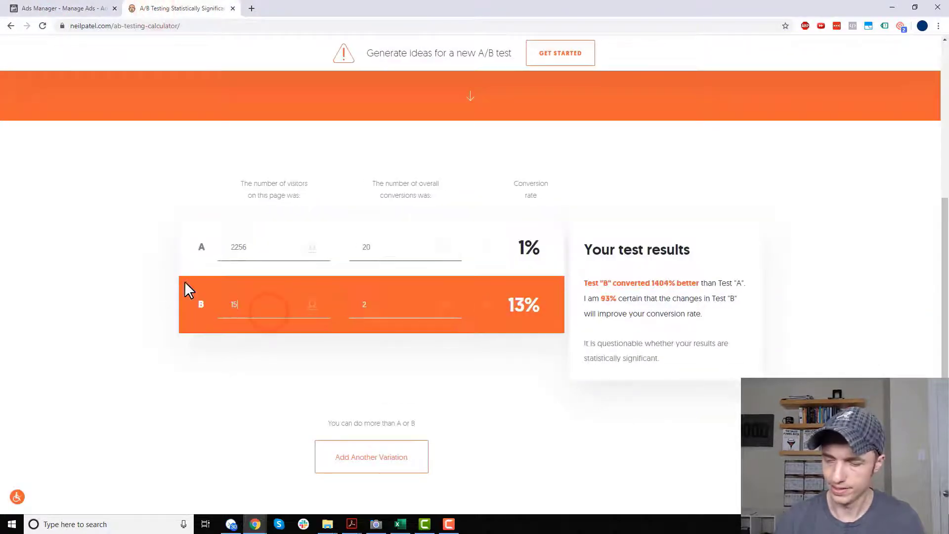
double_click(408, 305)
text(13)
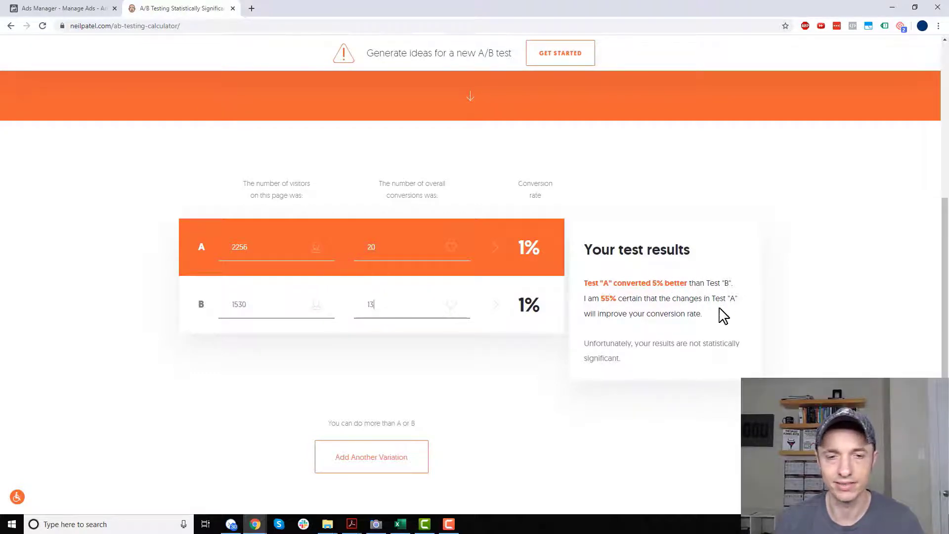
Step: In Ads Manager, change the ad sets' breakdown to the Headline (Ad Settings) dynamic creative asset
click(76, 8)
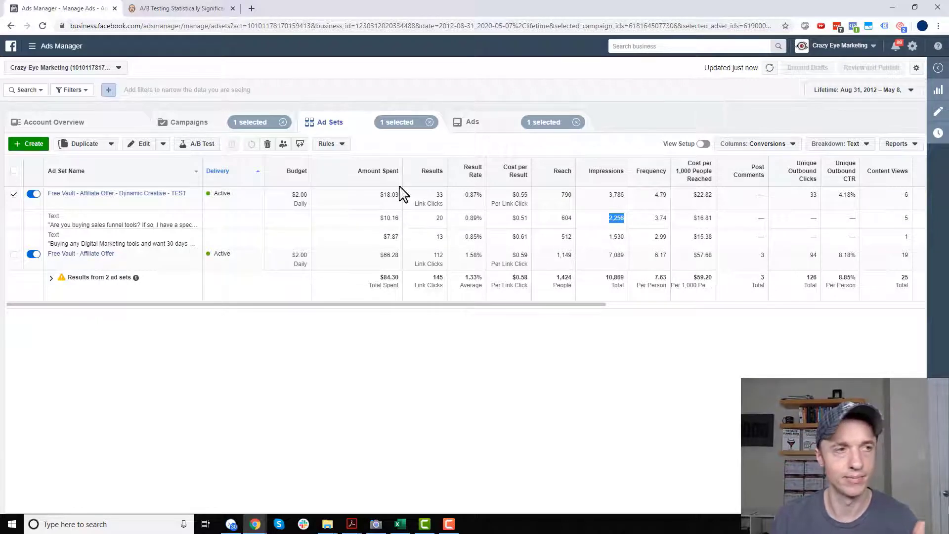
click(191, 11)
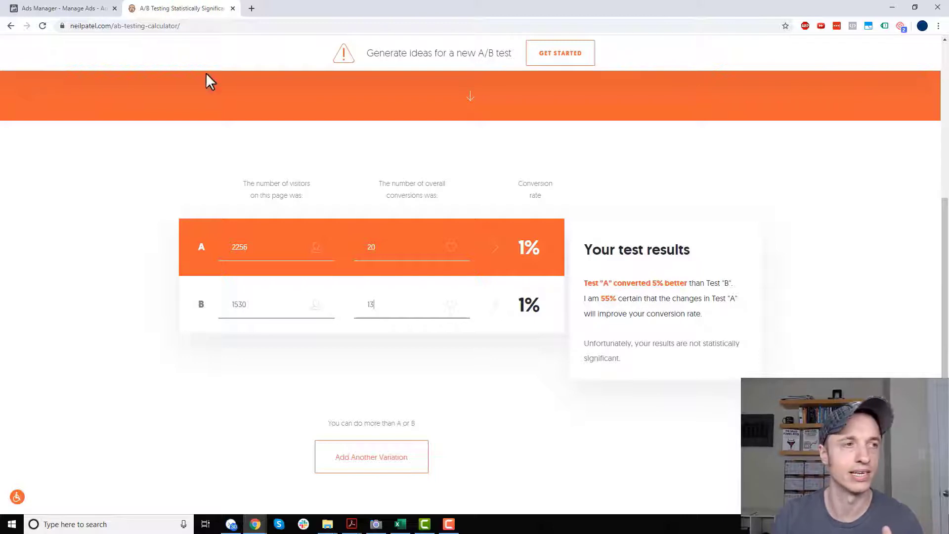
click(62, 11)
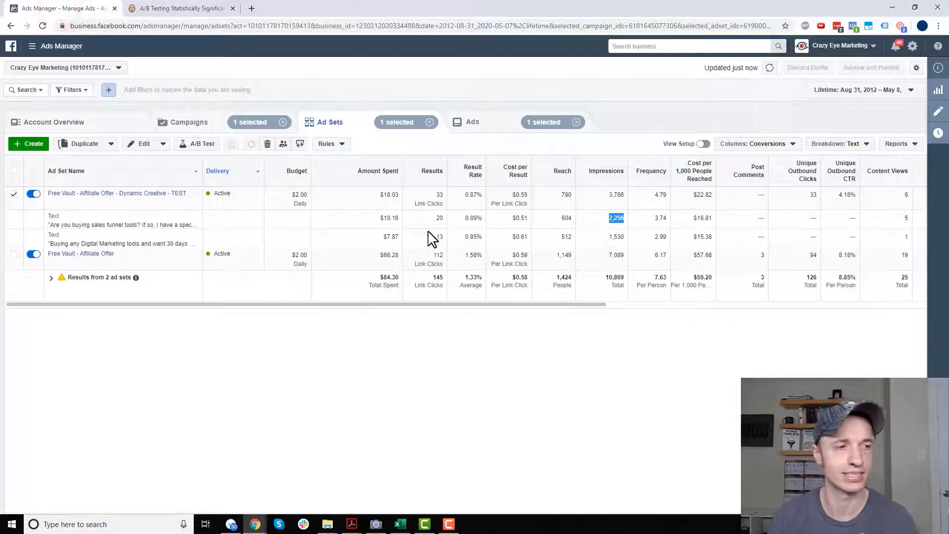
click(785, 147)
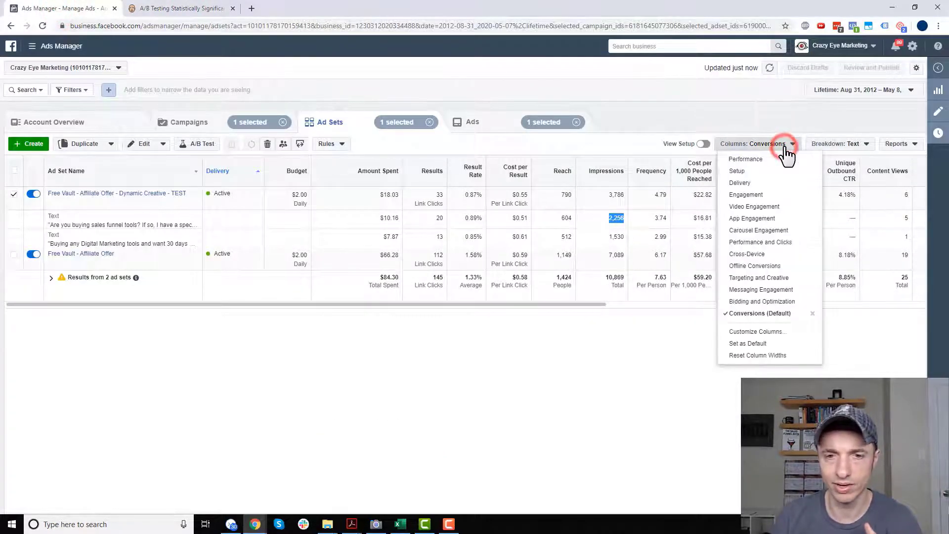
click(785, 147)
click(837, 146)
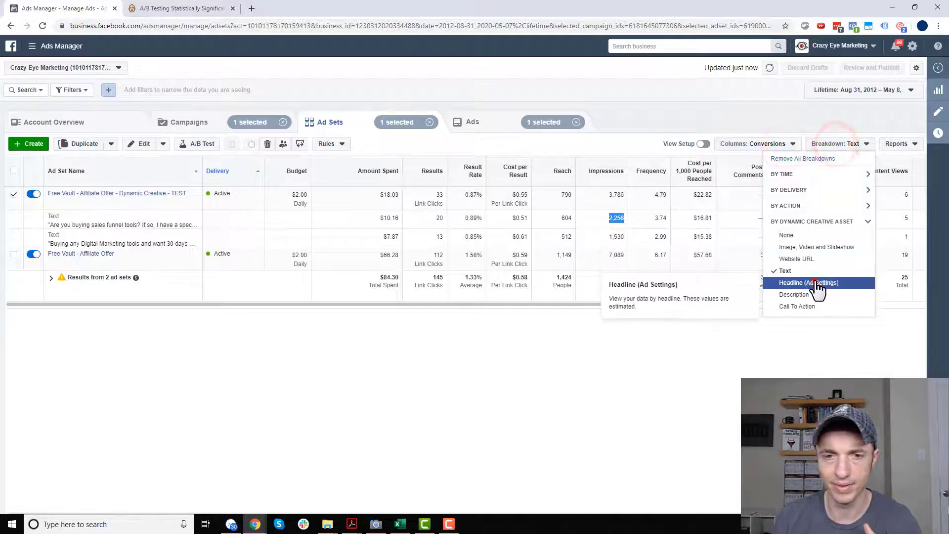
click(815, 282)
click(706, 428)
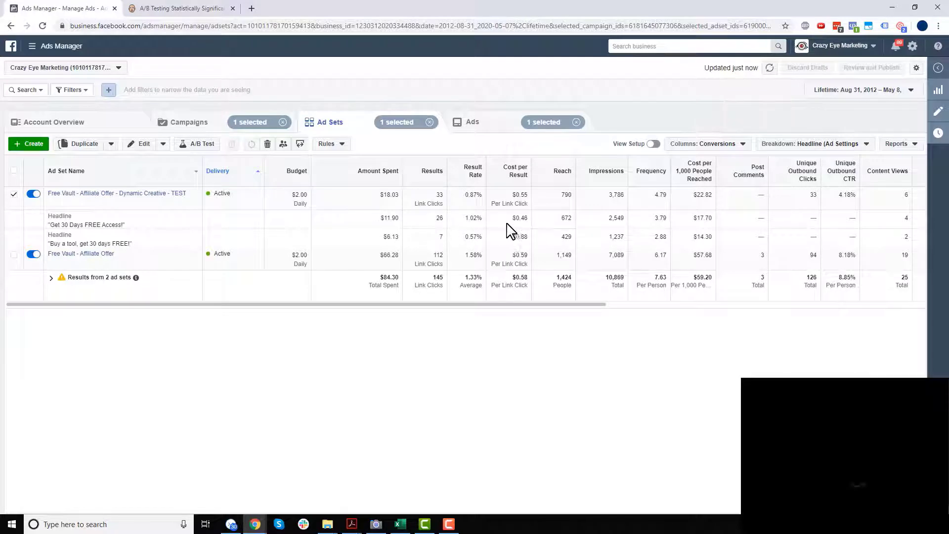
Step: Compare the headlines' costs per result, and set the calculator's variation A to the first headline's 2549 impressions and 26 conversions
drag(518, 222, 527, 222)
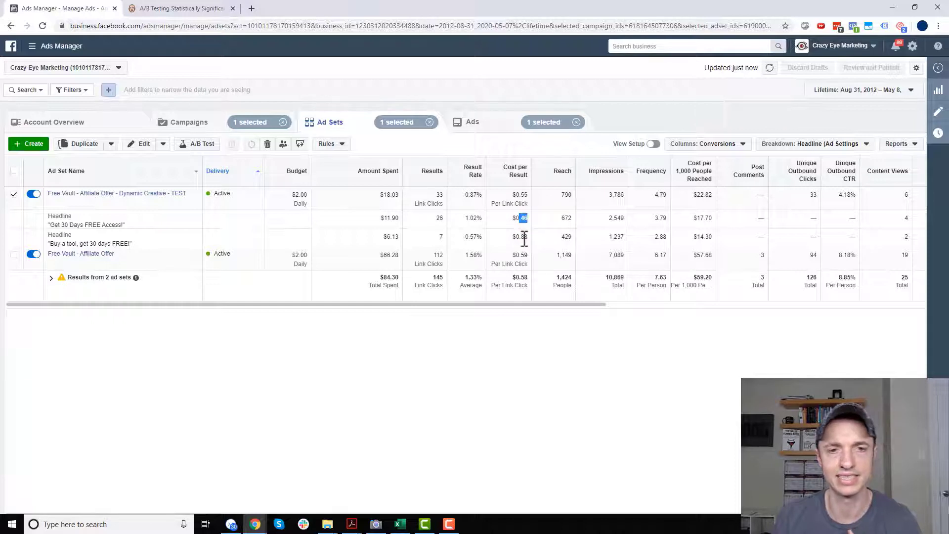
double_click(606, 218)
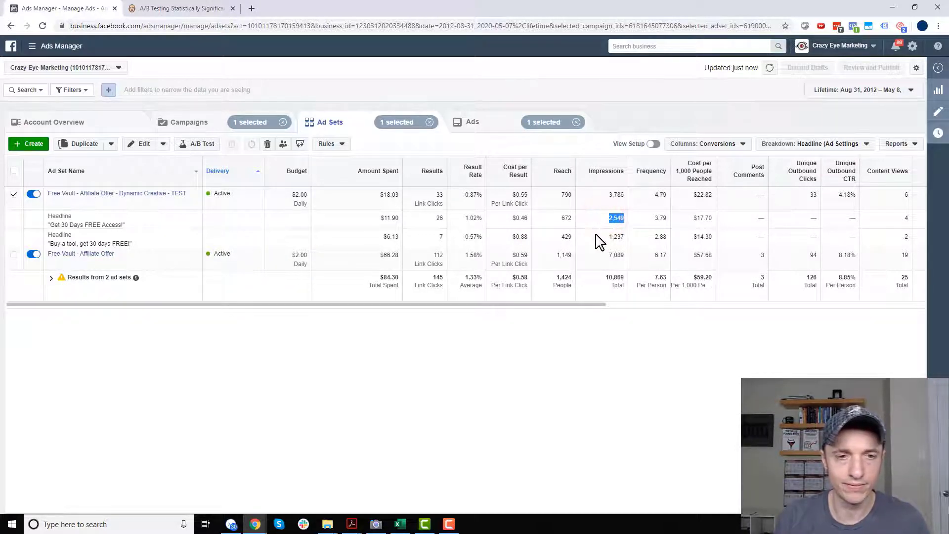
click(159, 8)
double_click(282, 245)
text(2549)
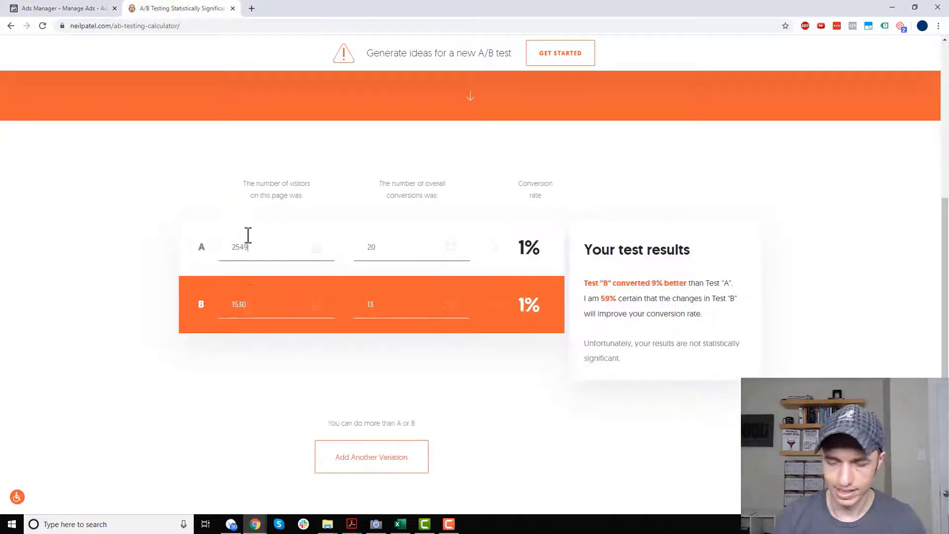
key(Tab)
text(26)
Step: Set variation B to the second headline's 1237 impressions and 7 conversions from Ads Manager, and read the calculator's significance statement
click(63, 9)
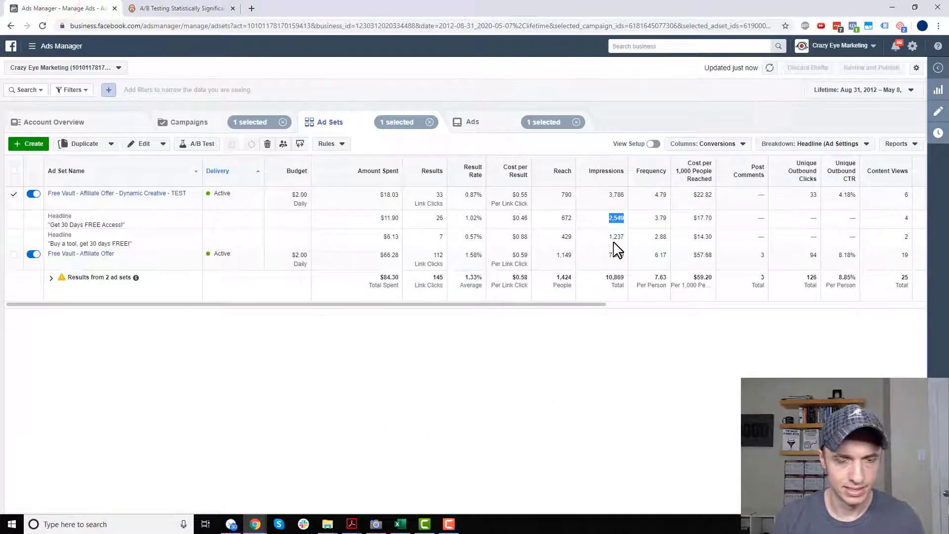
click(171, 11)
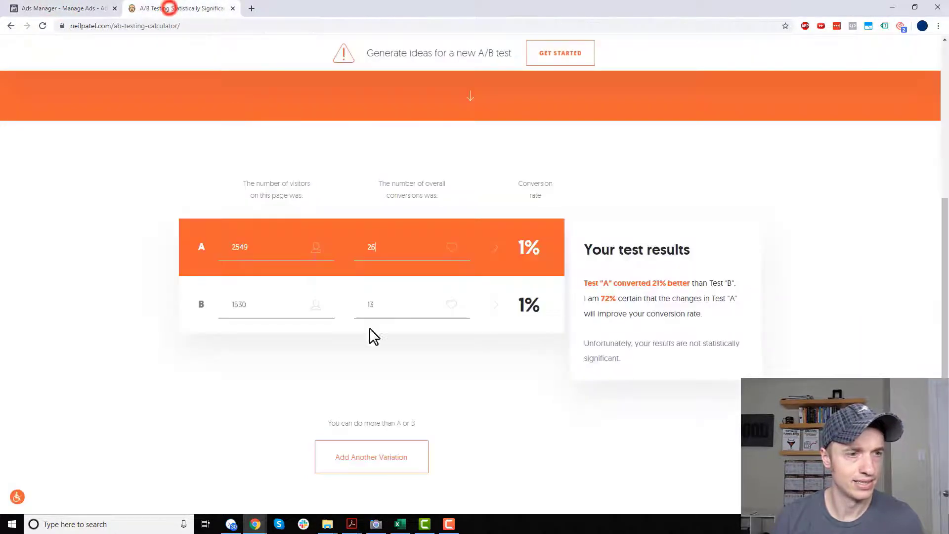
double_click(273, 309)
text(1237)
key(Tab)
text(7)
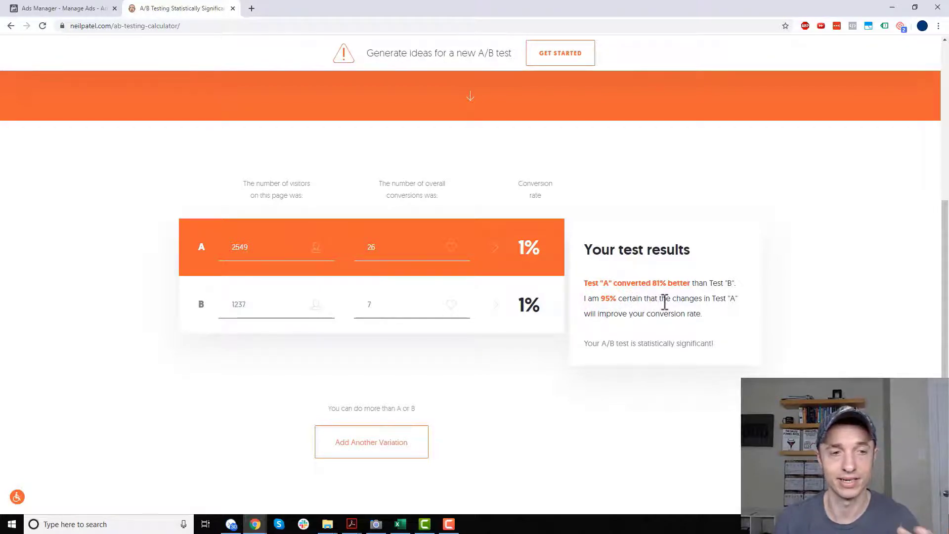
drag(591, 346, 720, 345)
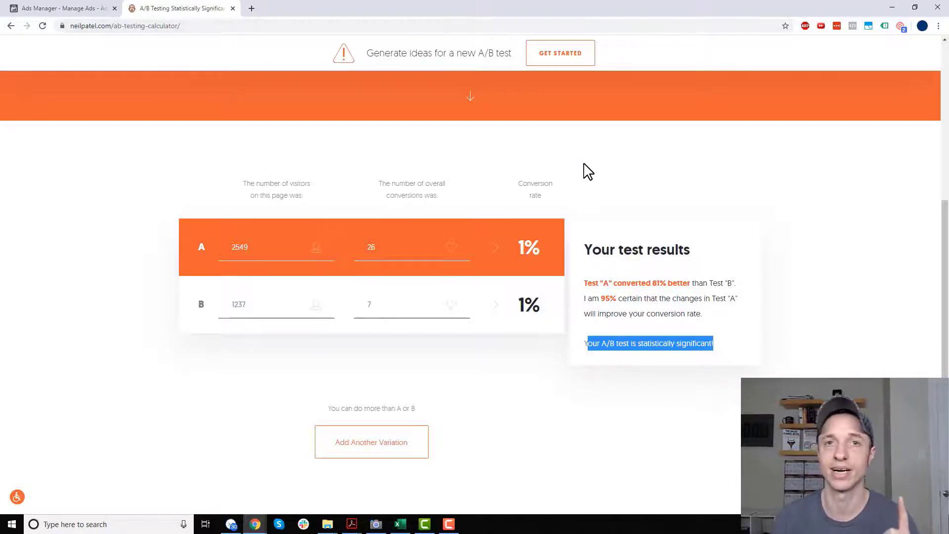
Step: In Ads Manager, duplicate the Dynamic Creative TEST ad set into its original campaign and name the copy "Free Vault - Affiliate Offer - v2"
click(47, 11)
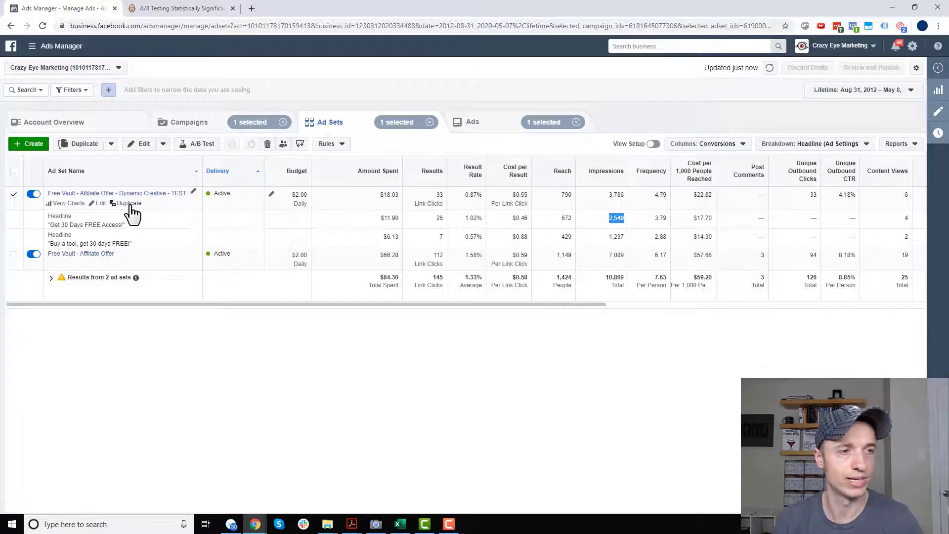
click(129, 203)
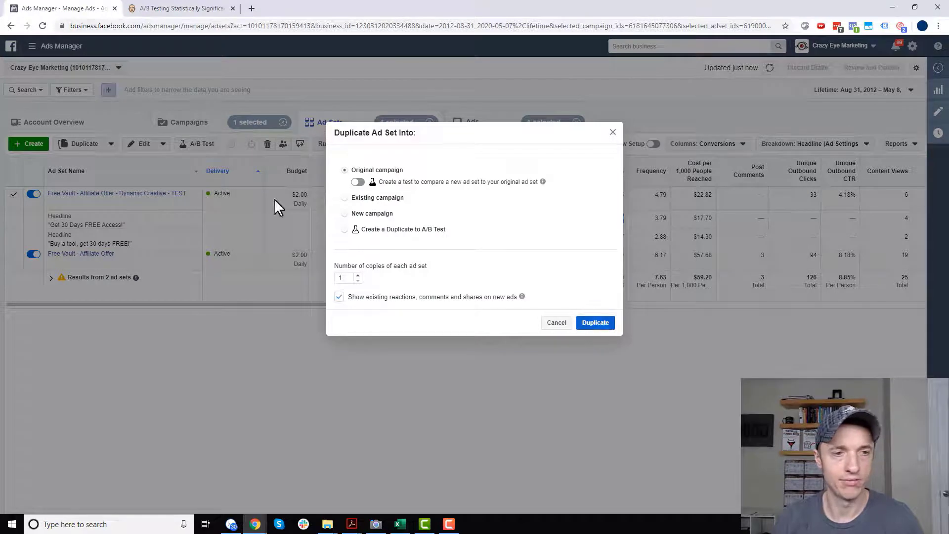
click(601, 324)
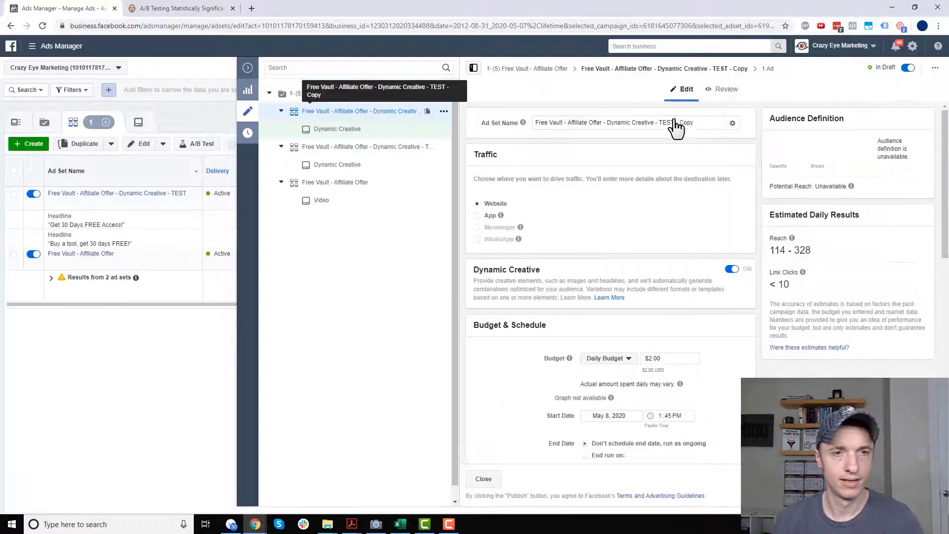
drag(607, 123, 731, 124)
text(v2)
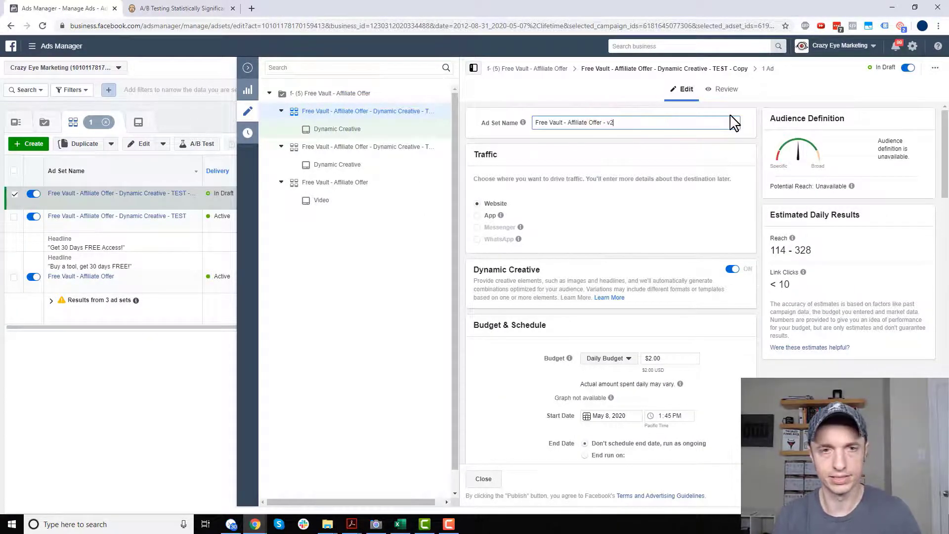
click(677, 143)
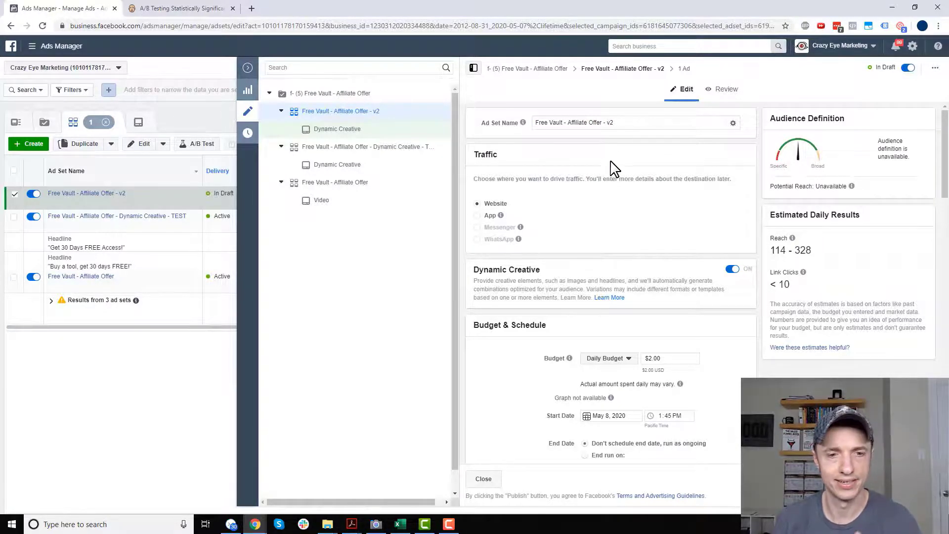
Step: In the v2 ad set's Dynamic Creative ad, remove the 1920 × 1080 image and the 0:42 video from the media
scroll(643, 329, down, 10)
scroll(643, 341, down, 7)
click(331, 130)
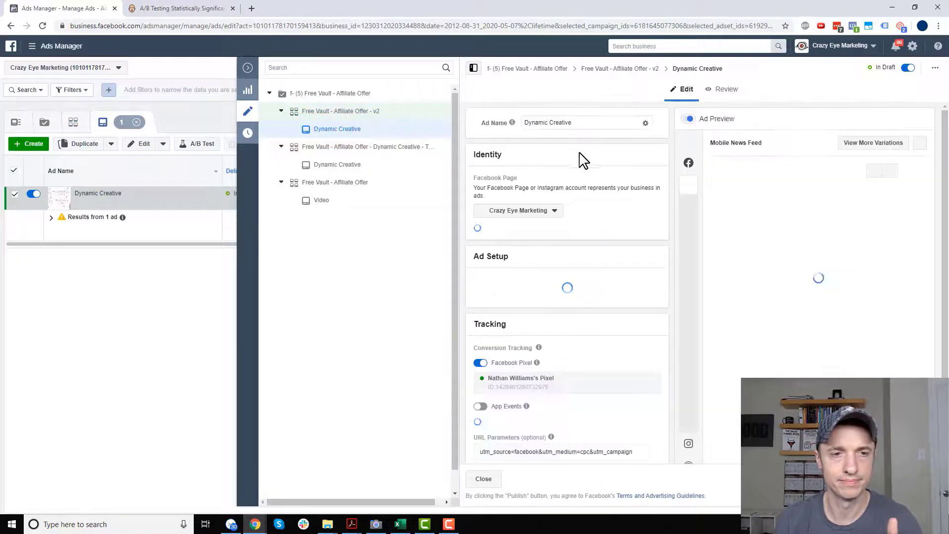
scroll(617, 236, down, 7)
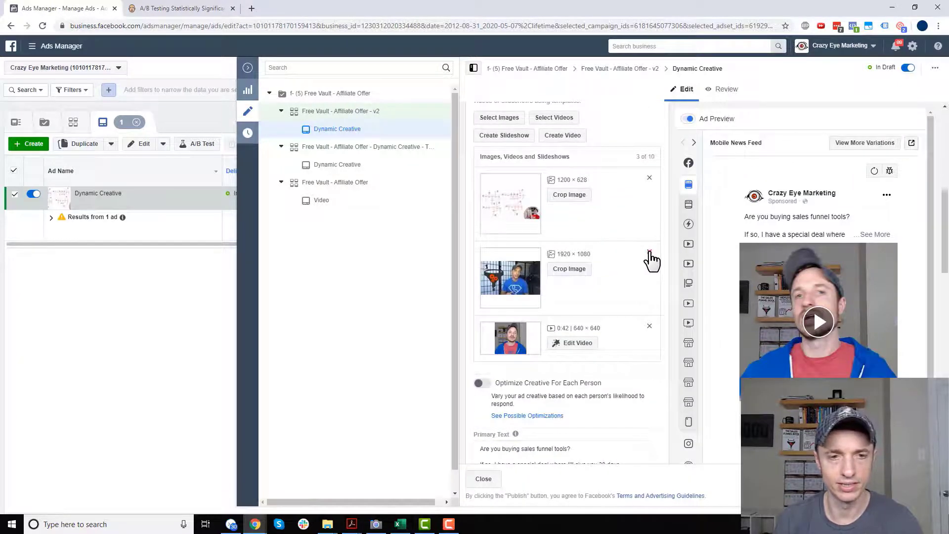
click(650, 253)
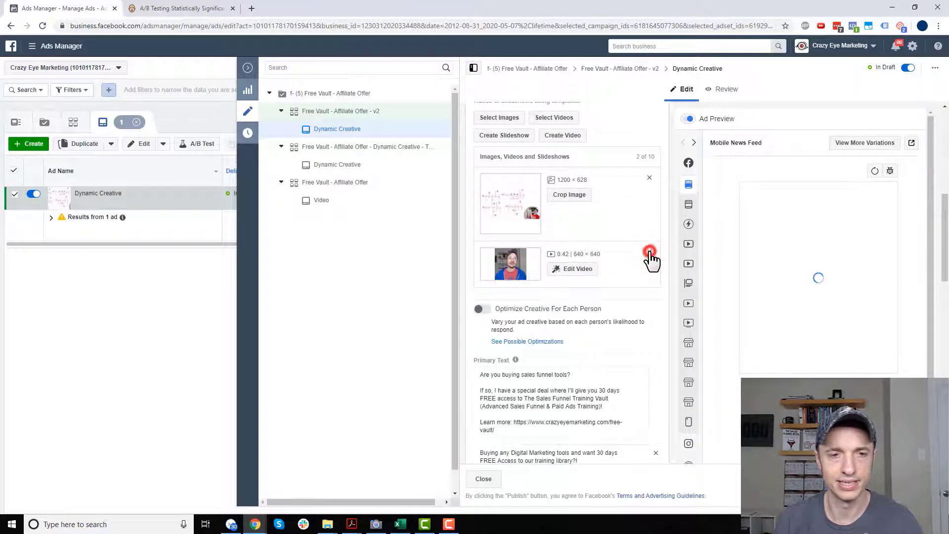
click(649, 253)
Step: Remove the "Buying any Digital Marketing tools" primary text and the "Buy a tool, get 30 days FREE!" headline, and review the ad's remaining content
scroll(651, 258, down, 3)
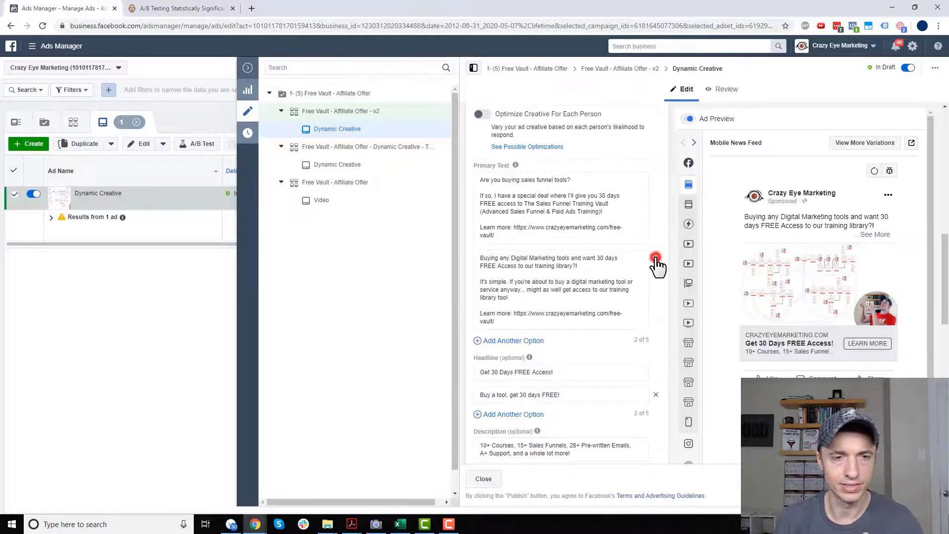
click(656, 258)
scroll(533, 256, down, 1)
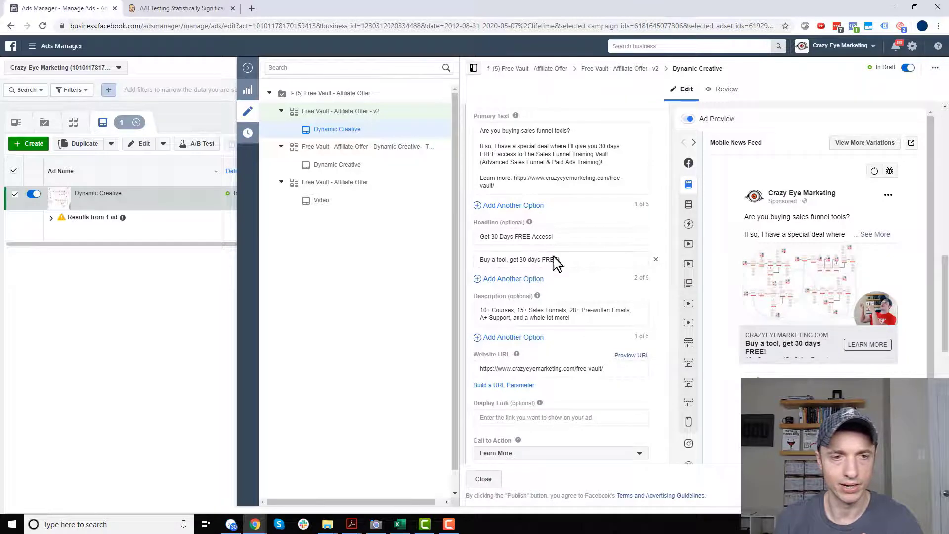
click(656, 259)
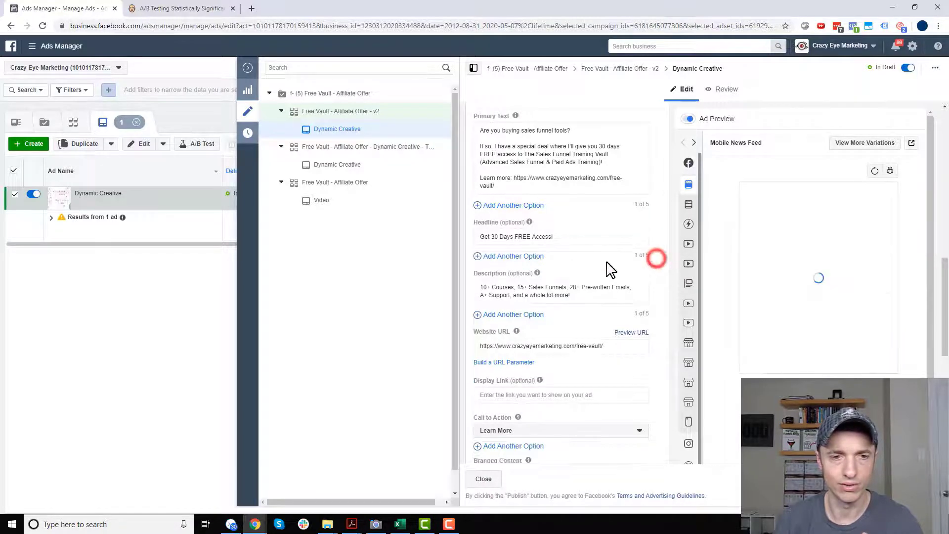
scroll(588, 307, down, 3)
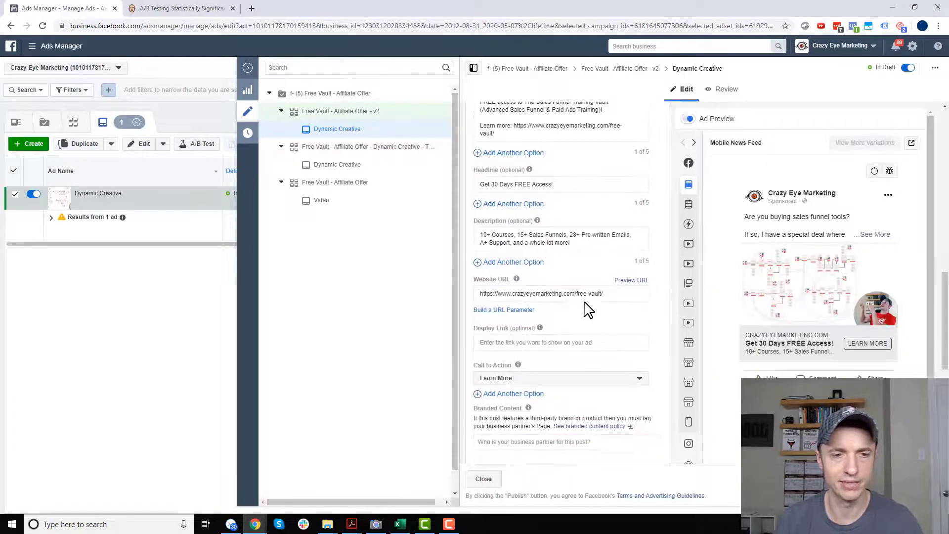
scroll(583, 390, up, 10)
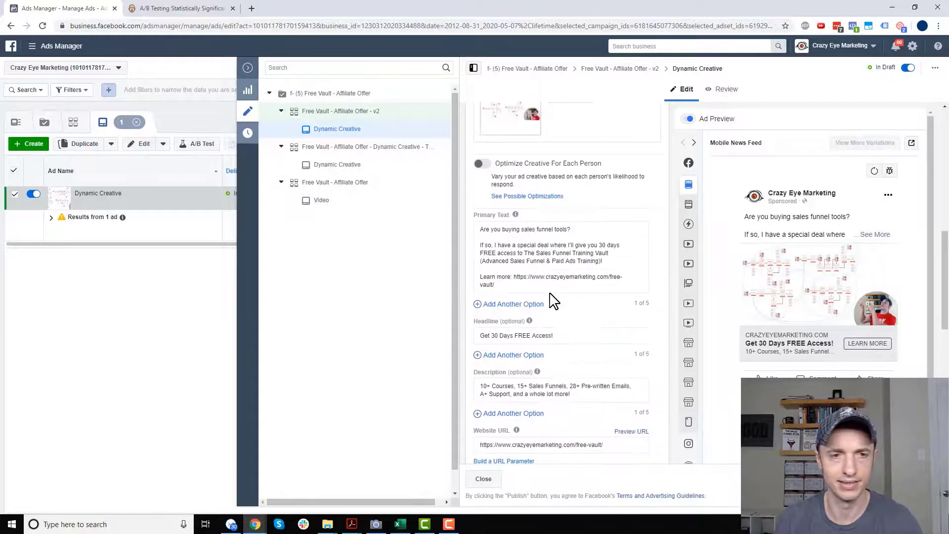
scroll(562, 253, up, 3)
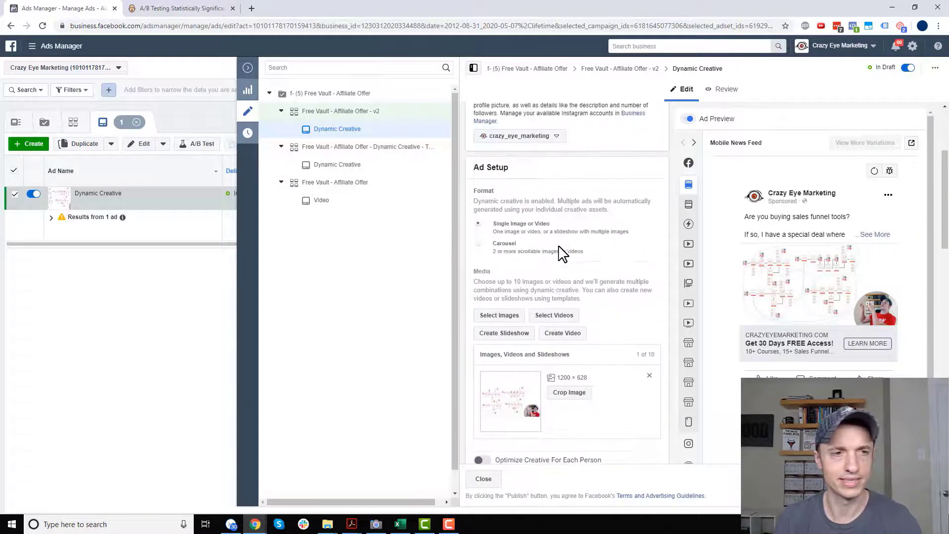
Step: Turn off Dynamic Creative for the "Free Vault - Affiliate Offer - v2" ad set
click(363, 113)
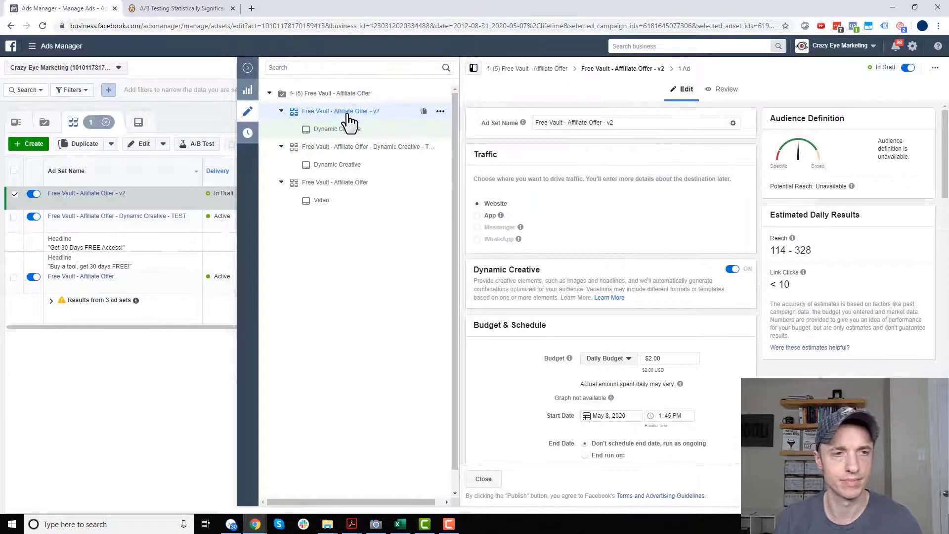
scroll(662, 239, down, 5)
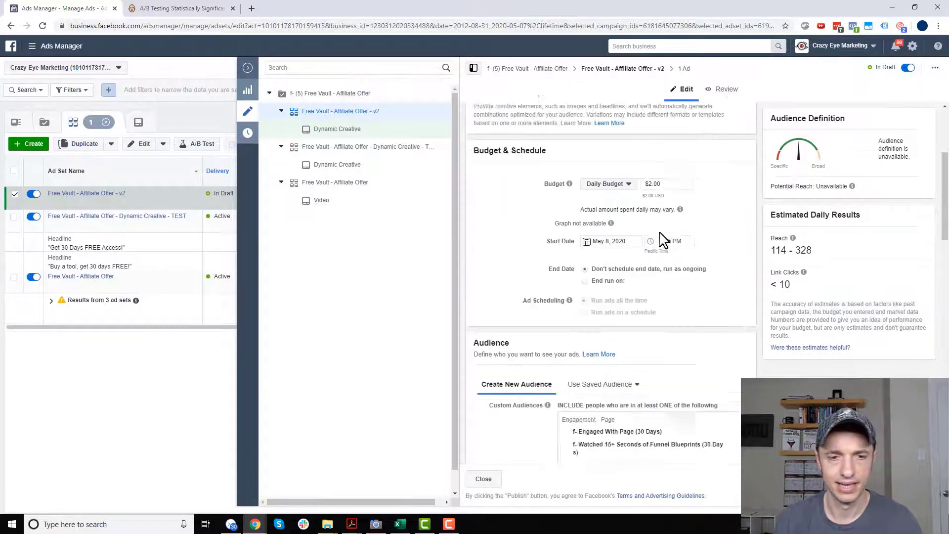
scroll(663, 237, up, 3)
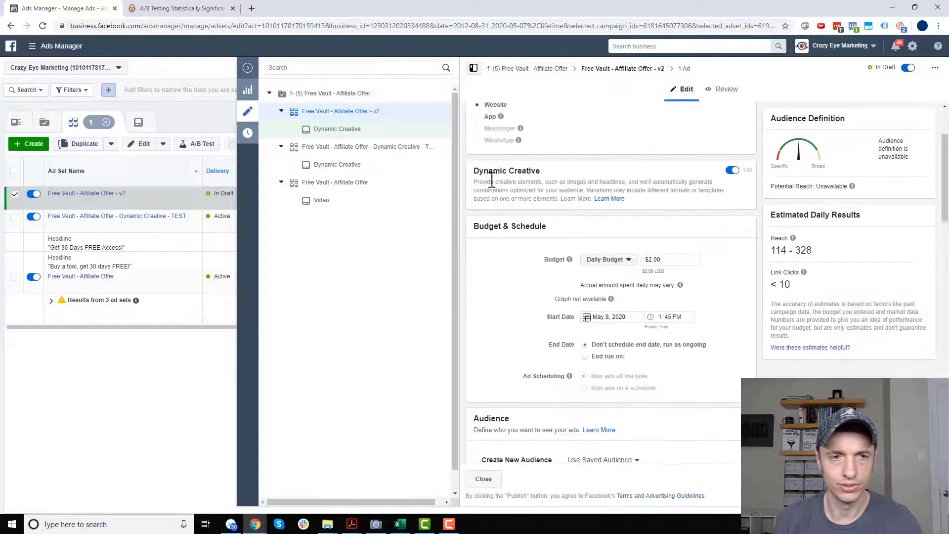
click(735, 174)
click(584, 240)
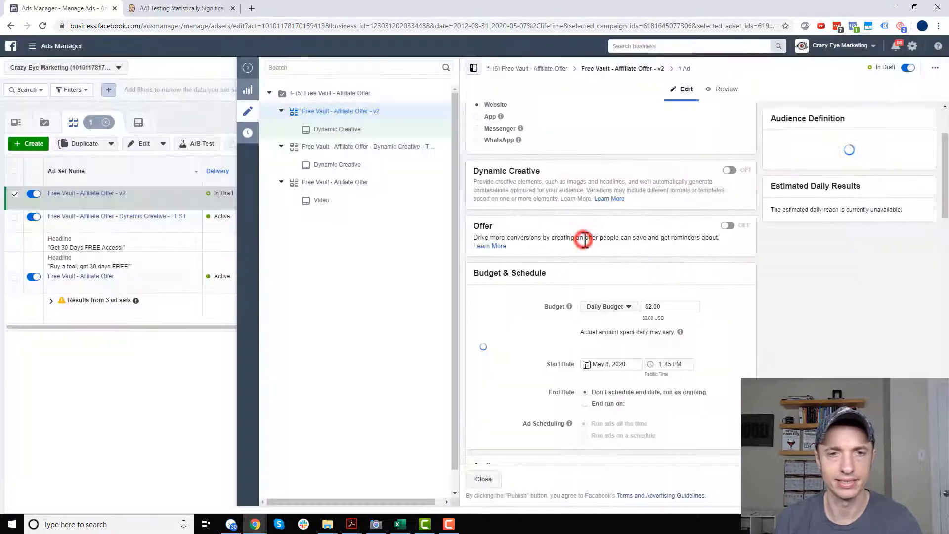
Step: Rename the ad in the v2 ad set to "Best Ad EVER!!"
click(338, 129)
drag(591, 128, 462, 128)
text(Best Ad EVER!!)
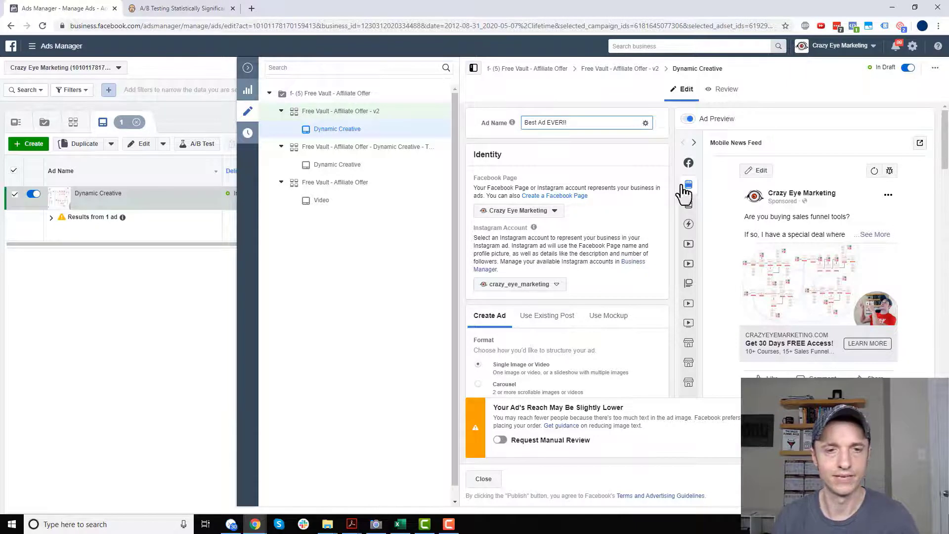
click(642, 204)
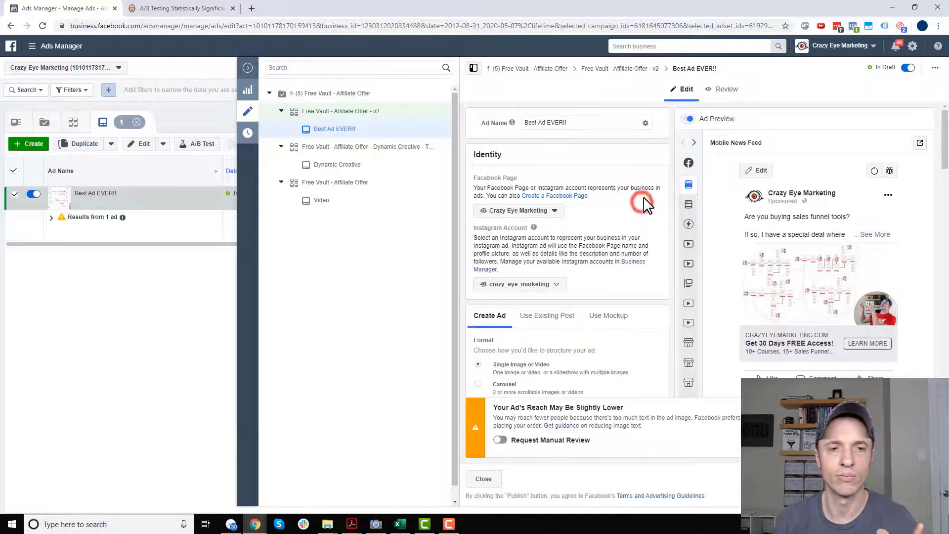
Step: Check the "Best Ad EVER!!" ad's format, media, texts, link and tracking, request a manual review, and publish it
scroll(615, 269, down, 2)
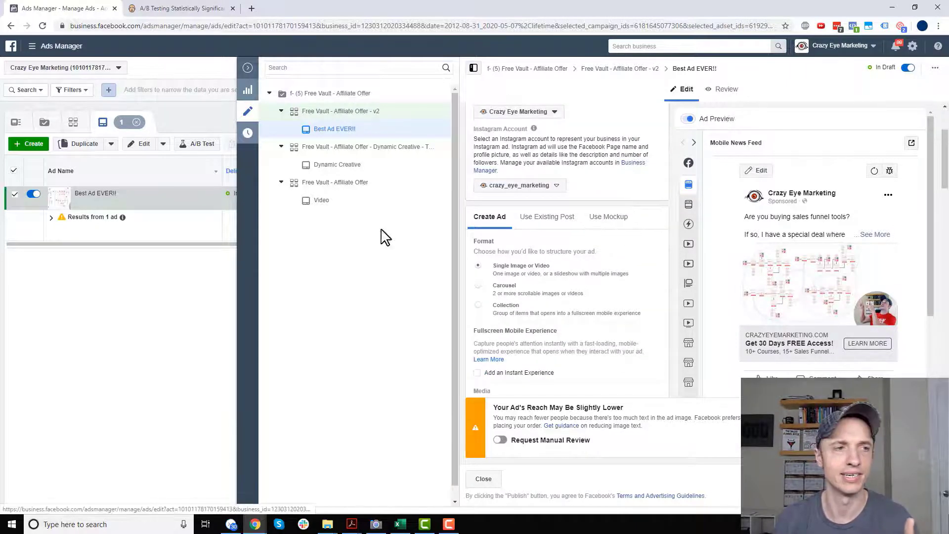
mouse_move(236, 202)
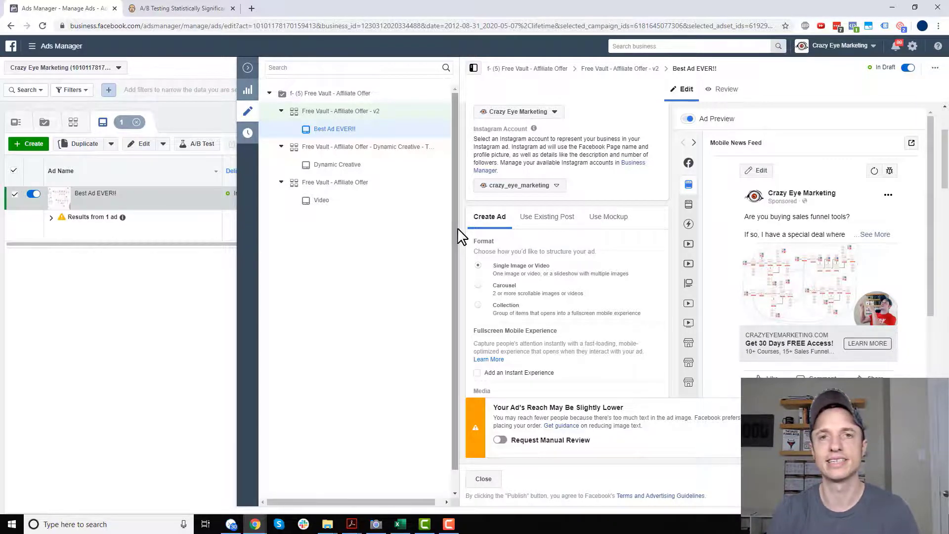
scroll(576, 239, down, 3)
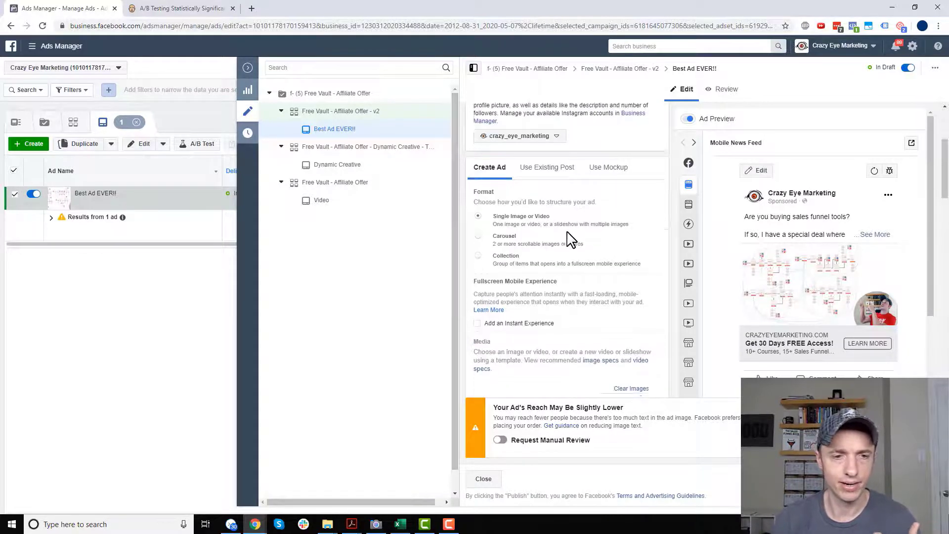
scroll(565, 233, down, 7)
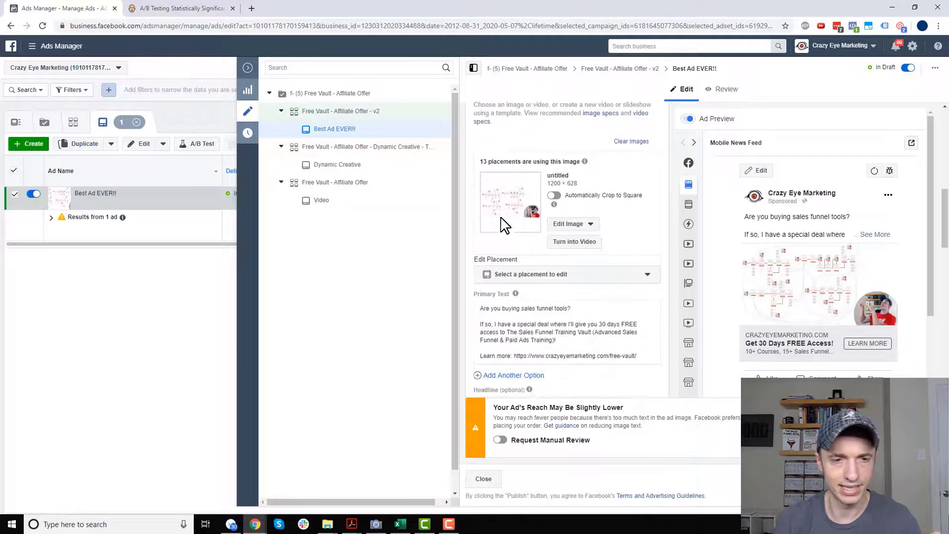
scroll(539, 267, down, 3)
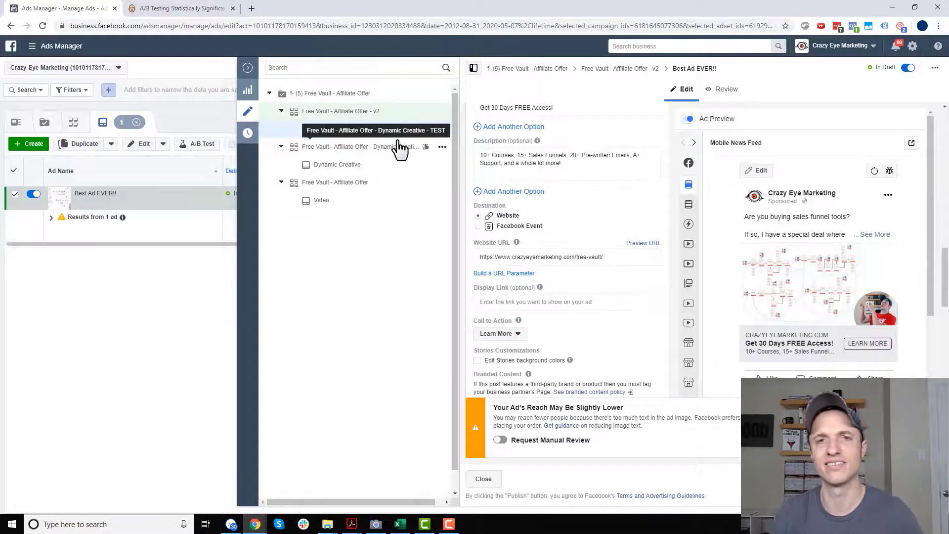
scroll(589, 242, down, 4)
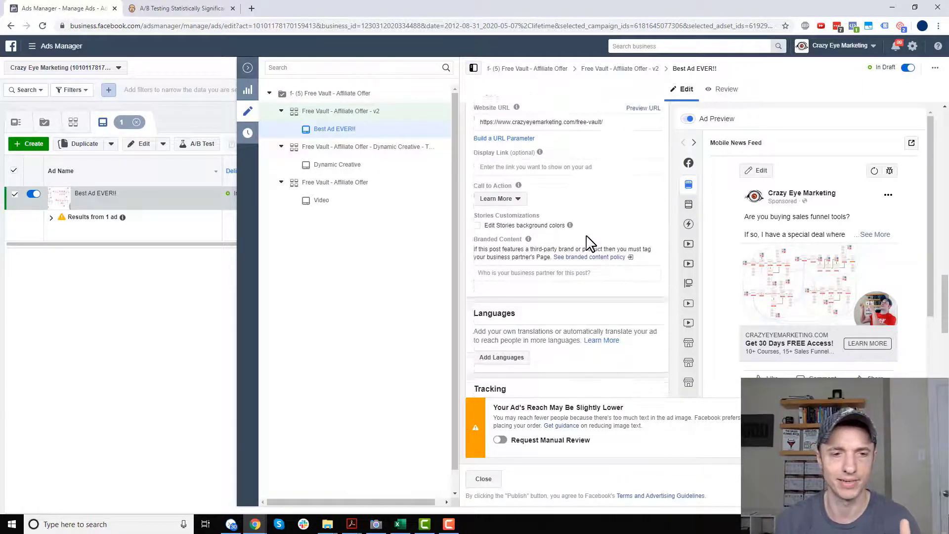
scroll(592, 241, down, 4)
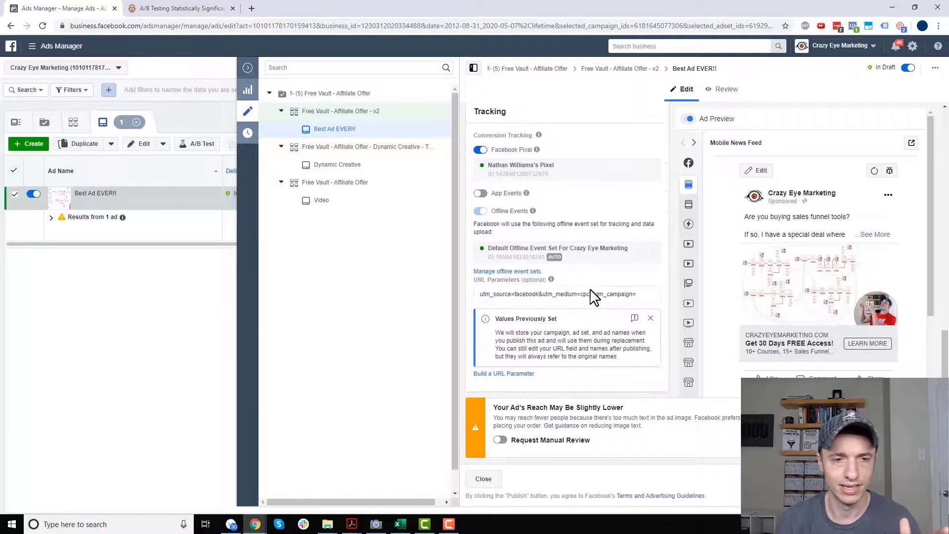
click(500, 440)
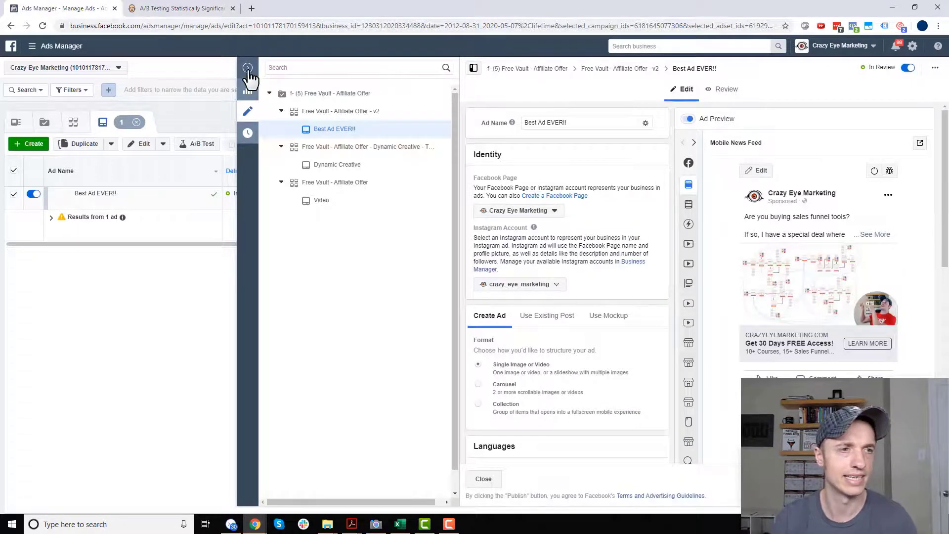
Step: Close the ad editor and turn off the "Free Vault - Affiliate Offer - Dynamic Creative - TEST" ad set
click(248, 68)
click(357, 125)
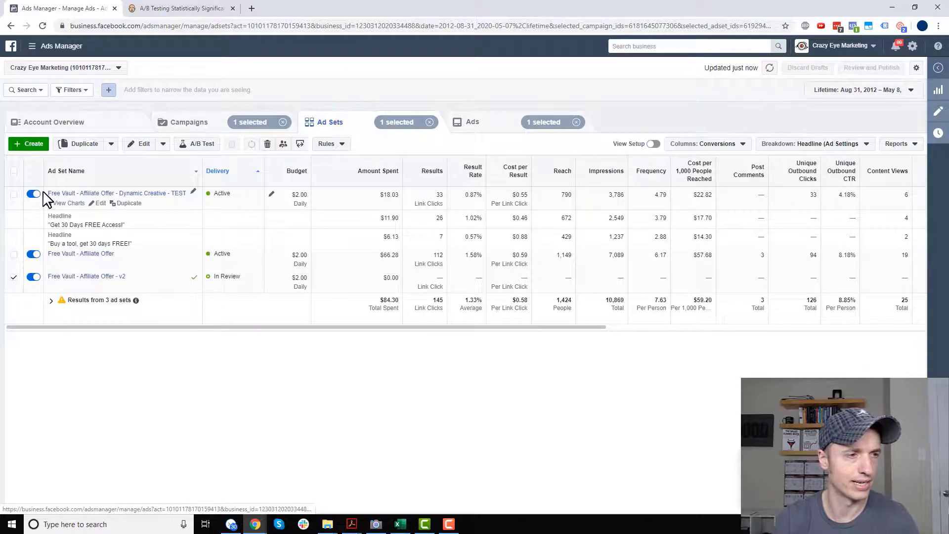
click(32, 194)
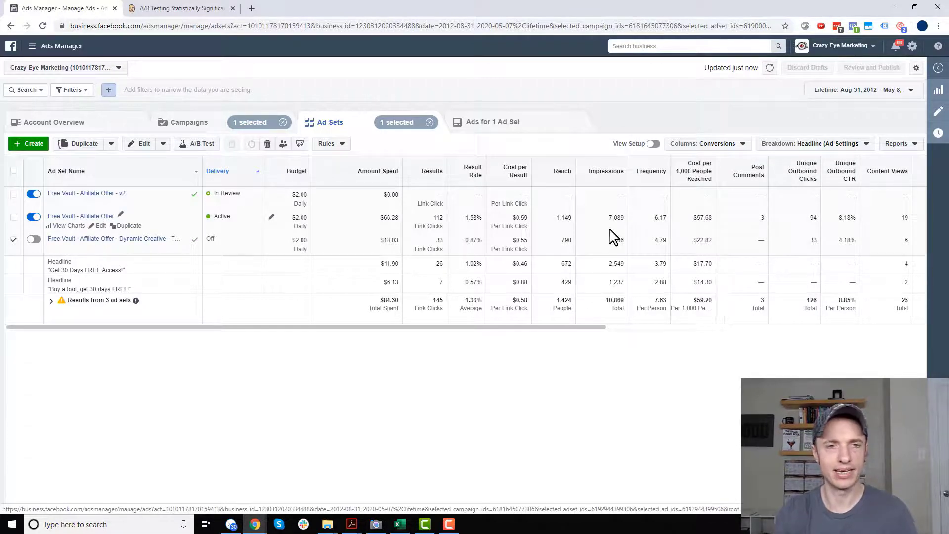
Step: Show the ad sets' results for the last 7 days and look back at the A/B test significance calculator
click(855, 90)
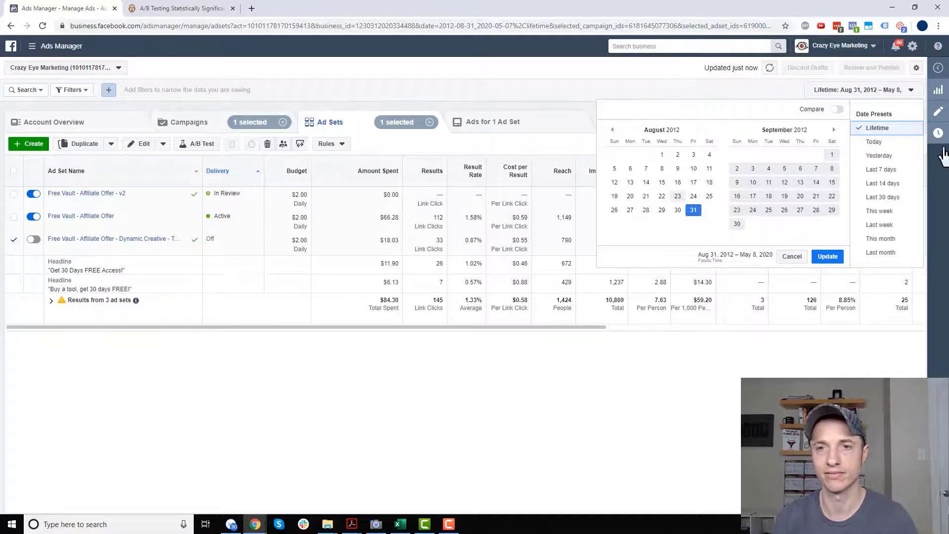
click(884, 171)
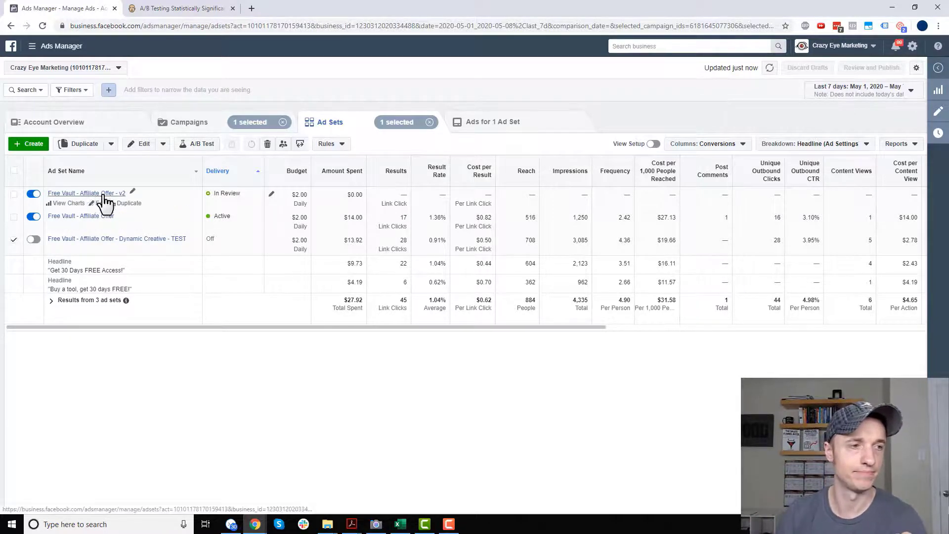
click(201, 9)
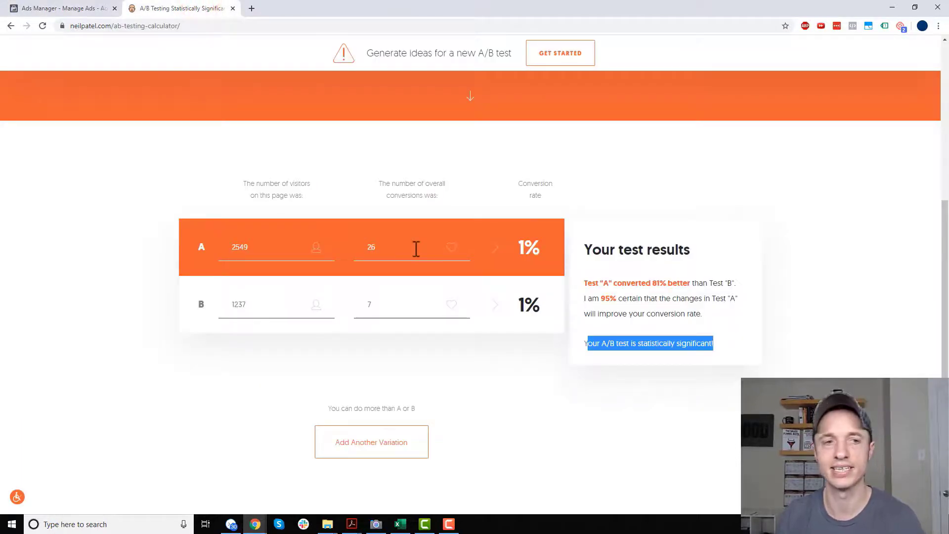
click(97, 8)
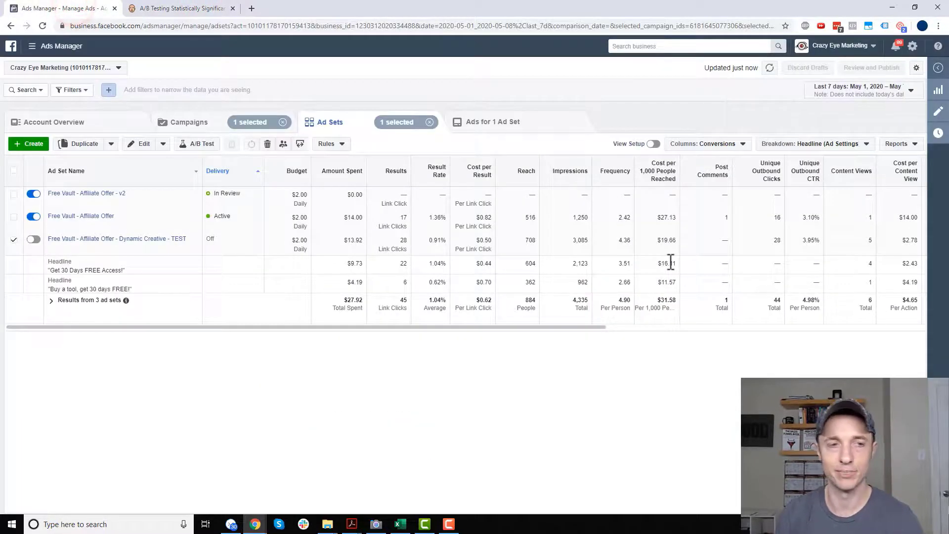